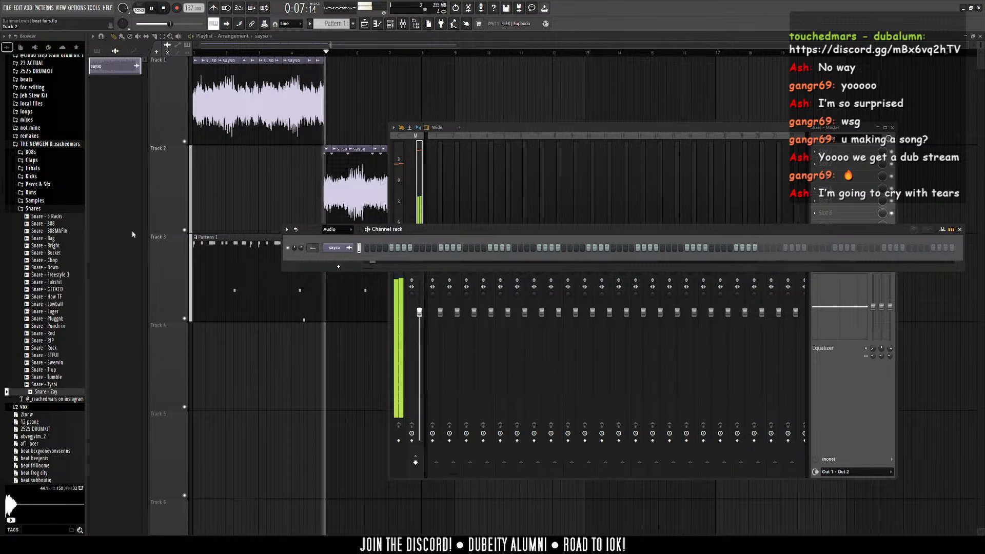
Step: Show the unsorted channels in the channel rack and expand the drum kit's 808s folder in the browser
left_click(339, 256)
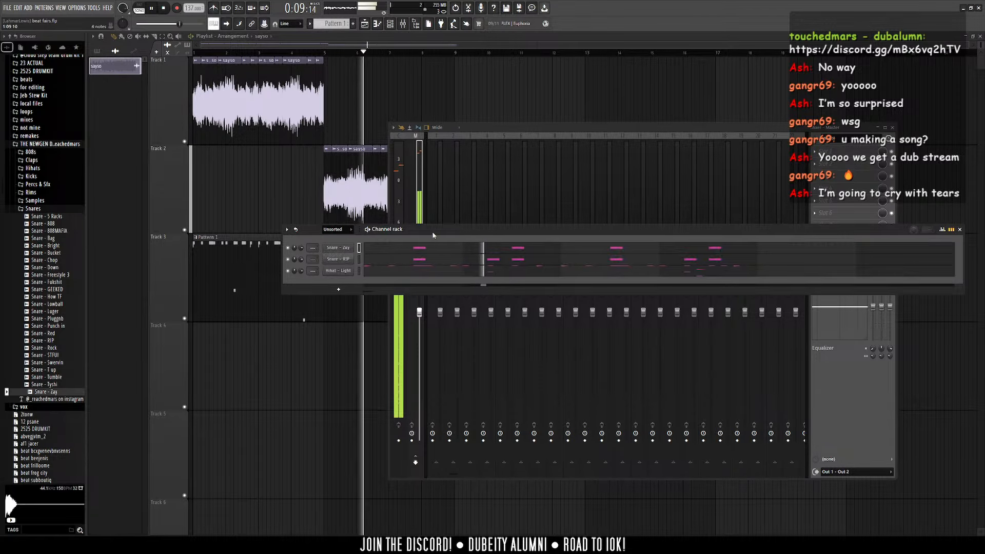
left_click(30, 152)
scroll(41, 195, "down", 4)
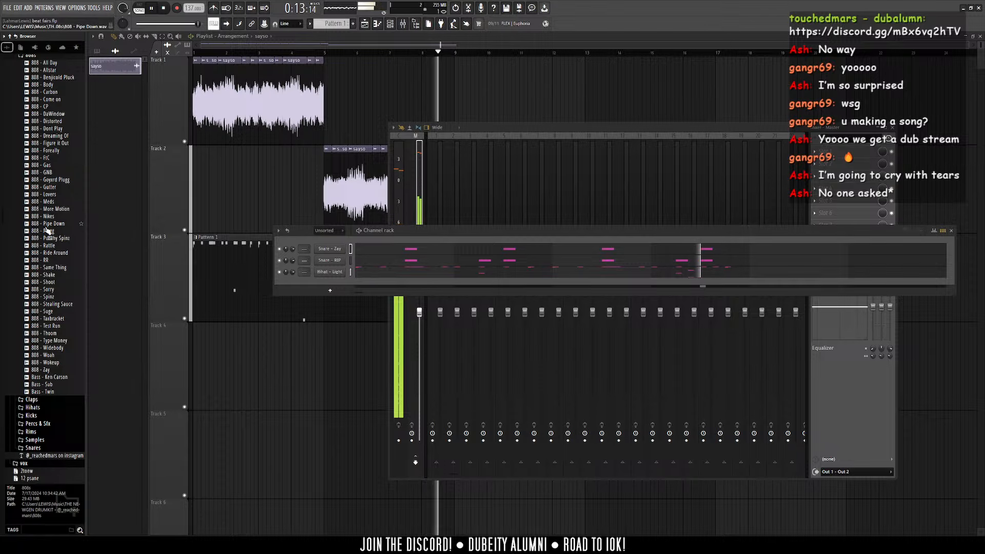
scroll(49, 231, "up", 2)
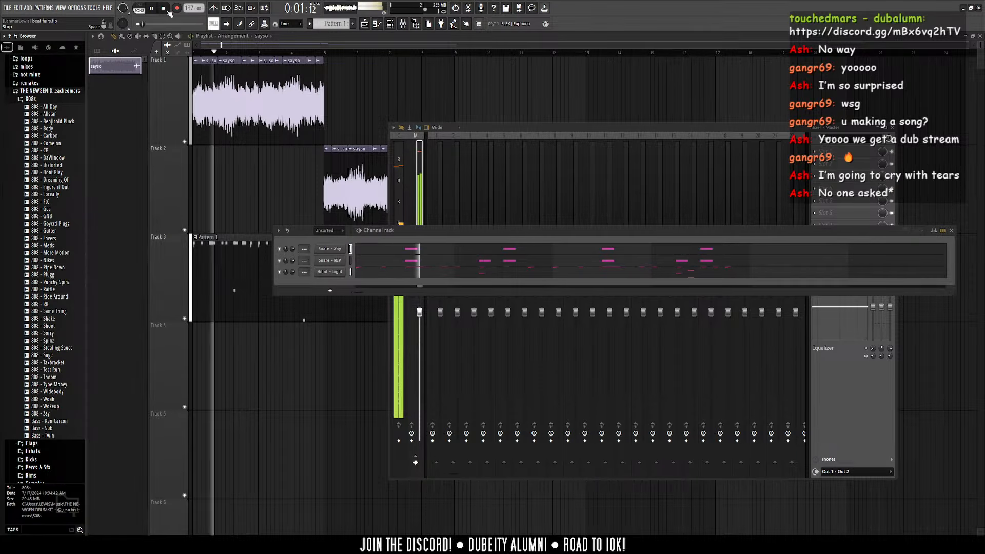
Step: Switch to OBS, lower the fl audio level to -6.7 dB, and return to FL Studio
left_click(130, 505)
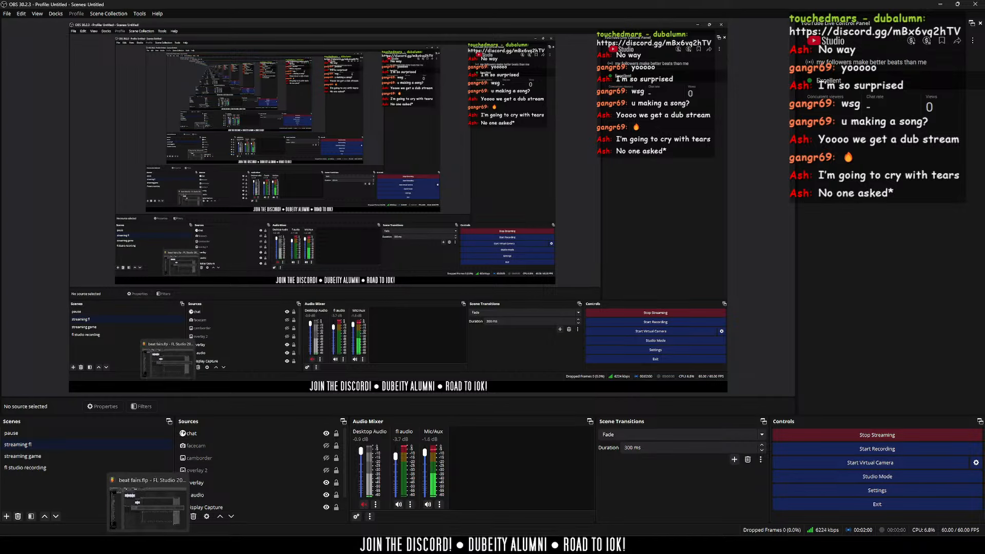
left_click_drag(396, 456, 396, 461)
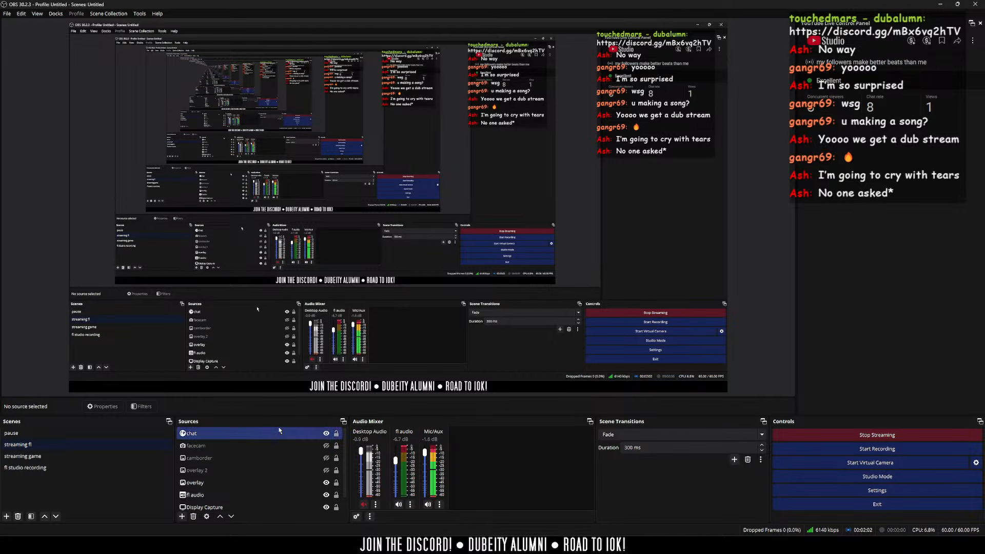
left_click(181, 496)
left_click(160, 520)
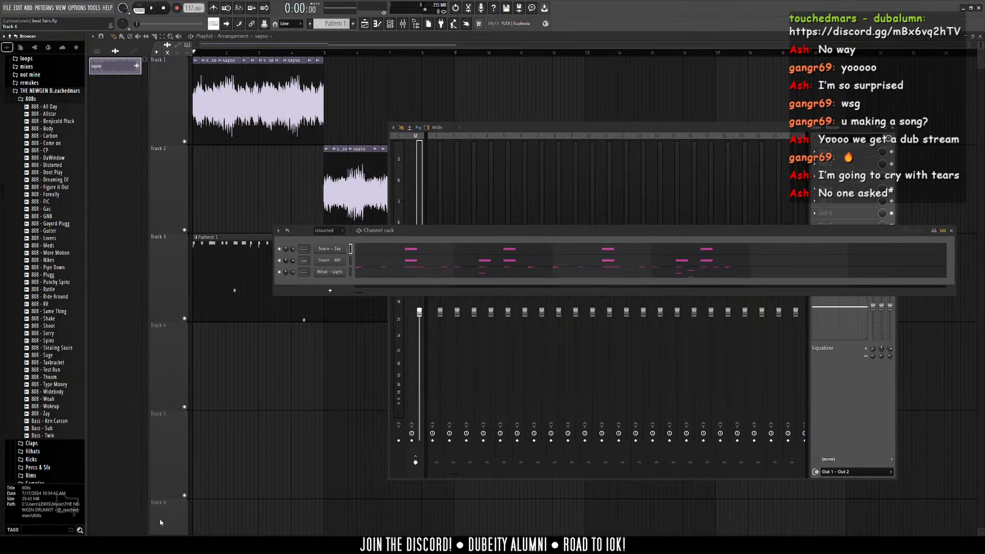
Step: Audition samples in the 808s folder and add 808 - Carbon and 808 - Dont Play as new channels
left_click(50, 136)
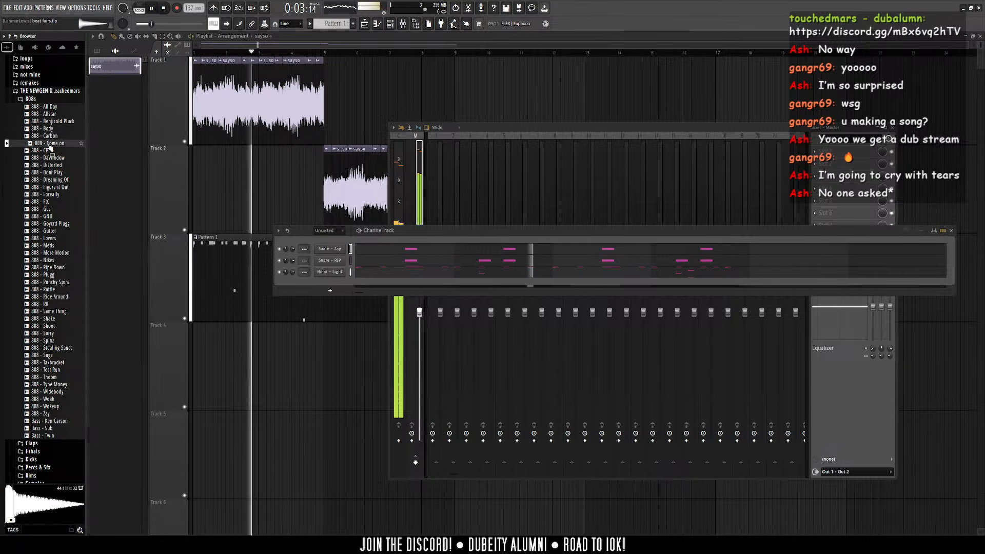
left_click_drag(50, 136, 326, 287)
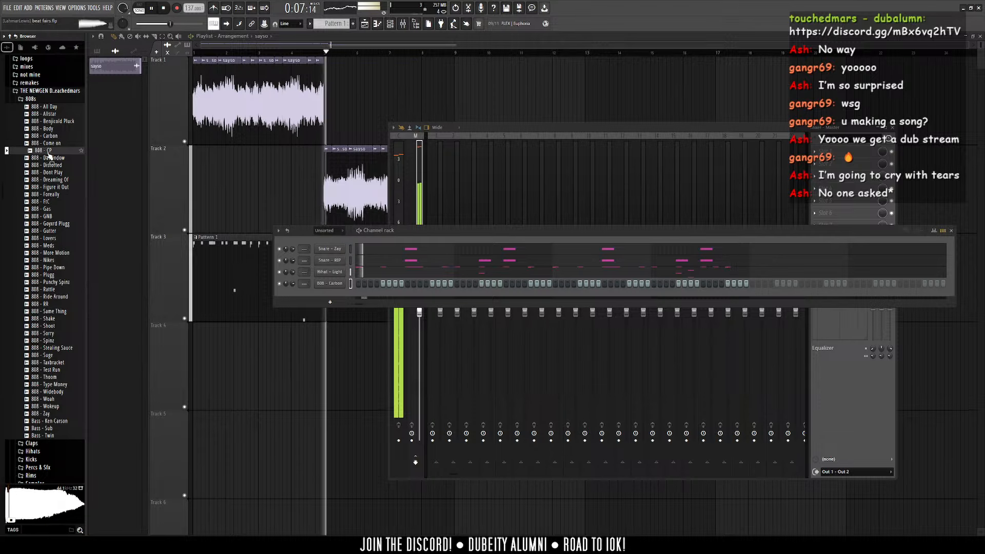
left_click(47, 158)
left_click(50, 173)
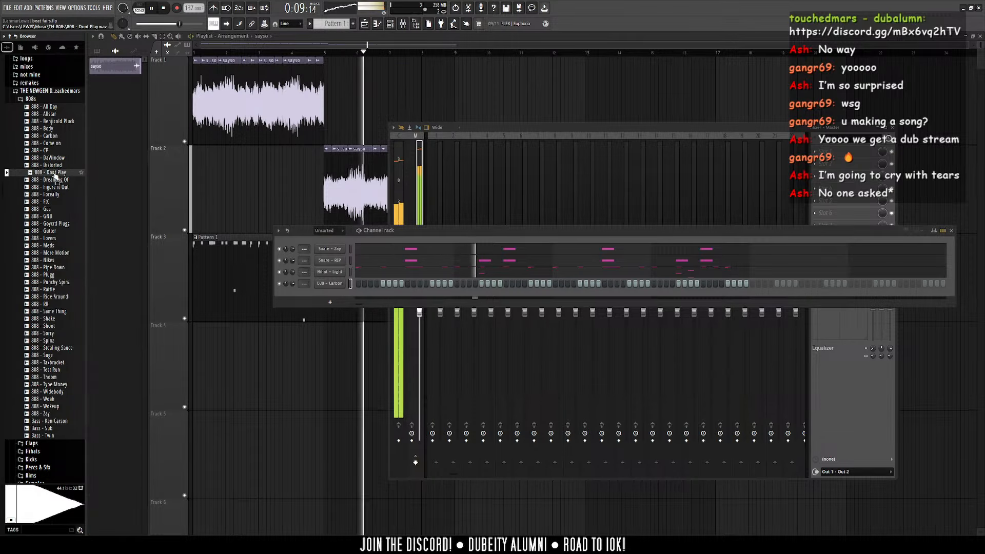
left_click_drag(288, 296, 337, 297)
left_click_drag(242, 214, 198, 268)
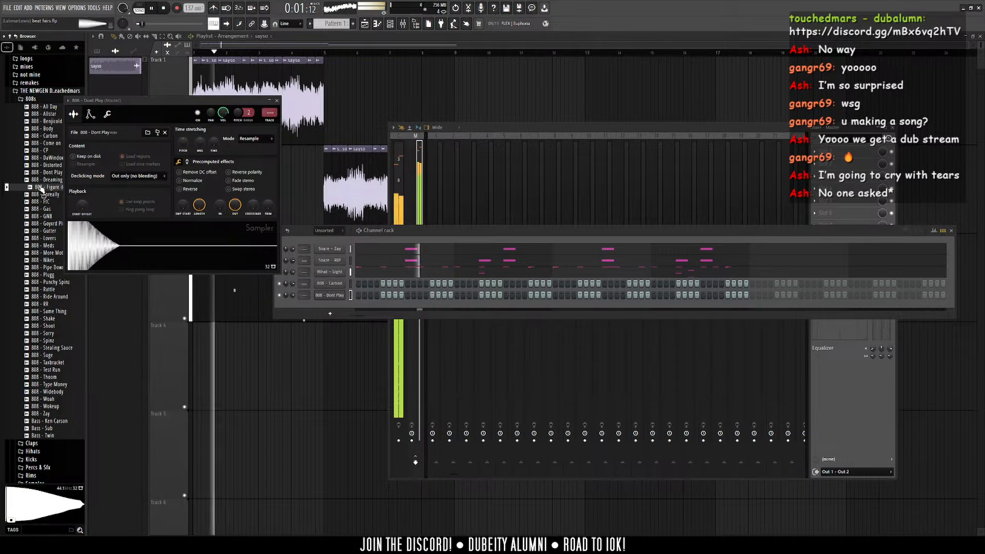
Step: Try 808 - Foreally and load 808 - Dreaming Of into the sampler in place of 808 - Dont Play
left_click_drag(44, 195, 127, 251)
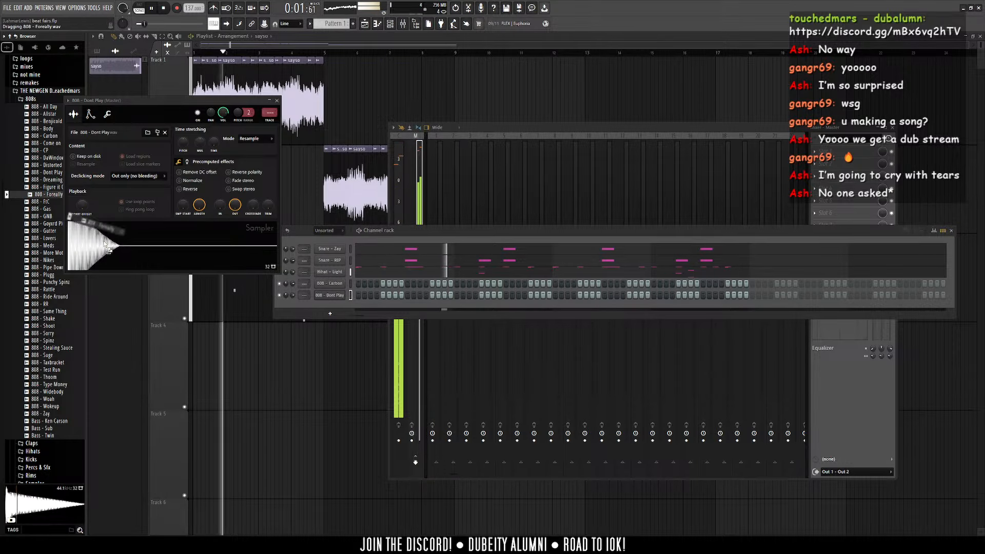
left_click(38, 180)
left_click_drag(44, 184, 155, 250)
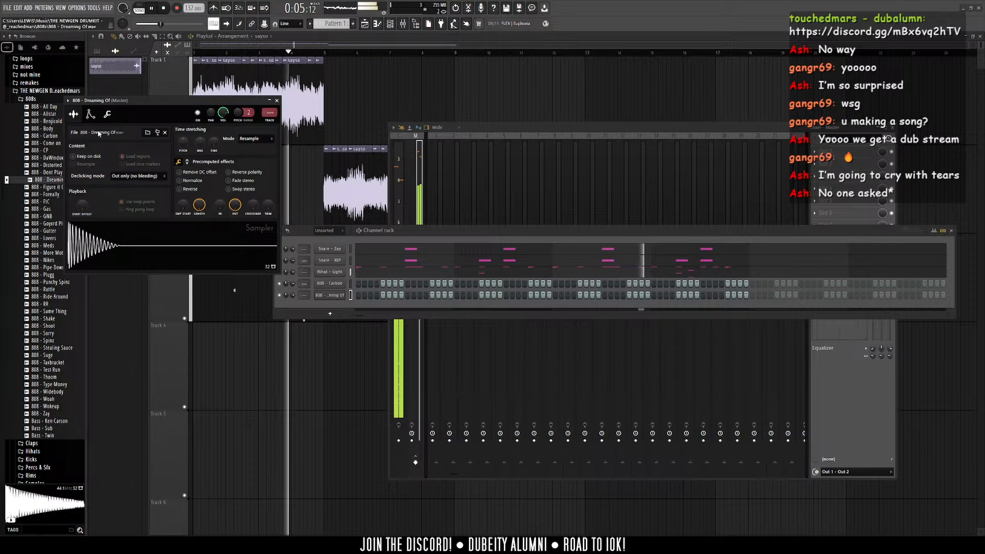
Step: Enable the volume envelope for 808 - Dreaming Of with the release at 31%, and check the sampler's precomputed effects
left_click(90, 114)
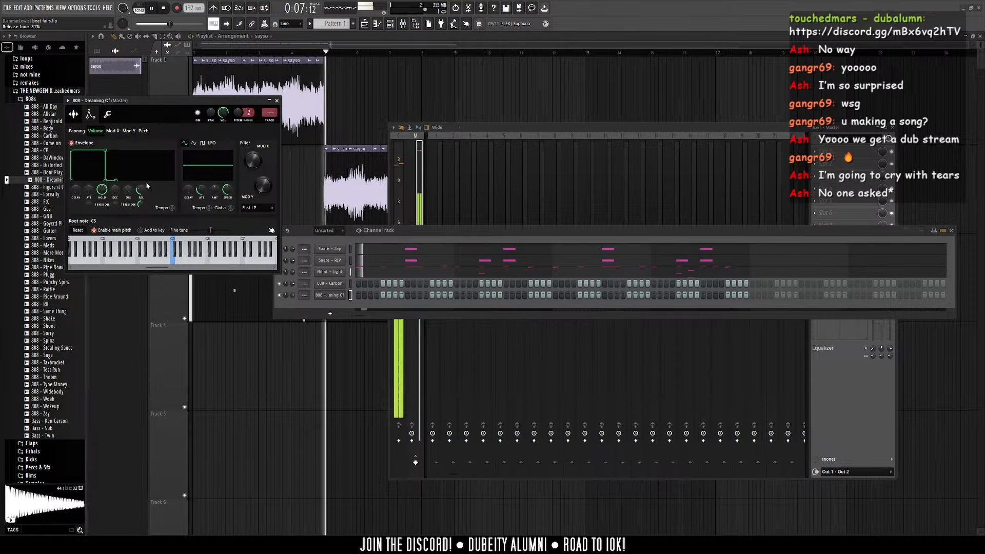
left_click(108, 114)
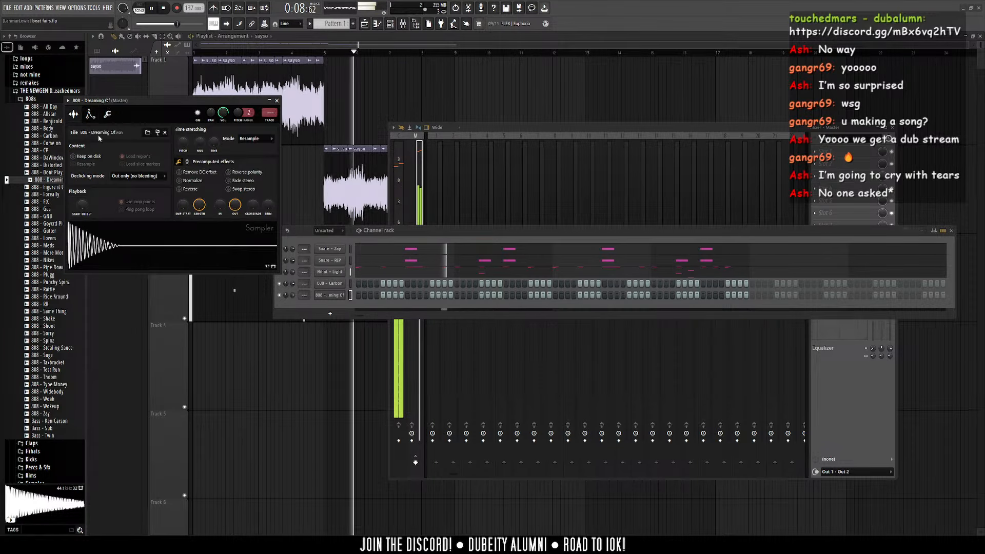
left_click(188, 162)
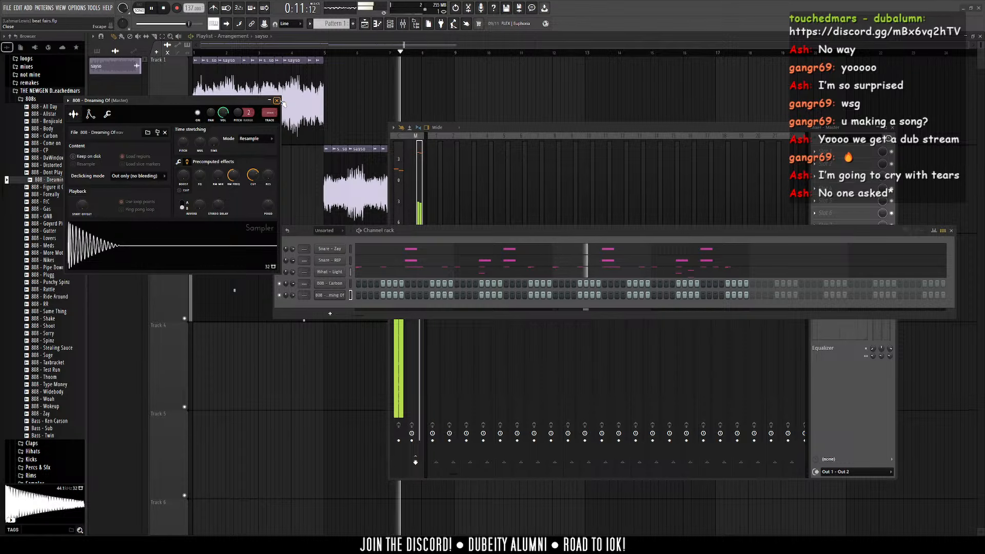
left_click(277, 101)
Step: Draw the first 808 - Dreaming Of notes in the piano roll and transpose them up a semitone to F6
key("F7")
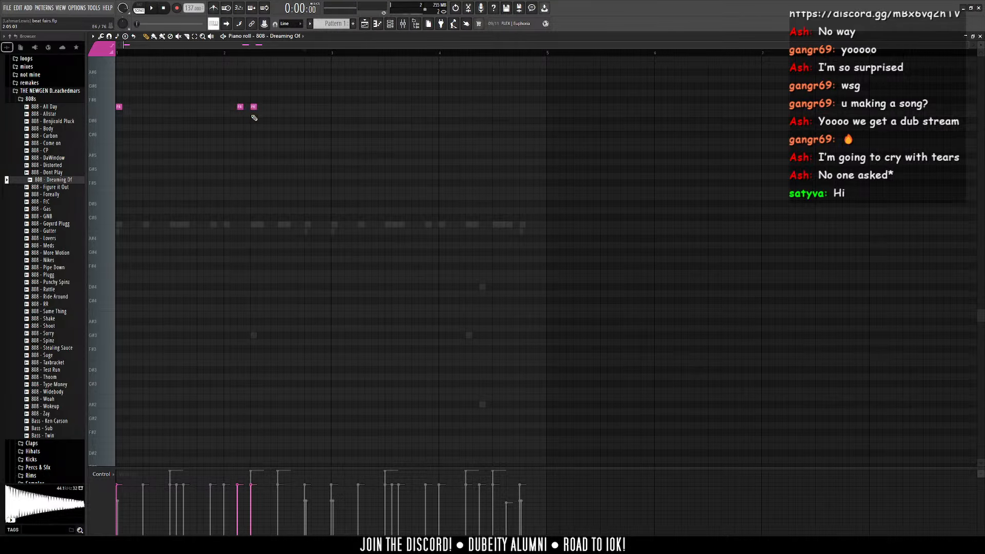
key("space")
scroll(254, 118, "up", 2)
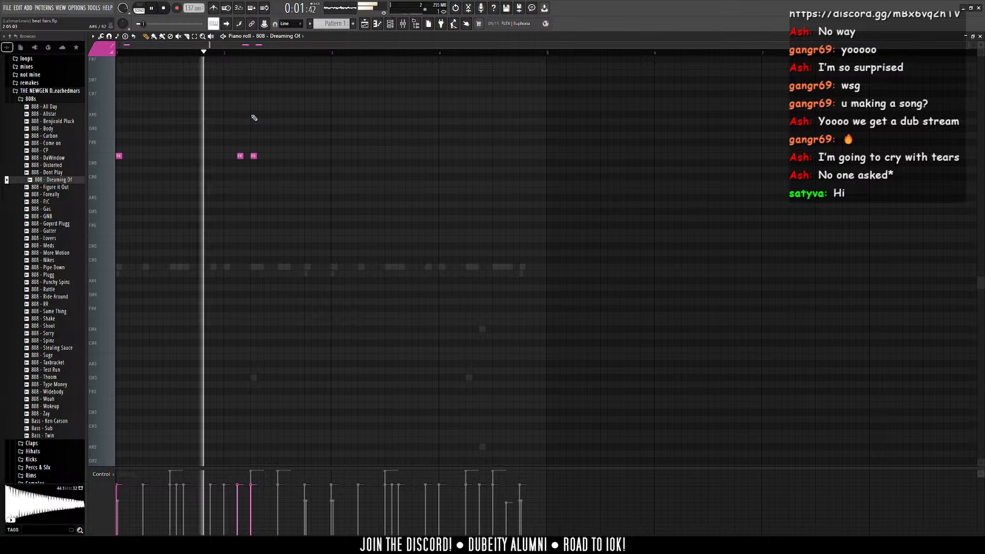
key("shift+Up")
key("v")
key("v")
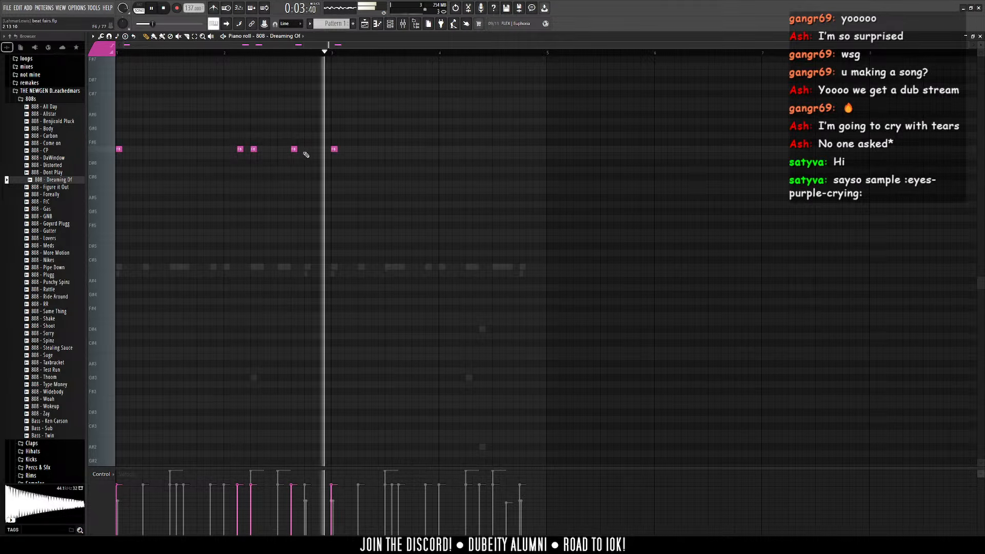
Step: Replace the last 808 note of bar 2 with an earlier one and delete the note starting bar 3
right_click(294, 148)
left_click(274, 149)
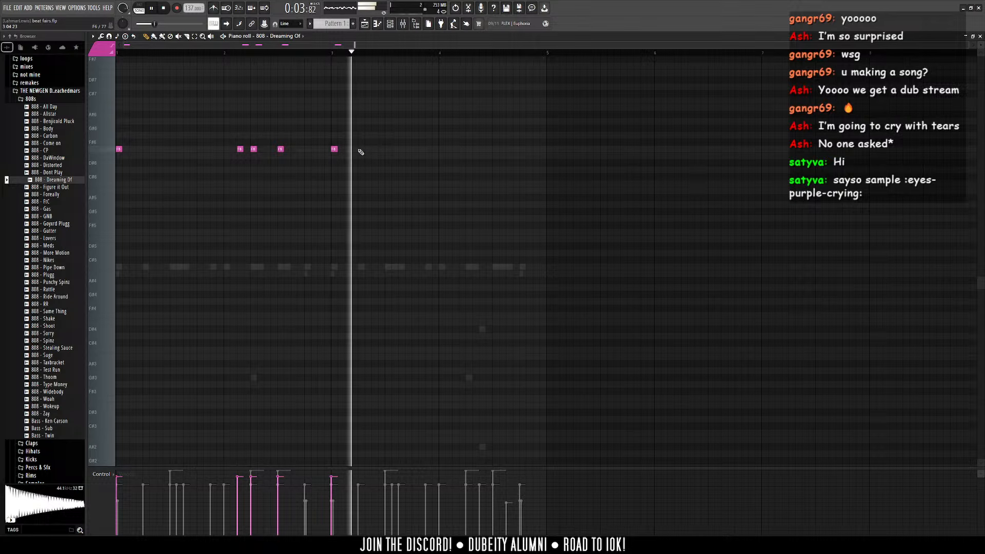
right_click(334, 148)
Step: Duplicate the four-note 808 phrase into bars 3 and 4 and transpose all notes down an octave to F5
left_click_drag(379, 126, 100, 177)
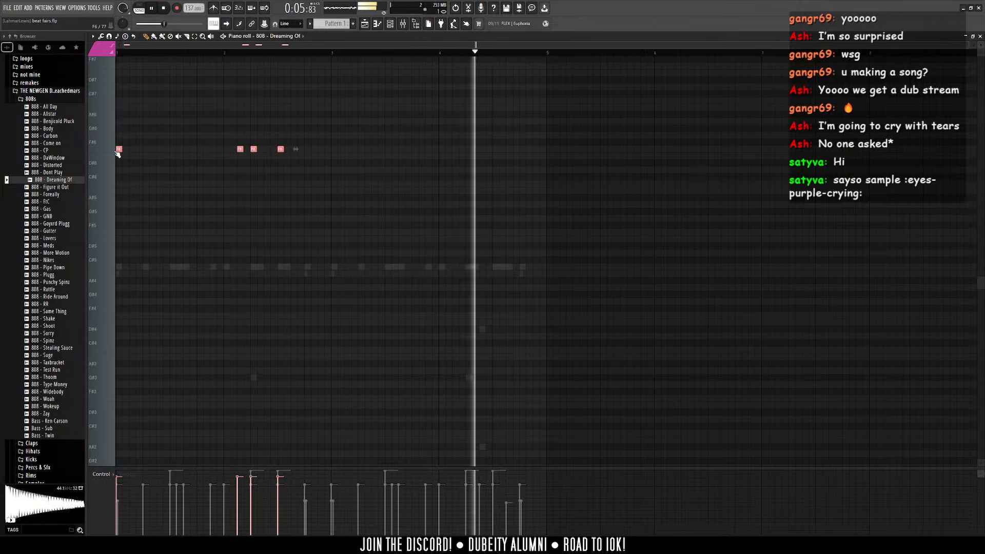
key("ctrl+b")
scroll(315, 219, "down", 2)
scroll(315, 218, "down", 1)
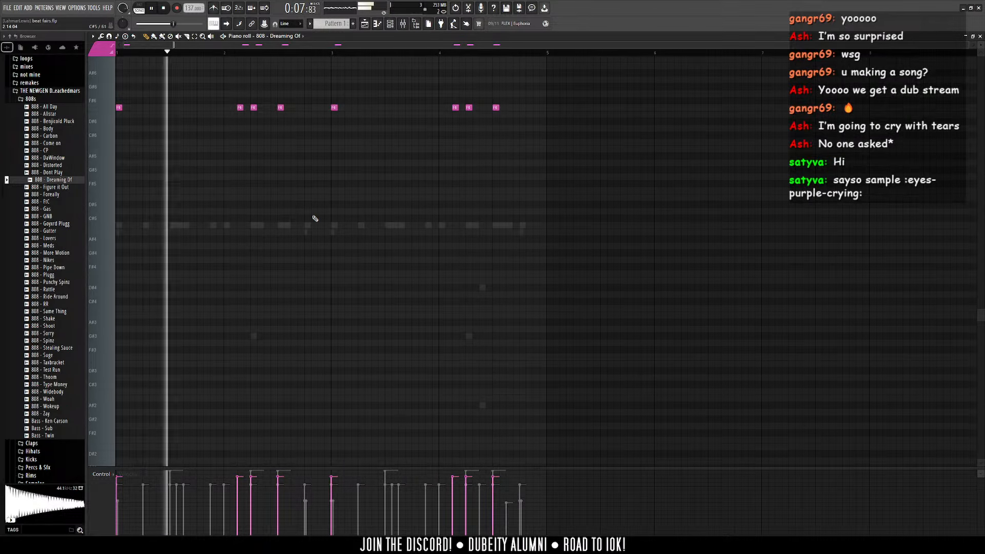
key("ctrl+Down")
key("ctrl+Down")
key("ctrl+Up")
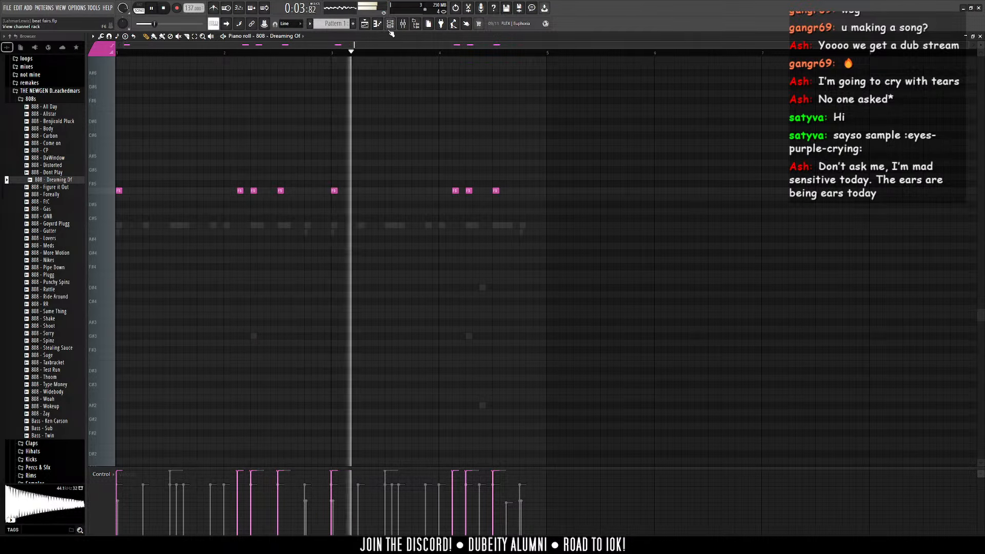
Step: Delete the bar 3 note and the first bar 4 note, and add two F5 notes near the end of bar 4
right_click(334, 191)
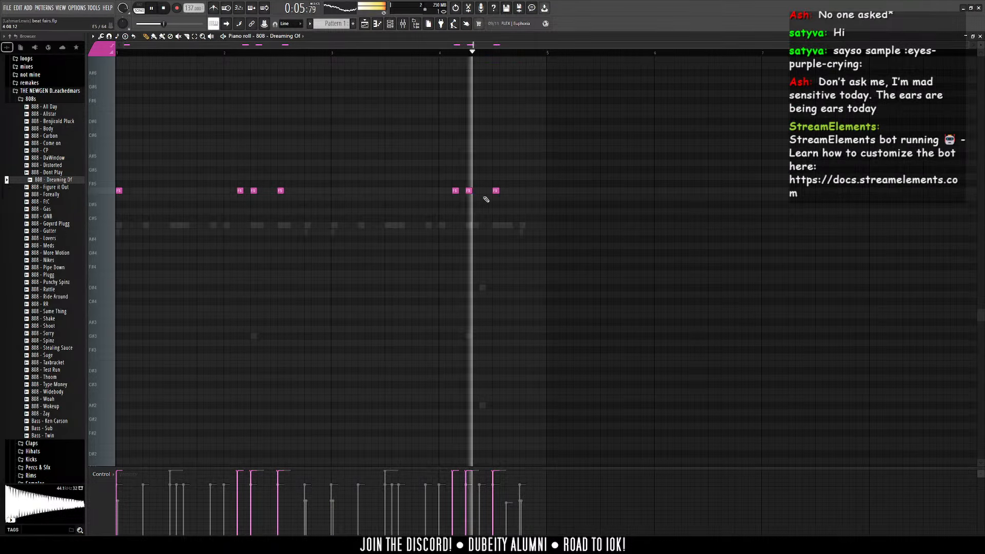
left_click(522, 191)
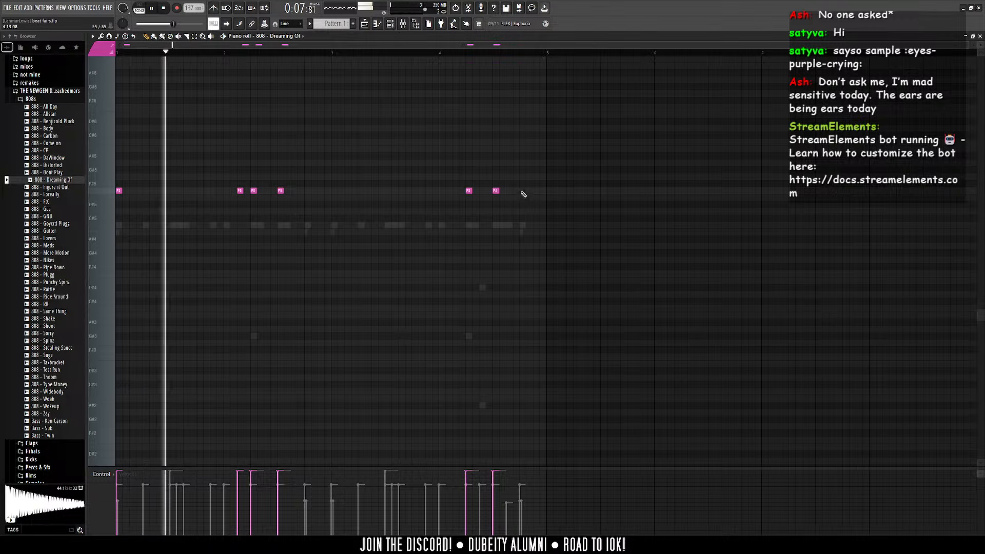
scroll(534, 200, "up", 5)
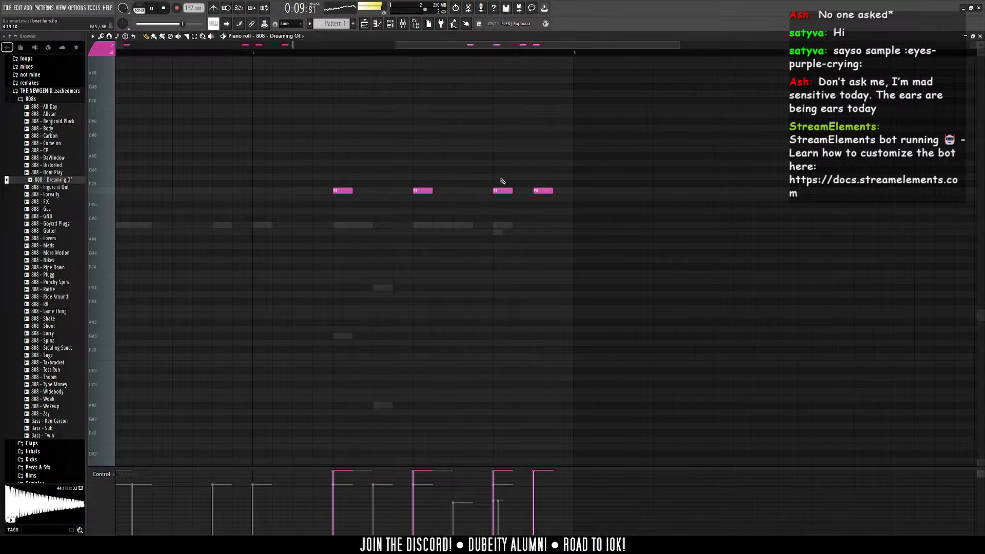
Step: Try chopping the second-to-last 808 note of bar 4 into four slices, and delete the slices
key("alt+u")
left_click(510, 320)
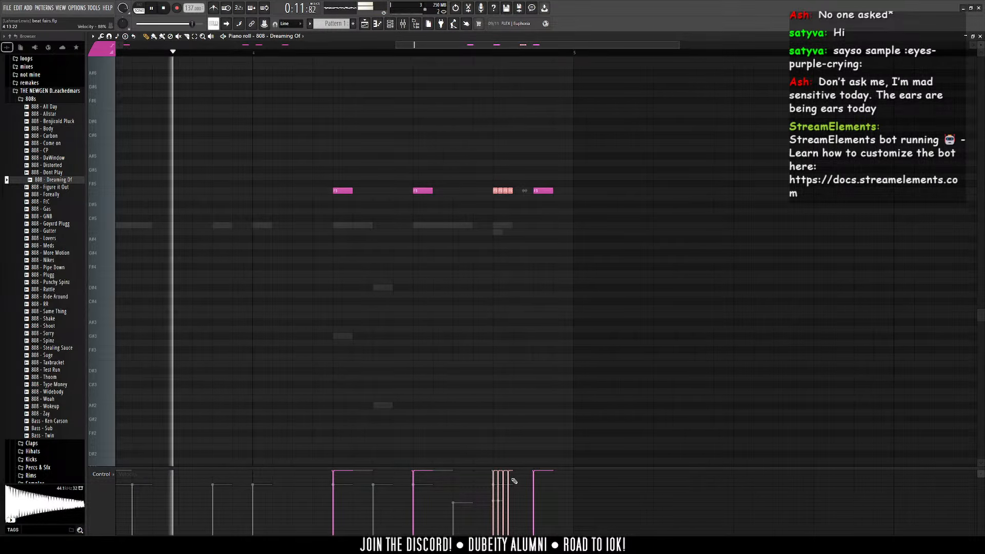
scroll(510, 220, "up", 3)
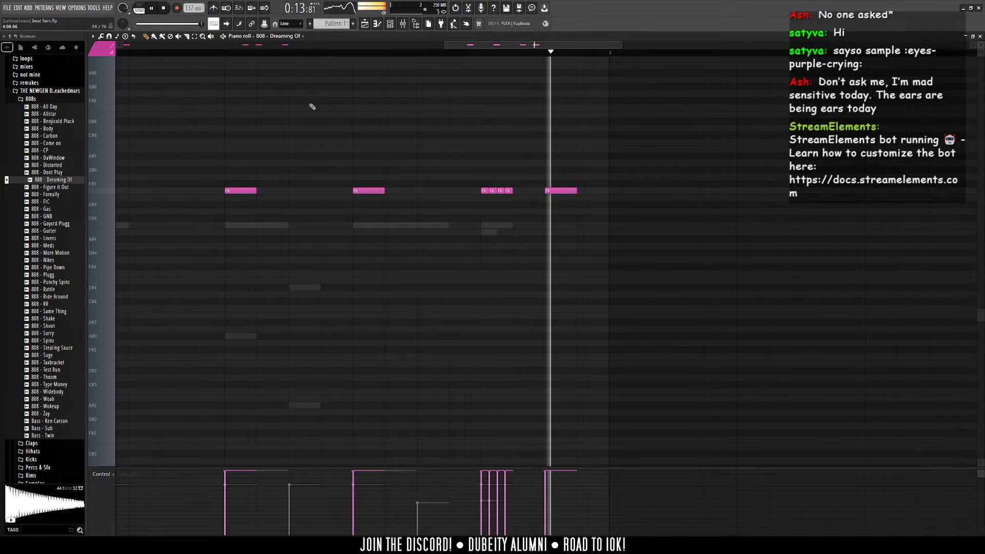
left_click(223, 56)
right_click(485, 190)
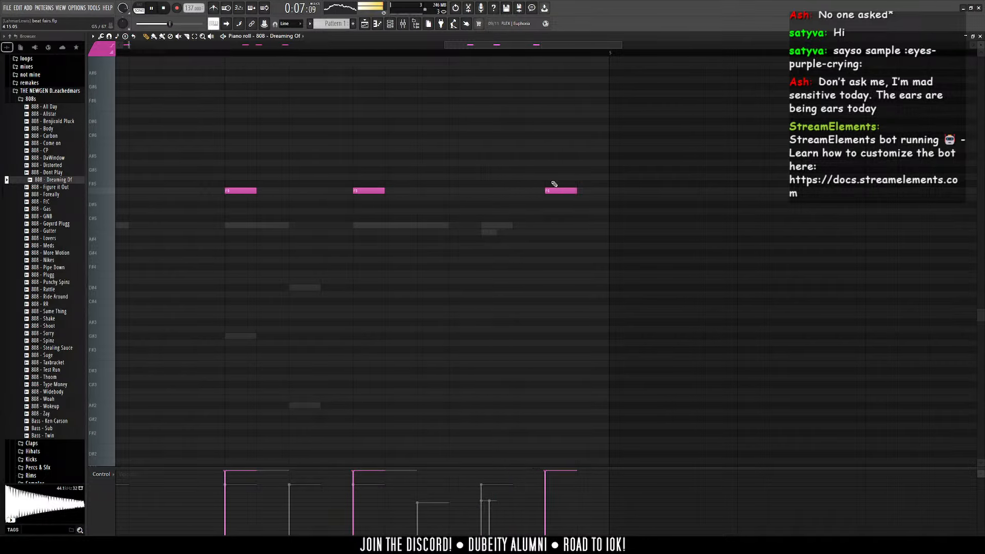
Step: Chop the last 808 note of bar 4 into four short slices and try a descending velocity across them
key("alt+a")
left_click(544, 324)
key("space")
key("space")
left_click_drag(549, 469, 572, 497)
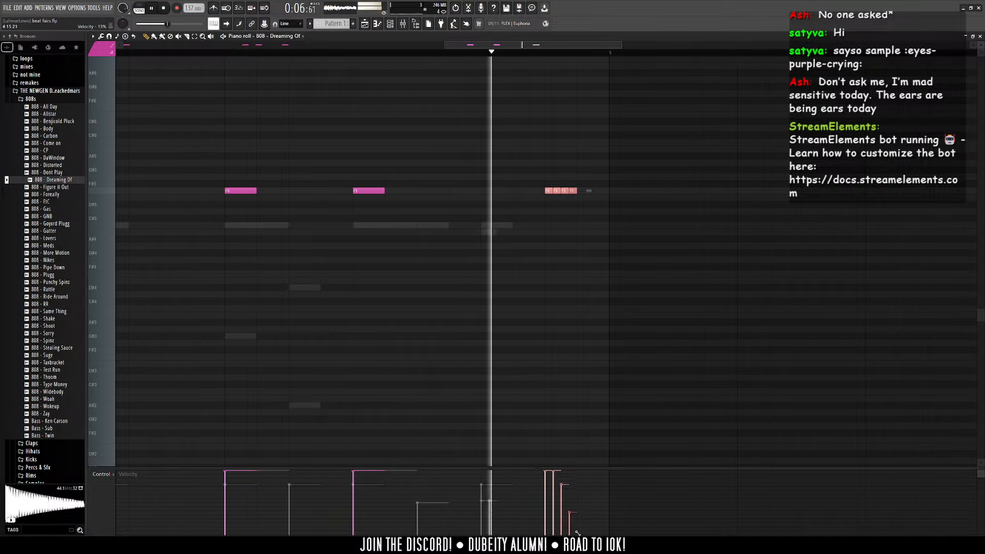
scroll(593, 373, "down", 5)
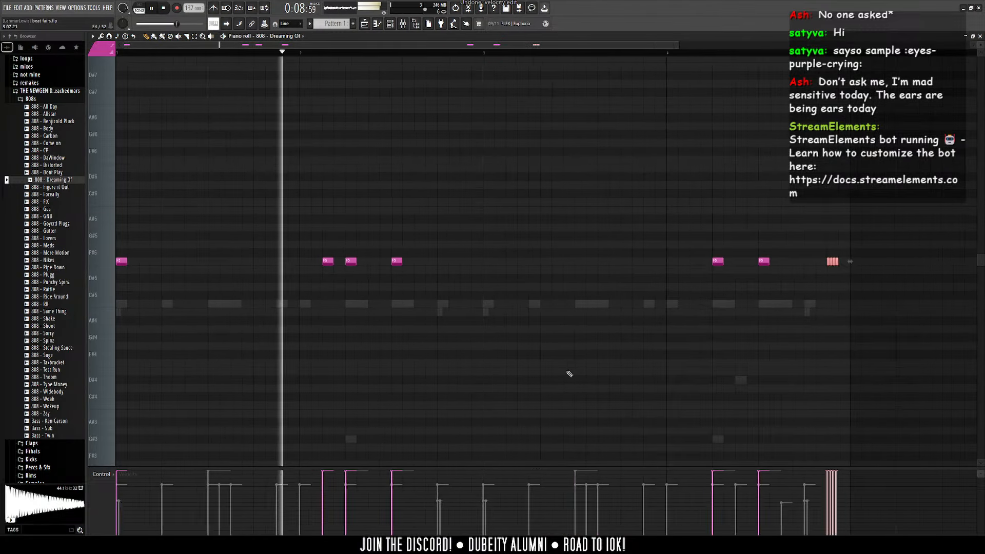
Step: Adjust the sample fade-out of 808 - Dreaming Of in its sampler settings
key("F6")
left_click(330, 295)
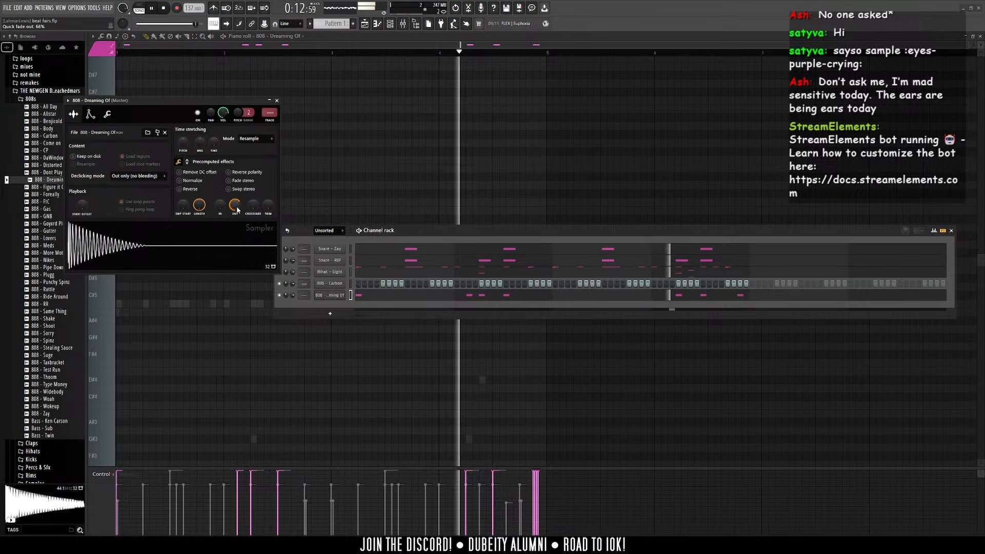
key("F6")
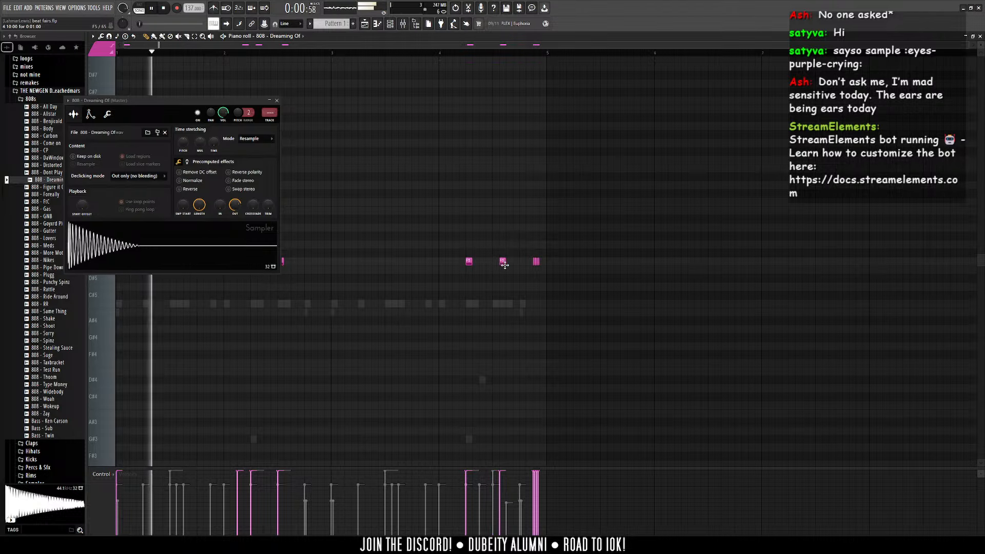
Step: Shift the middle 808 note of bar 4 slightly later, close the sampler settings and return to the playlist
scroll(559, 236, "up", 4)
left_click(390, 24)
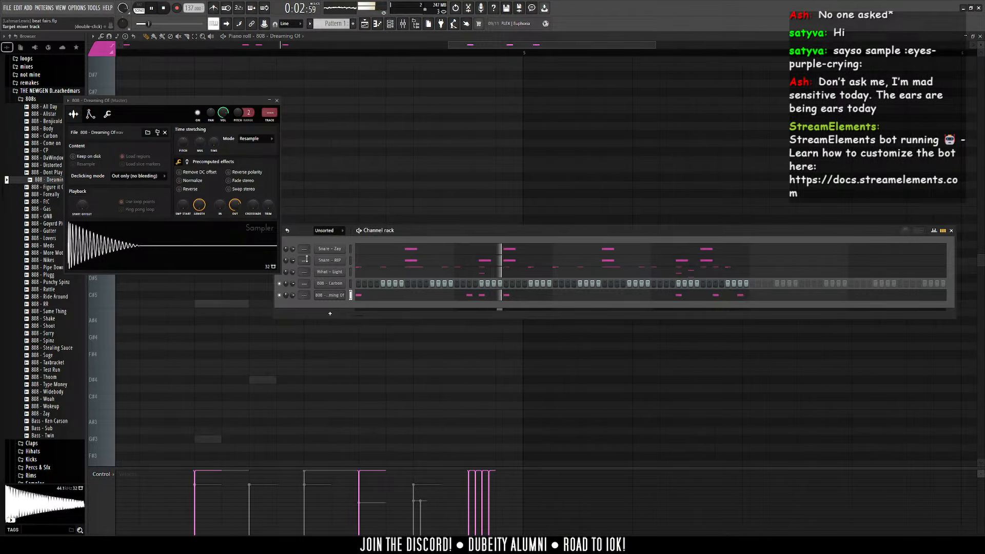
left_click(276, 101)
key("F6")
scroll(334, 144, "down", 4)
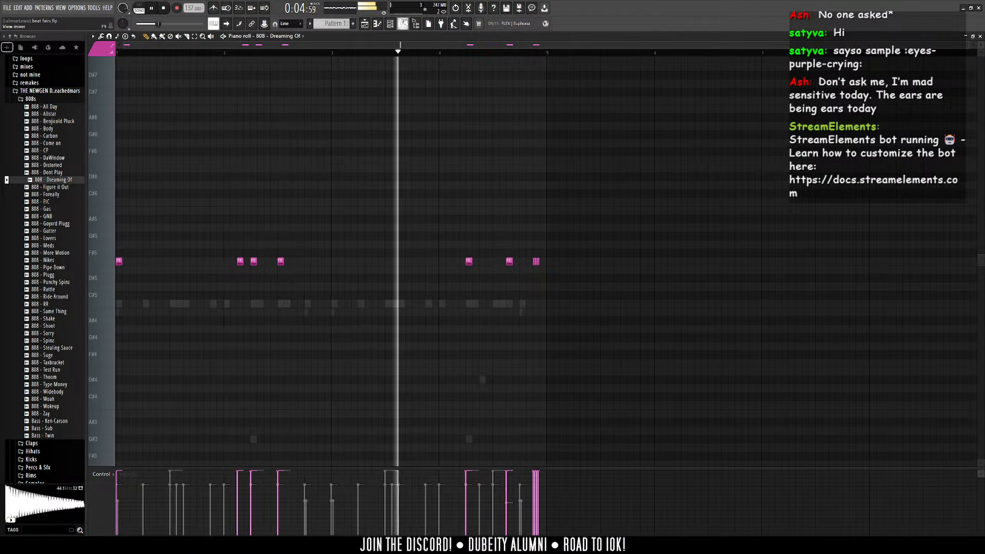
key("F6")
key("F5")
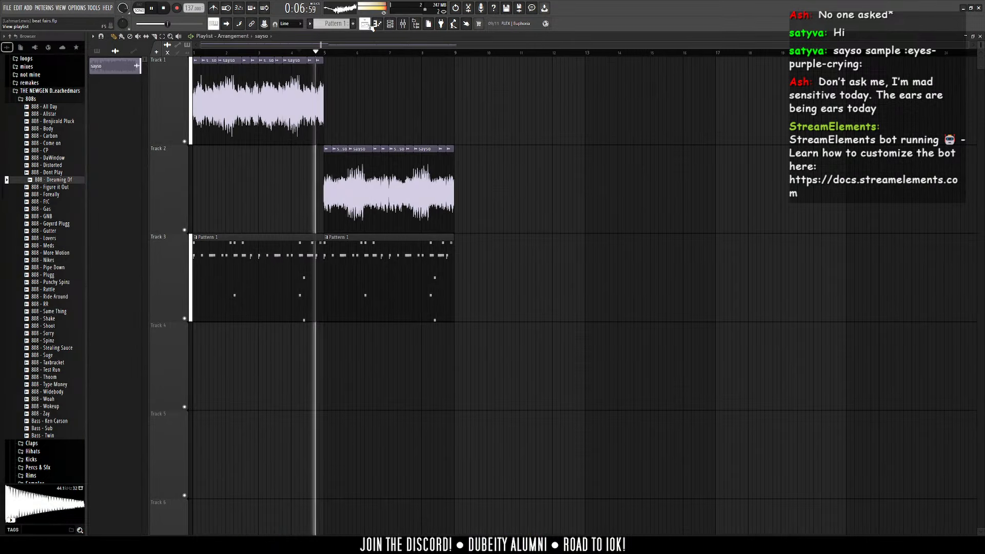
Step: Open the 808 - Carbon channel of Pattern 1 in the piano roll
left_click(391, 25)
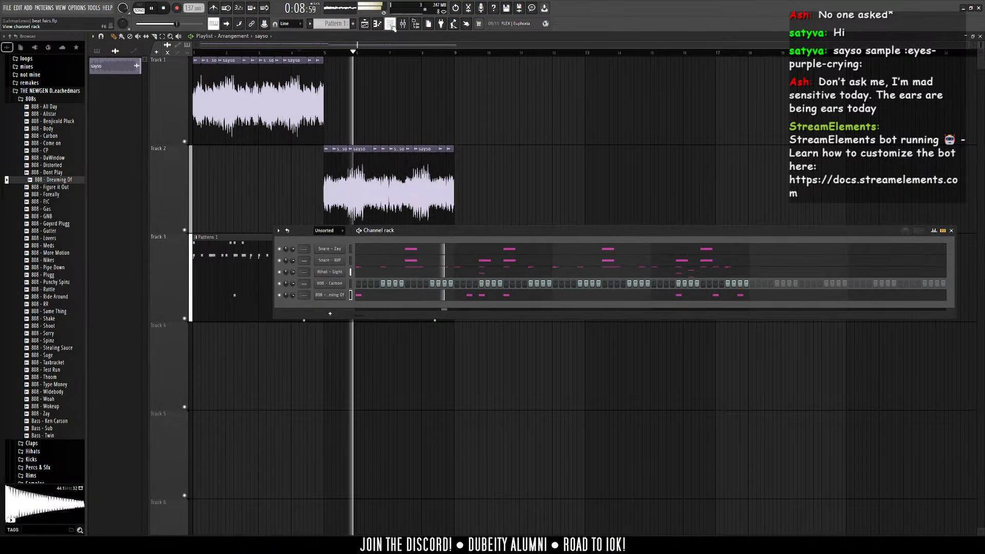
key("F6")
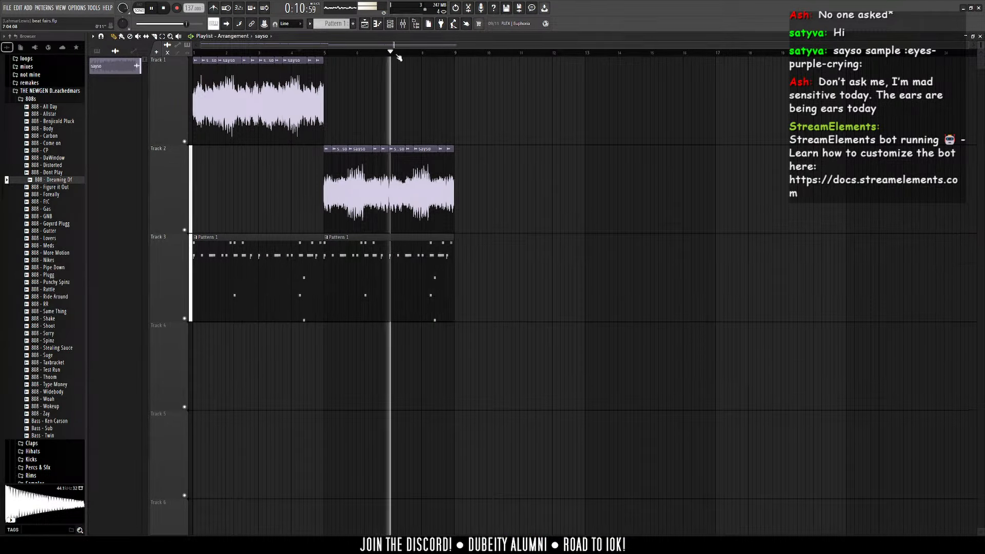
key("F7")
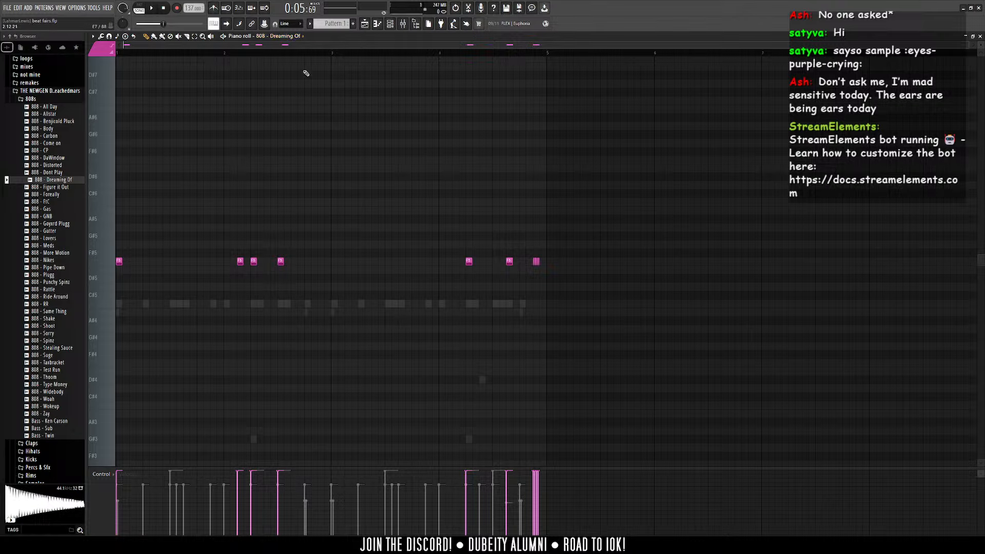
left_click(285, 36)
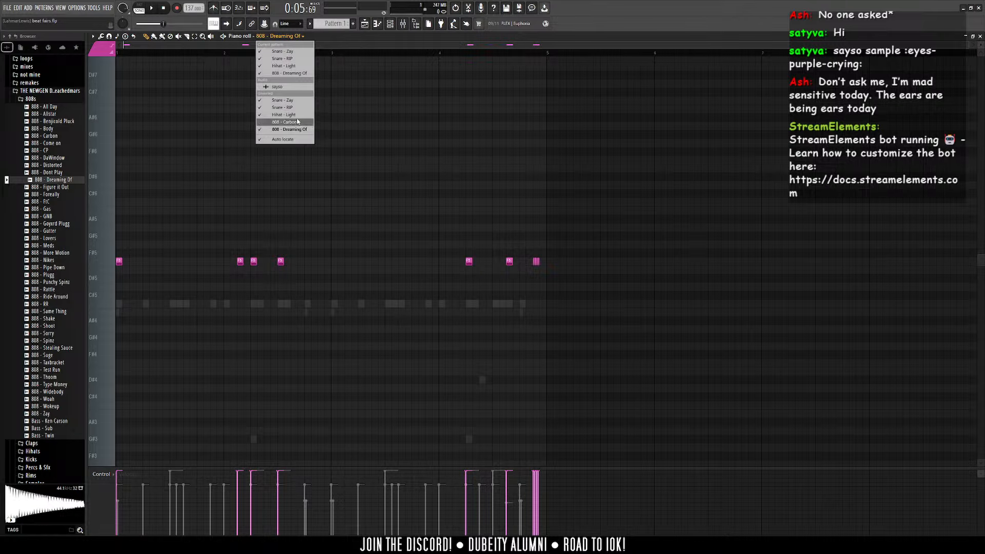
left_click(298, 115)
left_click(280, 36)
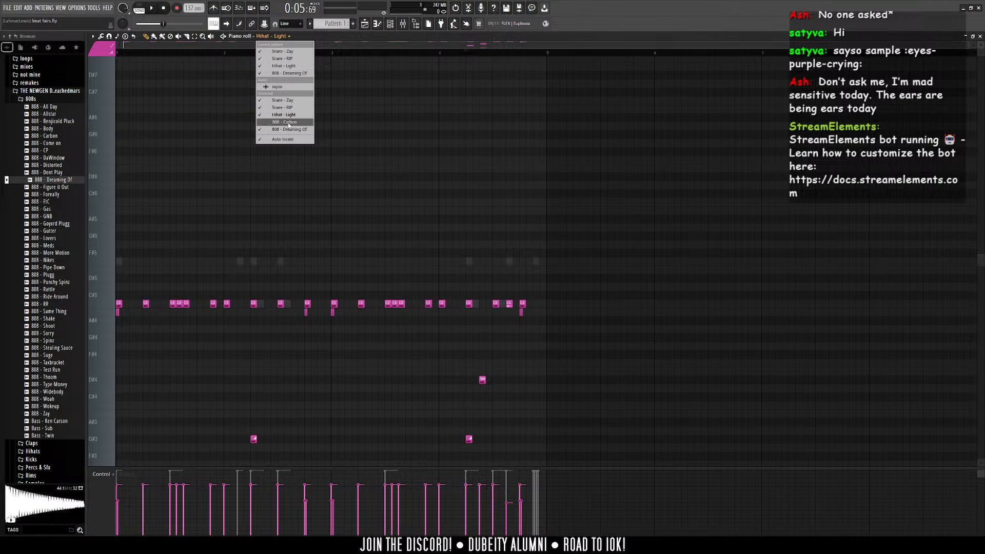
left_click(289, 123)
Step: Place a four-step C6 note on 808 - Carbon at 3:05:00 while the song plays
key("space")
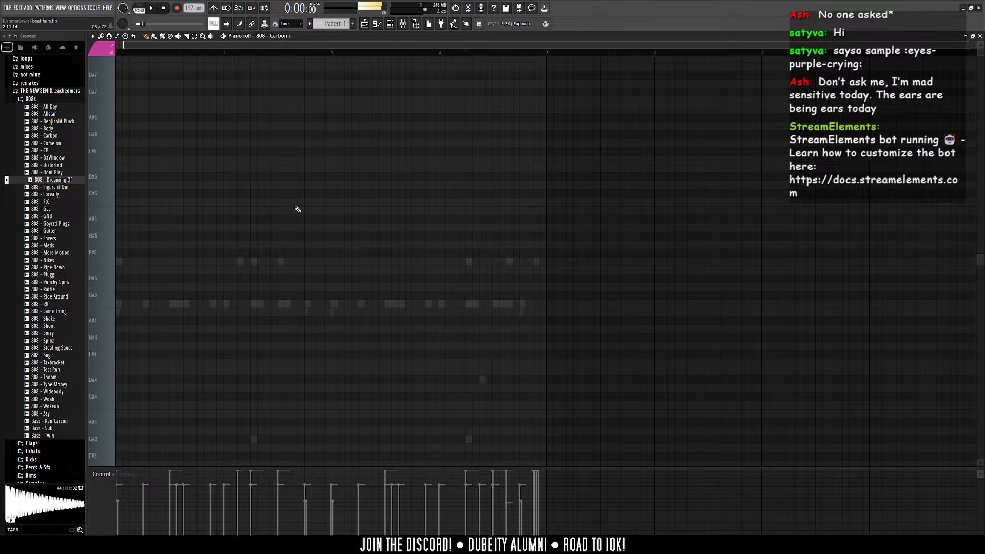
scroll(246, 248, "up", 4)
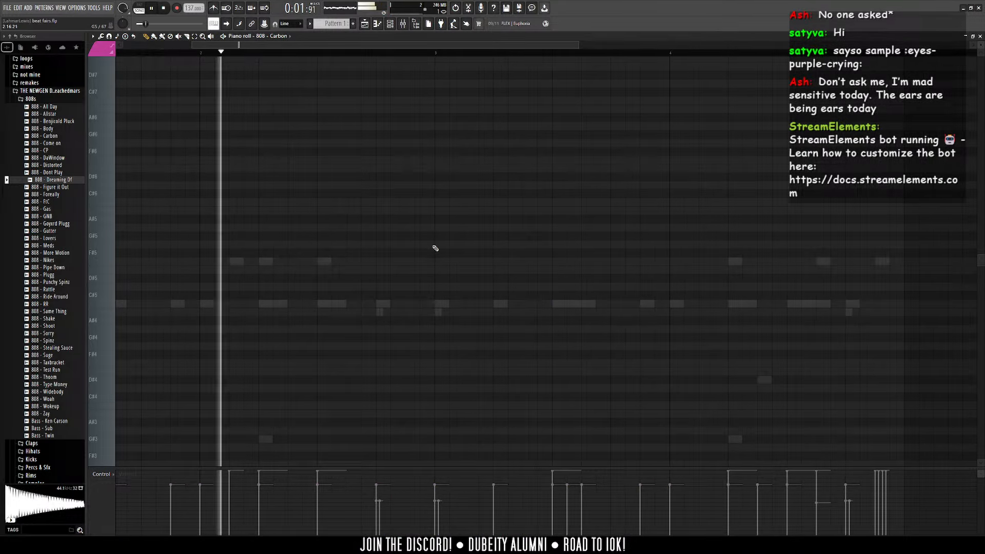
left_click(494, 210)
key("space")
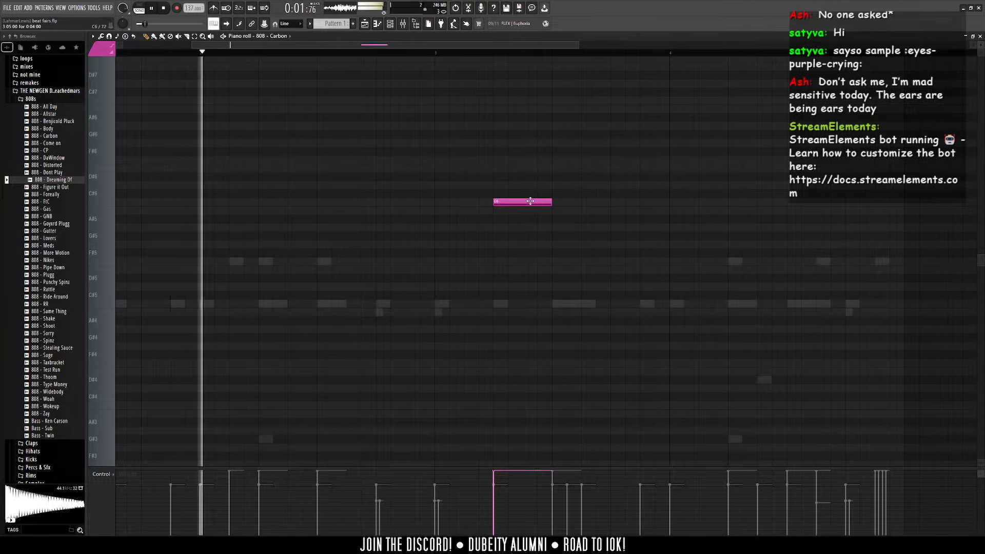
double_click(545, 209)
key("Escape")
Step: Enable the volume envelope of 808 - Carbon and raise its hold time to shape a flat, sustained envelope
left_click(400, 25)
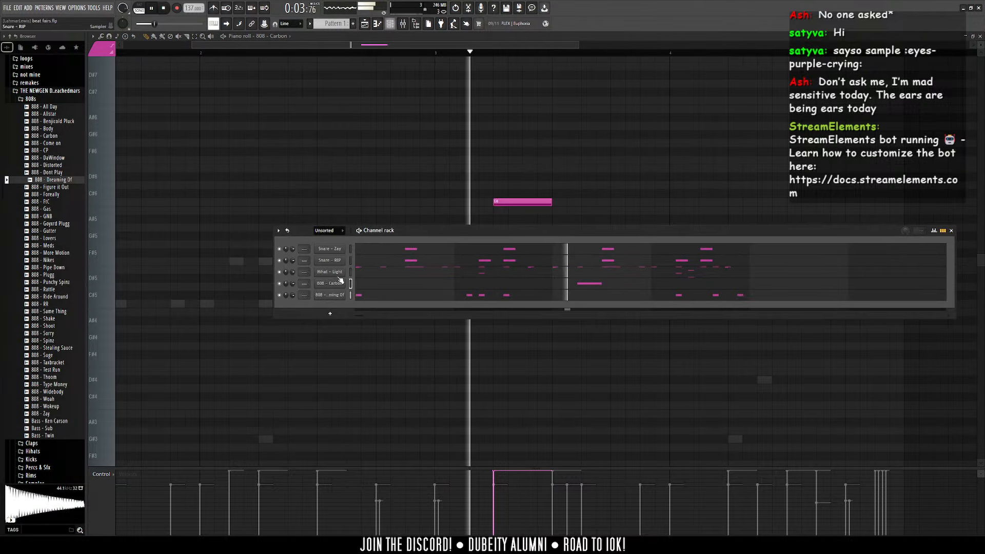
left_click(329, 283)
left_click(80, 104)
left_click(62, 133)
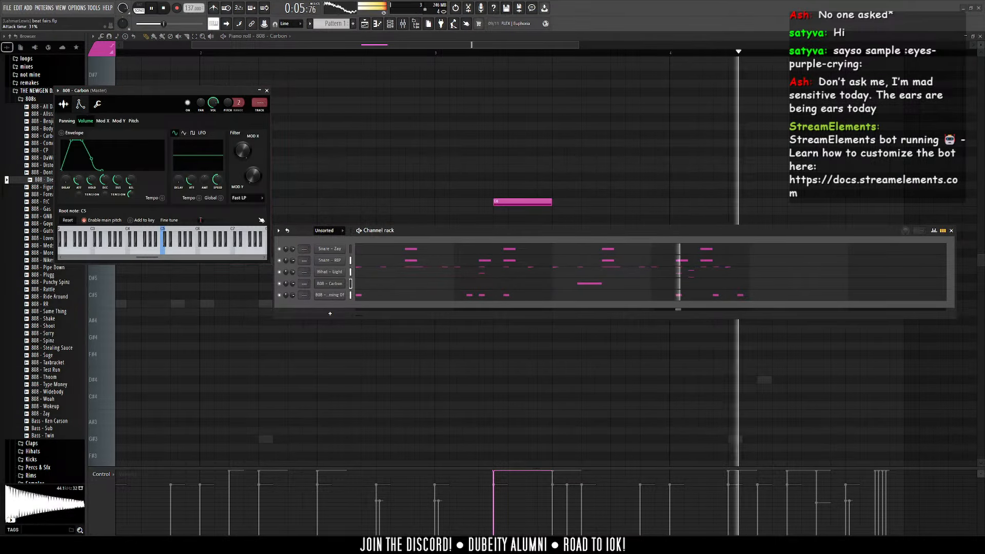
left_click_drag(92, 181, 93, 154)
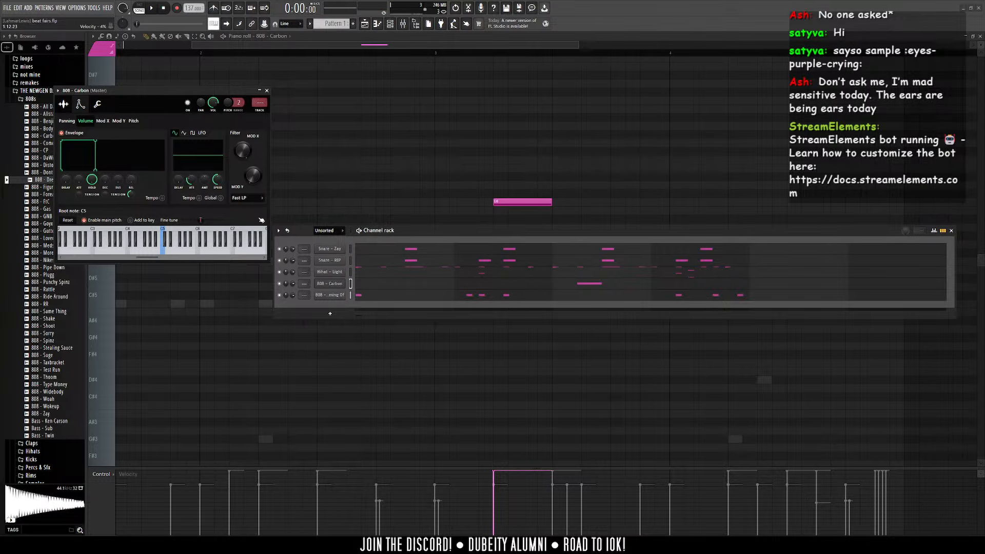
Step: Switch to OBS, view the Mic/Aux audio filters, close them and switch back to FL Studio
key("alt+Tab")
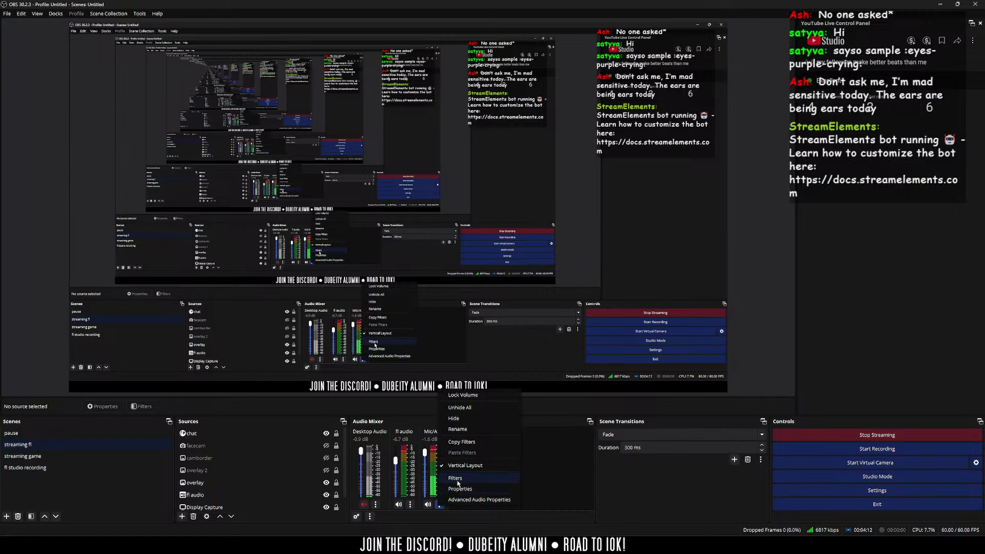
left_click(455, 478)
left_click(637, 397)
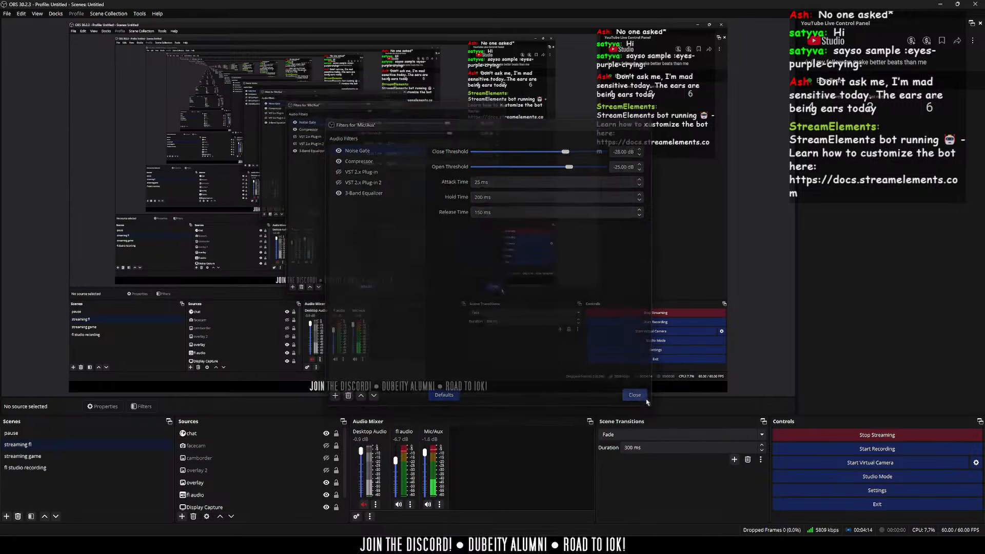
key("alt+Tab")
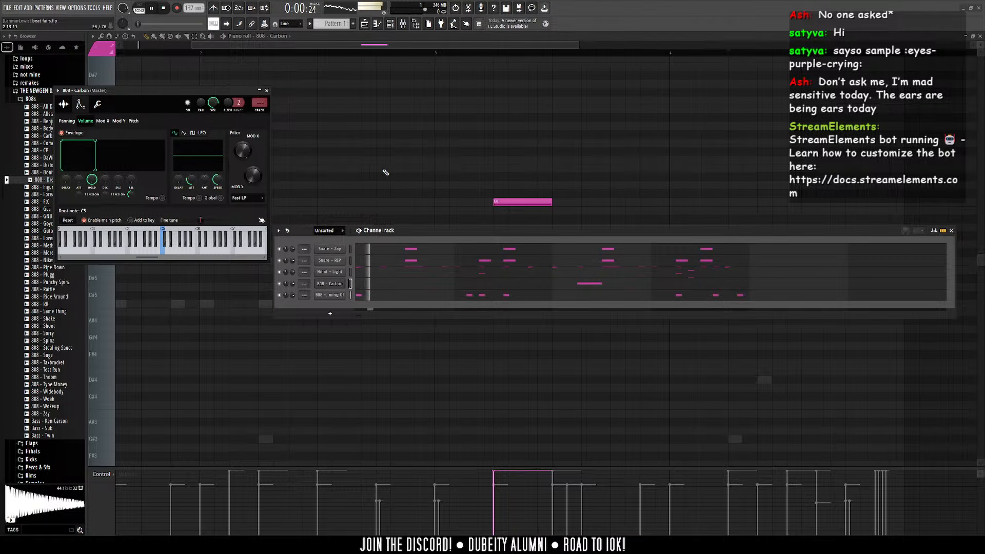
Step: Check the precomputed effects in the sample settings of 808 - Carbon and close its sampler window
key("F6")
left_click(76, 108)
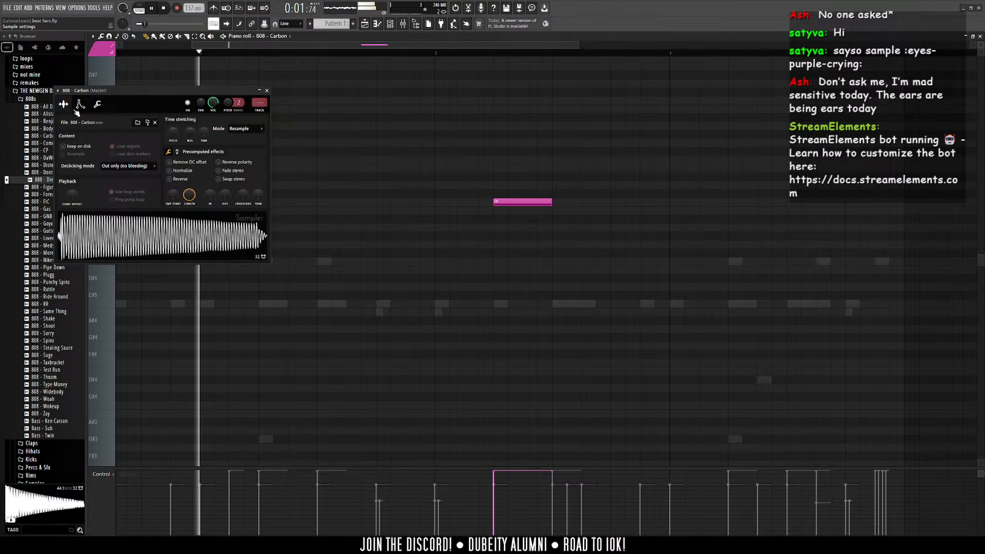
left_click(178, 153)
left_click(267, 90)
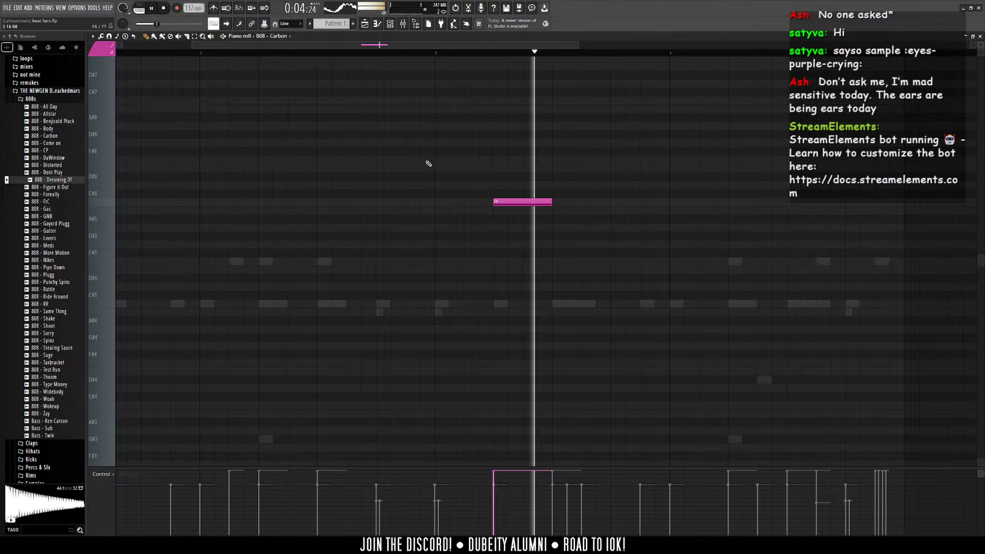
Step: Show 808 - Dreaming Of in the piano roll and add a one-step F5 note in the middle of bar 3
left_click(280, 36)
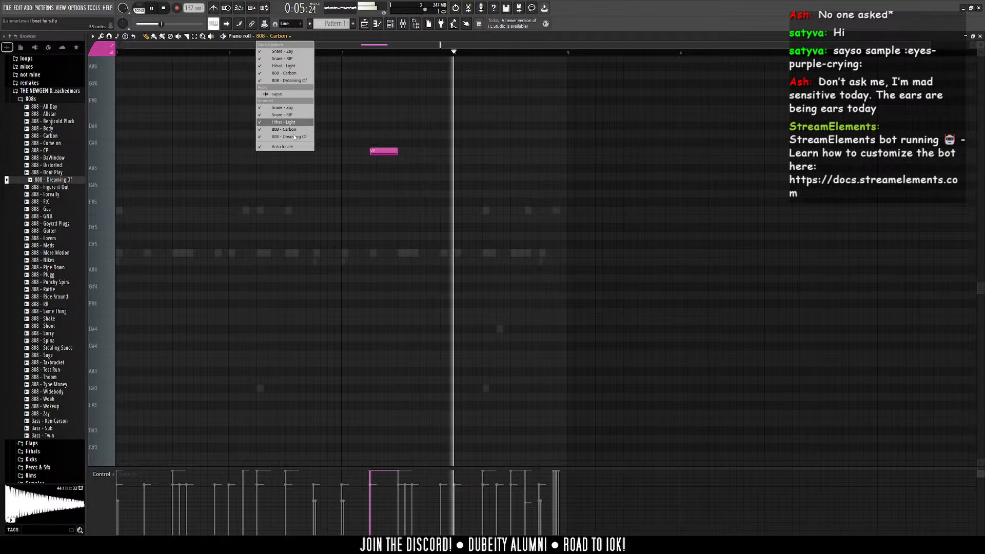
left_click(292, 109)
left_click(280, 36)
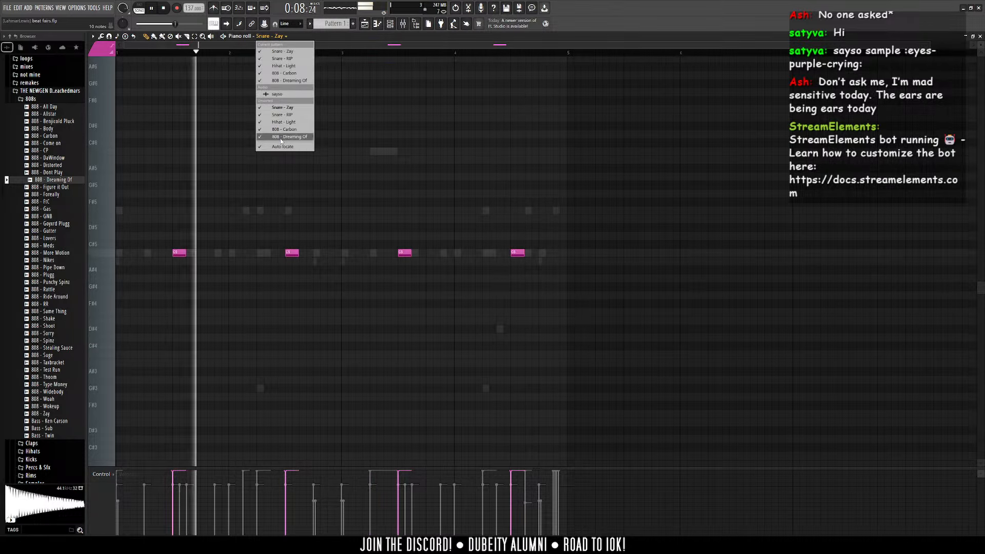
left_click(280, 137)
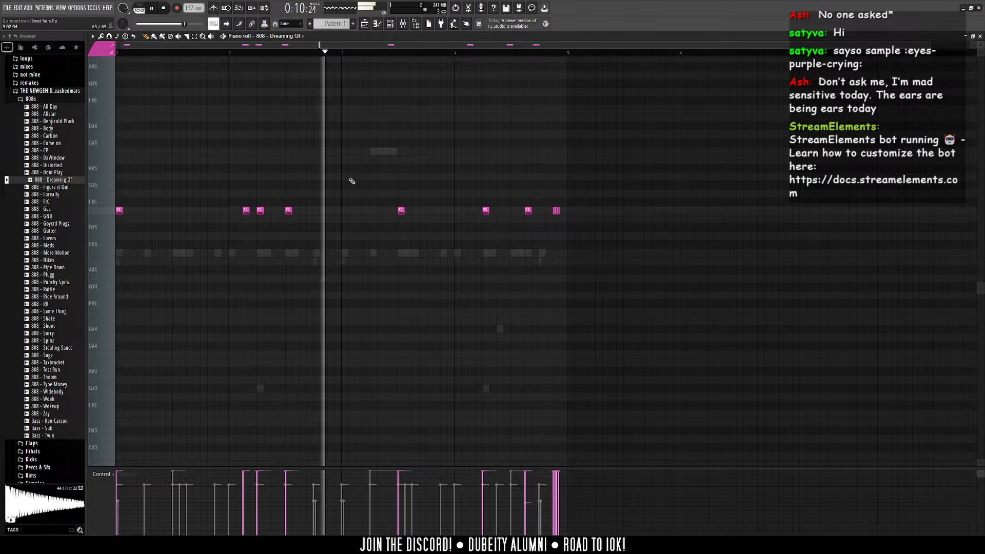
Step: Replace the four sliced 808 notes at the end of bar 4 with a single one-step F5 note at 4:15:00
scroll(352, 181, "up", 3)
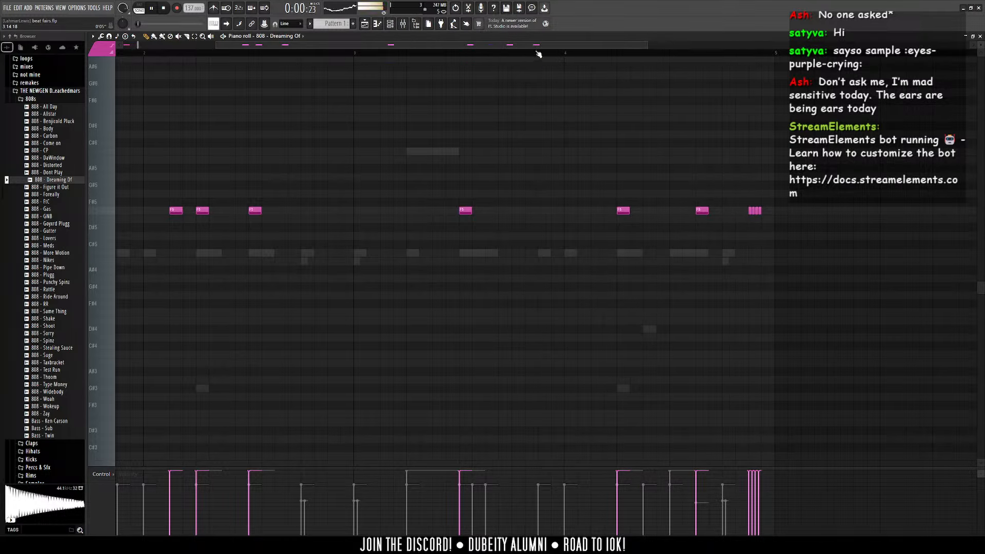
right_click(757, 210)
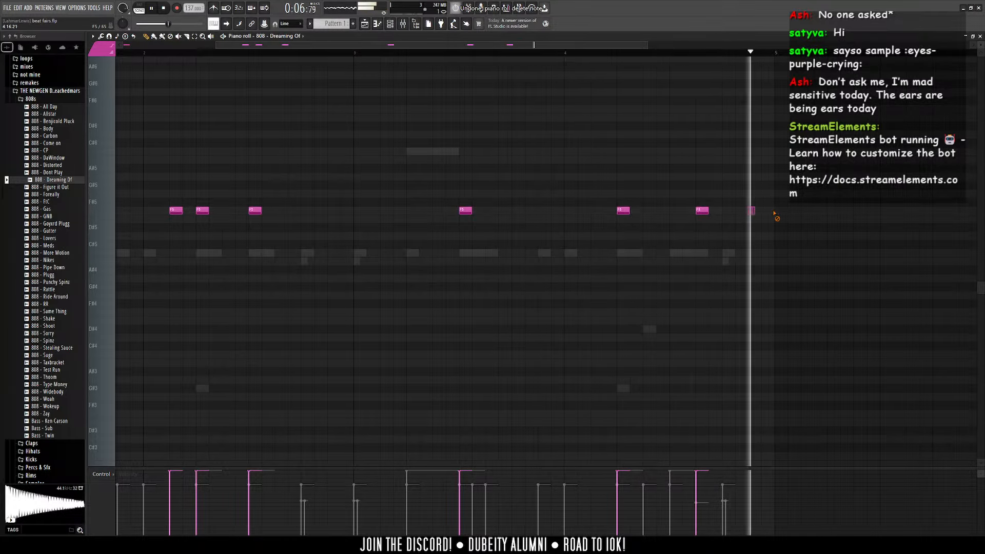
left_click(750, 211)
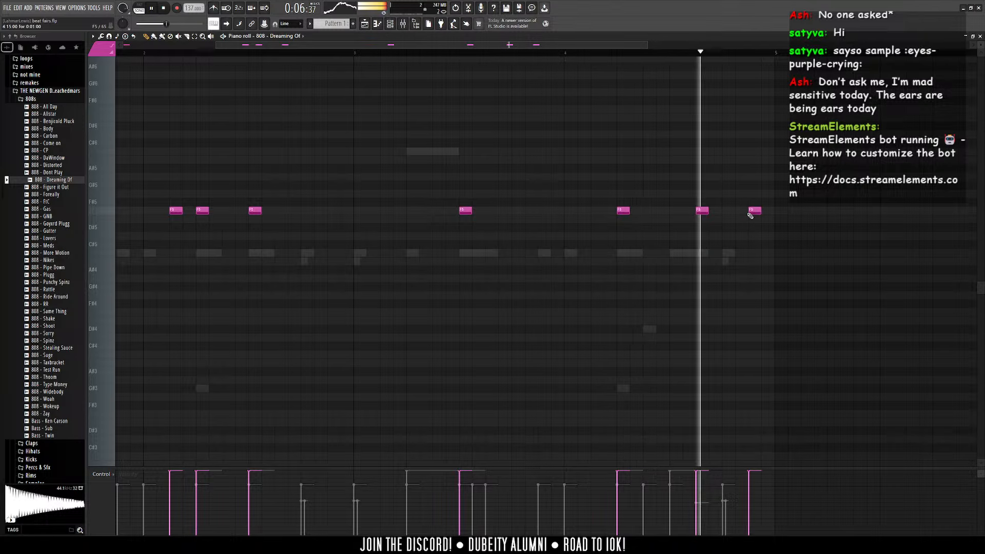
scroll(674, 234, "down", 3)
Step: Load Fruity soft clipper on the master mixer track
key("F6")
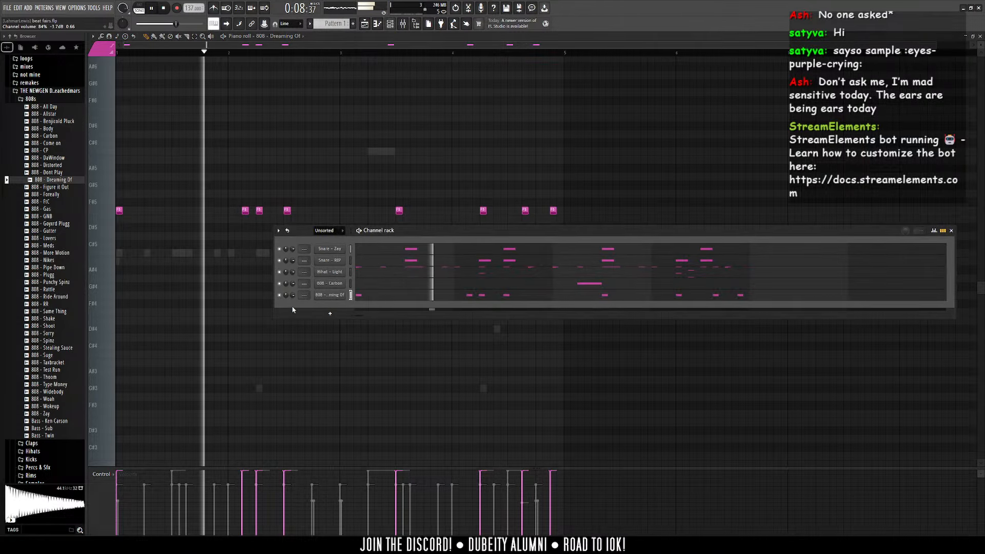
key("F5")
key("F6")
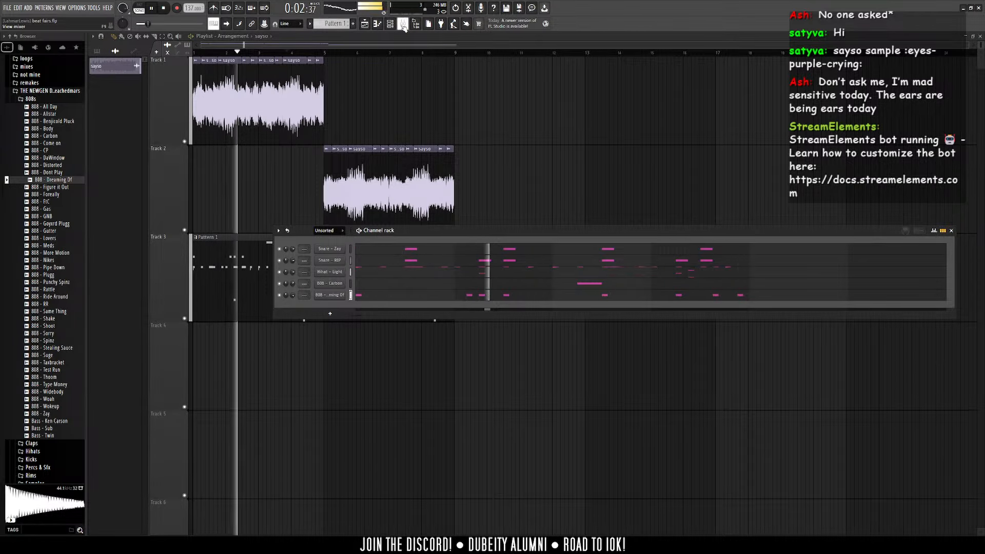
key("F9")
left_click(833, 152)
left_click(718, 273)
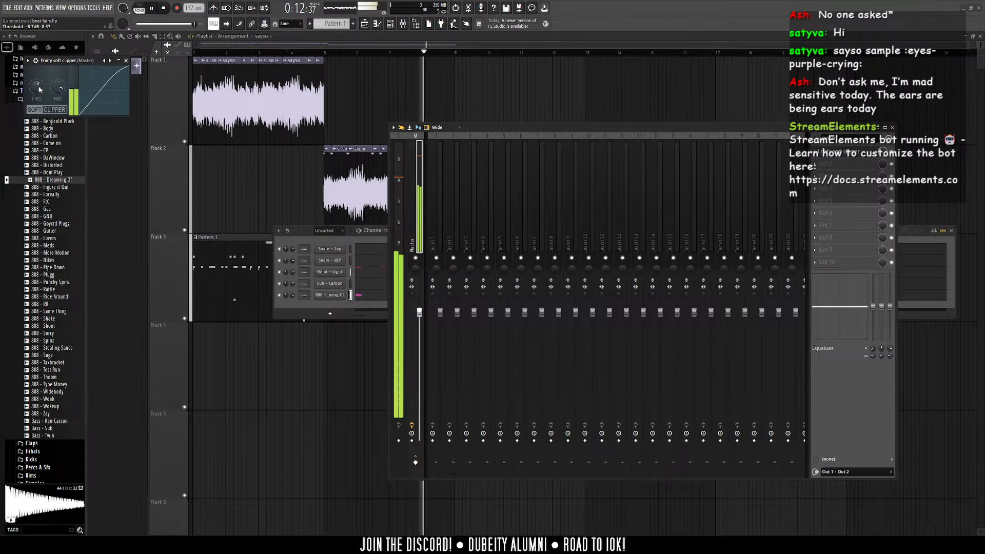
Step: Return to the 808 - Dreaming Of piano roll and add two one-step F5 notes in the second half of bar 3
left_click(378, 24)
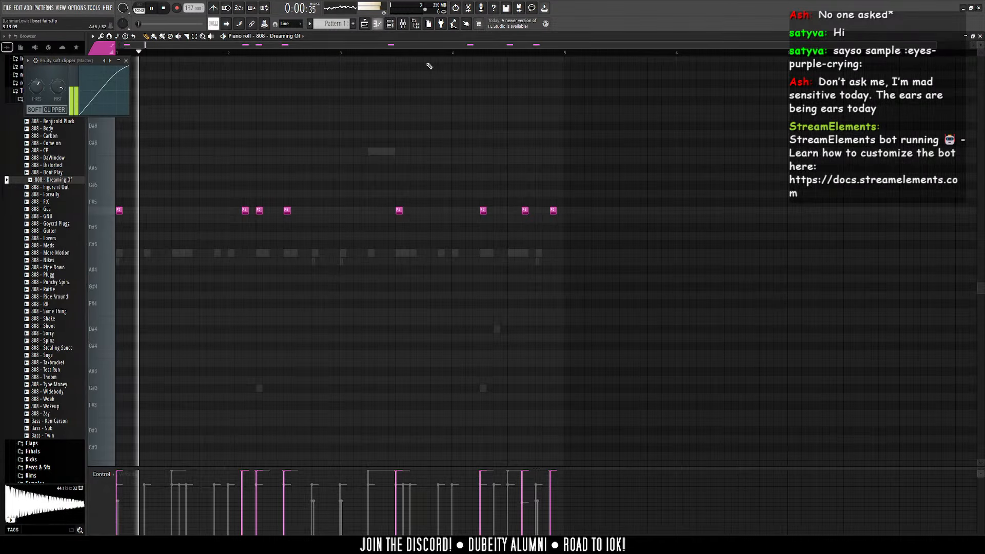
left_click(402, 24)
key("F6")
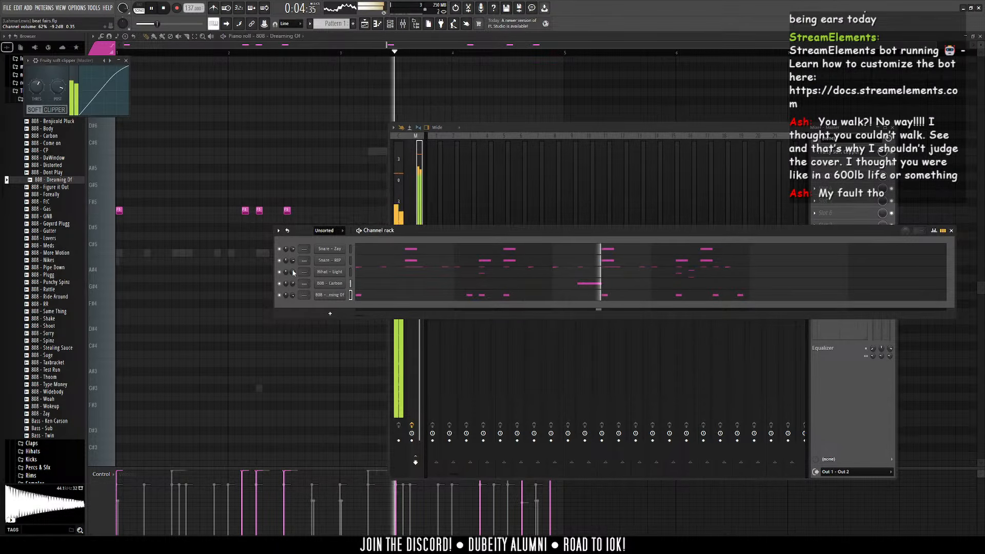
key("F7")
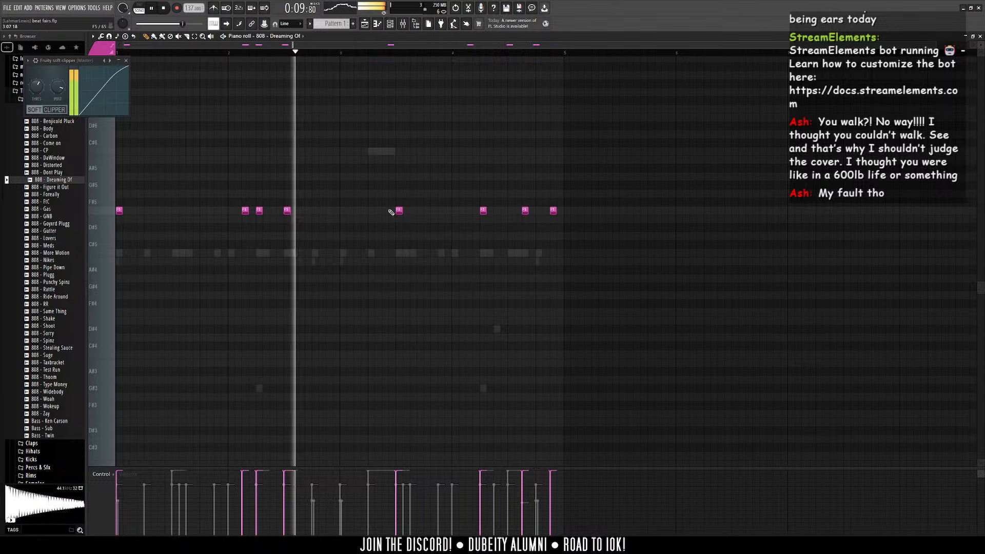
left_click(411, 211)
left_click(479, 210)
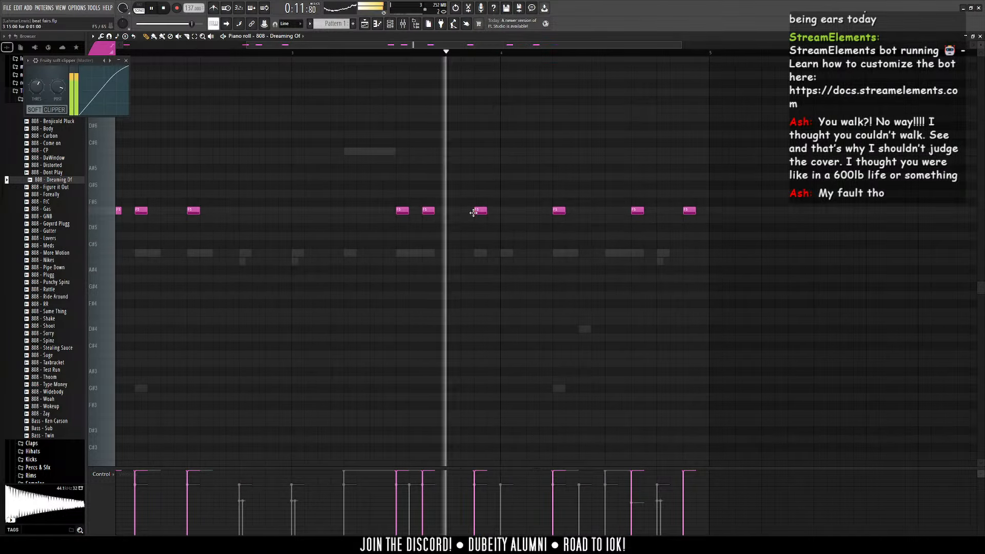
scroll(642, 228, "down", 2)
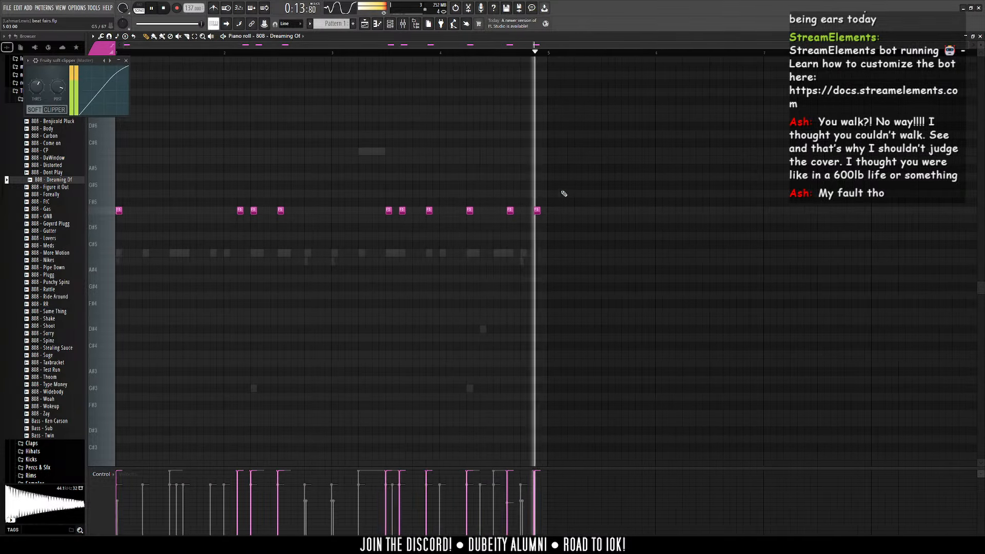
Step: Show 808 - Carbon in the piano roll and add a four-step F#6 note in the second half of bar 2
left_click(296, 36)
left_click(304, 130)
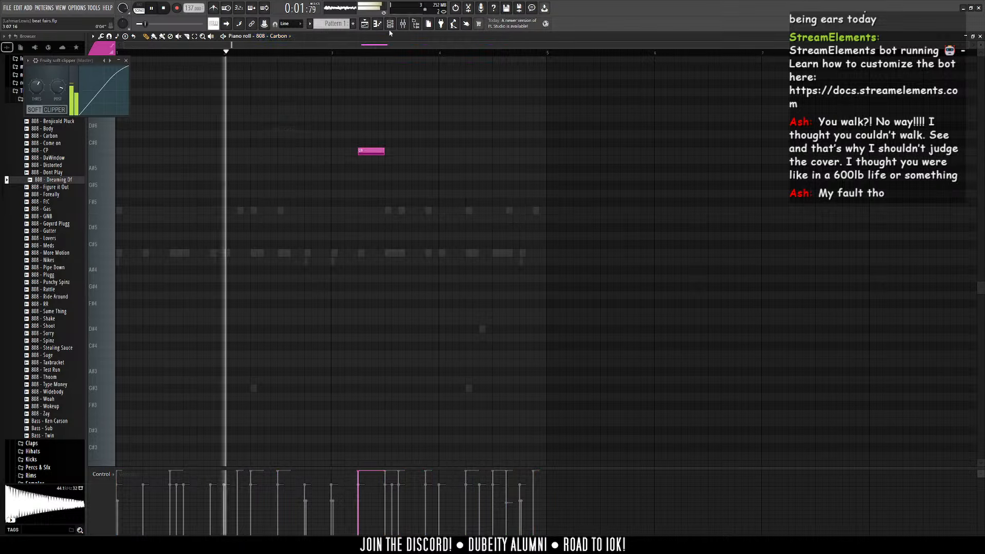
left_click(390, 24)
key("F6")
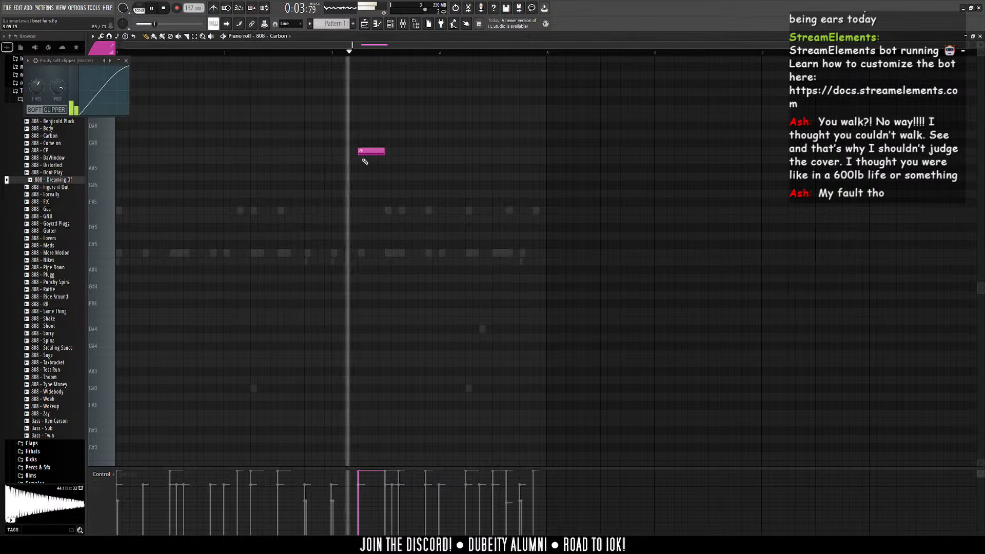
scroll(408, 264, "up", 2)
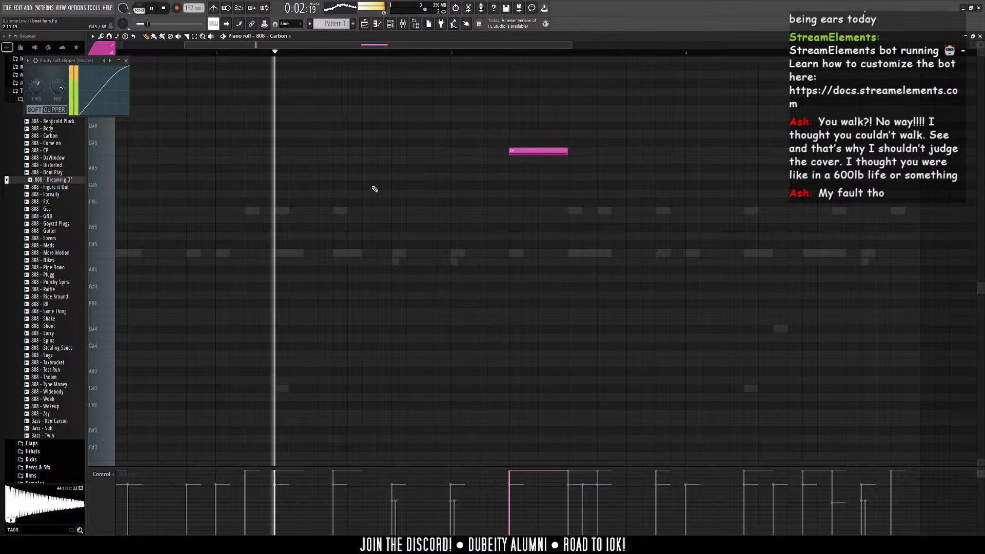
key("space")
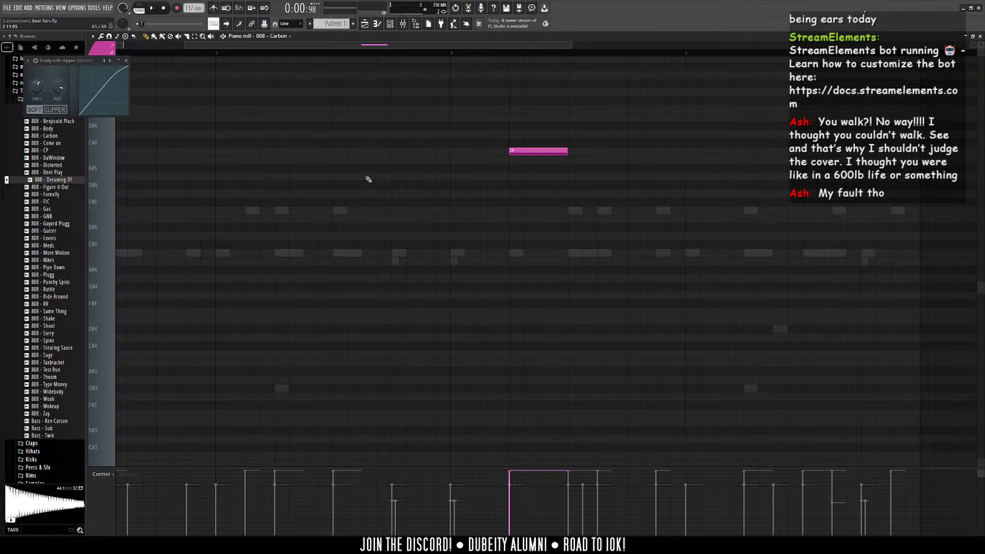
scroll(375, 112, "down", 2)
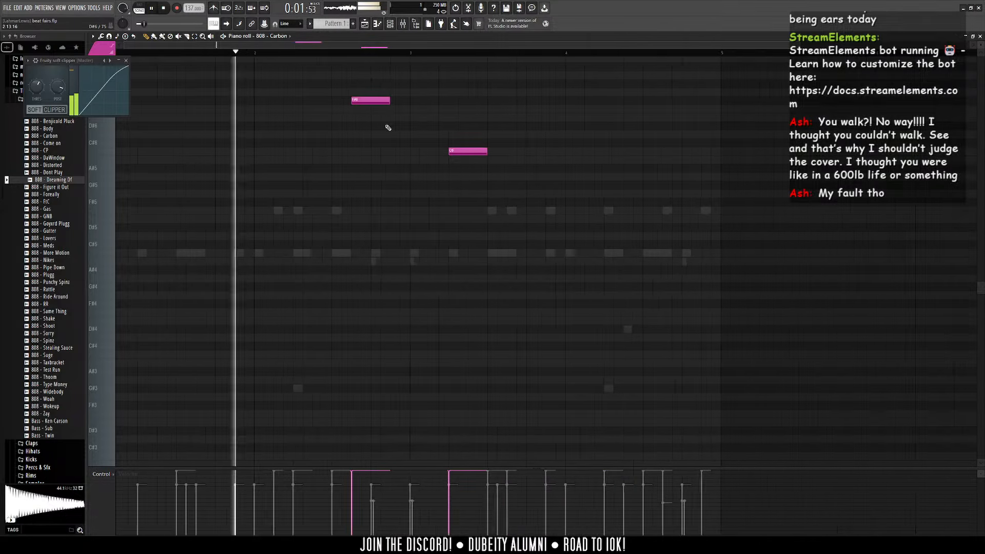
Step: Lower the velocity of the 808 - Carbon F#6 note in the second half of bar 2
scroll(303, 157, "up", 2)
left_click_drag(432, 102, 442, 103)
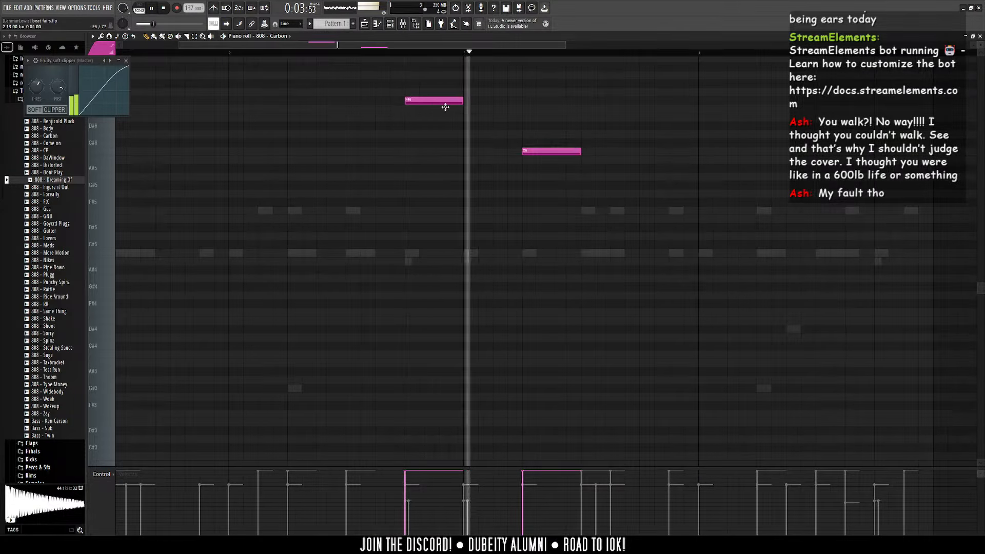
scroll(333, 272, "down", 2)
scroll(321, 303, "up", 3)
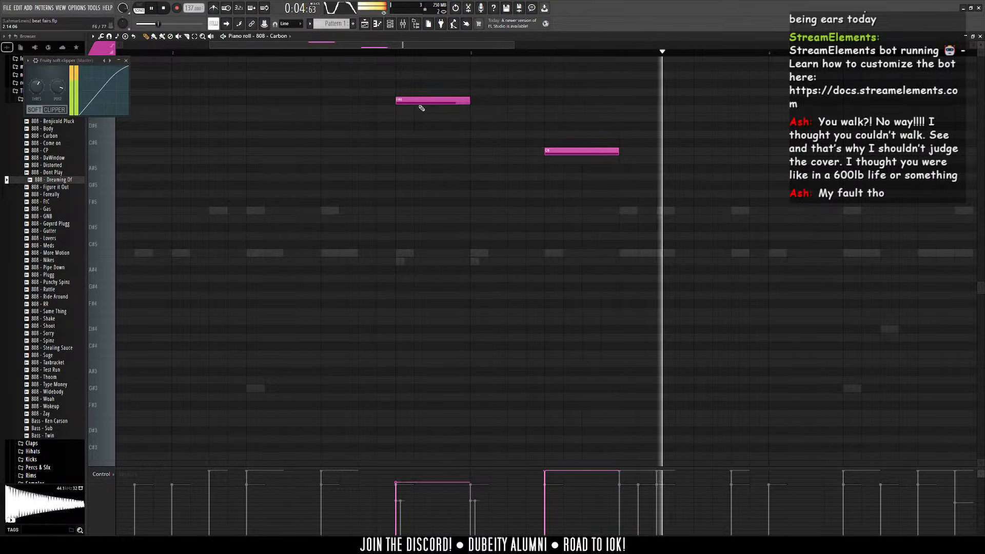
scroll(409, 286, "down", 3)
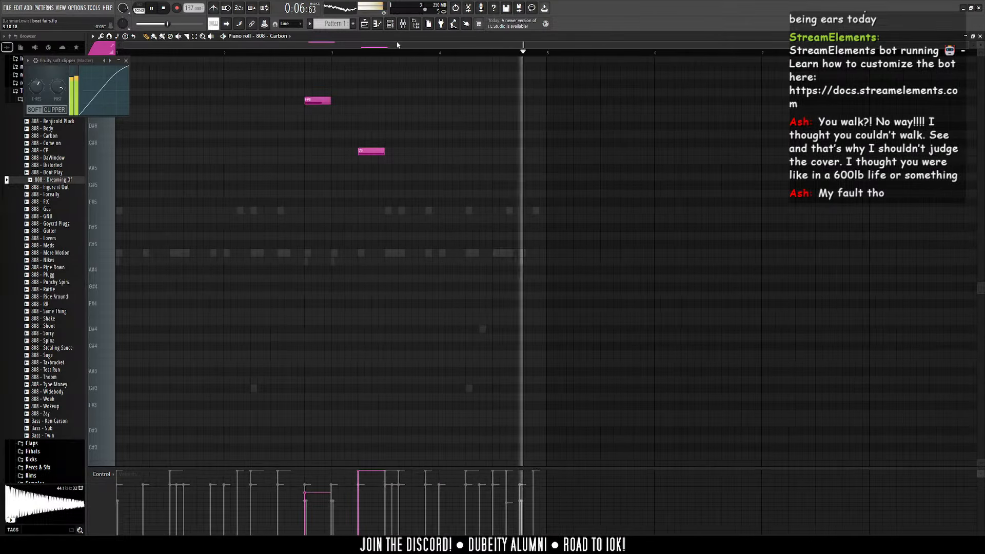
Step: Select both Pattern 1 clips on Track 3 of the playlist and merge them into a single new pattern
key("F6")
key("F5")
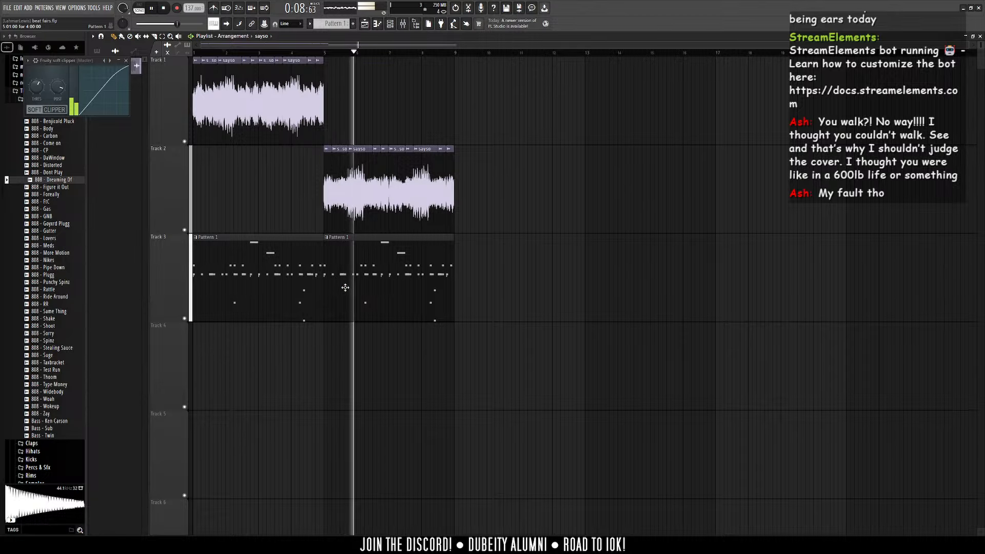
left_click_drag(287, 236, 441, 410)
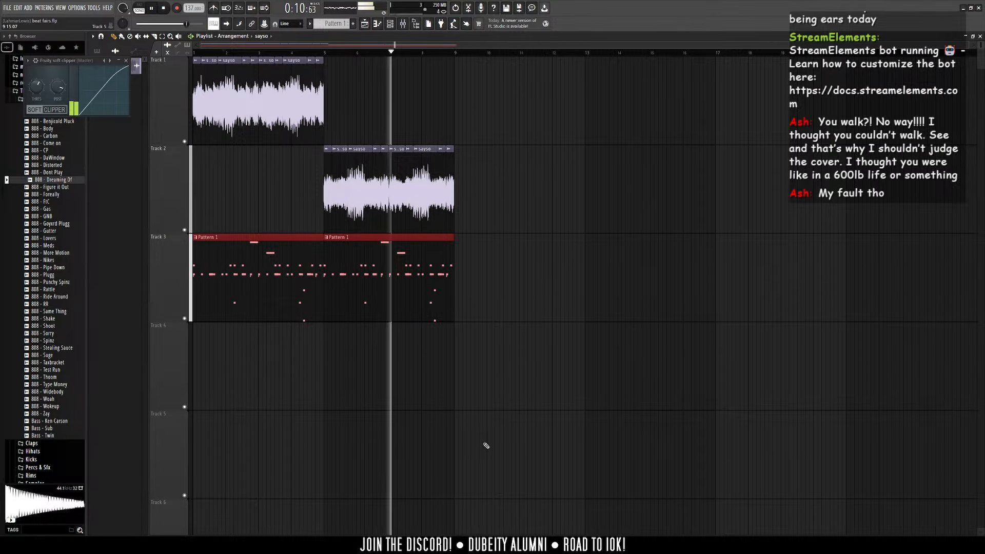
key("F7")
Step: Show 808 - Dreaming Of in the merged pattern's piano roll and delete the second F5 note in the second half of bar 3
scroll(277, 36, "down", 4)
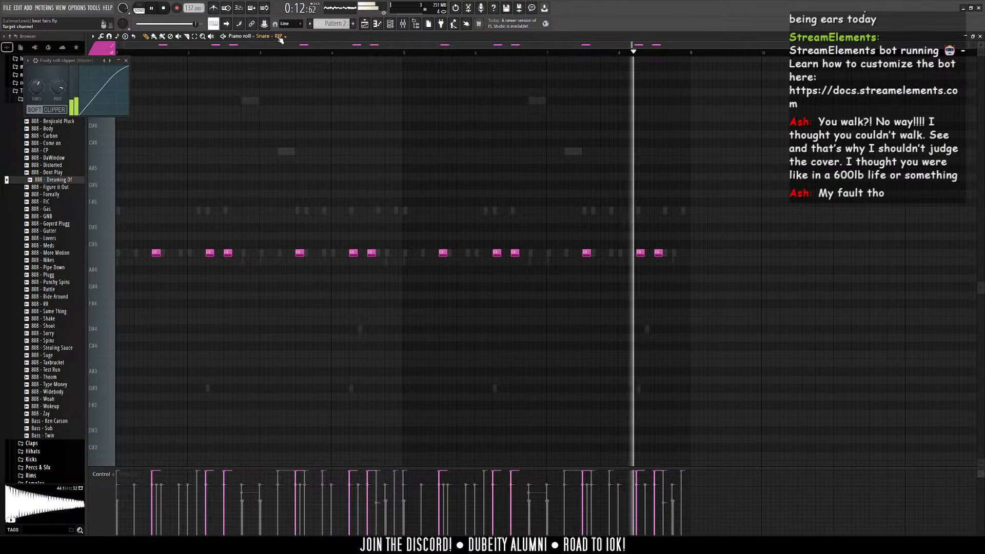
scroll(292, 37, "down", 2)
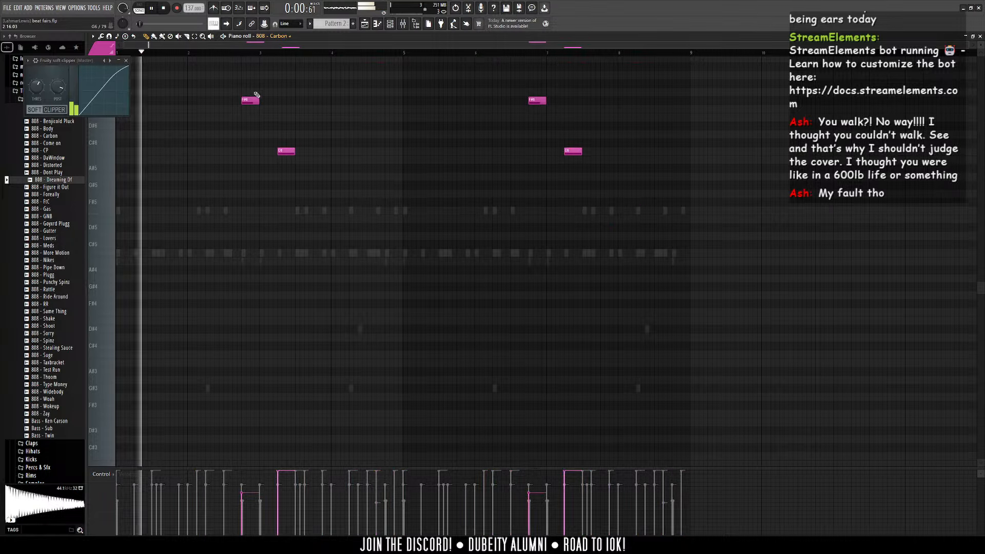
scroll(288, 37, "up", 4)
scroll(283, 37, "down", 2)
scroll(308, 226, "up", 3, "ctrl")
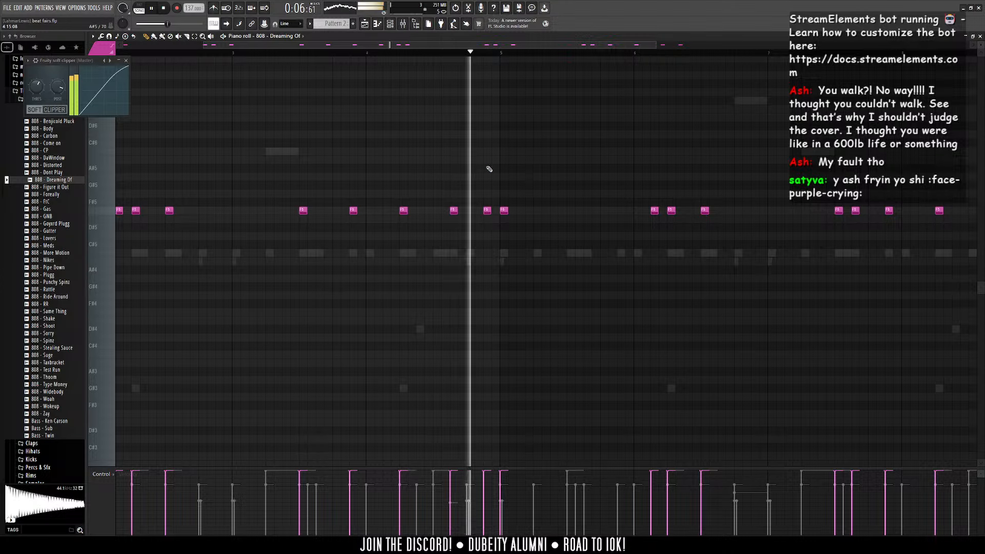
scroll(414, 284, "down", 2, "ctrl")
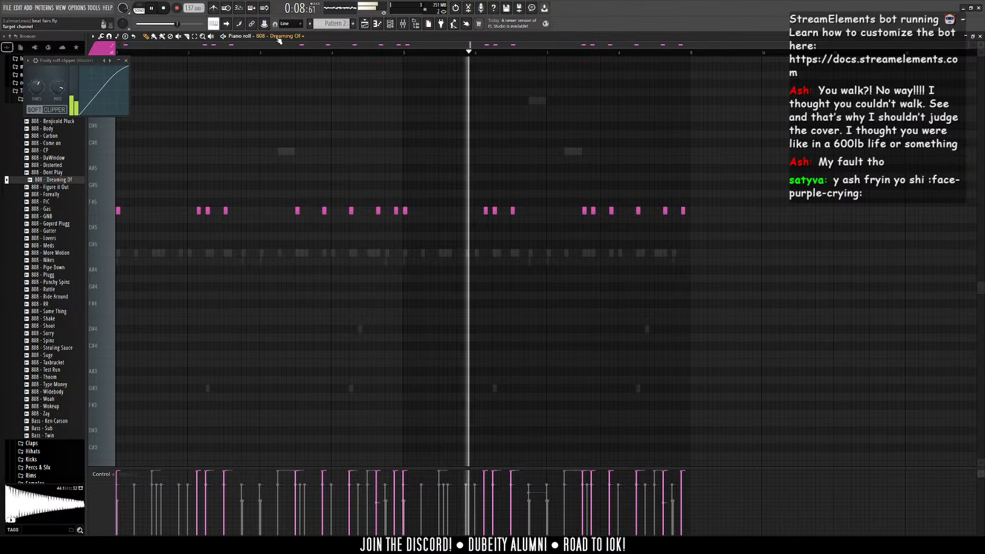
Step: Delete both F#6 notes and the C6 note in bar 3 from the 808 - Carbon piano roll, and close the soft clipper window
double_click(286, 152)
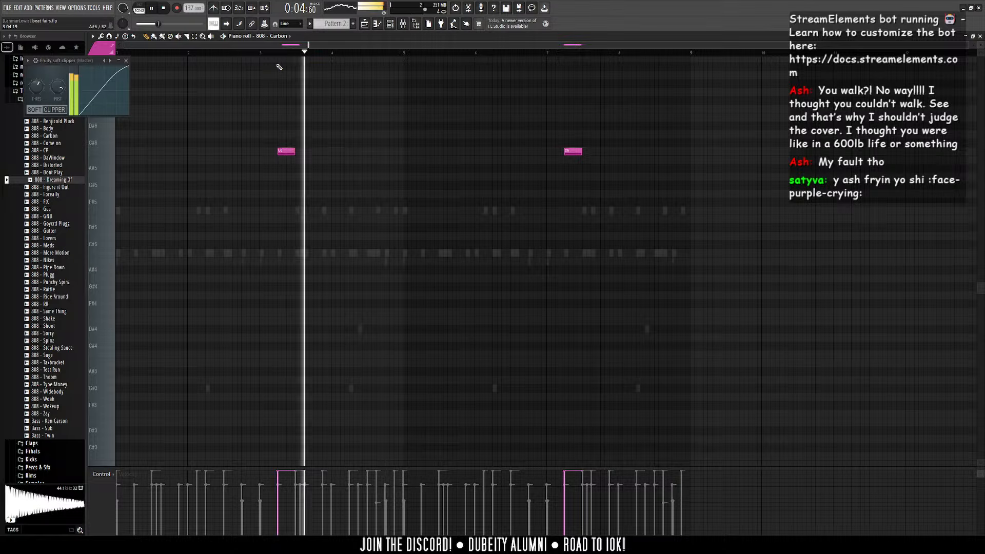
key("space")
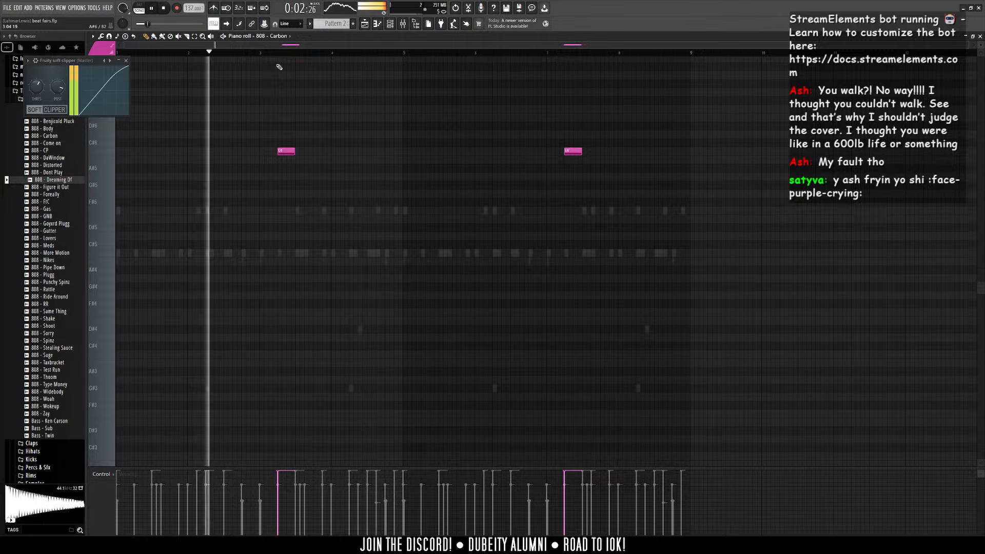
left_click(118, 61)
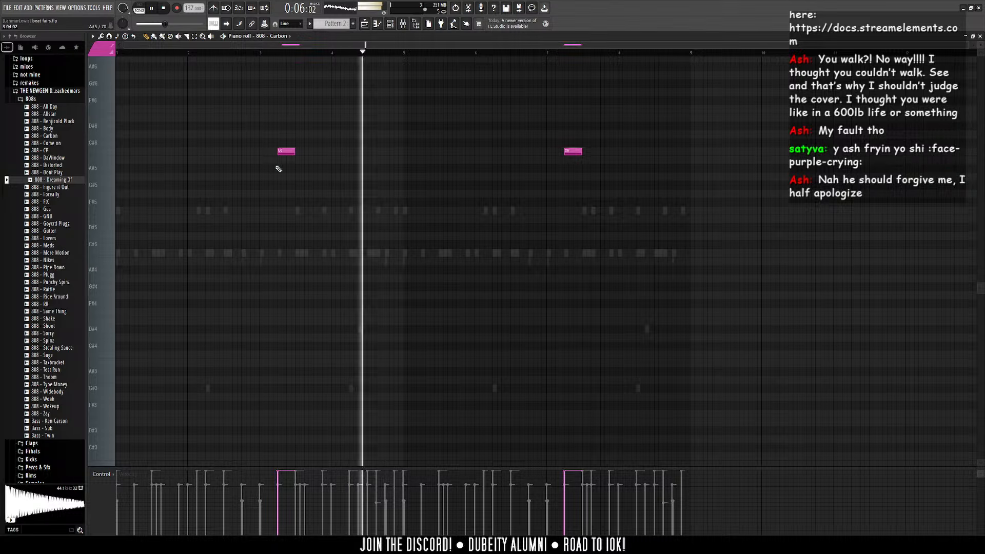
right_click(286, 151)
key("F6")
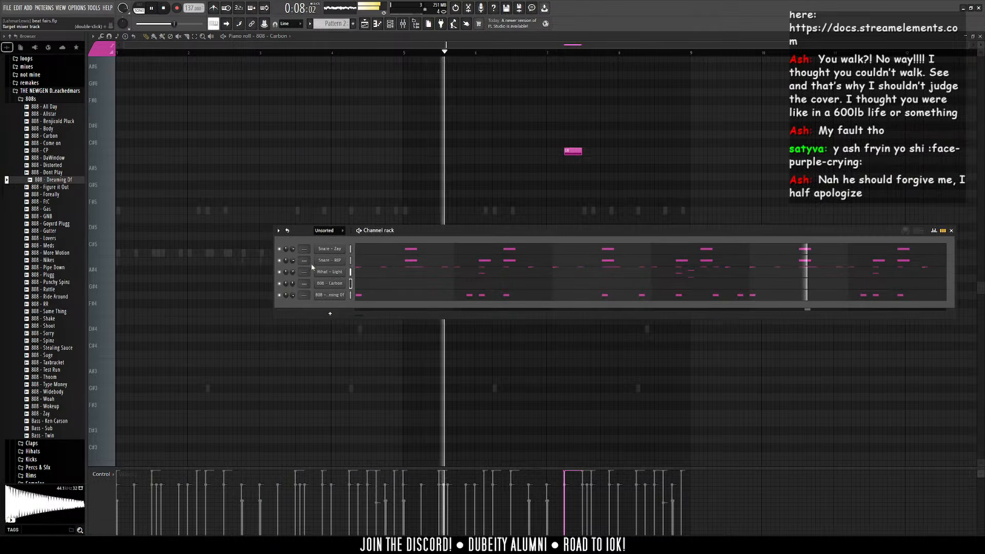
key("F6")
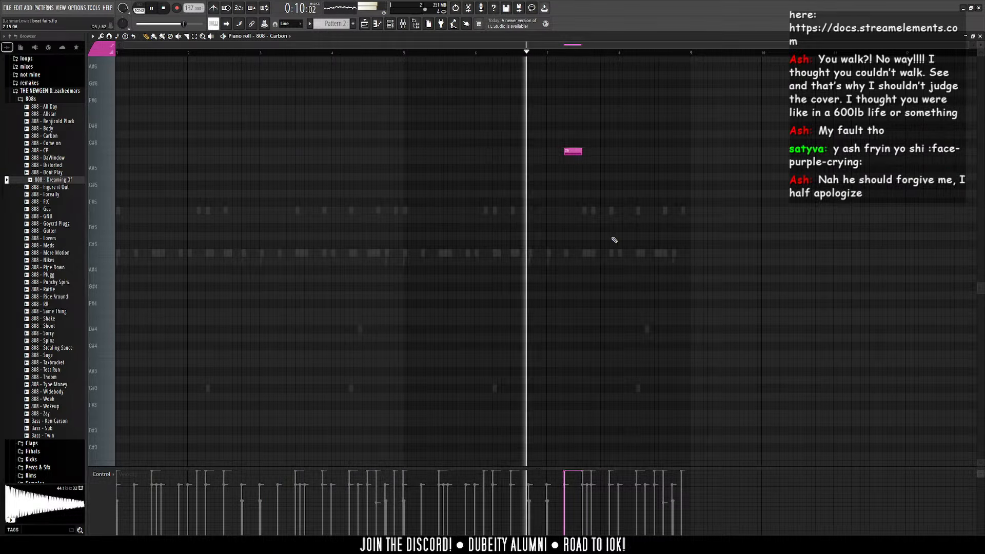
scroll(614, 239, "up", 3)
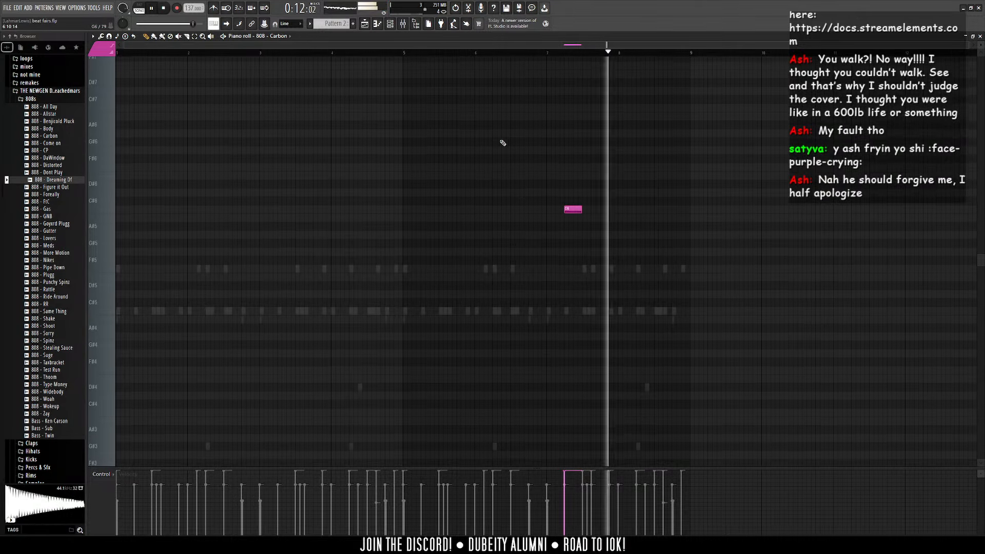
scroll(503, 143, "down", 1)
key("F6")
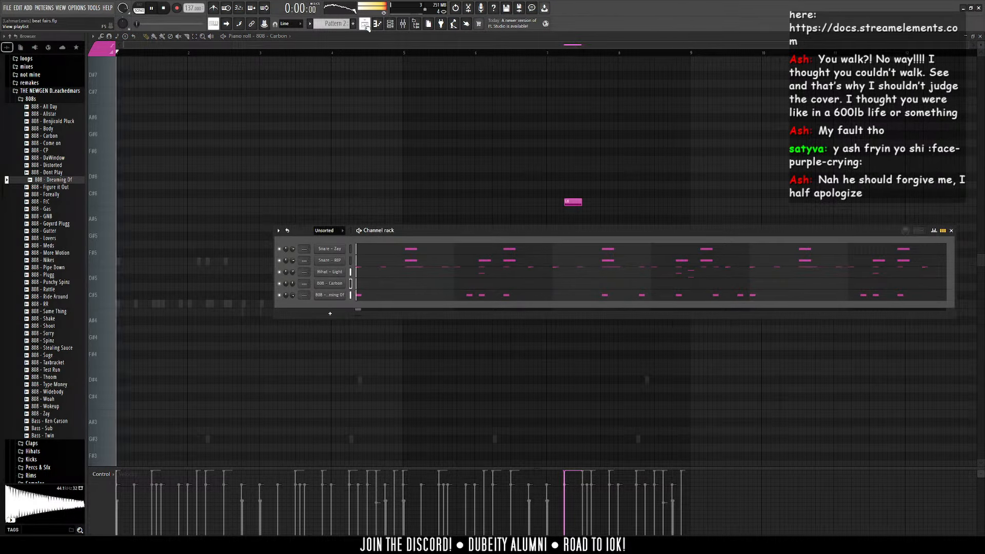
Step: Open the sayso audio clip from the playlist, route it to mixer Insert 1 and lower that track's volume slightly
left_click(365, 24)
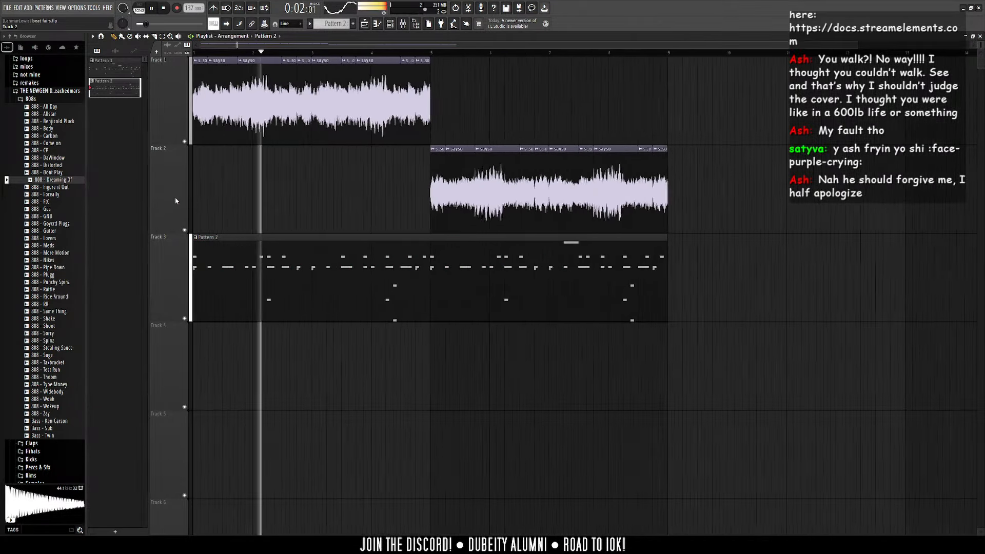
scroll(175, 200, "down", 3)
key("ctrl+a")
left_click(471, 264)
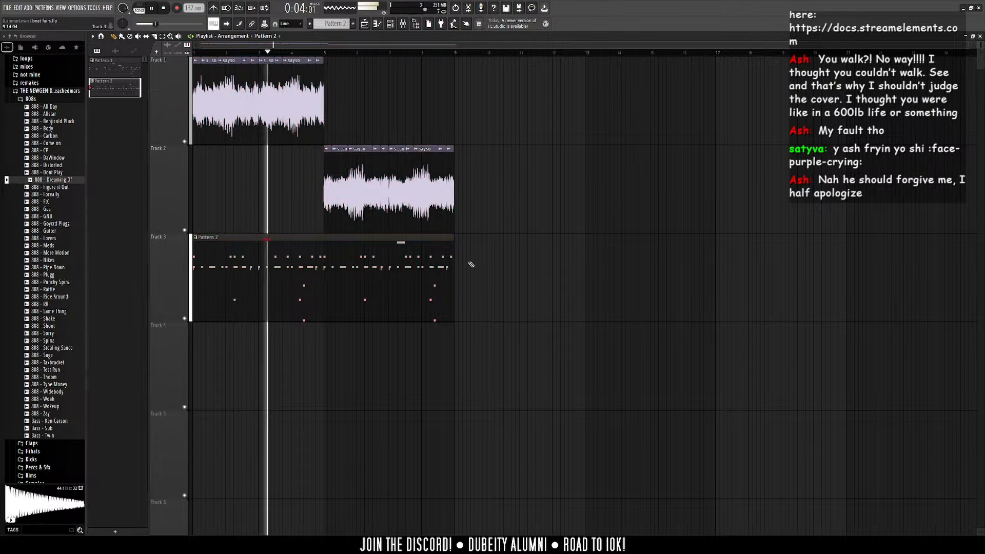
key("F9")
double_click(276, 97)
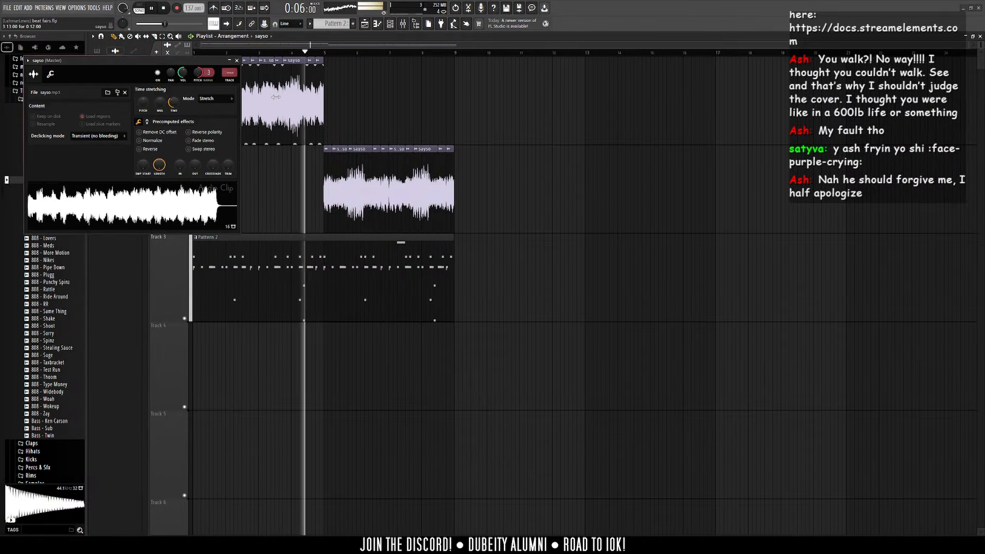
key("F9")
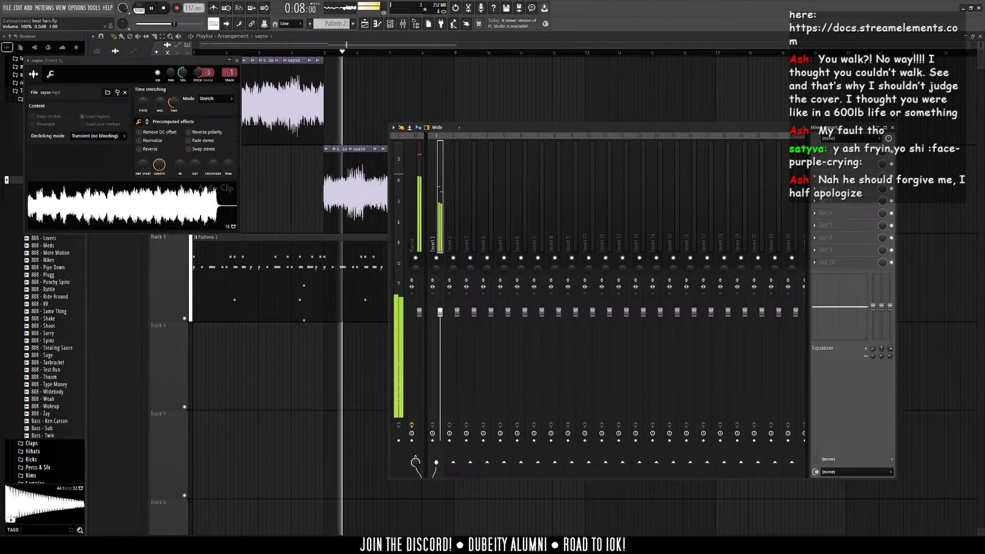
left_click(847, 153)
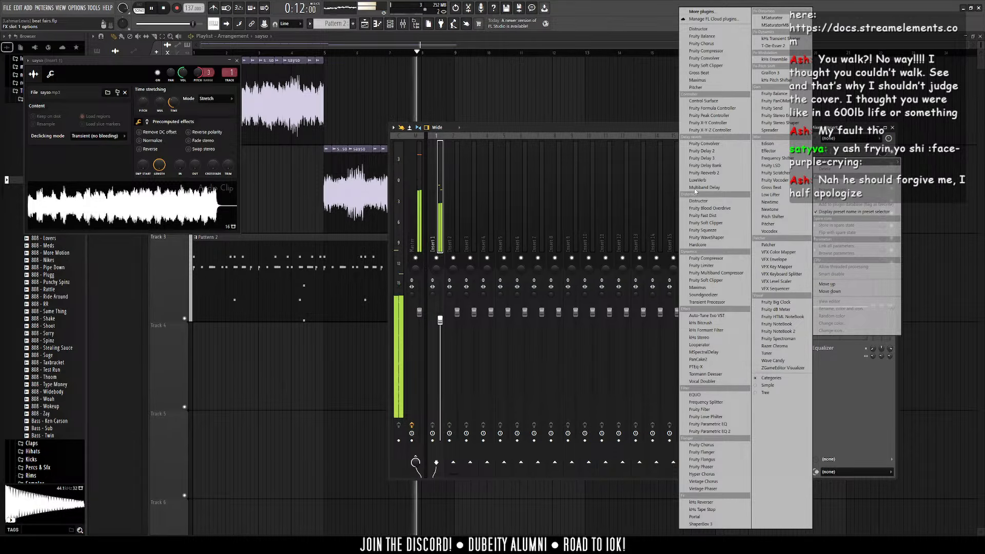
key("F9")
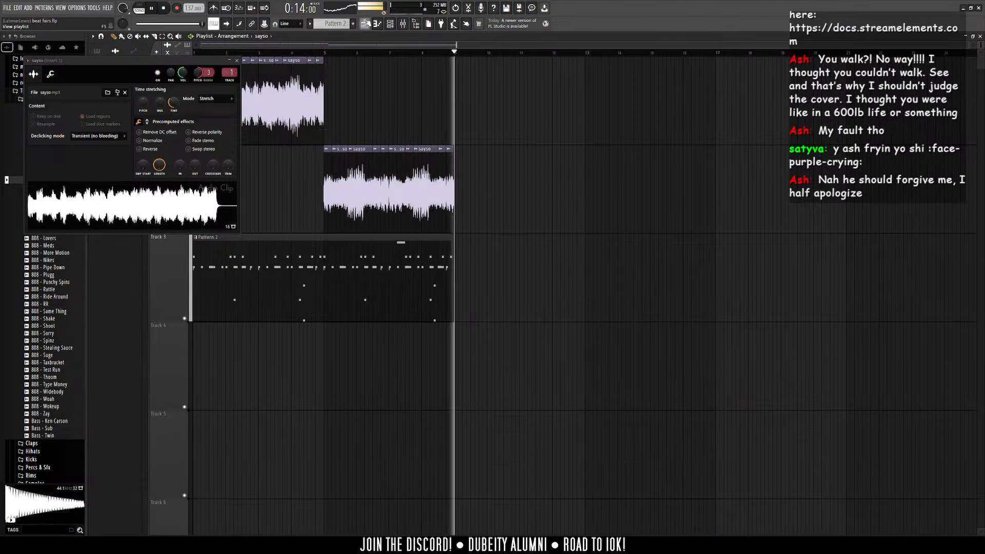
Step: Check the sampler settings of the 808 - Carbon channel and close the open channel windows
left_click(390, 24)
left_click(326, 257)
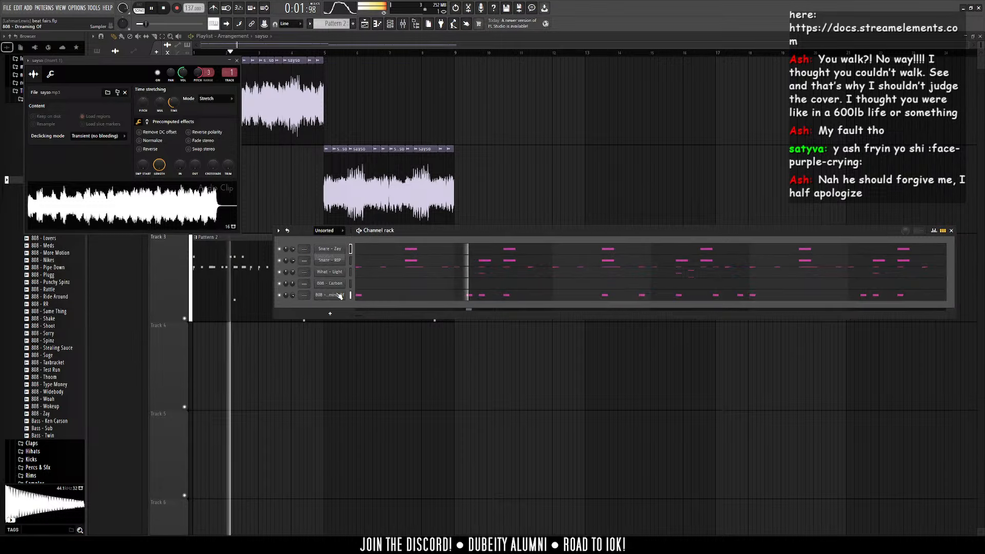
left_click(330, 283)
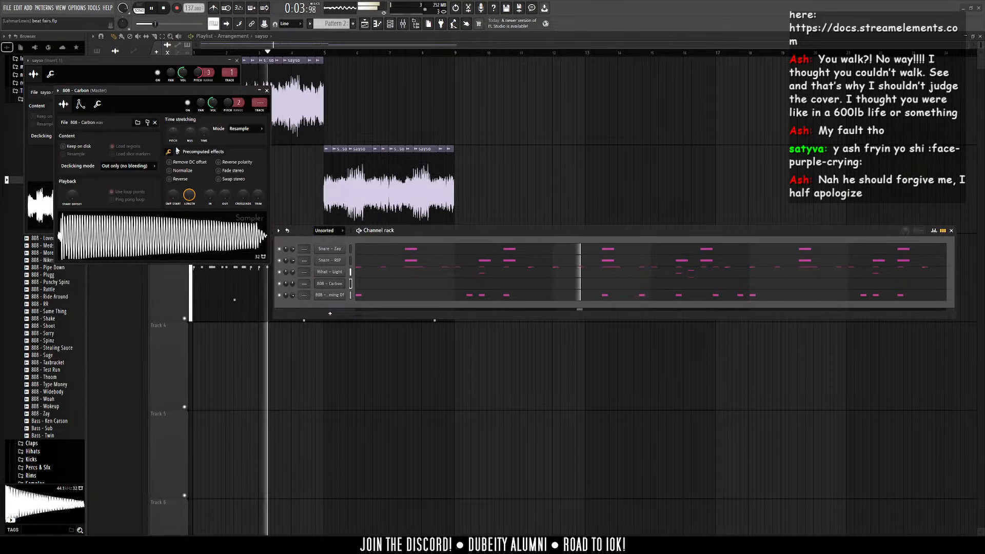
left_click(177, 150)
left_click(266, 90)
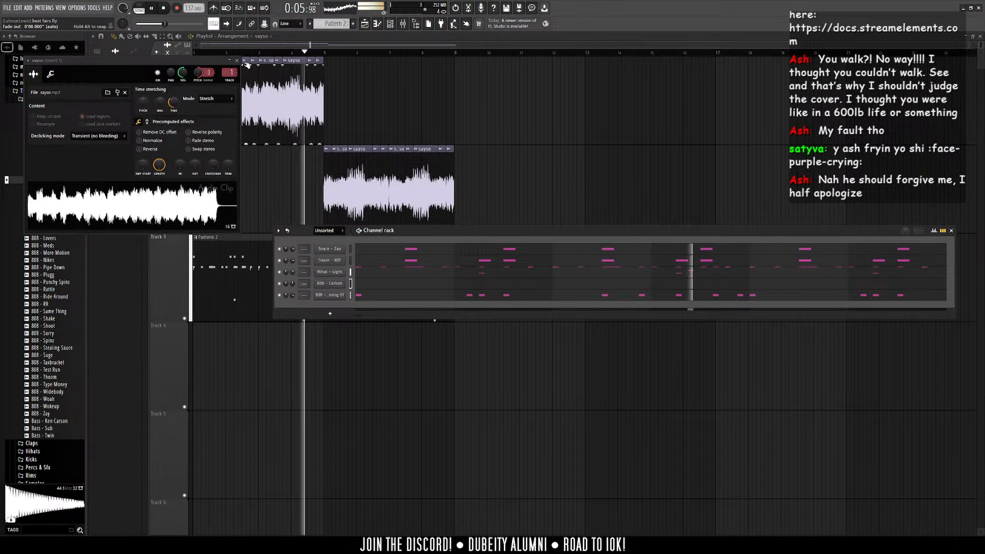
left_click(237, 60)
Step: Try an effect plugin on mixer Insert 1 with Track 3 muted for listening, and unmute the track again
left_click(403, 24)
left_click(892, 127)
left_click(951, 231)
left_click(185, 318)
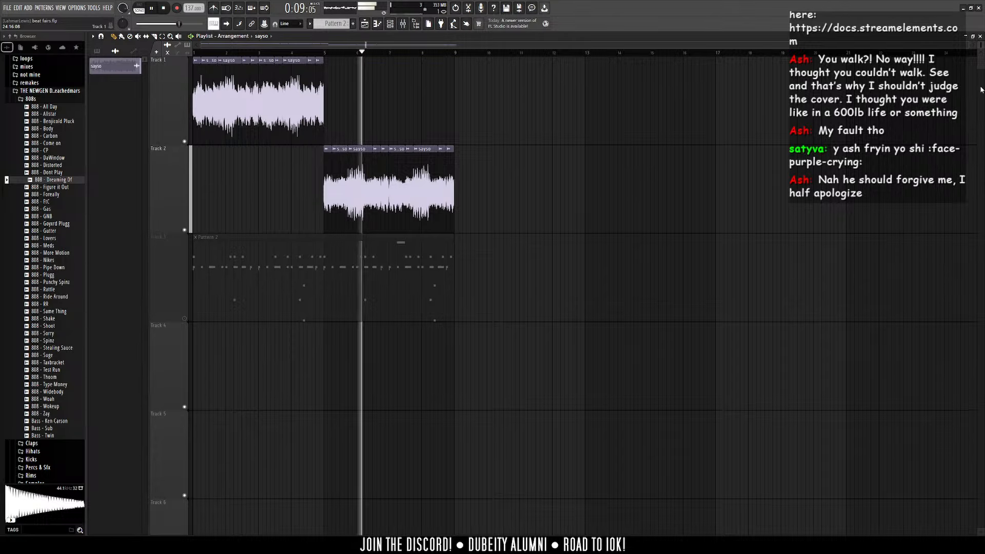
left_click_drag(966, 45, 683, 58)
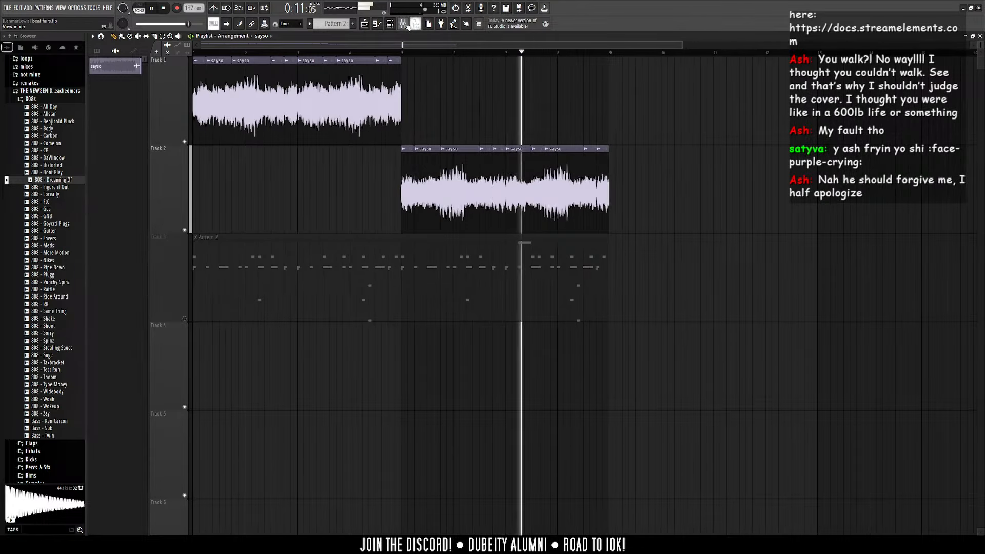
key("F9")
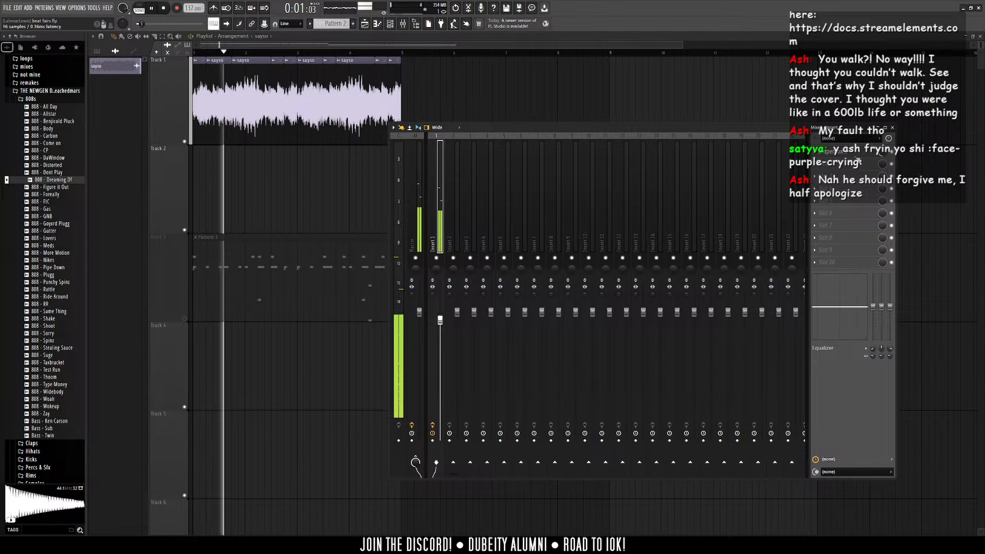
left_click(185, 319)
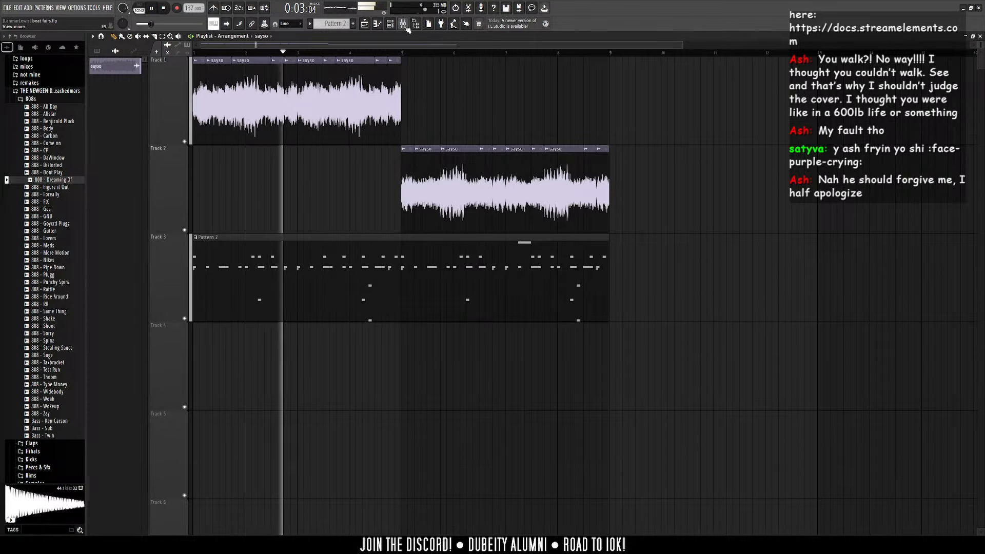
Step: Delete the effect plugin from the first slot of mixer Insert 1
key("F9")
right_click(872, 153)
left_click(875, 171)
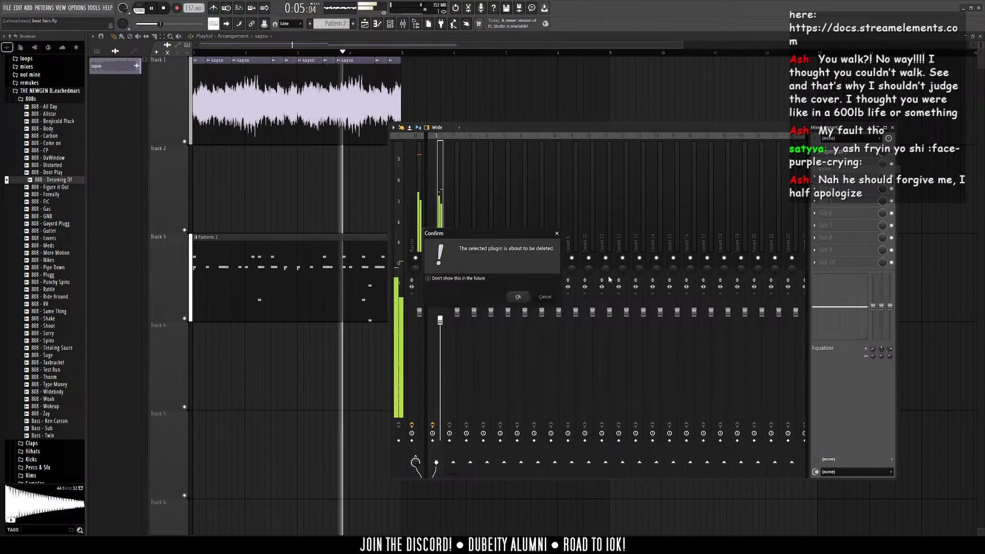
left_click(519, 296)
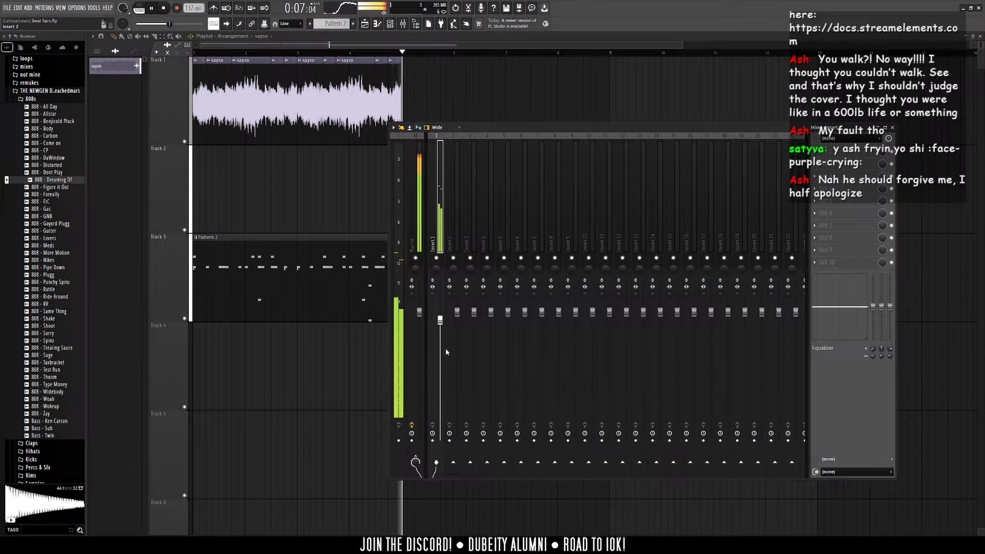
Step: Close the mixer and move the Pattern 2 clip from Track 3 down to Track 4
key("F9")
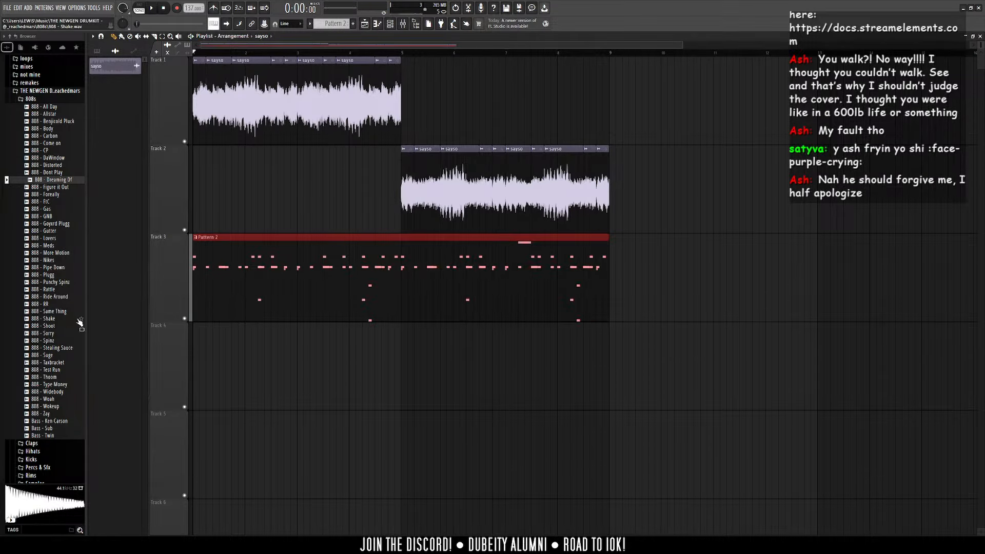
left_click_drag(207, 319, 207, 407)
scroll(477, 305, "down", 2)
Step: Copy the sayso clips from Track 2 to Track 3 starting at bar 9 and shift the audio inside the copies
left_click_drag(521, 318, 279, 148)
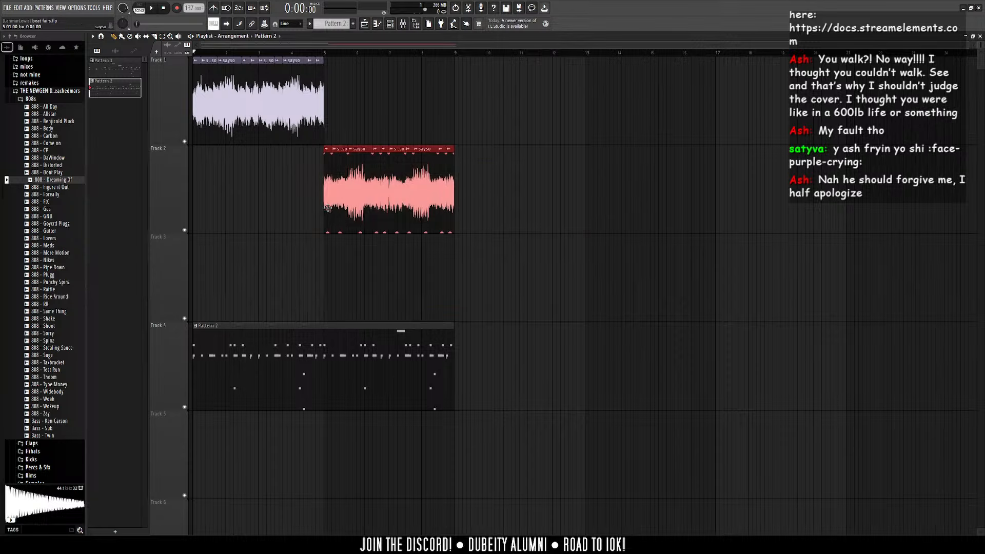
left_click_drag(328, 208, 461, 319)
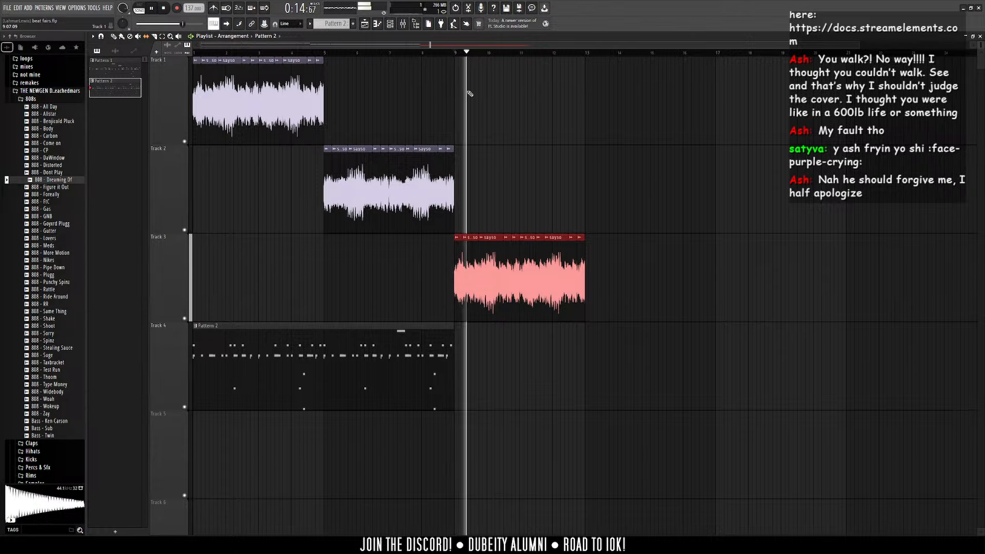
key("space")
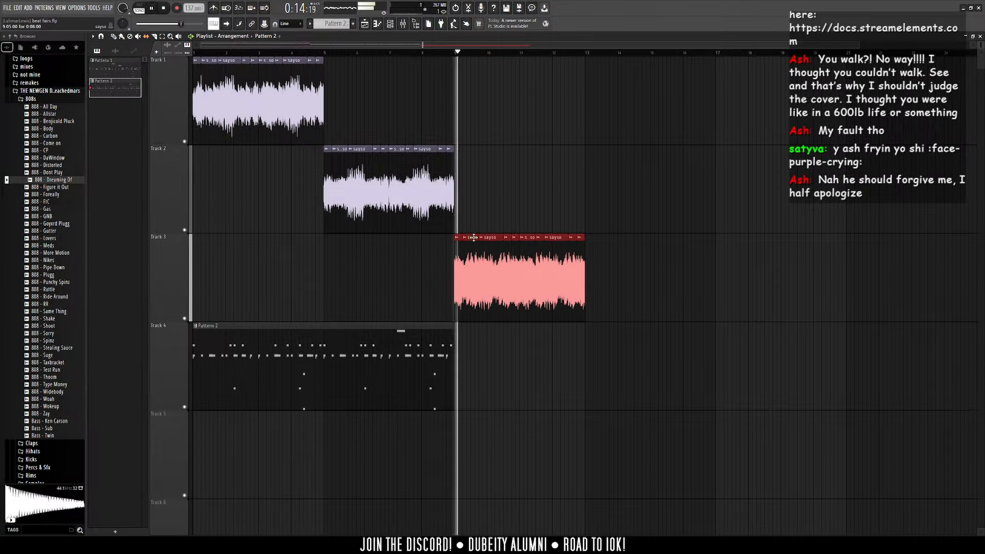
scroll(473, 238, "up", 5)
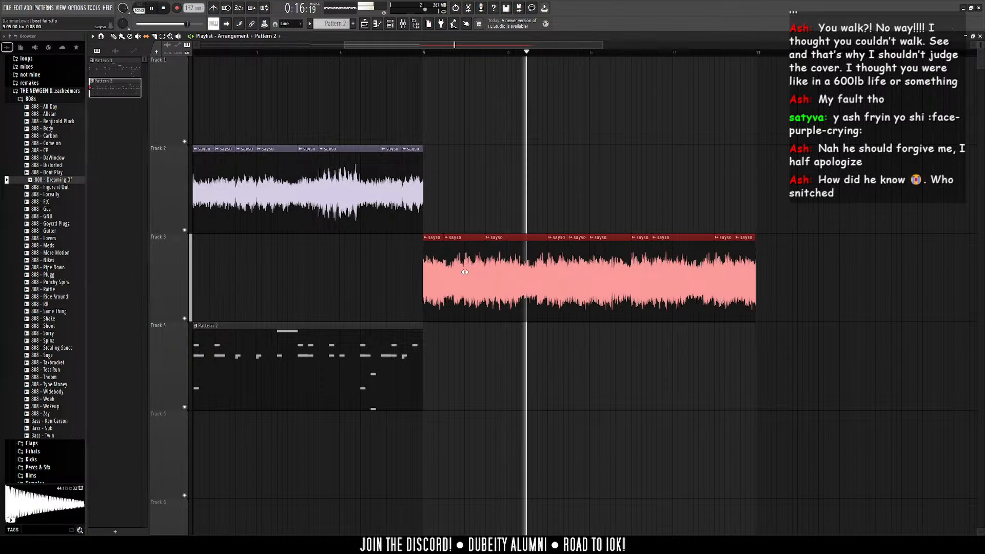
scroll(465, 272, "down", 6)
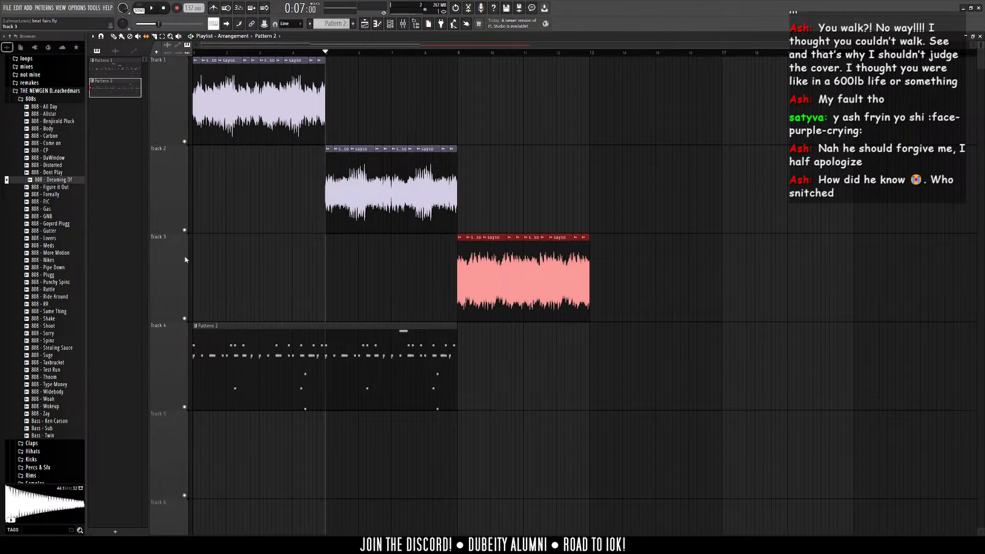
Step: Leave only Tracks 2 and 3 audible and audition different audio offsets inside the Track 3 sayso clips, undoing the accidental clip shortening
right_click(185, 230)
left_click(184, 319)
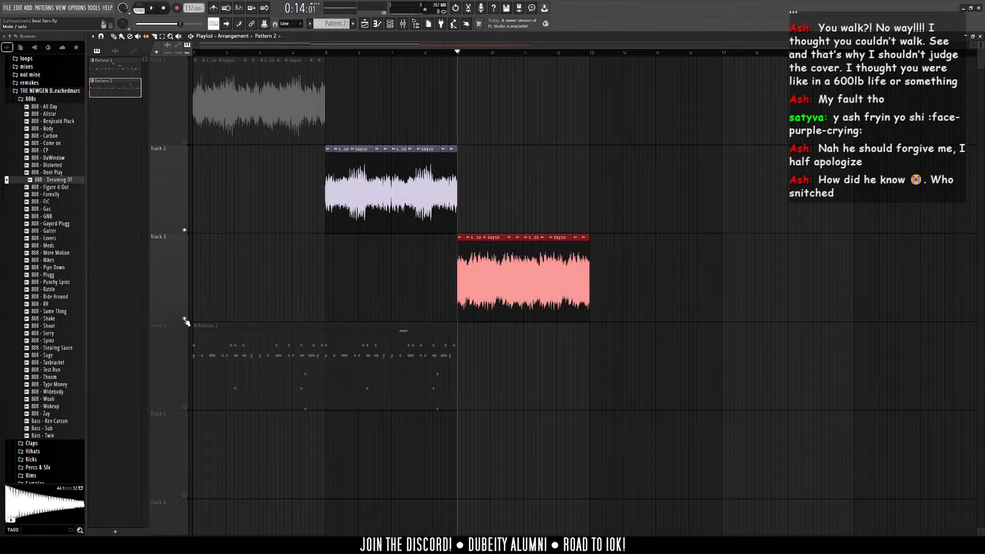
scroll(445, 281, "up", 4)
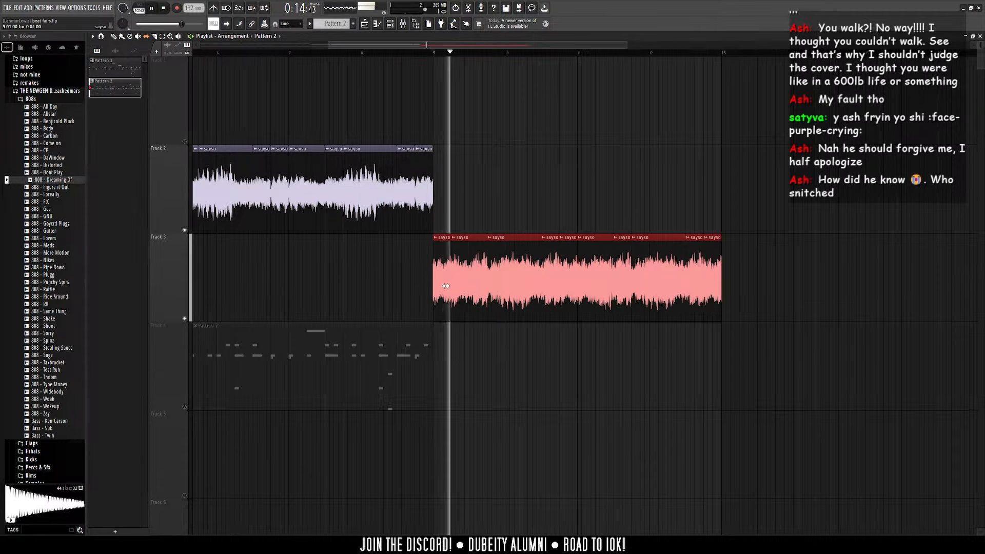
key("space")
key("space")
key("space")
key("space")
key("space")
key("space")
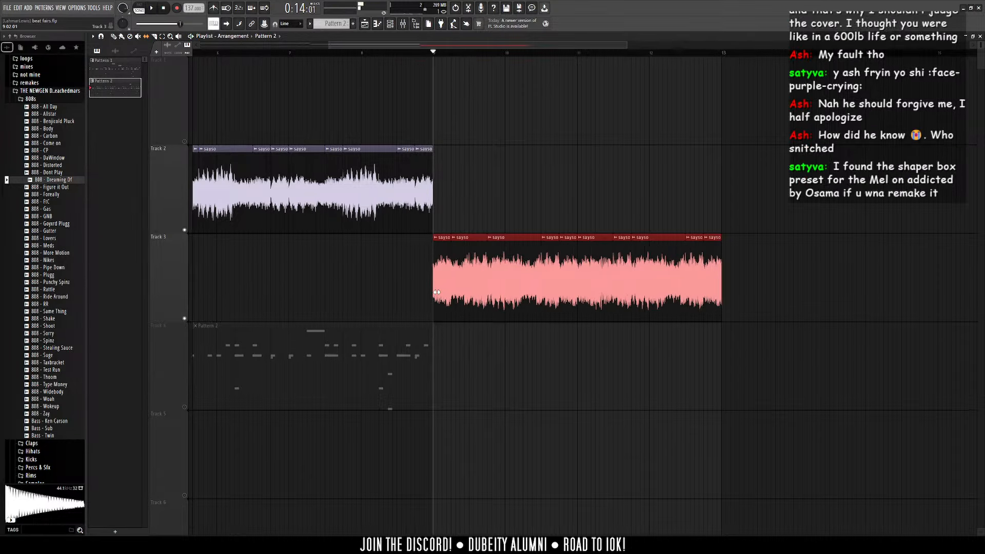
key("space")
key("space")
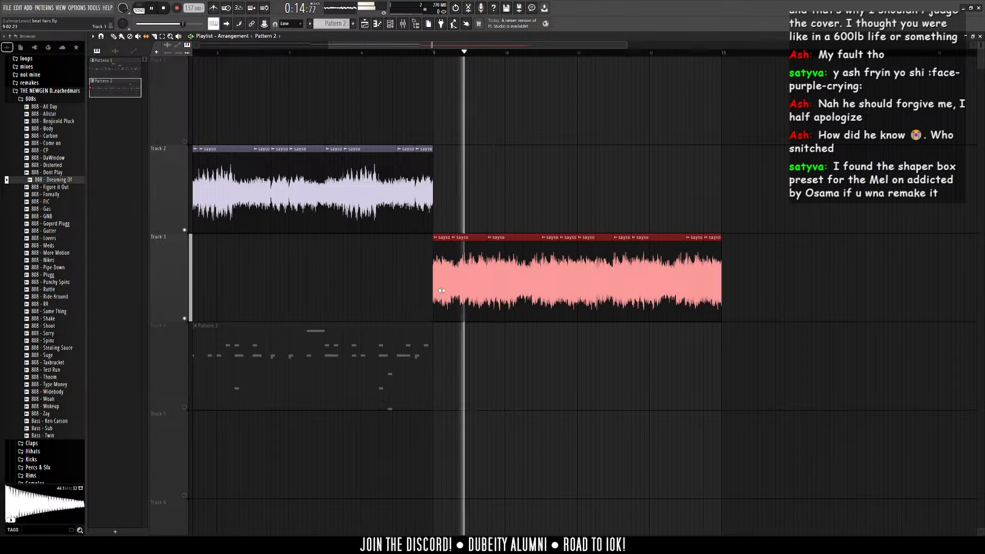
key("space")
key("space")
key("ctrl+z")
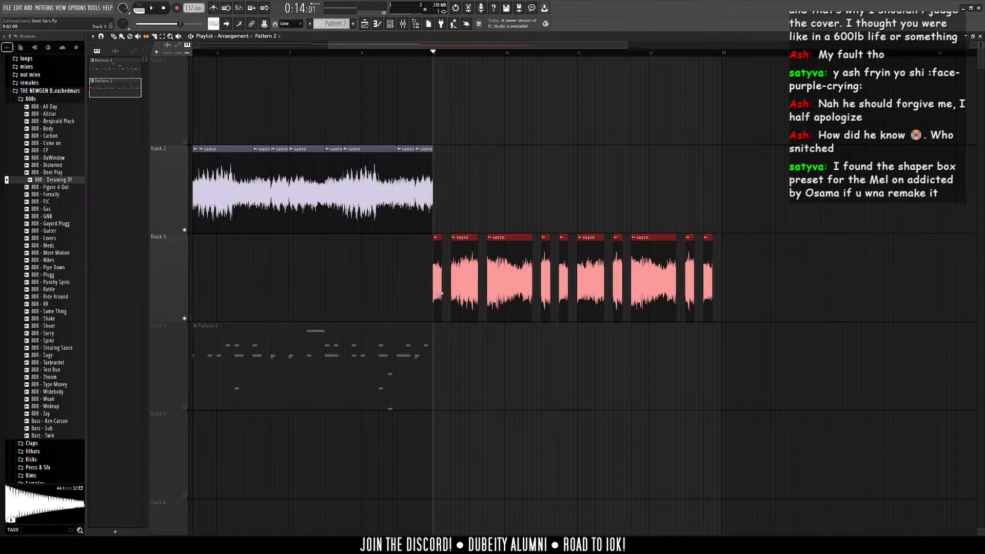
key("space")
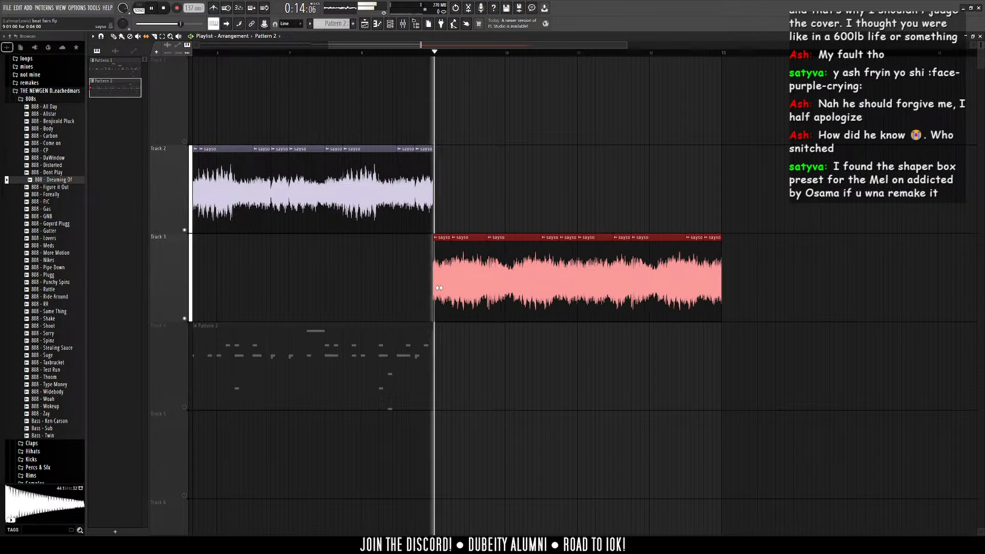
key("space")
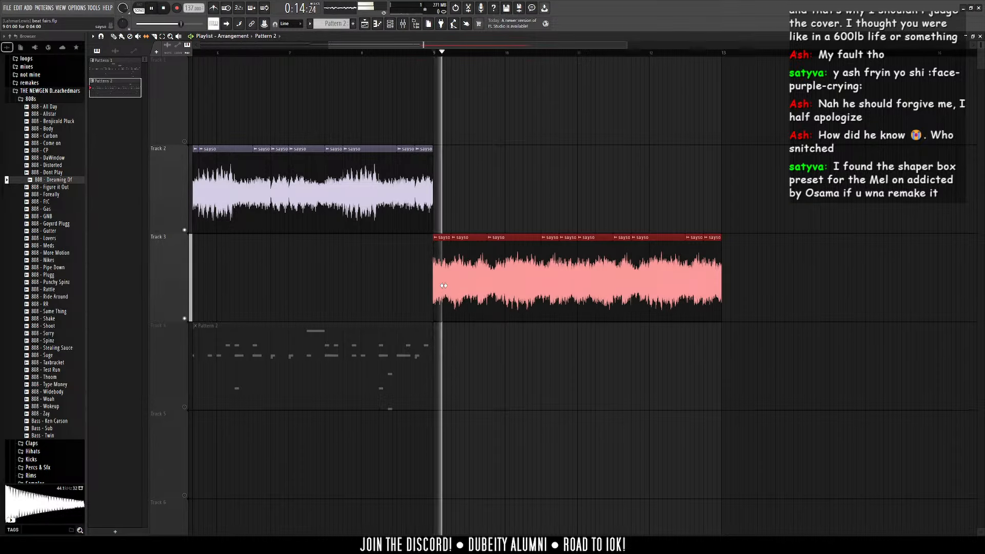
Step: Unmute Track 4 and place another Pattern 2 clip at bar 9 to hear it with the Track 3 sample
scroll(498, 370, "down", 3)
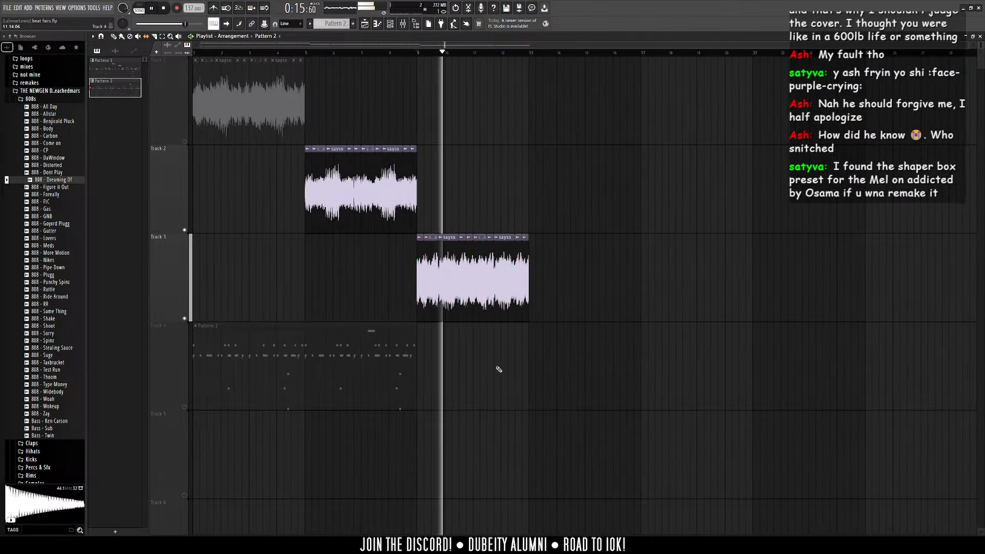
left_click(185, 406)
left_click(455, 362)
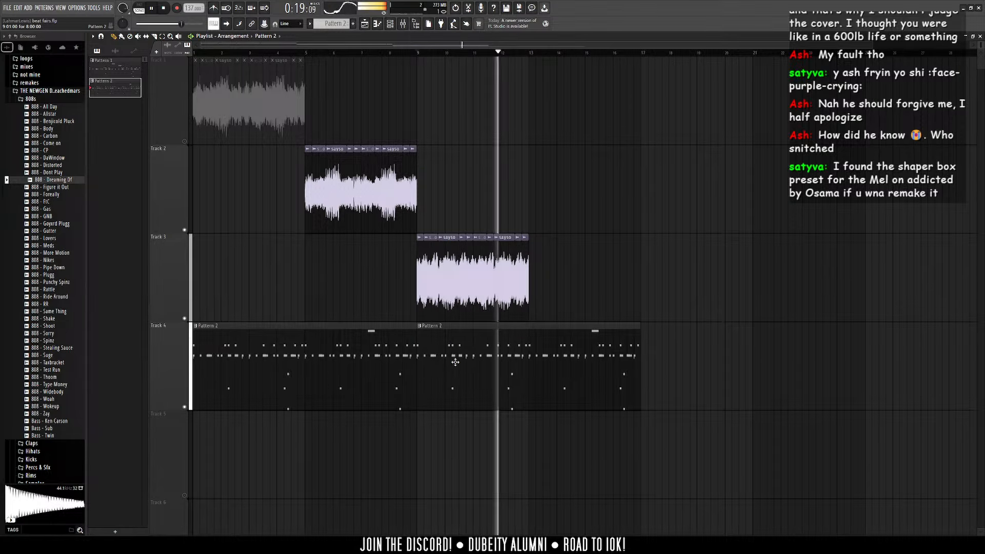
Step: Delete the sayso clips on Track 3 and the second Pattern 2 clip, and unmute Track 1
left_click(527, 299)
right_click(501, 263)
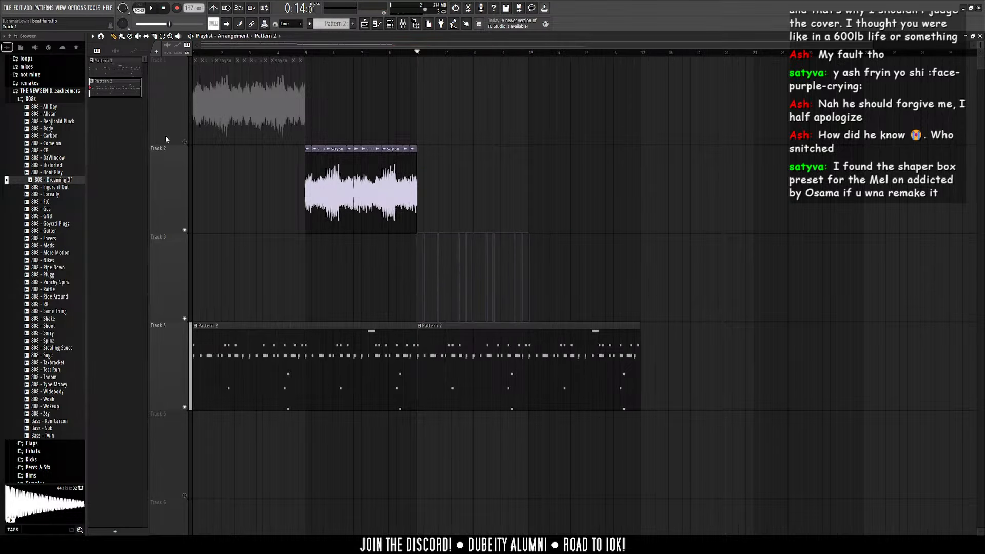
right_click(636, 382)
left_click(184, 142)
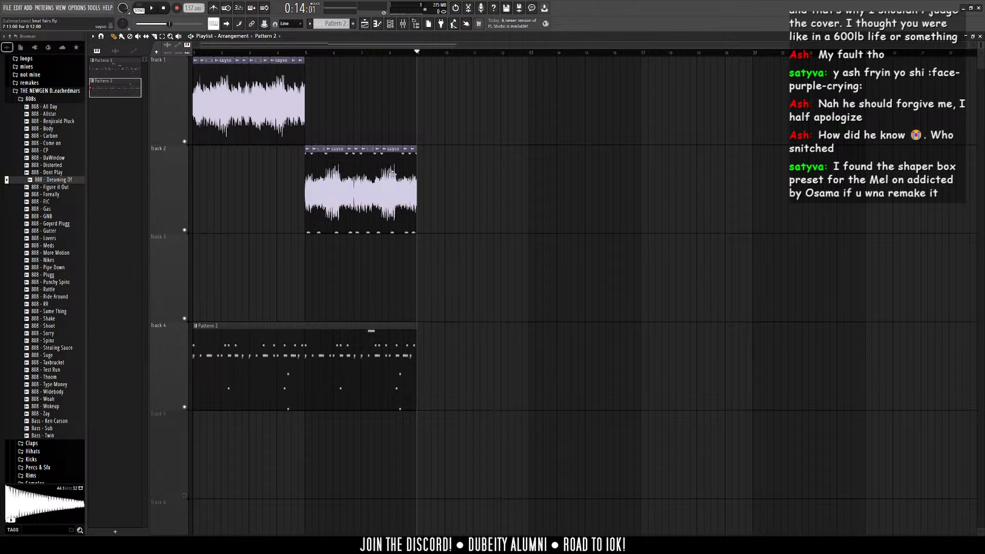
Step: Move Pattern 2 to Track 3 and extend the sayso clips to fill bars 1–9 on Track 1 and bars 9–17 on Track 2
left_click_drag(287, 359, 399, 270)
key("space")
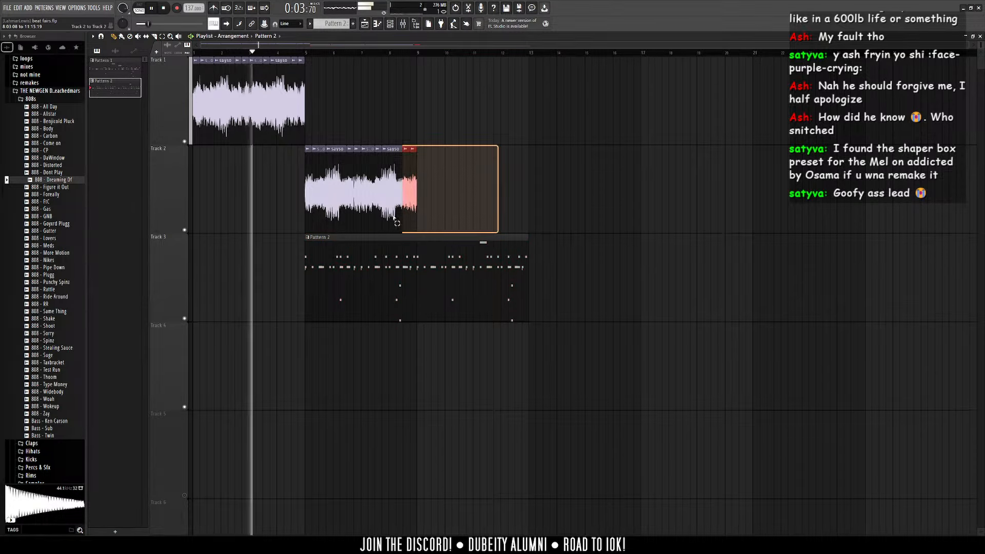
left_click_drag(328, 202, 425, 201)
left_click_drag(418, 172, 307, 85)
left_click_drag(613, 146, 361, 283)
key("ctrl+d")
left_click_drag(567, 198, 420, 205)
key("ctrl+b")
Step: Duplicate Pattern 2 on Track 3 to cover bars 9–17 and trim the first clip to start at bar 5
left_click_drag(517, 290, 294, 289)
key("ctrl+b")
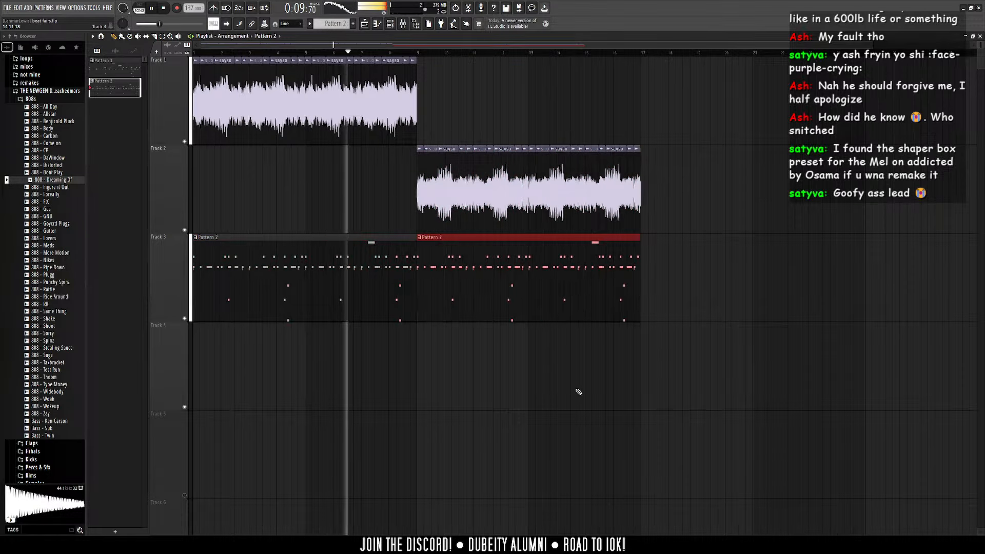
left_click_drag(194, 281, 305, 281)
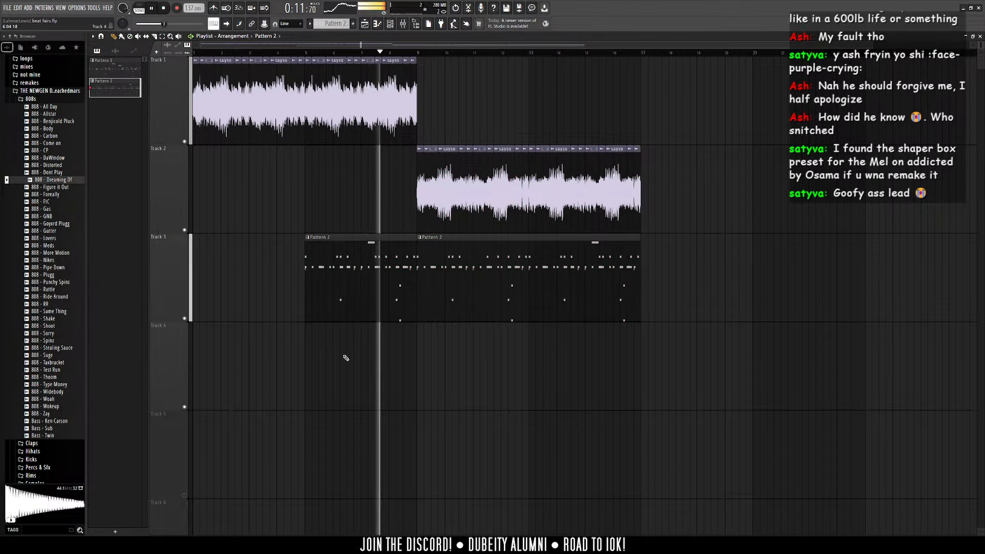
Step: Try an additional C6 note in the 808 - Carbon part of Pattern 2, delete it, and return to the playlist
double_click(370, 268)
key("Down")
key("Down")
key("Down")
key("Down")
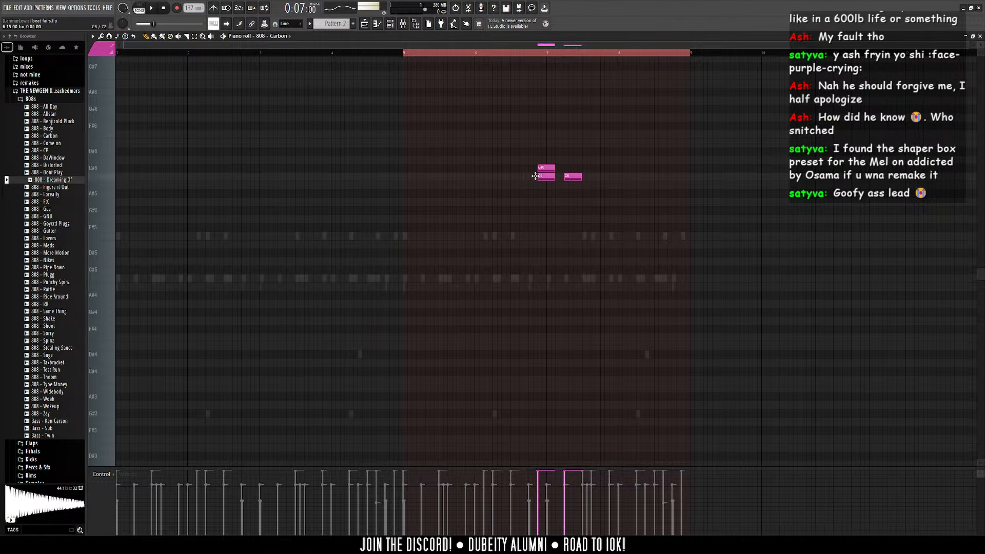
scroll(580, 216, "up", 4)
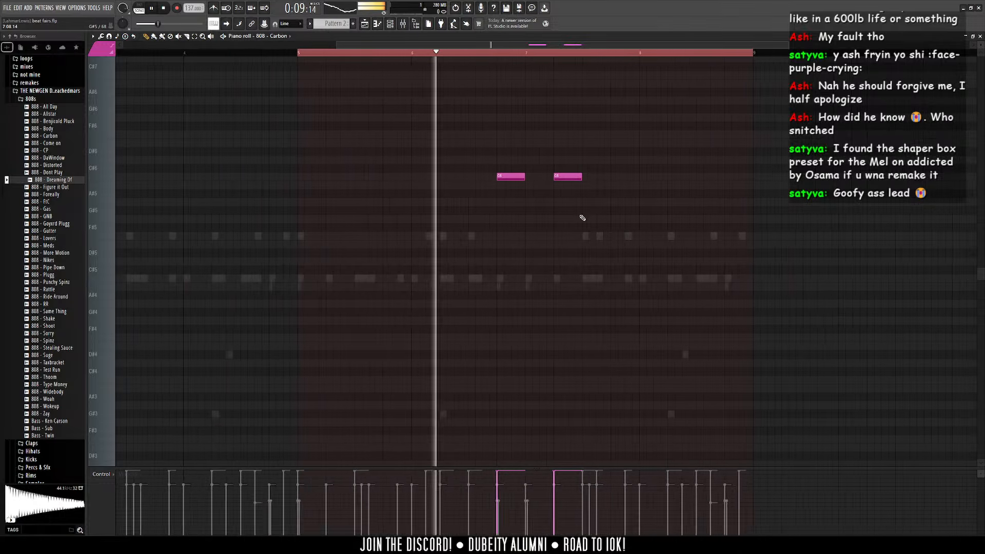
right_click(565, 176)
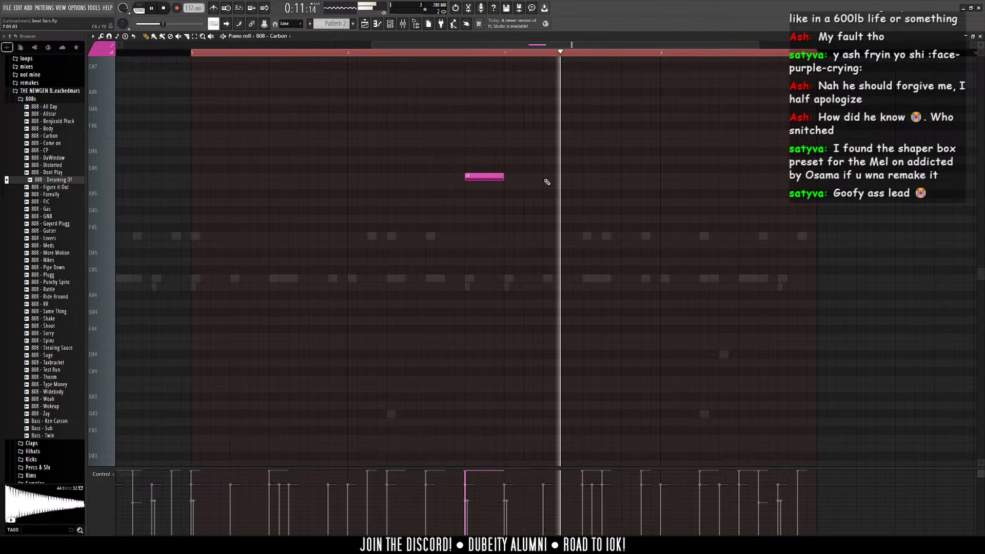
scroll(545, 180, "down", 4)
left_click(365, 25)
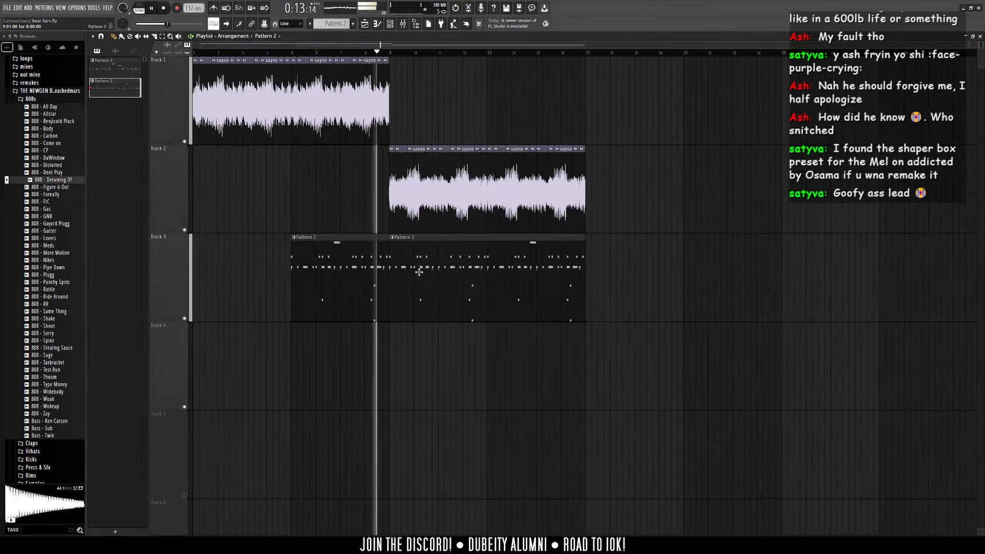
Step: Make the playlist tracks taller, move both Pattern 2 clips down to Track 4, and save the project
left_click_drag(980, 45, 980, 50)
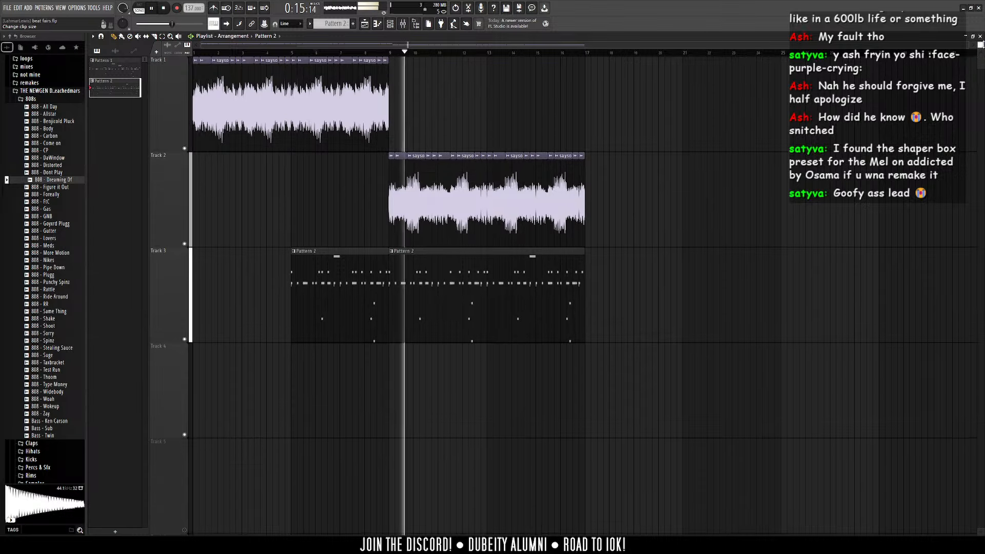
left_click_drag(629, 277, 194, 323)
left_click_drag(484, 304, 484, 400)
key("ctrl+s")
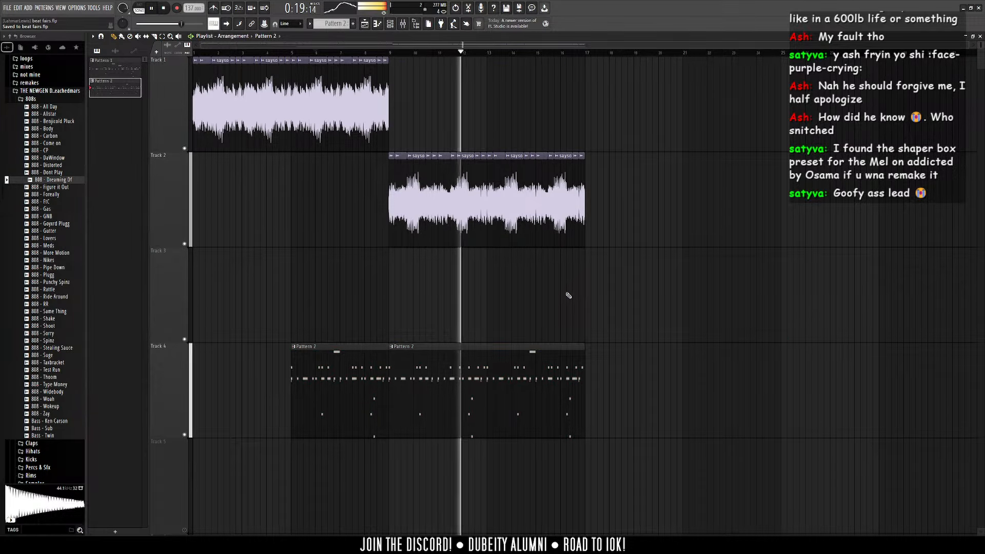
Step: Stop playback and collapse the expanded sample folders in the browser
key("space")
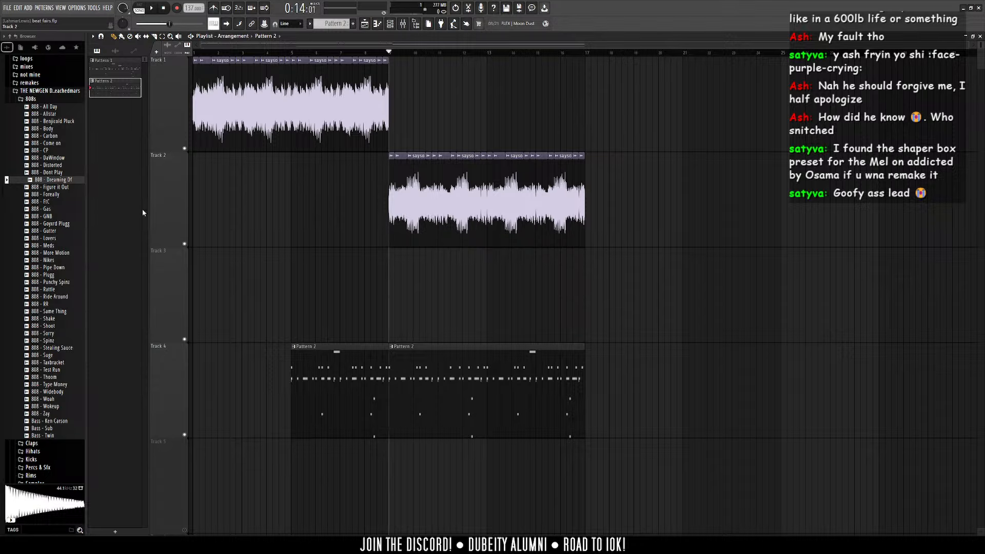
scroll(41, 174, "up", 5)
left_click(37, 175)
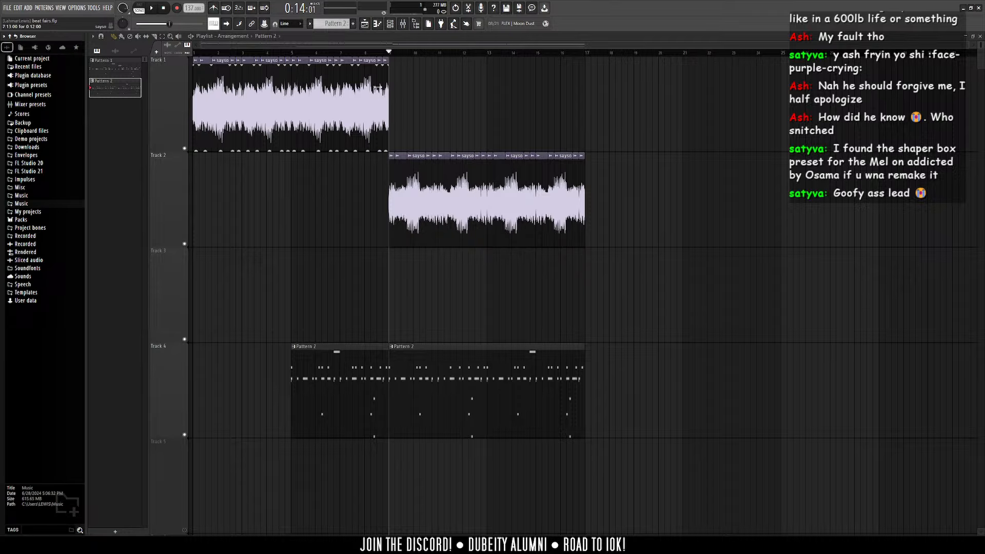
scroll(410, 53, "up", 3)
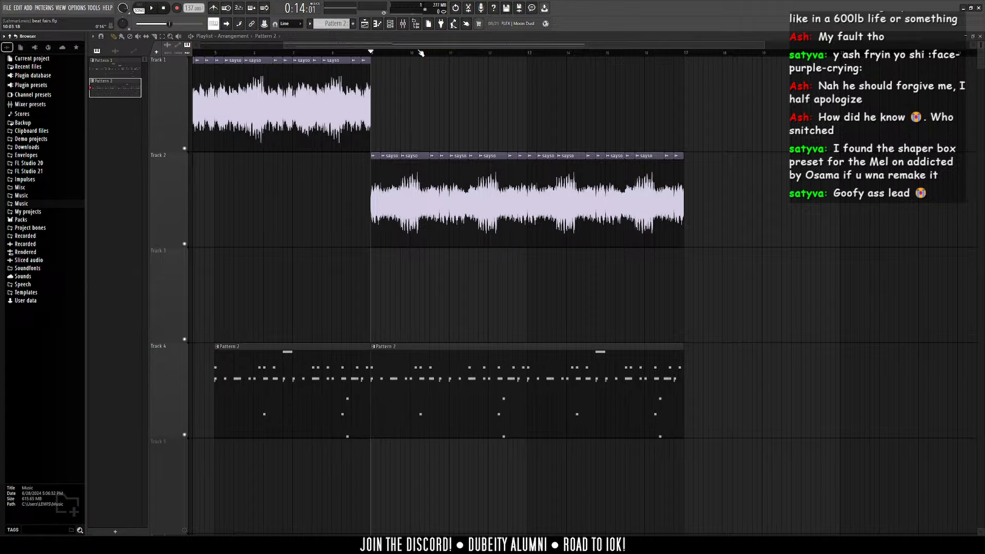
Step: Play the arrangement from bar 9 and check the Insert 1 level in the mixer
key("space")
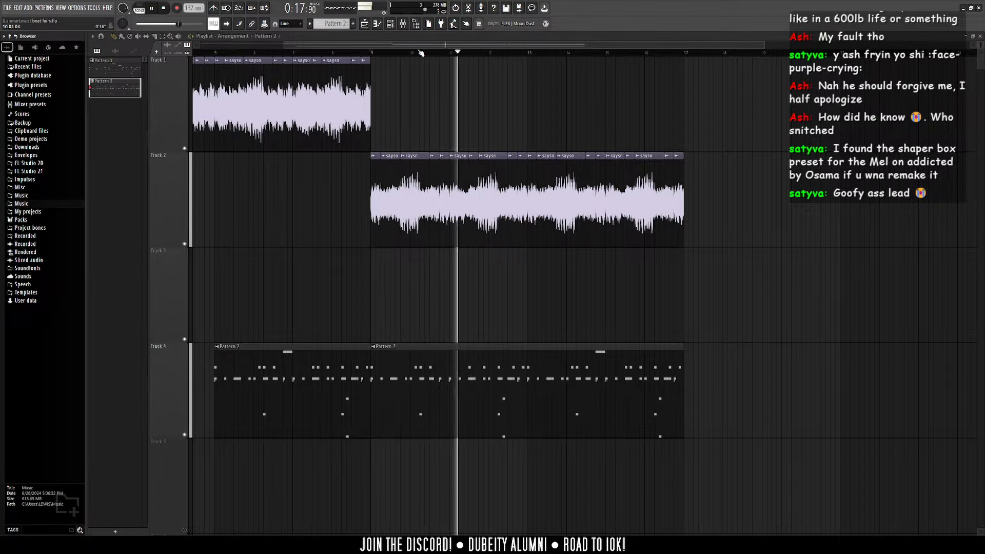
scroll(420, 54, "down", 2)
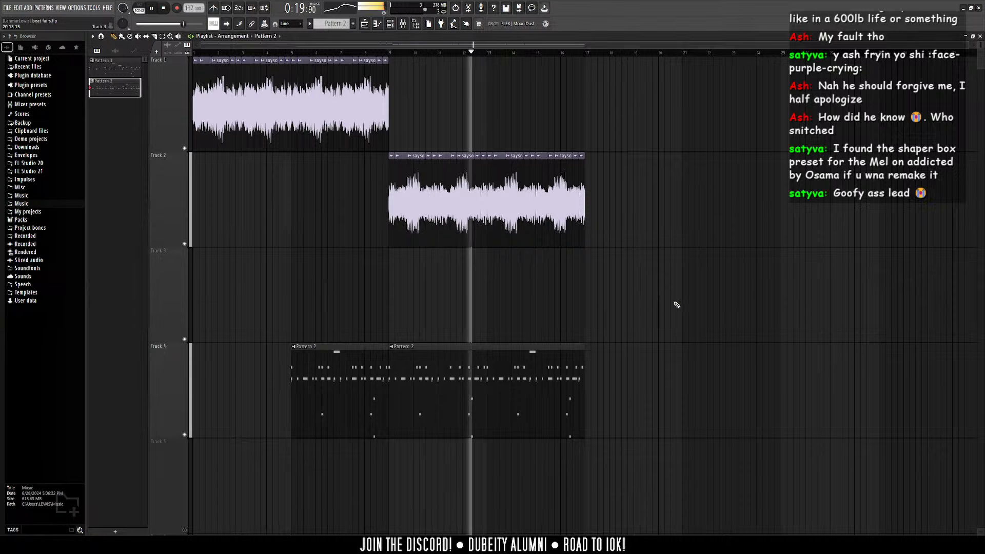
left_click(401, 24)
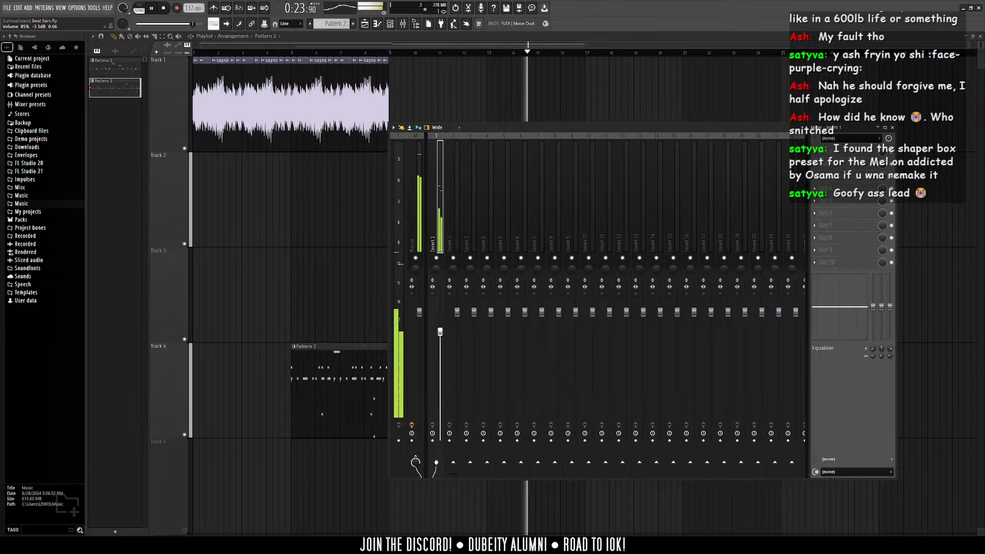
key("F9")
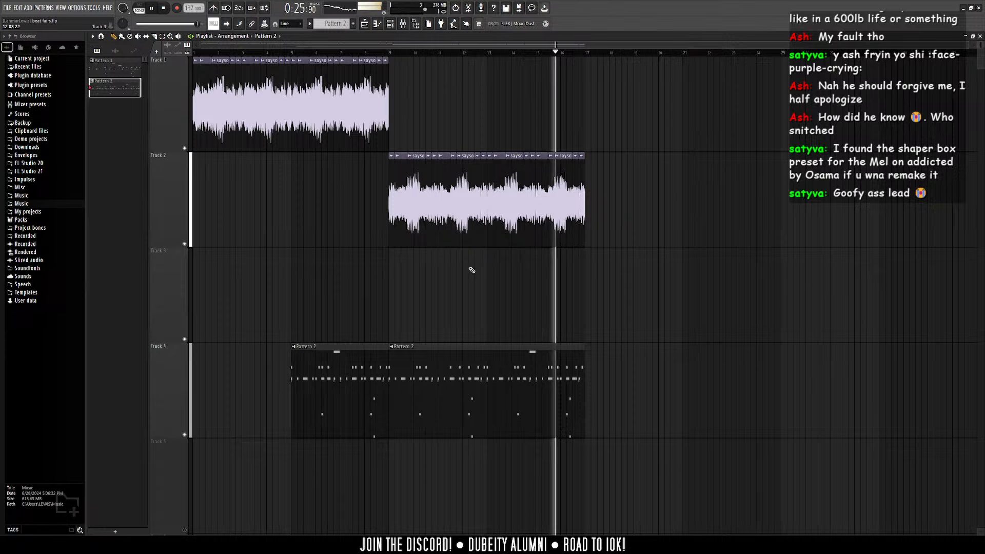
Step: Add a second C6 note in bar 7 of the 808 - Carbon part of Pattern 2 and return to the playlist
double_click(446, 364)
scroll(278, 37, "down", 3)
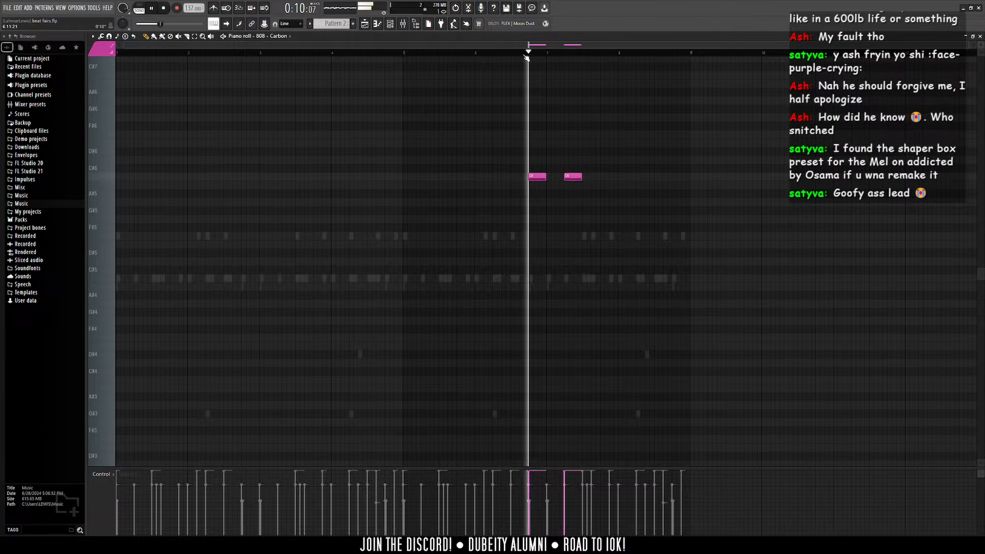
left_click(365, 24)
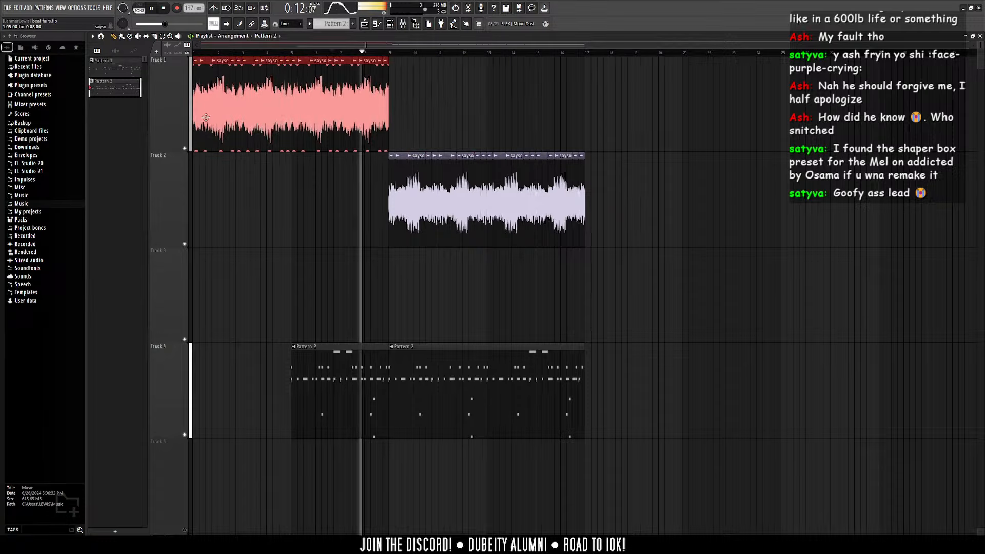
Step: Copy the sayso clips at the start of Track 1 to bar 17 on the same track
left_click_drag(206, 118, 596, 154)
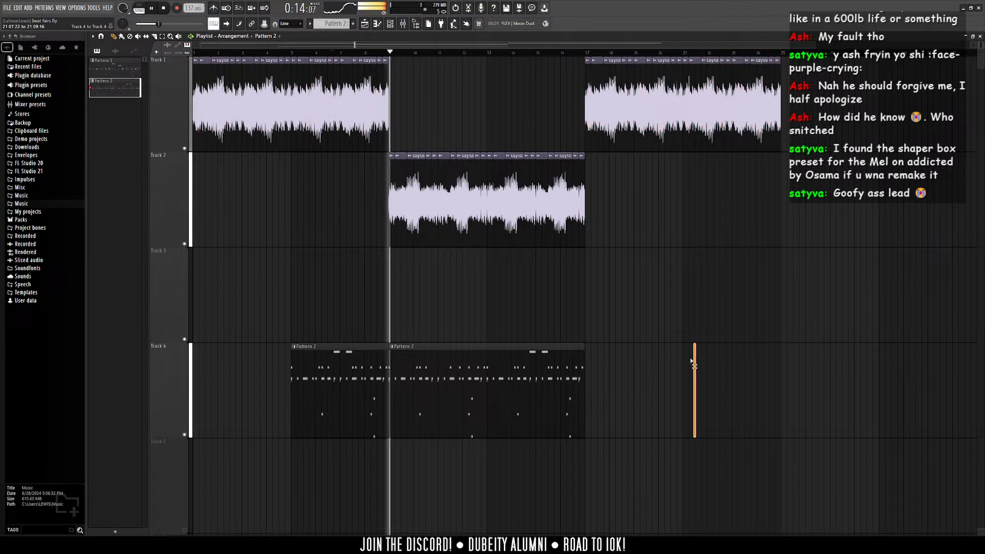
Step: Add a Pattern 2 clip at bar 17 on Track 4
left_click(692, 365)
left_click(475, 45)
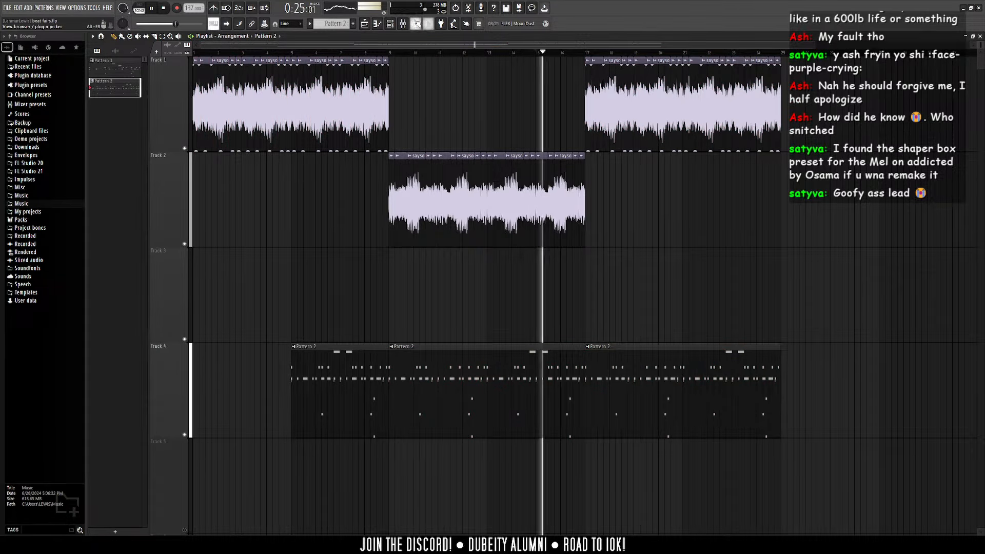
Step: Add Distructor to effect slot 2 of the Master mixer track, look through its presets and close its window
left_click(405, 24)
left_click(821, 164)
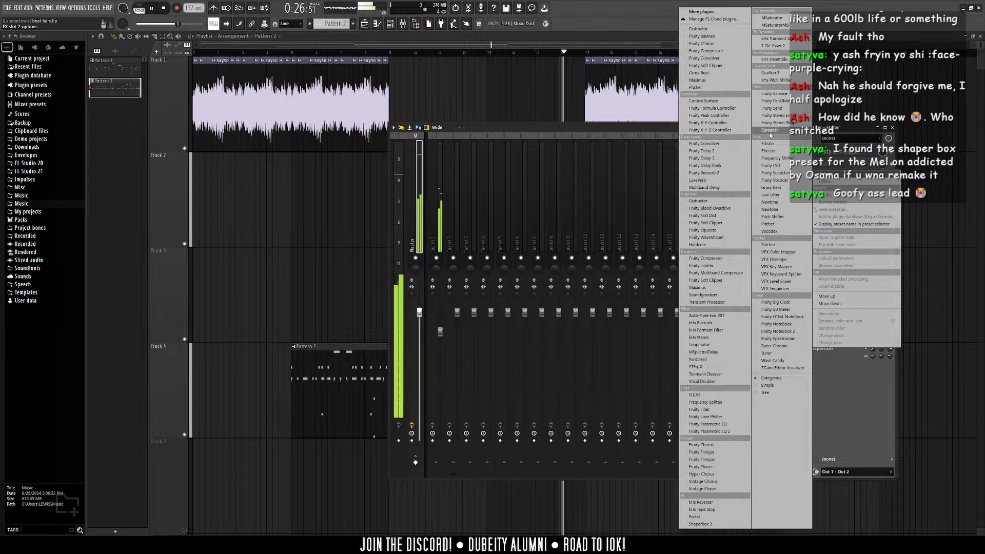
left_click(713, 201)
right_click(365, 72)
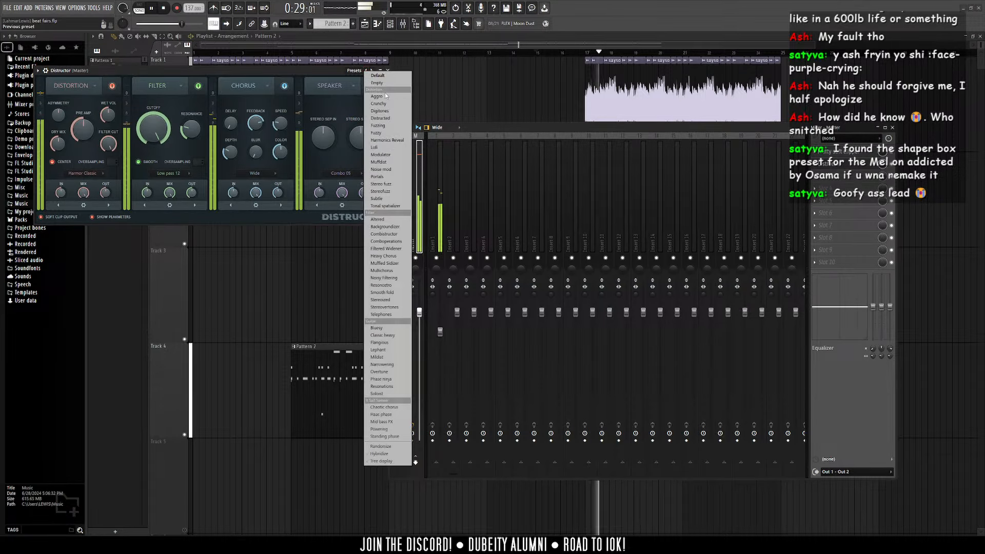
left_click(453, 122)
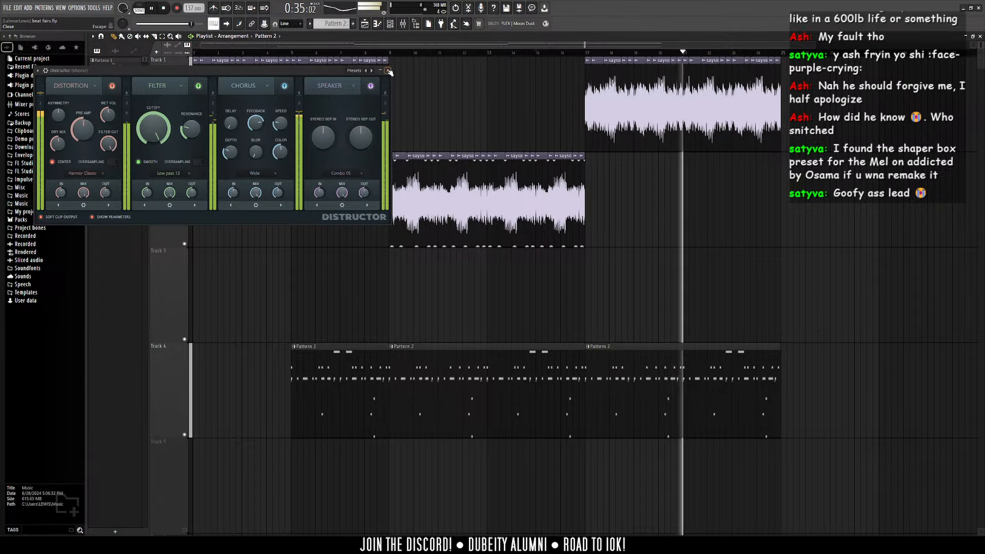
left_click(388, 70)
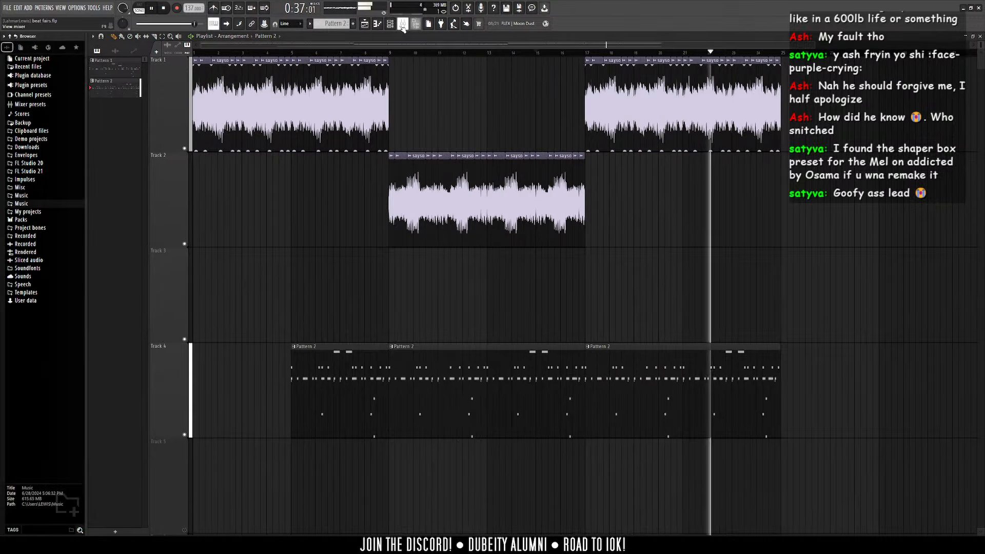
Step: Reopen the Master track's Distructor and try its Combstructor preset
key("F9")
key("F9")
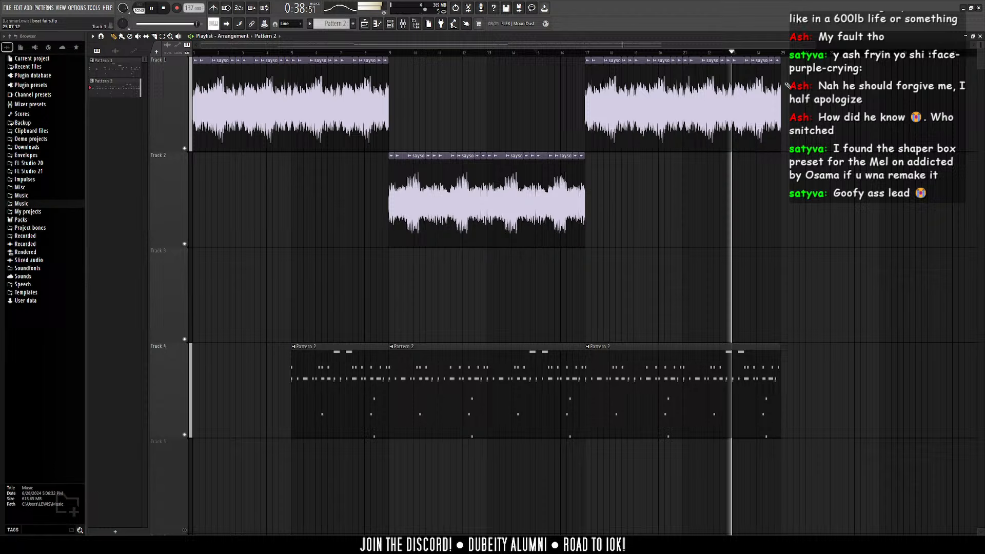
left_click(409, 29)
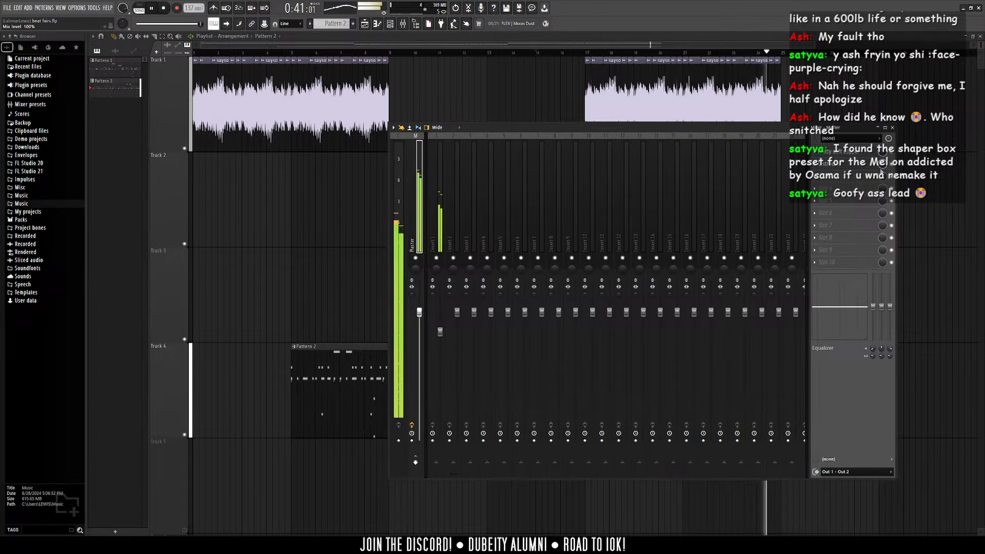
left_click(881, 172)
right_click(371, 71)
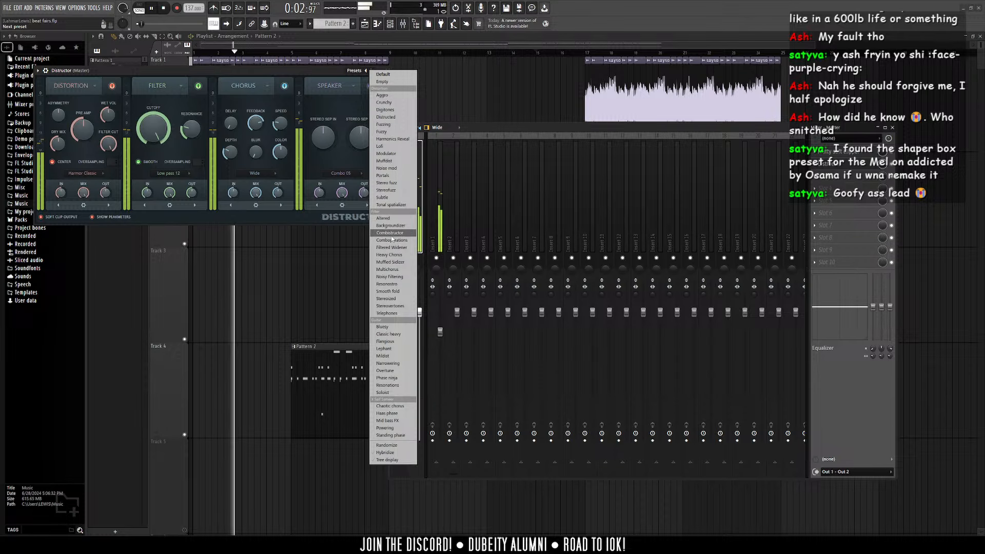
left_click(390, 233)
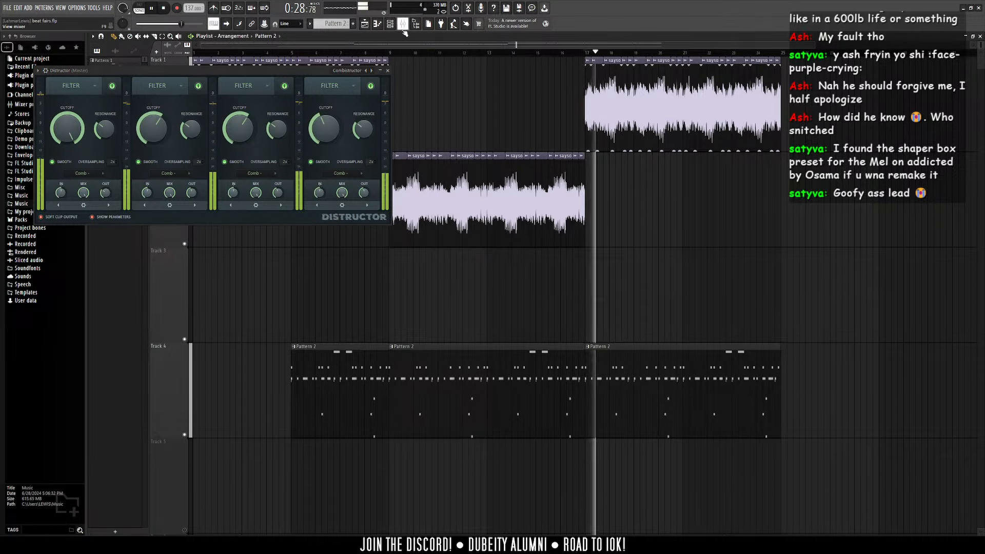
Step: Load the Default preset in the Master track's Distructor
key("F9")
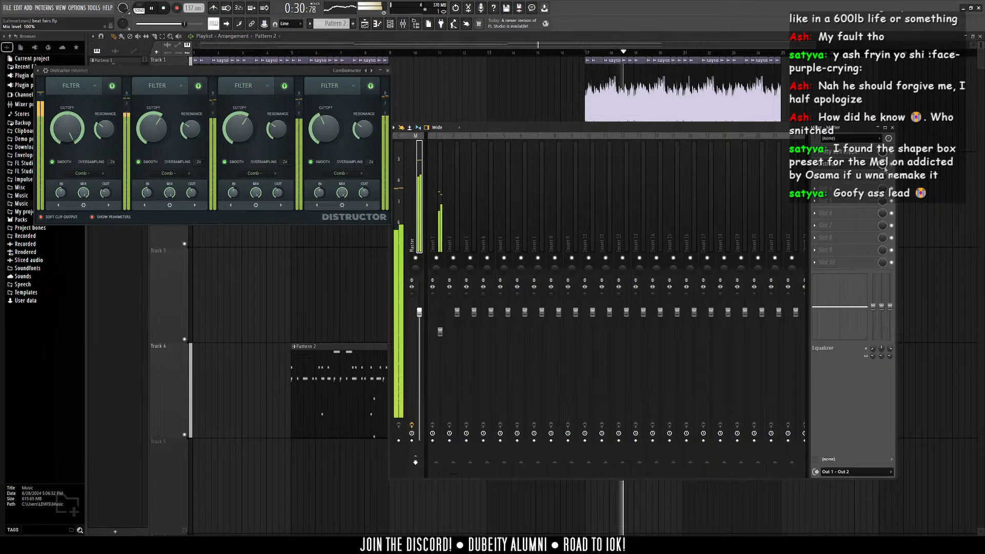
left_click(849, 169)
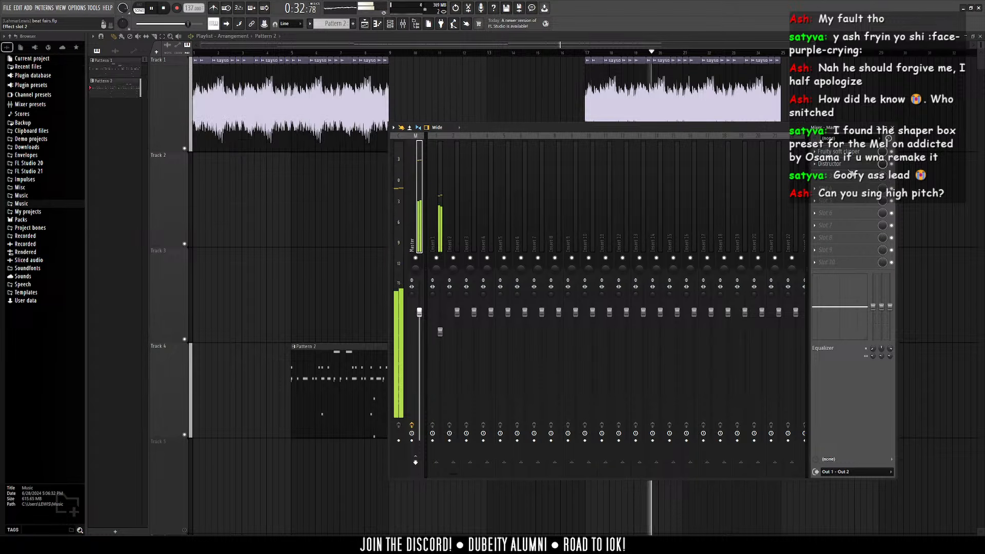
left_click(850, 170)
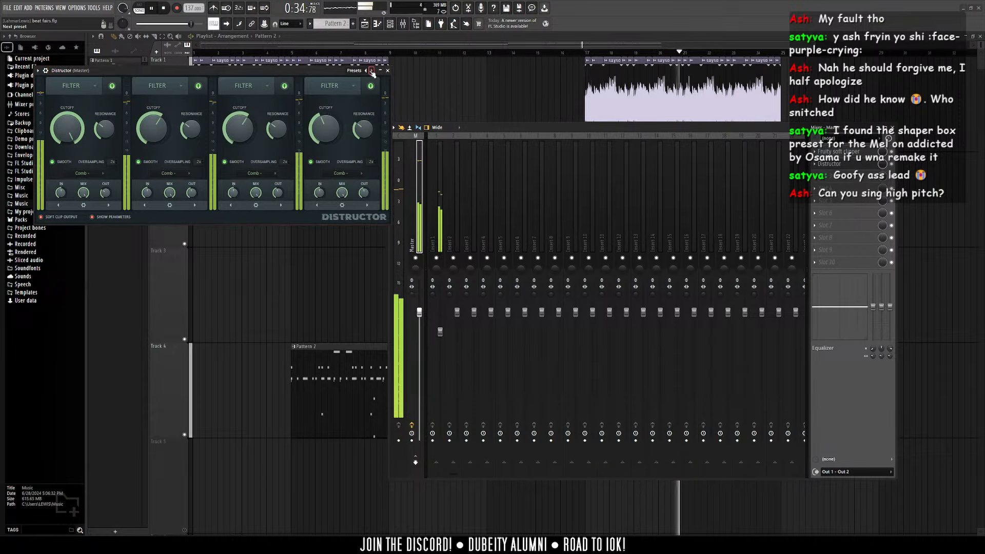
left_click(372, 71)
left_click(393, 77)
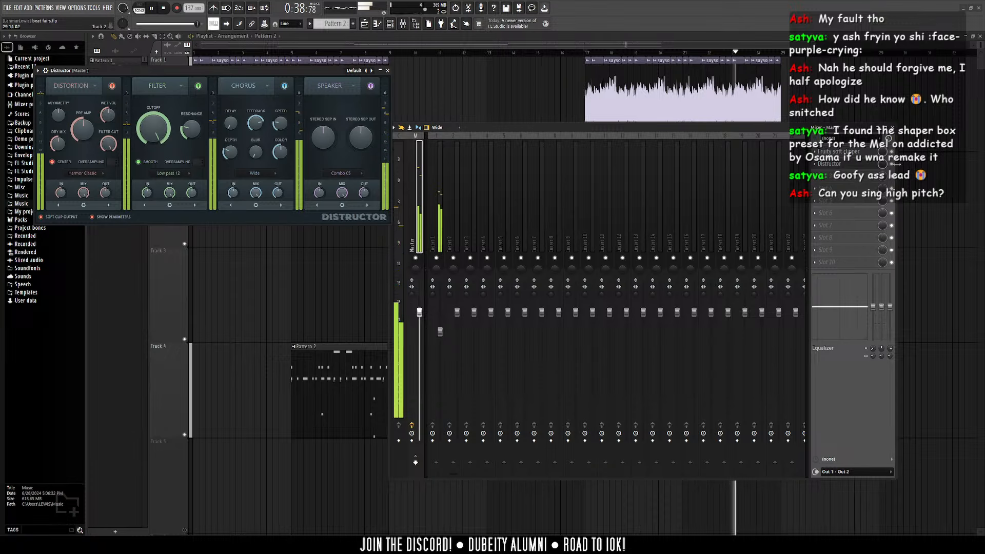
Step: Route the last 808 channel in the channel rack to Insert 7 and copy the Master's Distructor to Insert 6
left_click(390, 25)
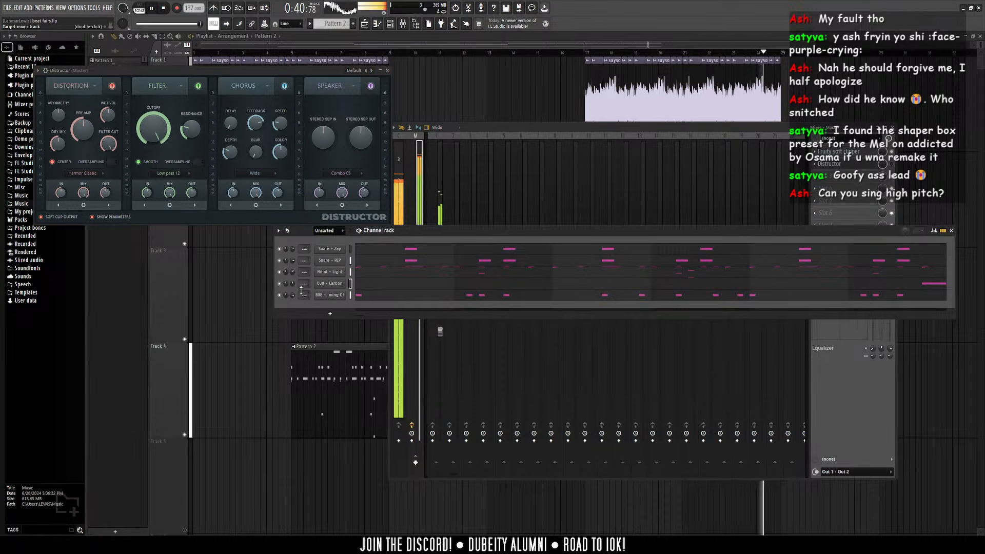
left_click(427, 193)
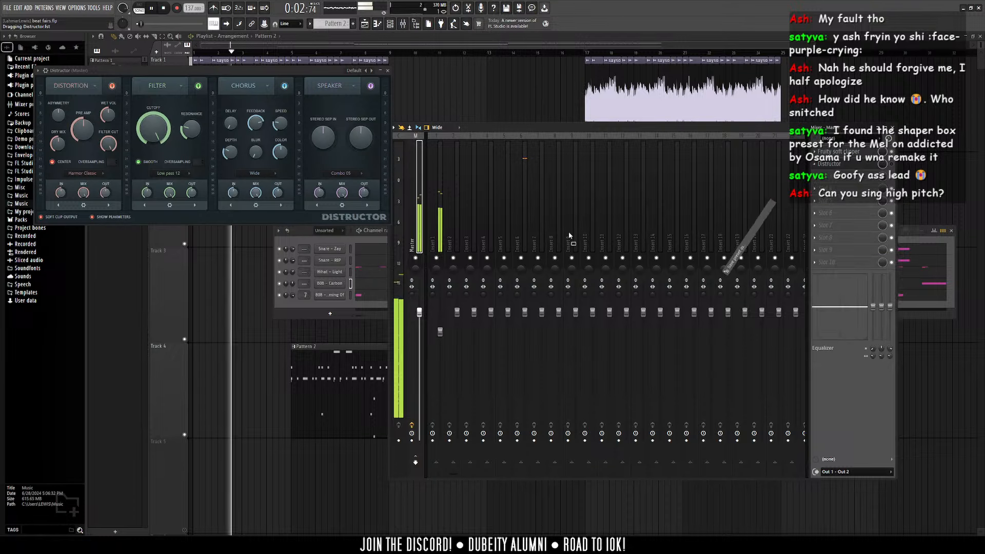
left_click(521, 236)
left_click(405, 44)
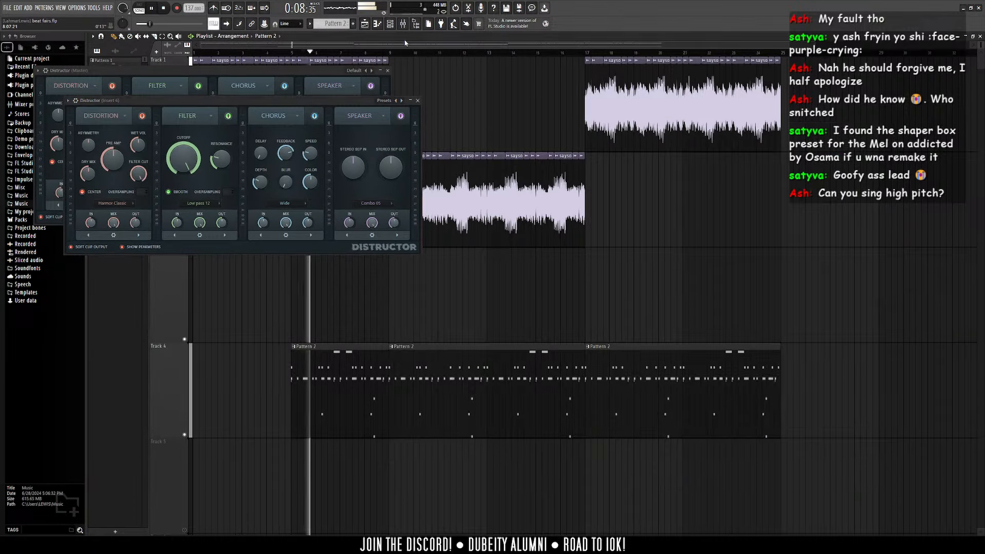
left_click(412, 28)
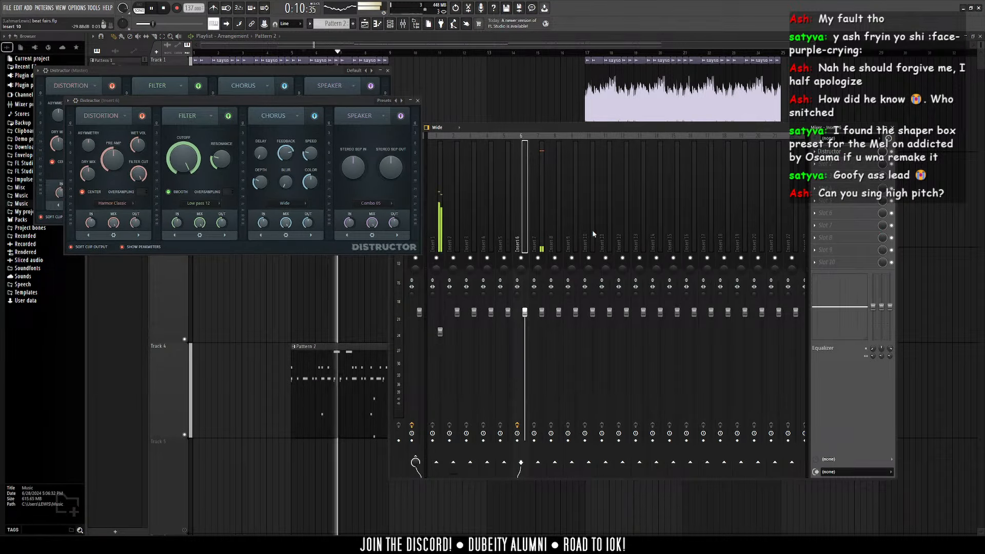
Step: Reroute the last 808 channel to Insert 6 and open the options of that insert's Distructor slot
left_click(390, 26)
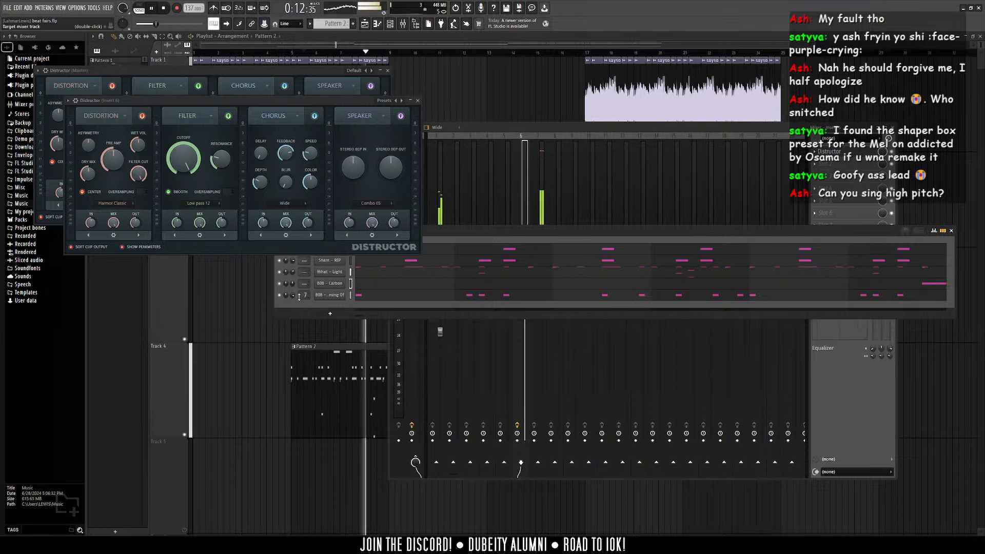
left_click(616, 205)
left_click(816, 152)
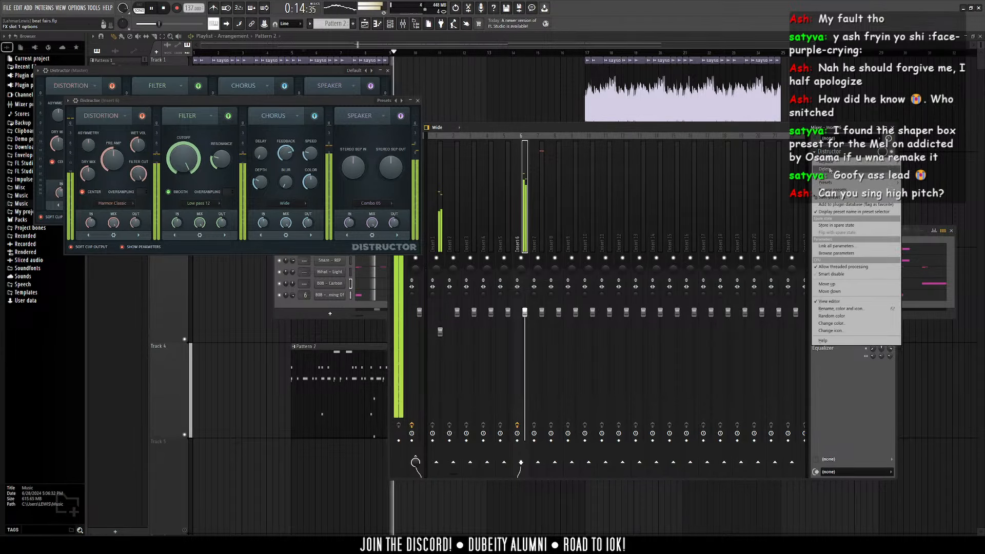
left_click(392, 106)
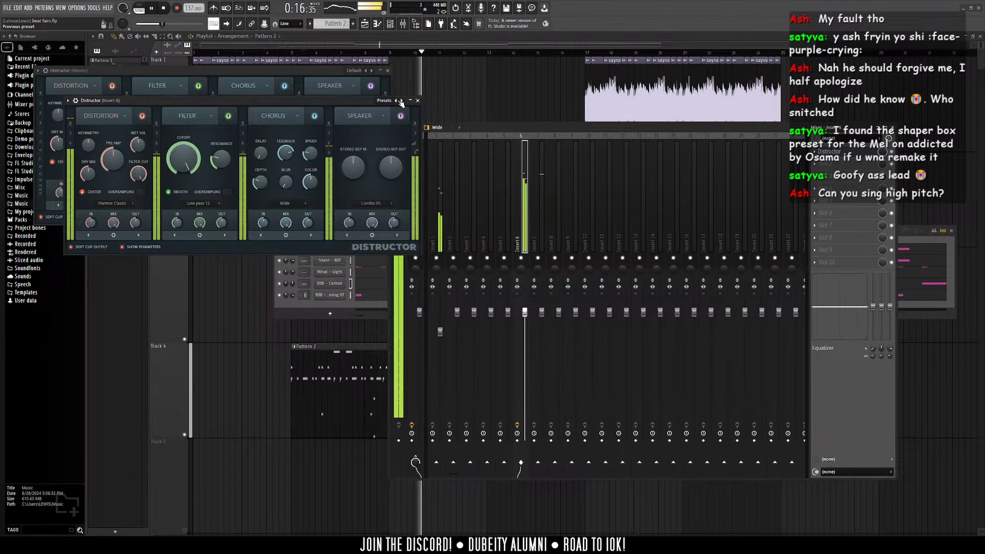
Step: Audition the Standing phase, Powering and Mid bass FX presets in the Insert 6 Distructor
left_click(401, 101)
left_click(401, 102)
left_click(401, 102)
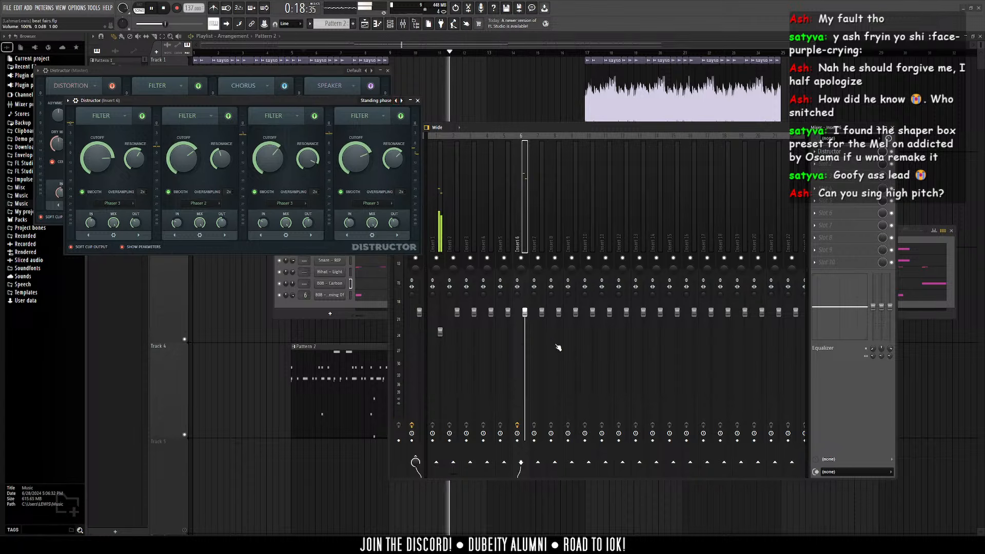
left_click(401, 101)
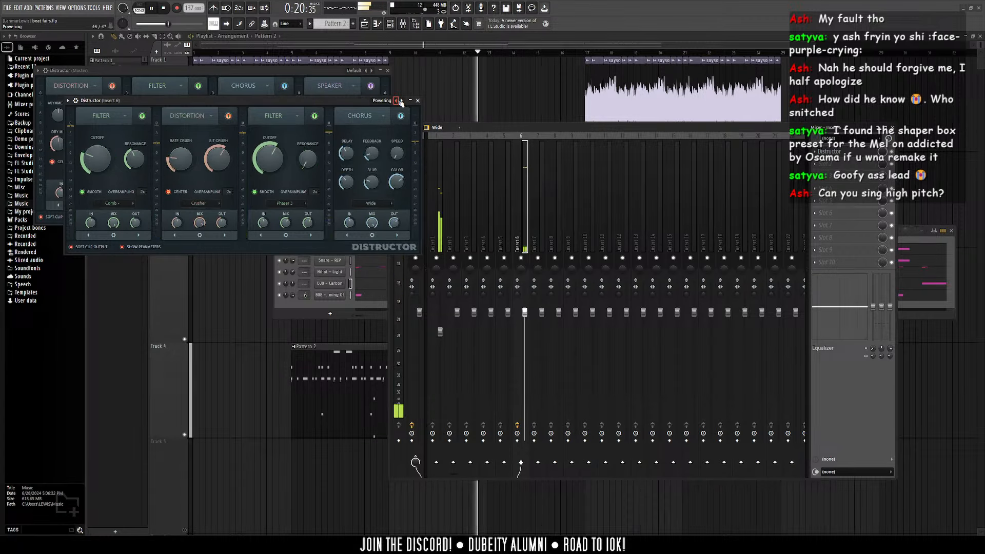
left_click(401, 102)
Step: Try the Bluesy and Telephones presets in the Insert 6 Distructor and raise the Insert 6 fader back up
right_click(401, 102)
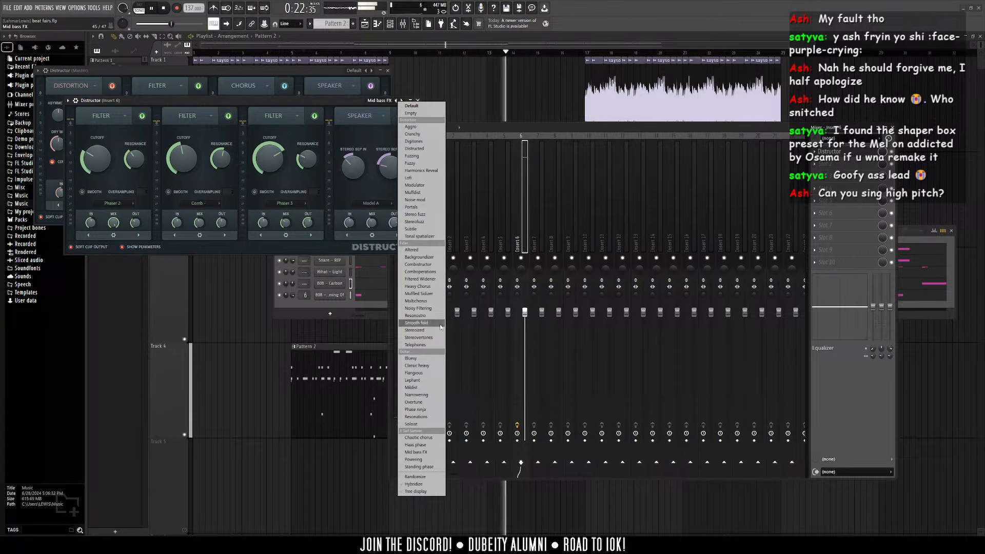
left_click(432, 358)
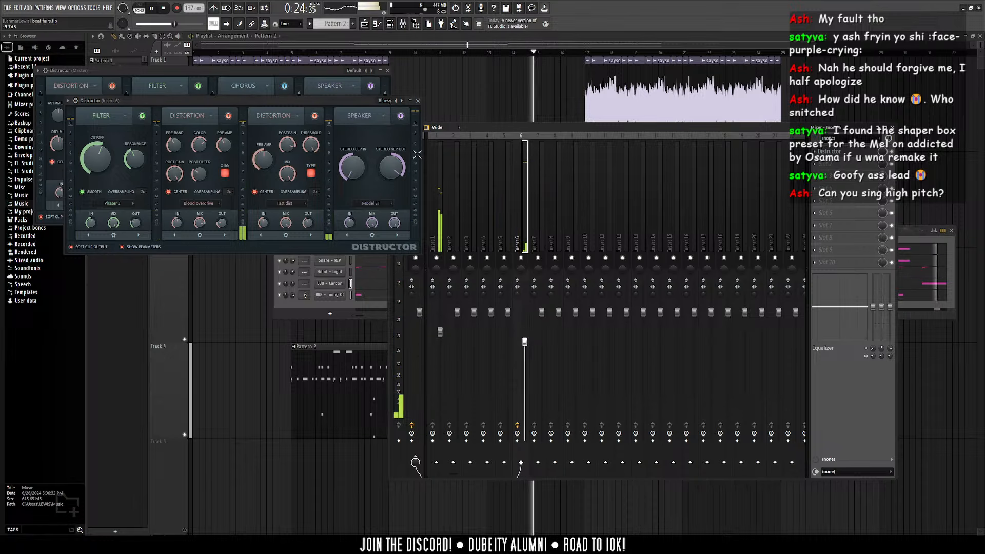
left_click(401, 101)
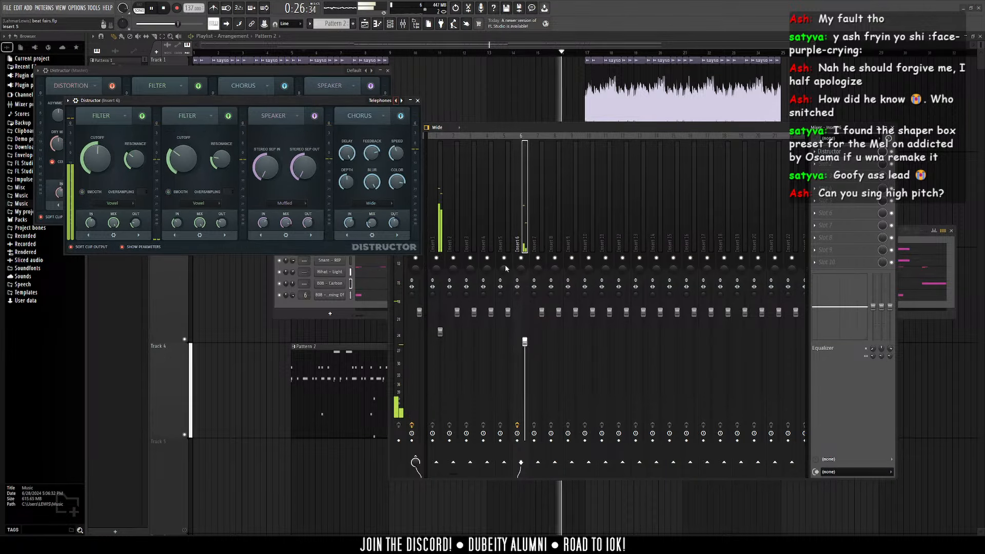
left_click_drag(524, 341, 524, 311)
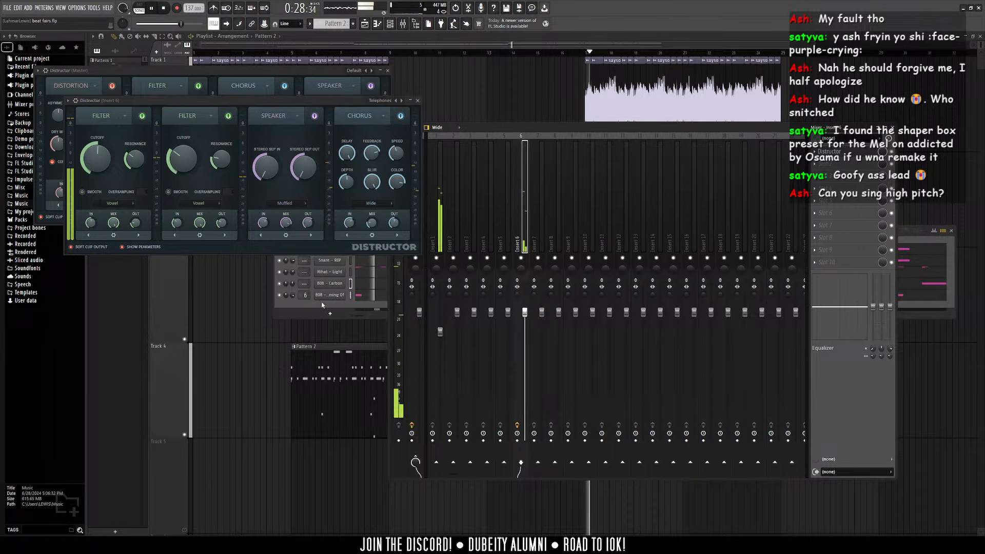
Step: Route the 808 - Carbon channel to Insert 6 and the 808 channel below it to Insert 7
scroll(309, 298, "up", 1)
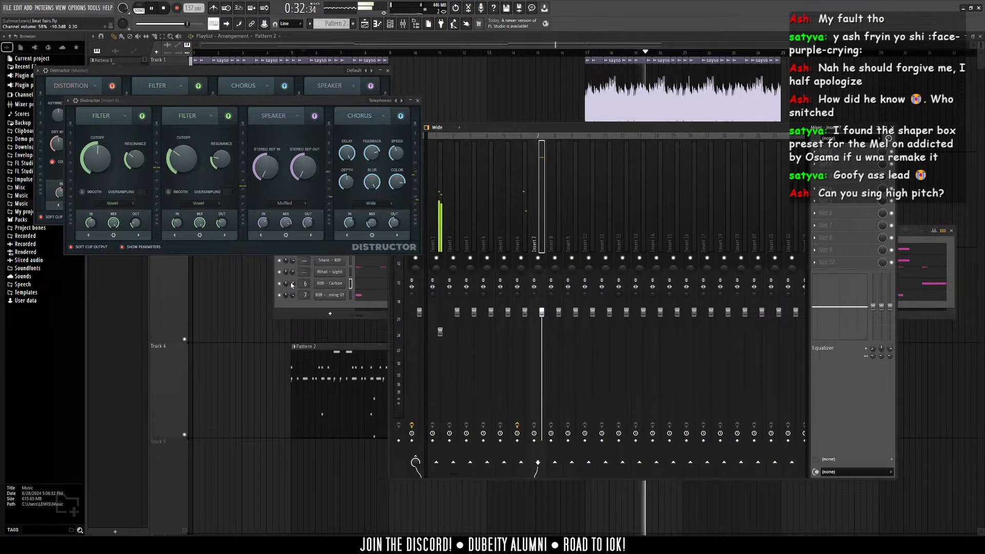
left_click(520, 282)
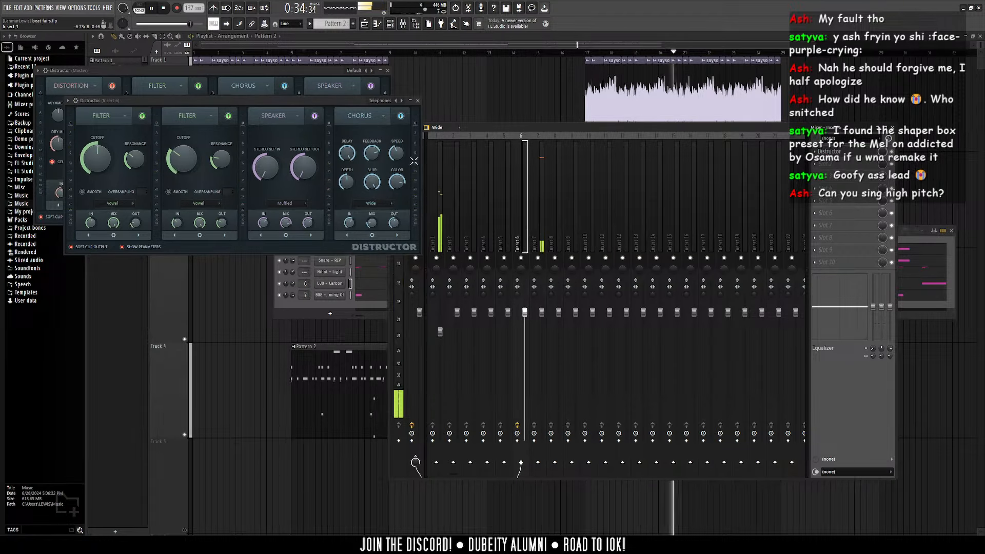
left_click(522, 85)
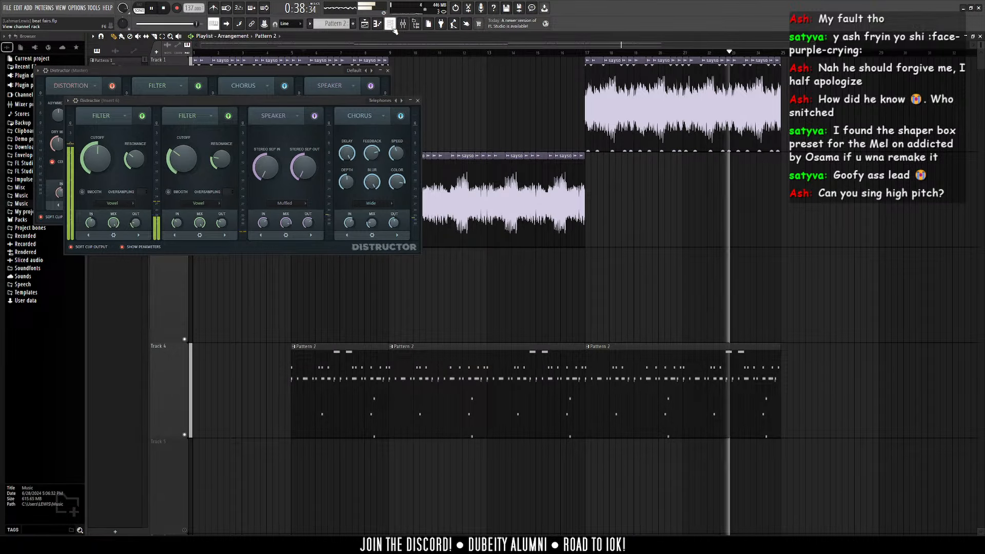
Step: Load the Bluesy preset in the Insert 6 Distructor and reduce the effect's mix level to about 23%
left_click(401, 100)
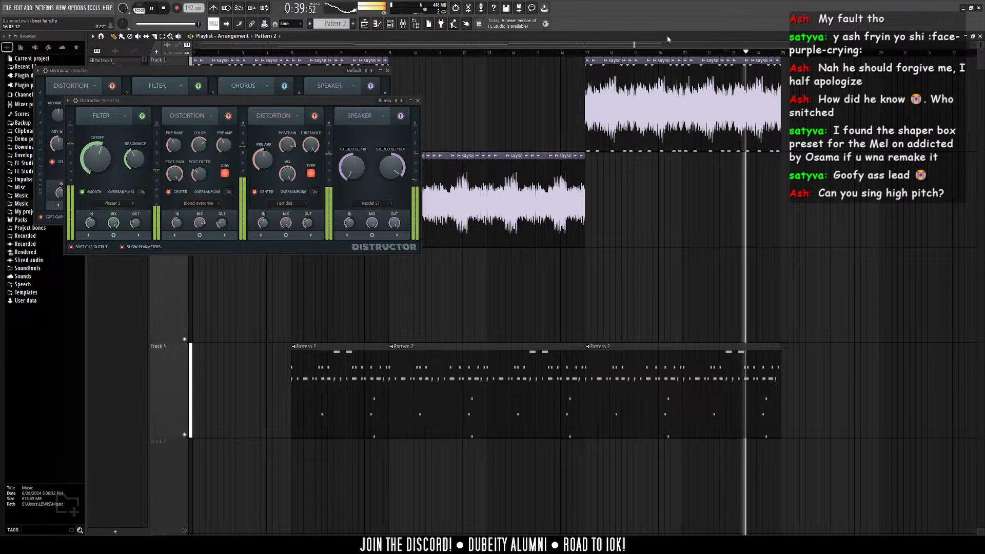
left_click(402, 24)
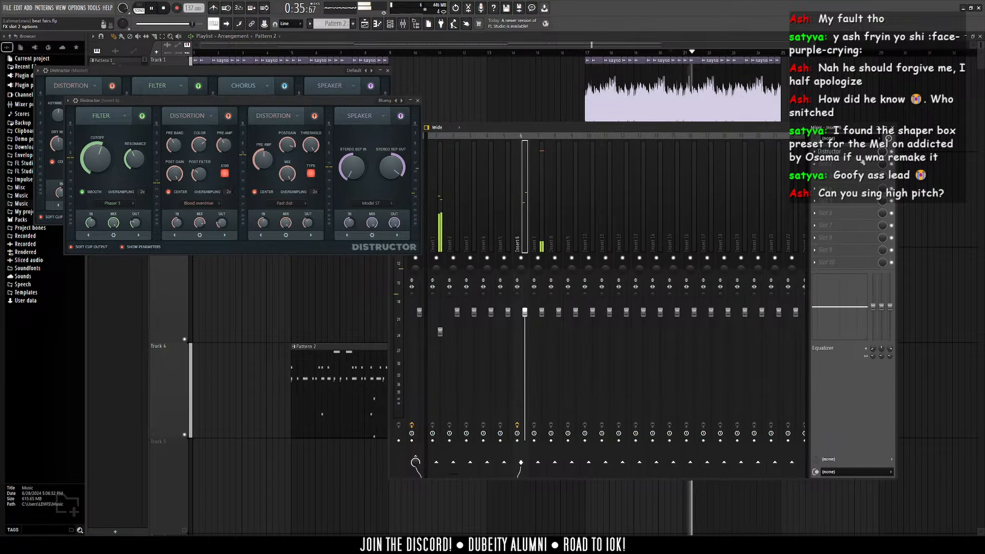
left_click(861, 153)
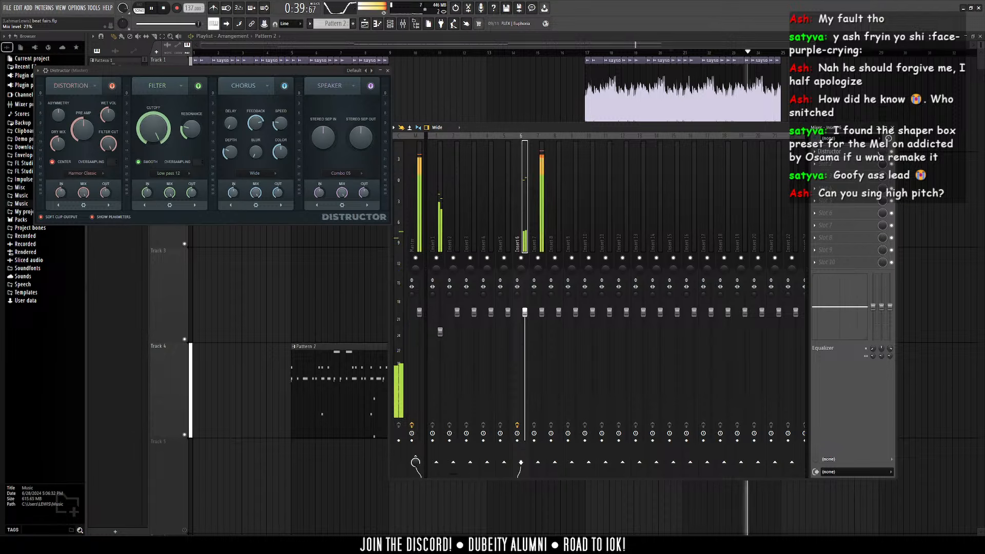
Step: Lower the Insert 6 fader and route the Snare - Zay channel to Insert 5
key("F9")
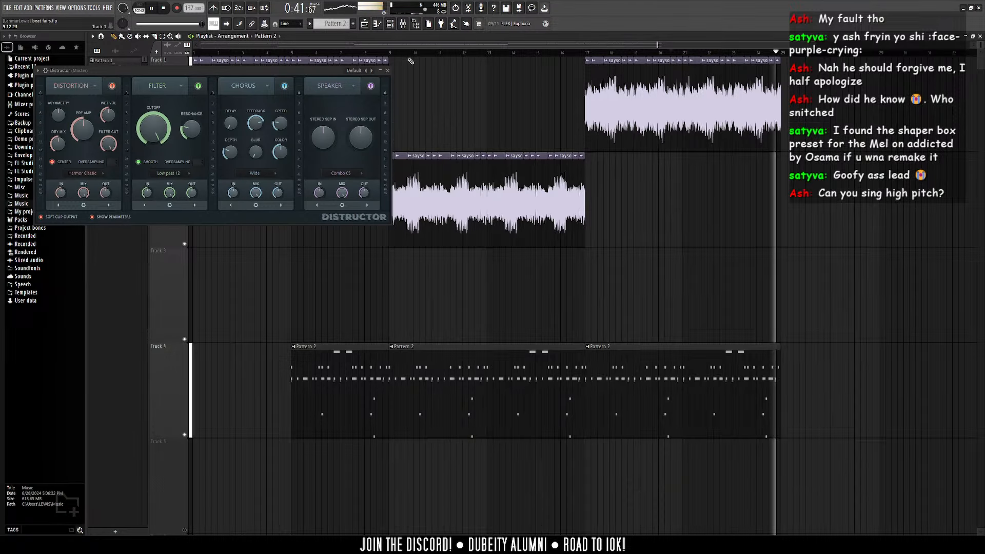
left_click(387, 71)
key("F9")
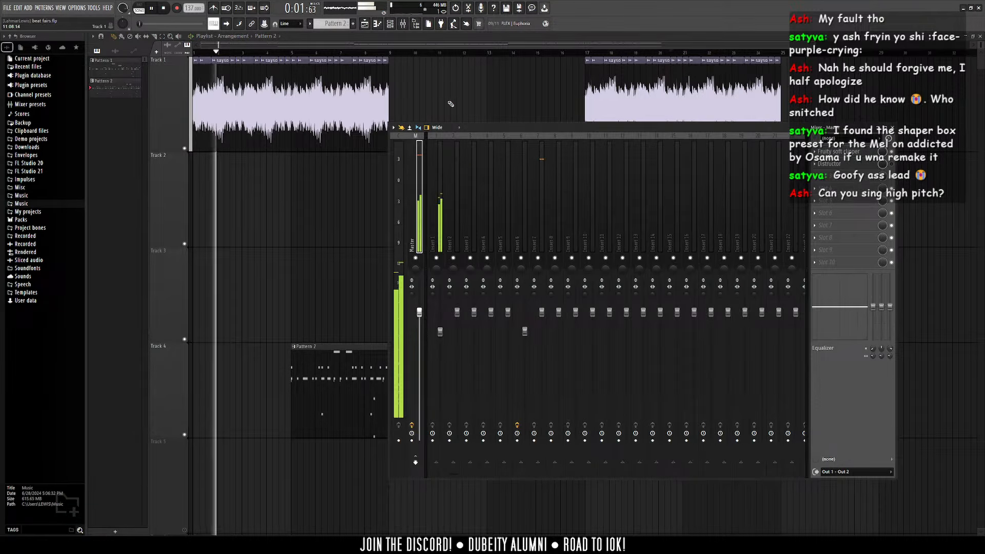
key("F6")
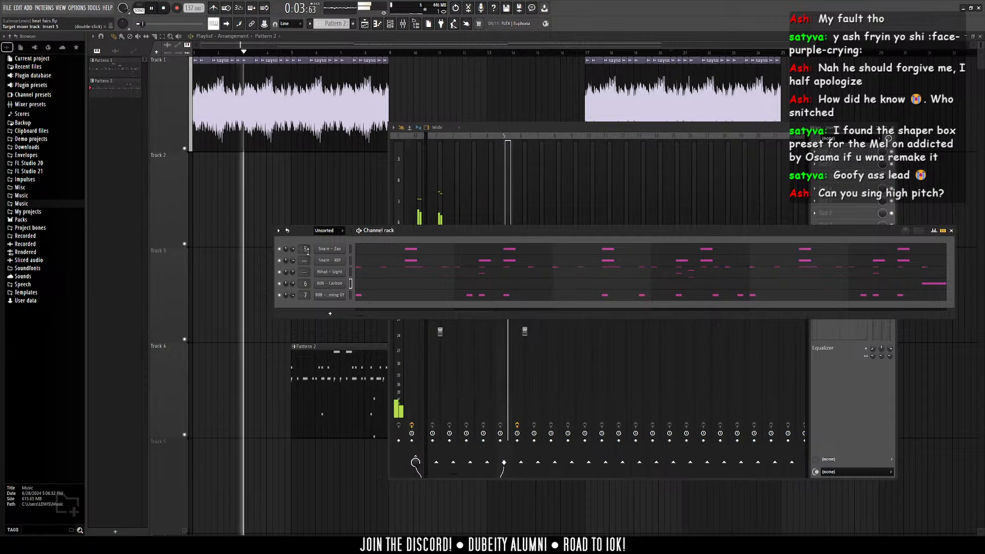
Step: Route Snare - Zay to Insert 3, the snare below it to Insert 4 and the hi-hat to Insert 5, lowering the Insert 5 fader
scroll(308, 249, "up", 4)
scroll(307, 260, "up", 4)
scroll(306, 271, "up", 5)
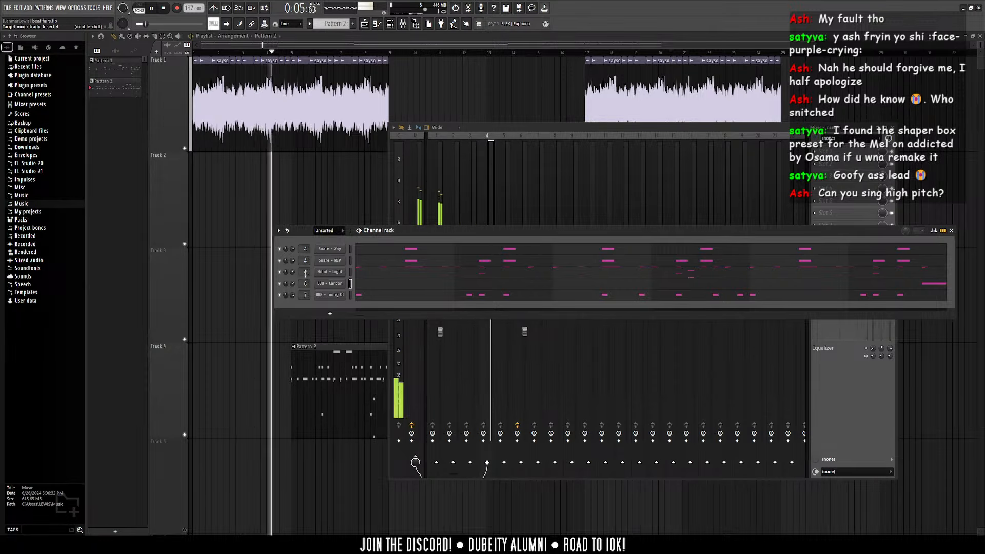
left_click(509, 318)
left_click_drag(511, 319, 490, 315)
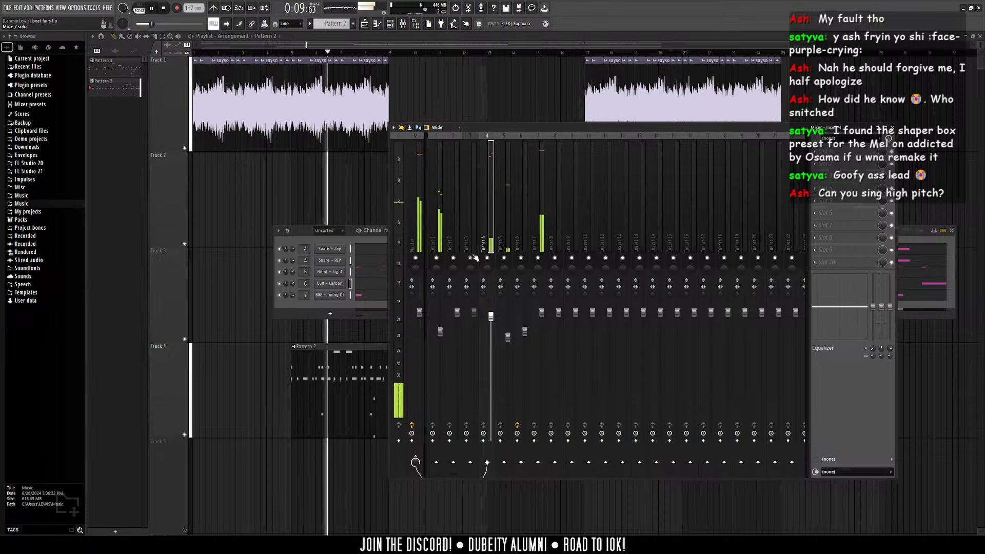
scroll(307, 249, "down", 1)
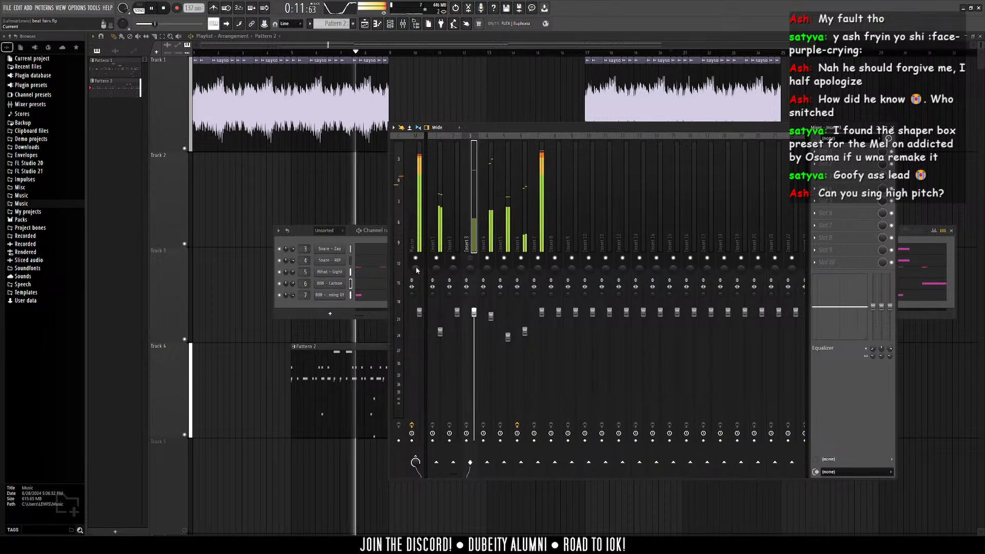
Step: Lower the Insert 3 fader slightly and the Insert 4 fader to about 84% (-3.8 dB) while the beat plays
mouse_move(491, 315)
left_mouse_down()
mouse_move(491, 331)
mouse_move(475, 321)
left_mouse_up()
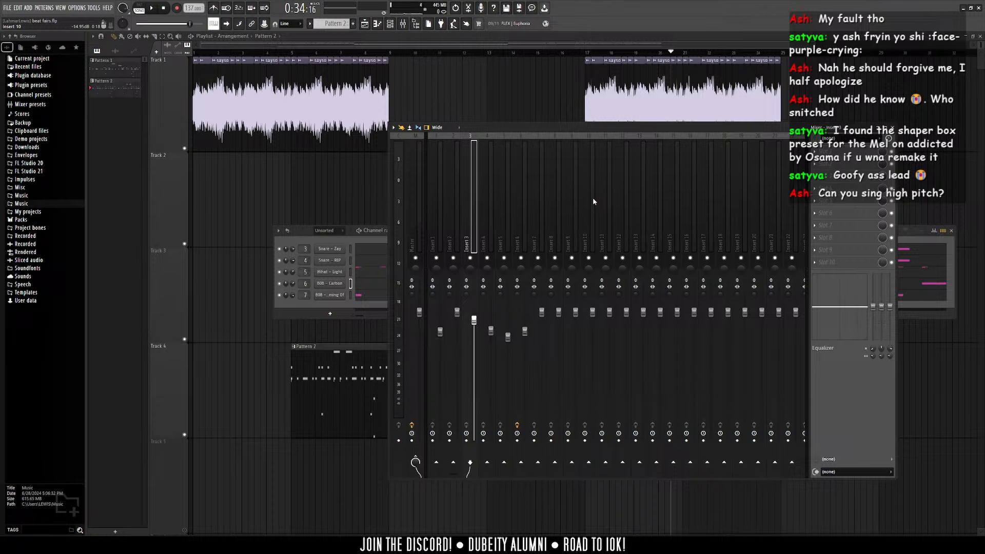
left_click(153, 8)
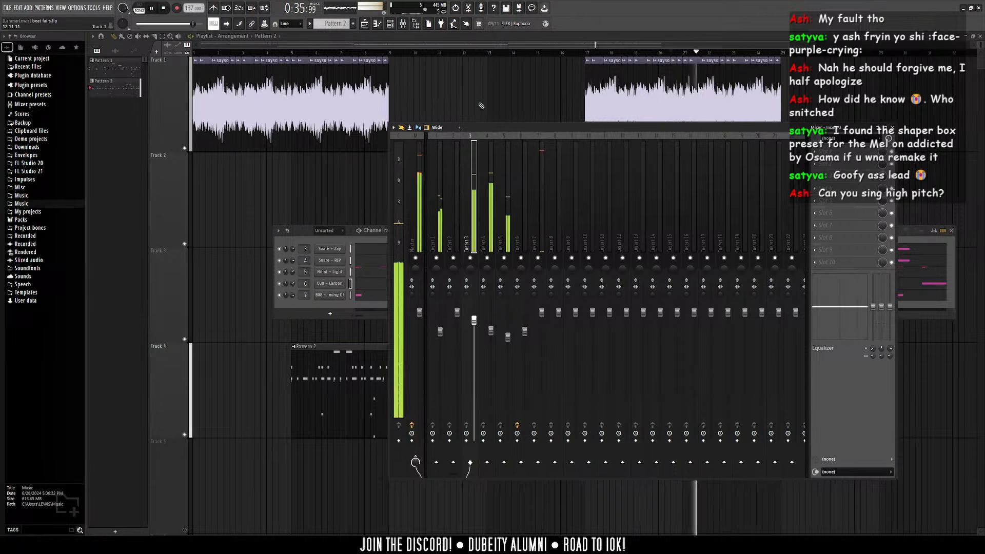
left_click_drag(490, 332, 491, 334)
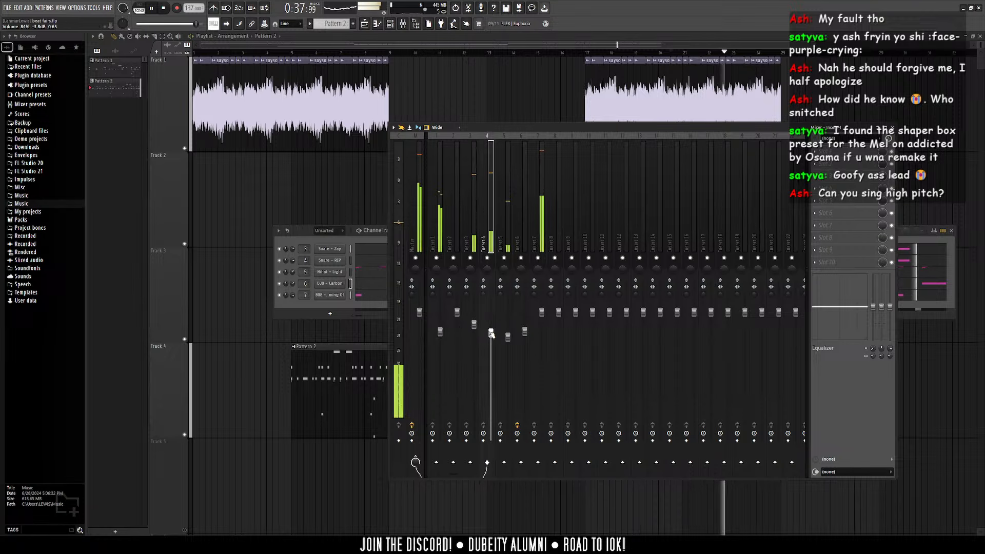
Step: Close the mixer, stop playback and move the Pattern 2 clips from Track 4 up to Track 3
key("F12")
scroll(247, 87, "down", 2)
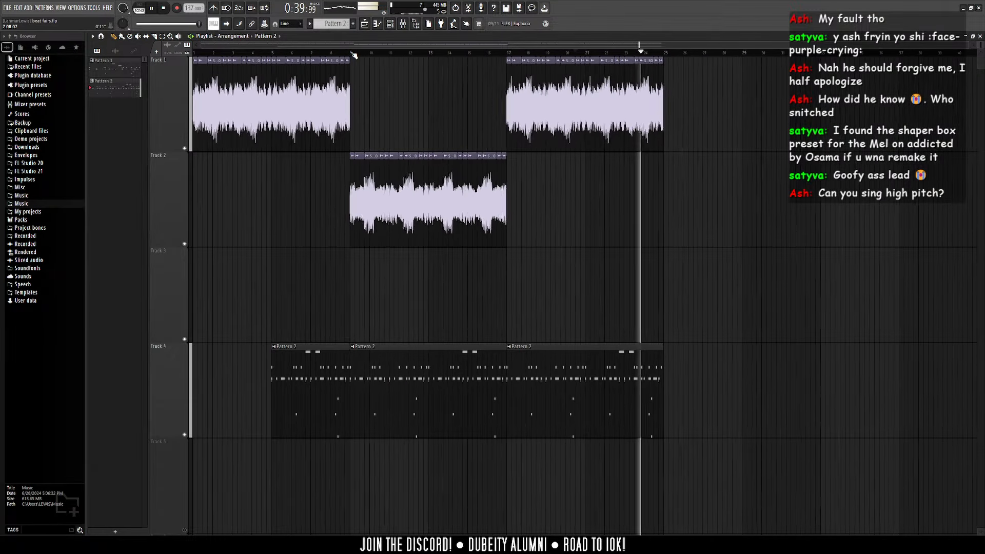
left_click(164, 9)
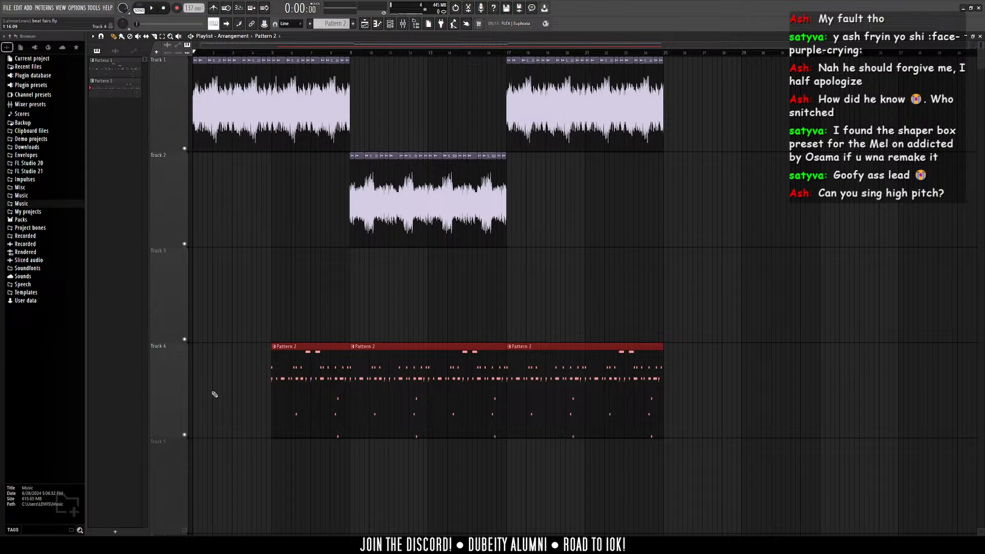
key("ctrl+z")
Step: Duplicate the sayso and Pattern 2 clips spanning bars 9 to 25 directly after themselves, and clear the selection
left_click_drag(743, 108, 378, 533)
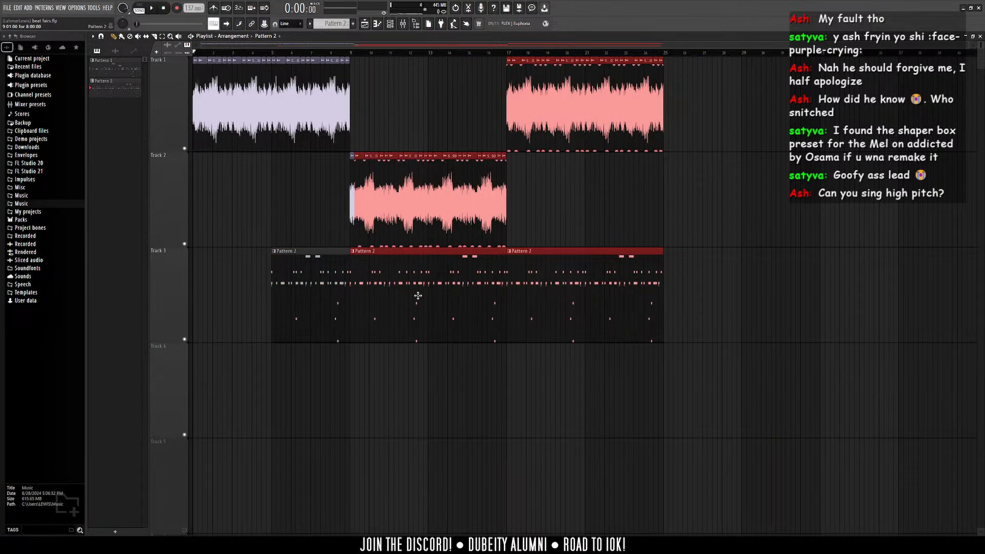
left_click_drag(742, 103, 357, 385)
key("ctrl+b")
scroll(512, 249, "down", 2)
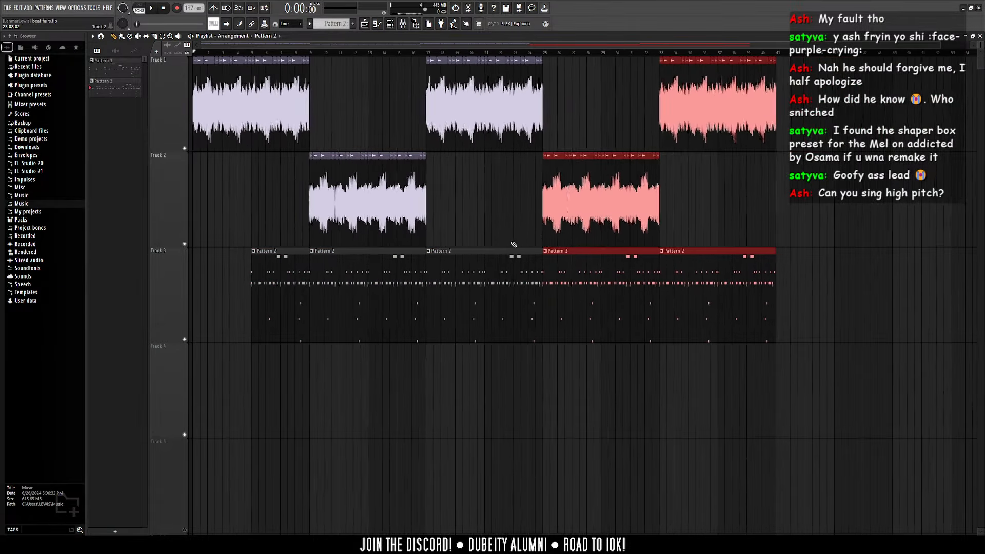
key("ctrl+d")
scroll(583, 59, "up", 1)
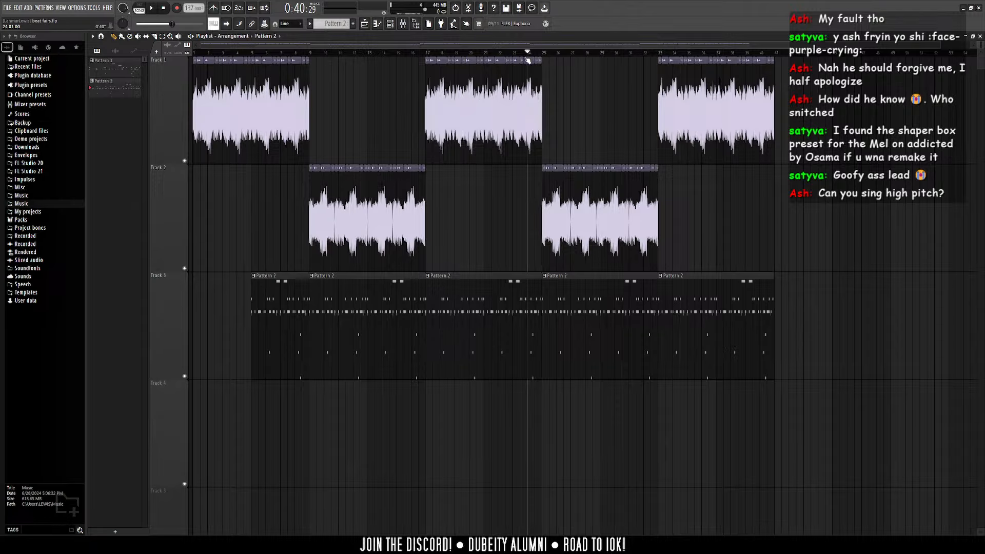
Step: Remove the chopped sayso pieces after bar 25 on Track 2, leaving only a continuous two-bar sayso clip starting at bar 25
key("space")
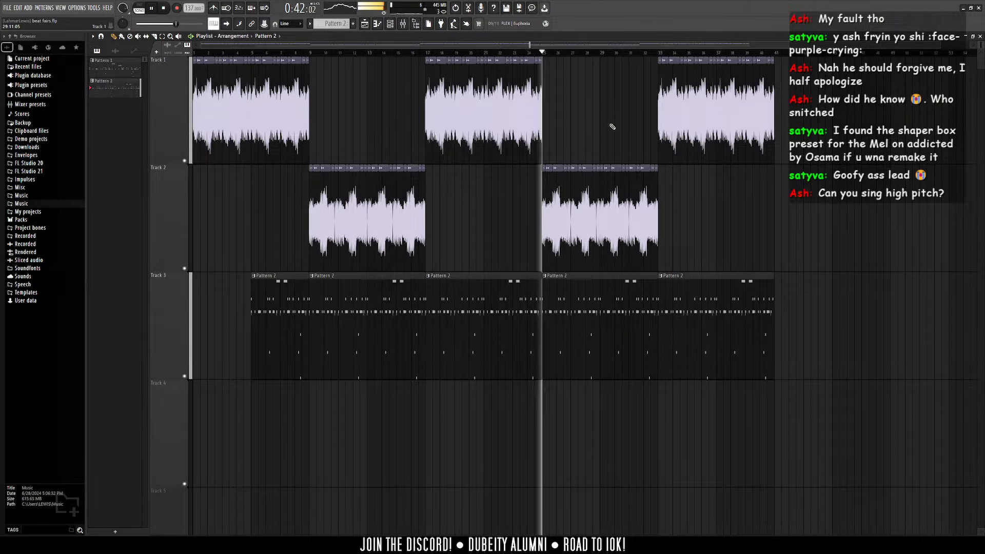
scroll(334, 54, "up", 3)
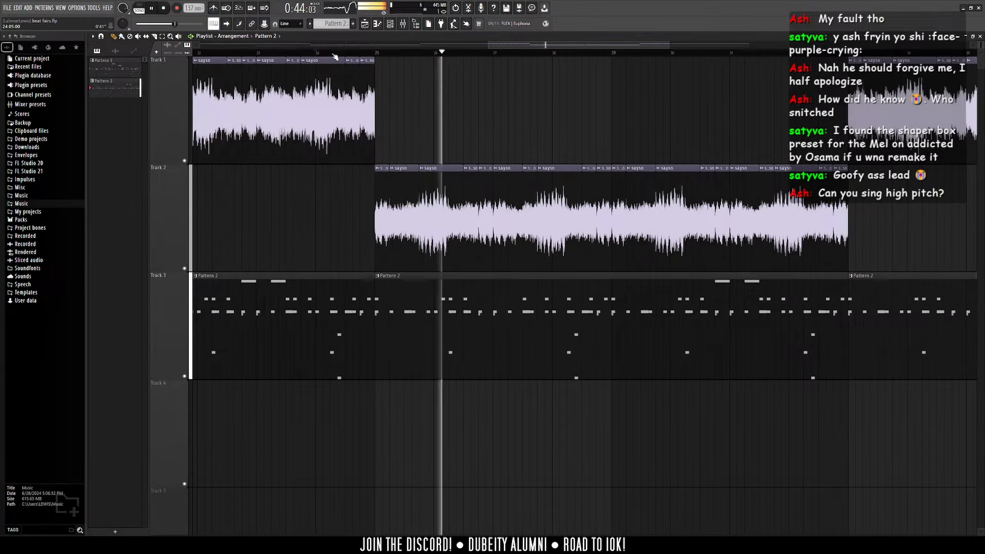
left_click(335, 53)
right_click(448, 209)
left_click_drag(390, 225, 554, 248)
scroll(433, 233, "up", 3)
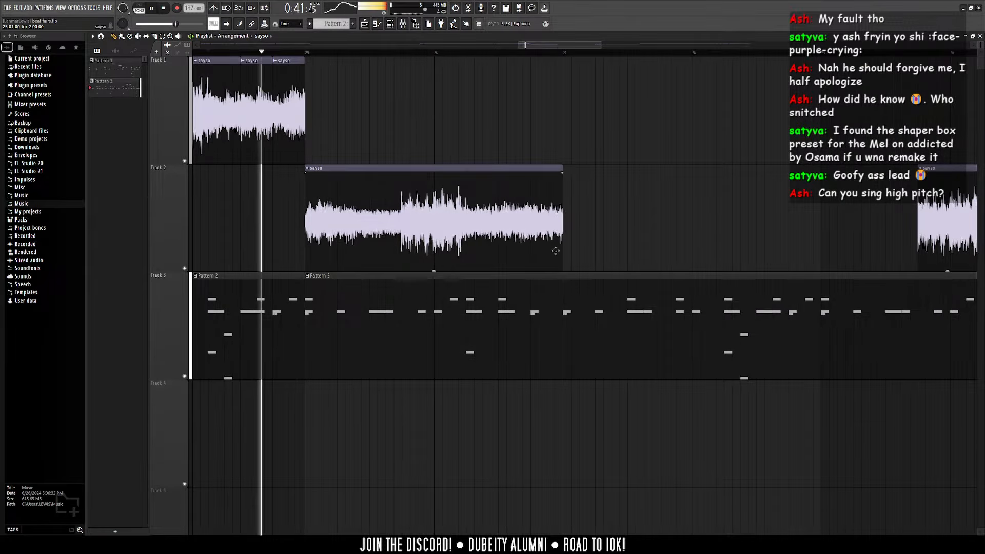
scroll(554, 248, "down", 5)
left_click_drag(785, 369, 261, 352)
right_click(618, 216)
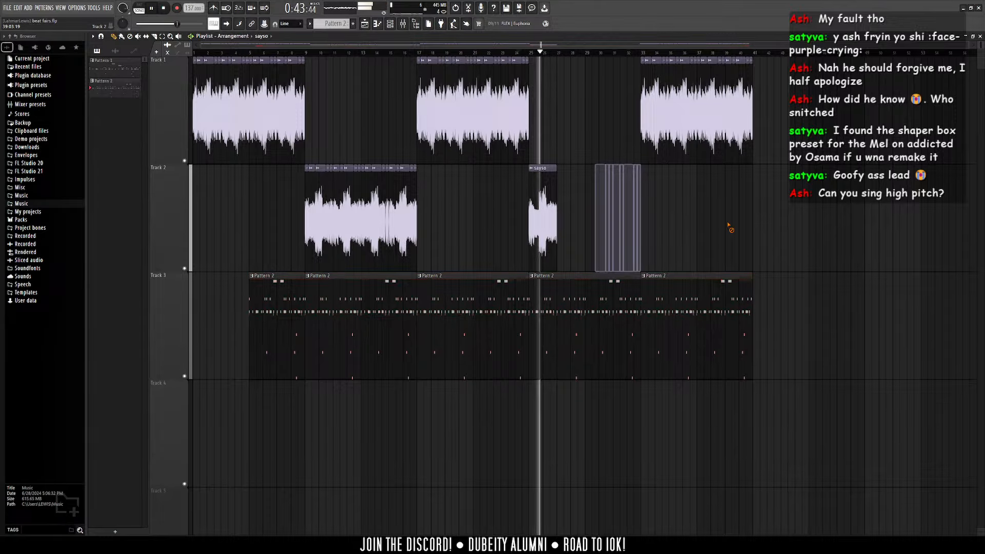
Step: Extend the sayso clip at bar 25 on Track 2 to four bars and place a copy at bar 29
left_click_drag(556, 236, 585, 237)
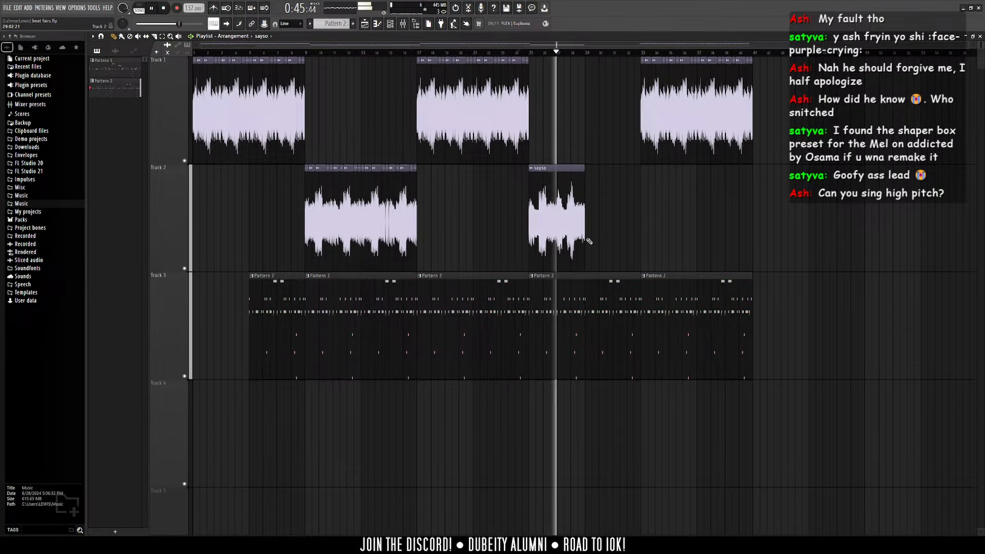
scroll(586, 239, "up", 4)
left_click(589, 241)
scroll(589, 241, "down", 4)
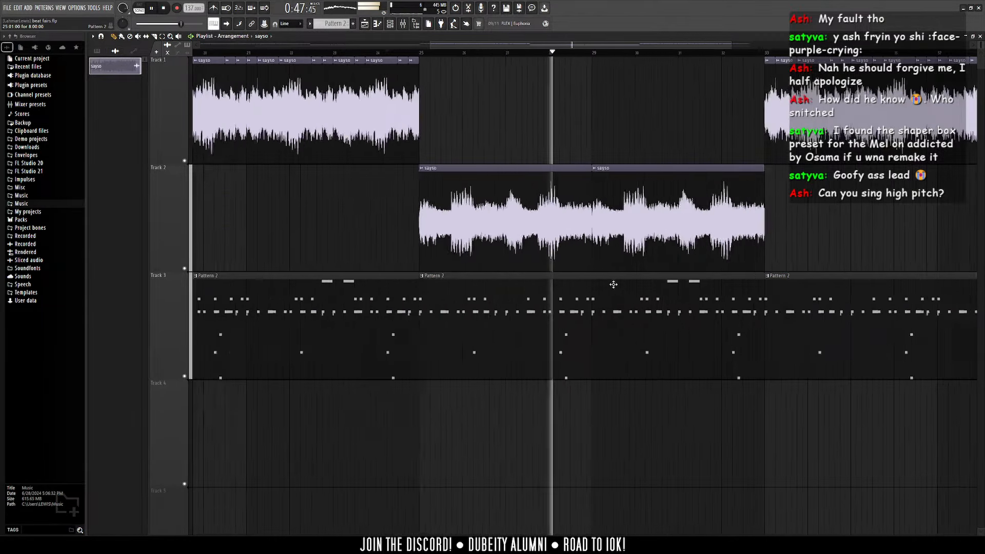
Step: Move all Pattern 2 clips down to Track 4 and the two unchopped sayso clips down to Track 3
left_click(151, 348)
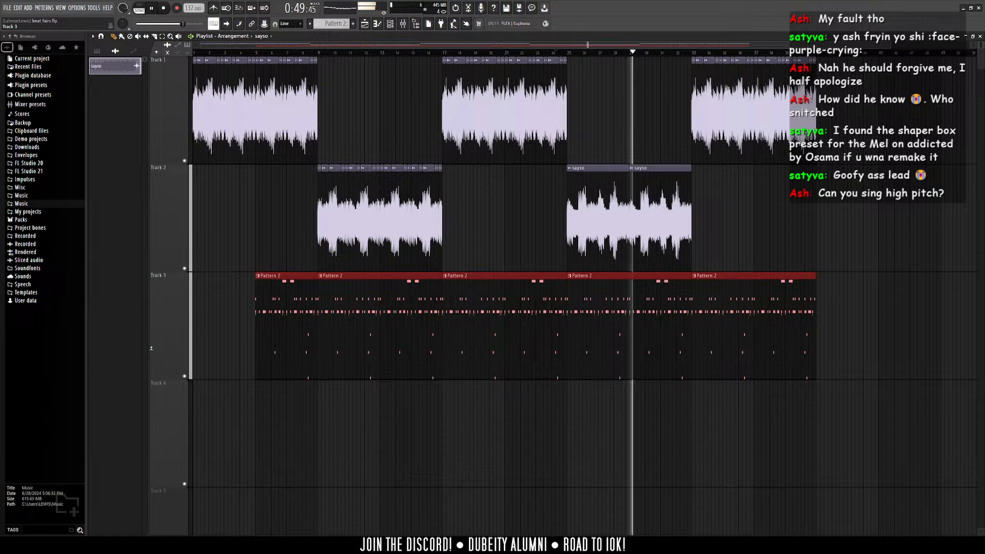
scroll(151, 348, "down", 1)
left_click_drag(687, 205, 544, 247)
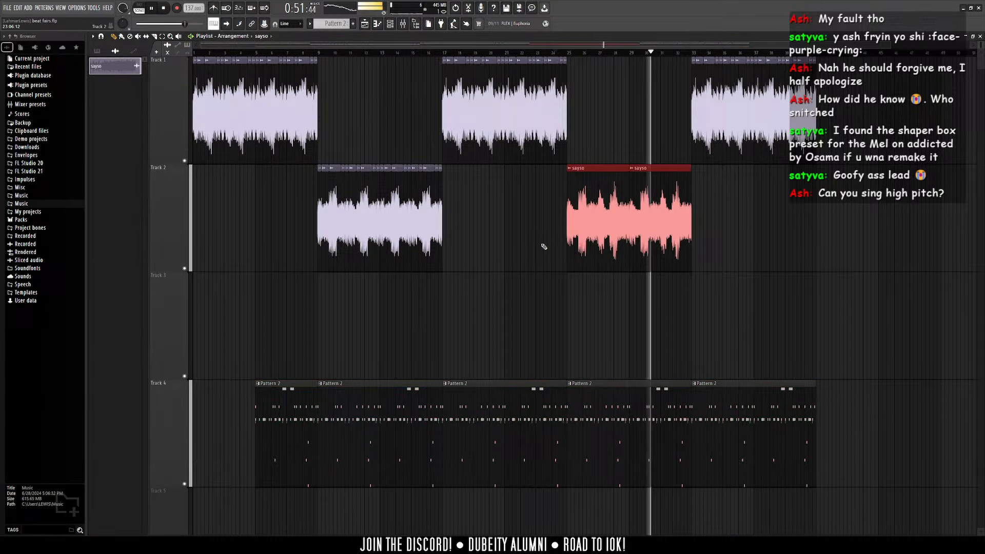
key("shift+Down")
scroll(848, 197, "up", 3)
Step: Delete the Track 1 sayso clips and the Pattern 2 clip from bar 33 onward, and play the arrangement from the start
right_click(710, 191)
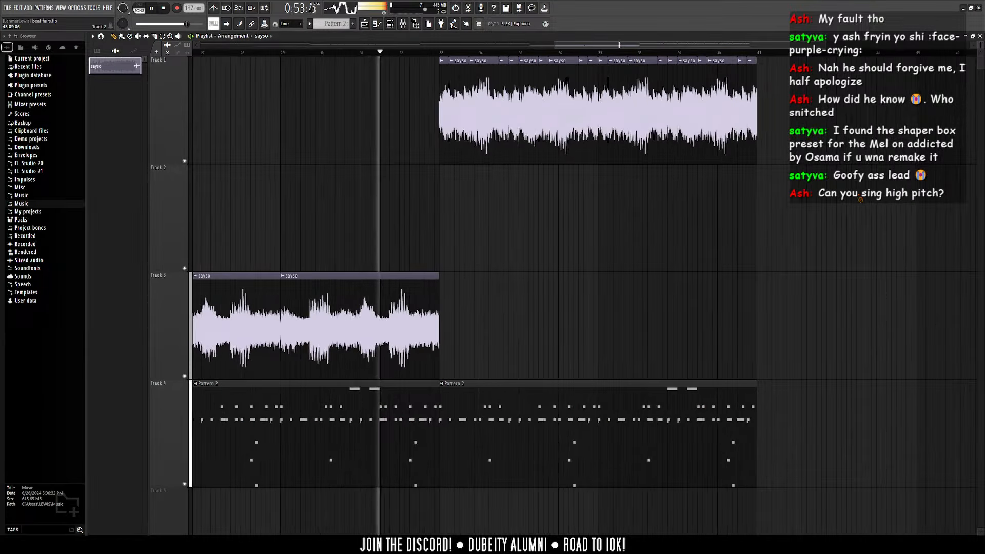
scroll(861, 199, "down", 4)
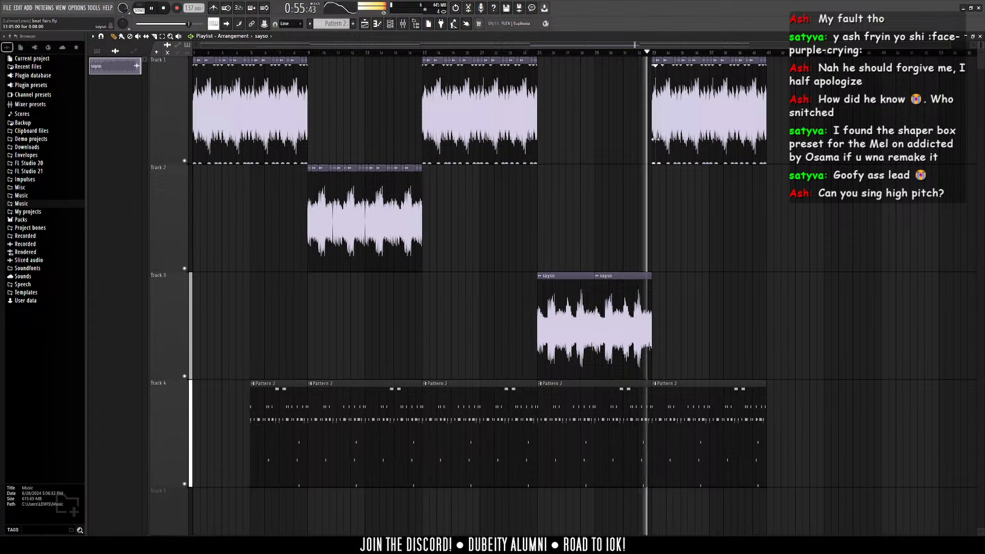
right_click(710, 108)
key("space")
scroll(699, 279, "down", 1)
scroll(699, 280, "up", 1)
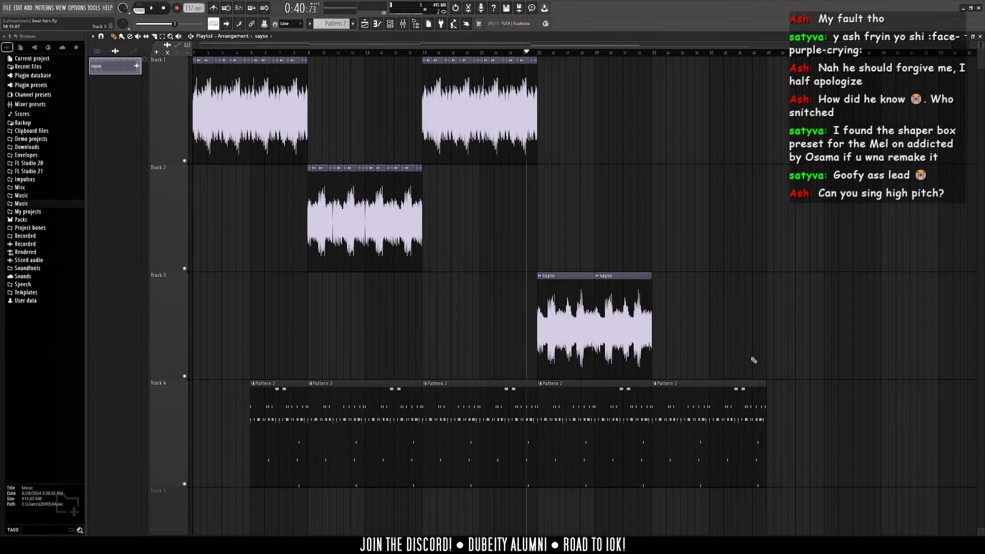
scroll(758, 222, "up", 2)
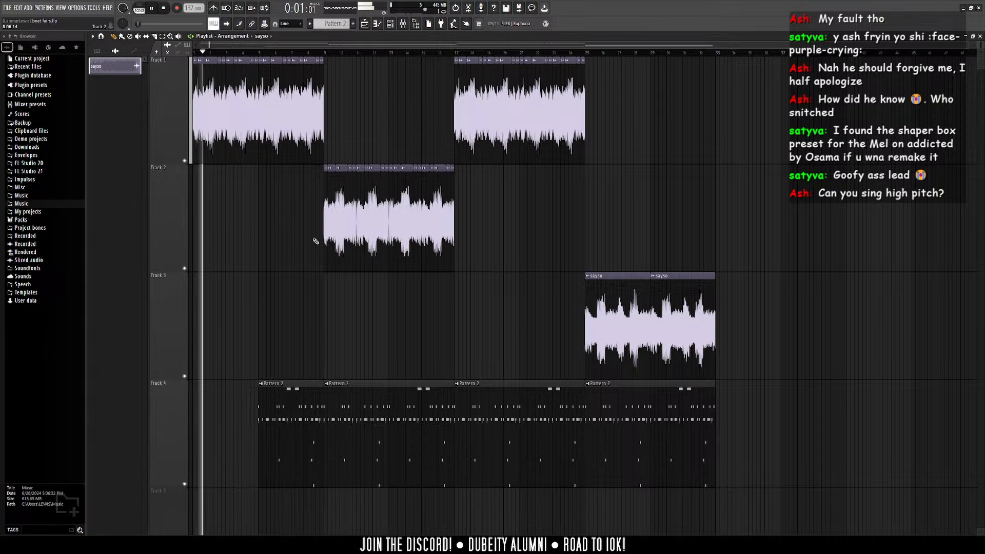
Step: Lower the Insert 1 fader in the mixer to about 78% (-5.2 dB) and browse the effects available for its first slot
key("F9")
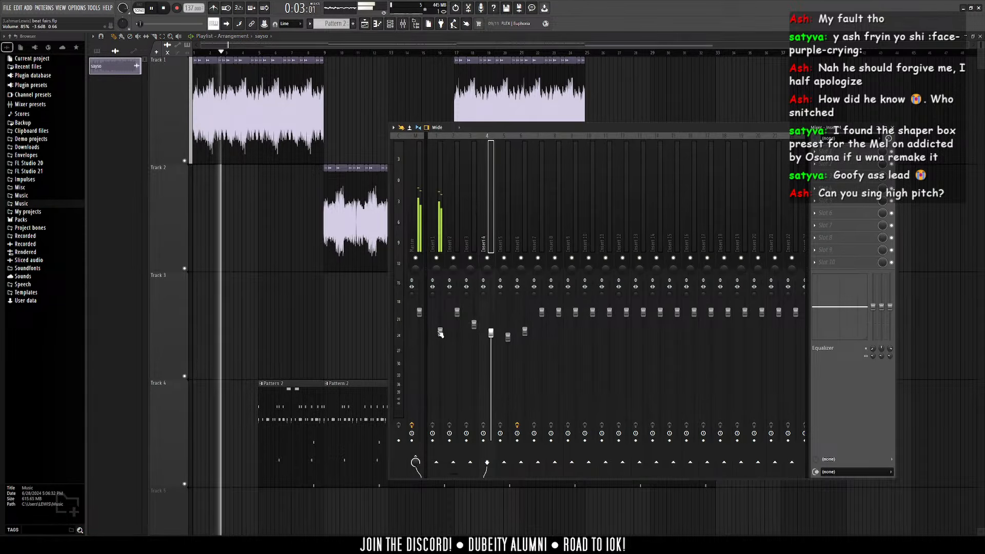
left_click_drag(439, 331, 441, 342)
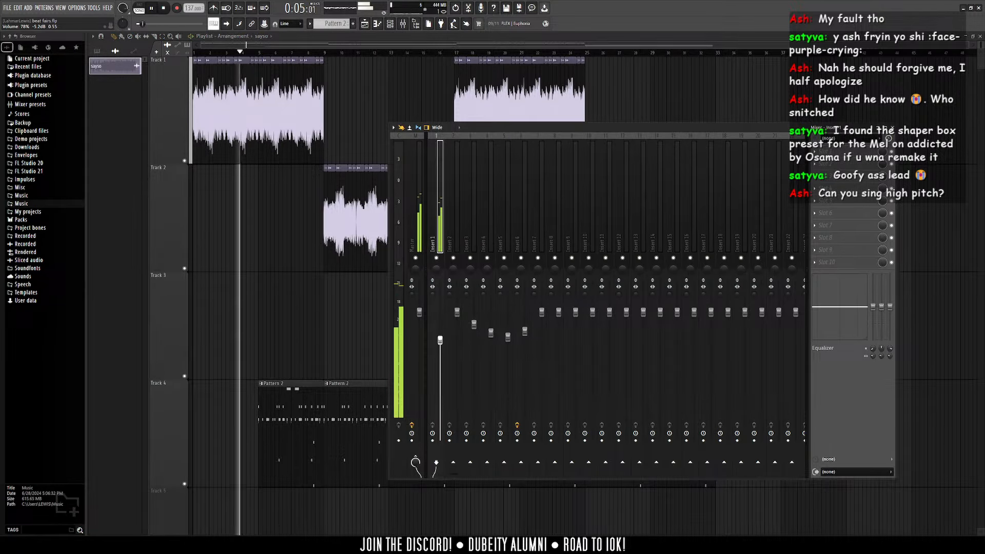
left_click(834, 153)
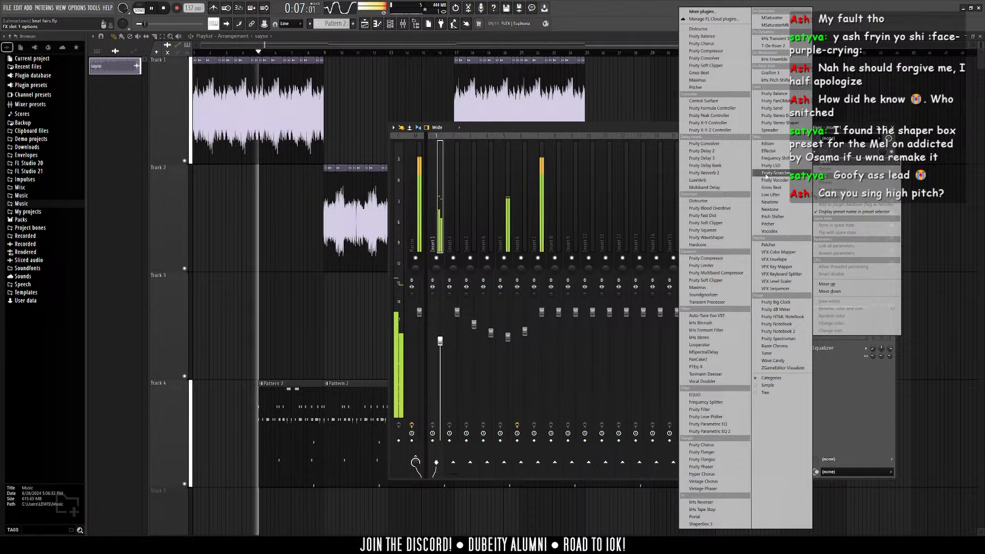
Step: Select the Master track and open the options for its Distructor slot's mix level
left_click(419, 173)
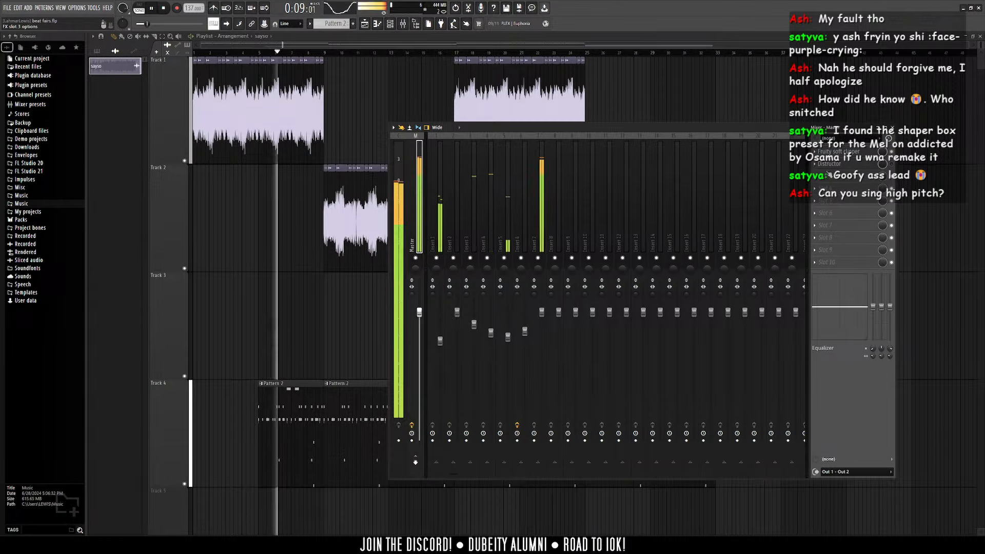
right_click(882, 164)
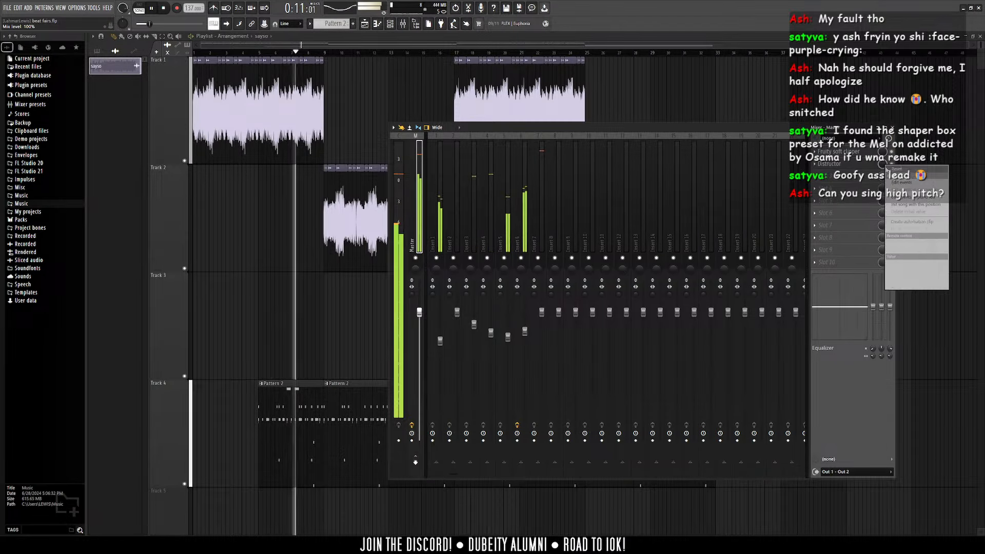
Step: Create a mix level automation clip for the Master's Distructor on Track 5, falling from full to zero by bar 5 and staying there
left_click(914, 222)
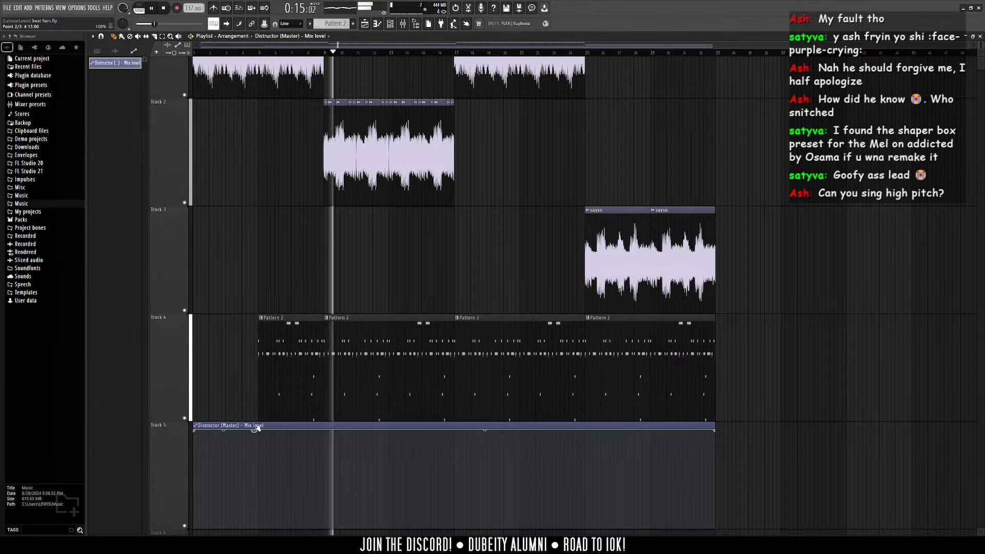
left_click(258, 527)
left_click(162, 9)
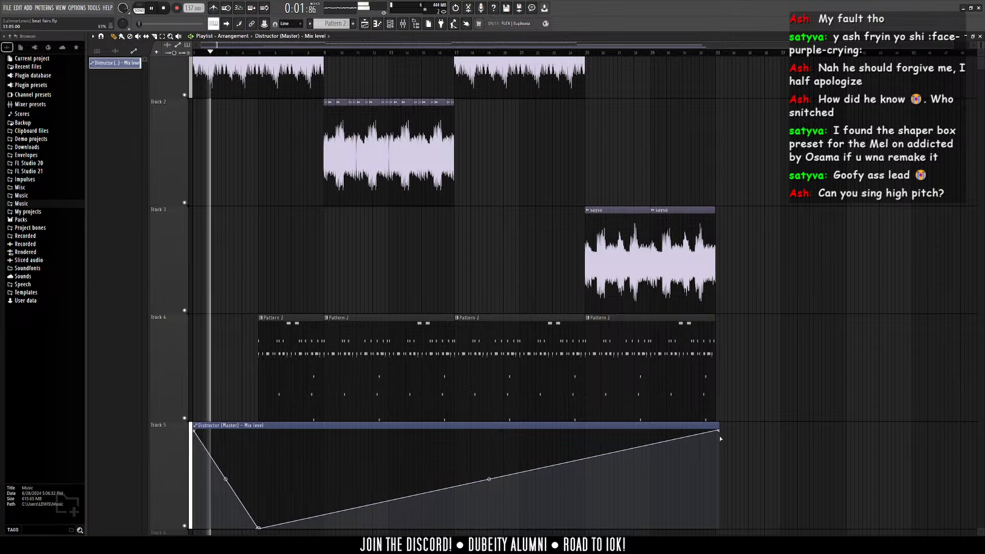
left_click_drag(719, 436, 715, 525)
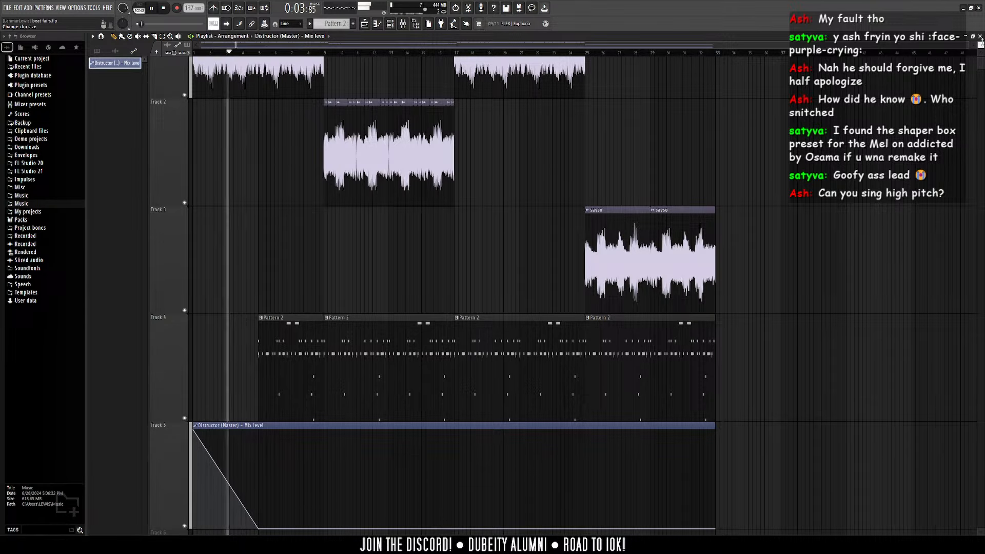
Step: Lower the mixer levels of Insert 1, Insert 3 and Insert 4 slightly, and mute Insert 3
scroll(825, 334, "down", 3)
scroll(860, 139, "up", 1)
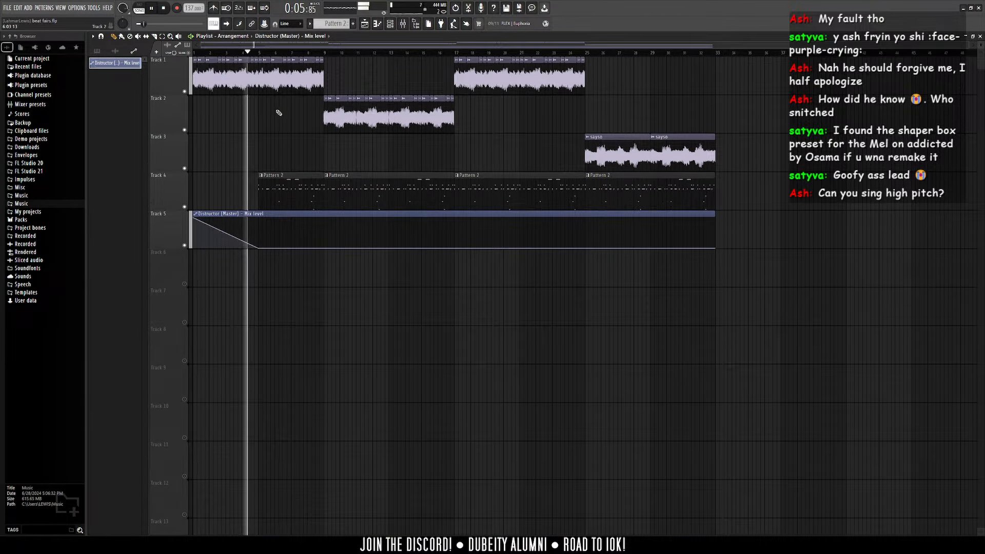
left_click(402, 24)
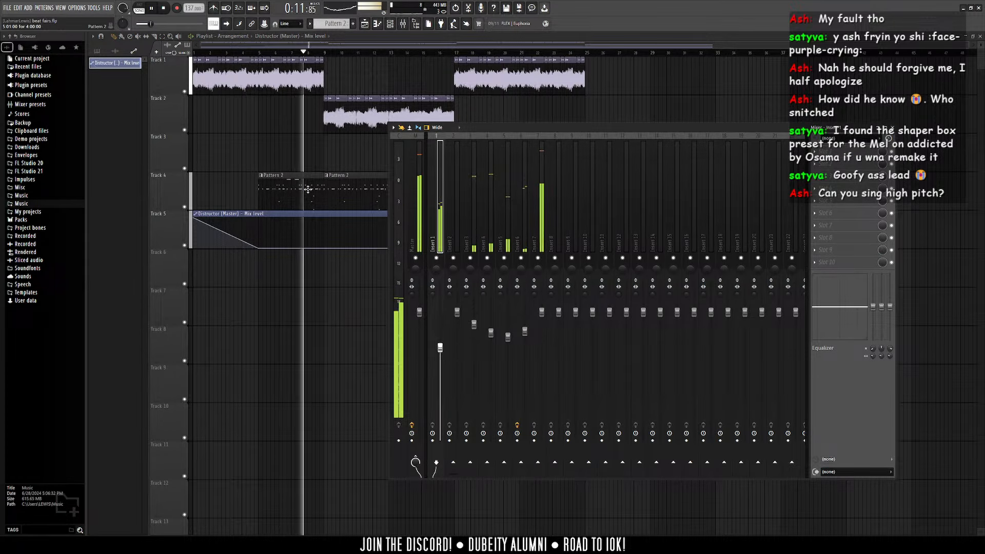
key("F9")
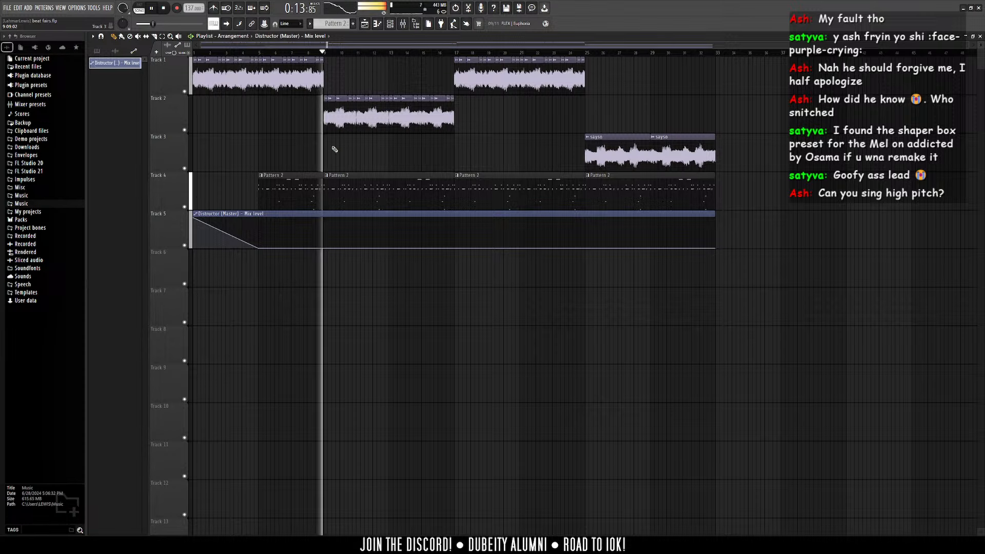
key("F9")
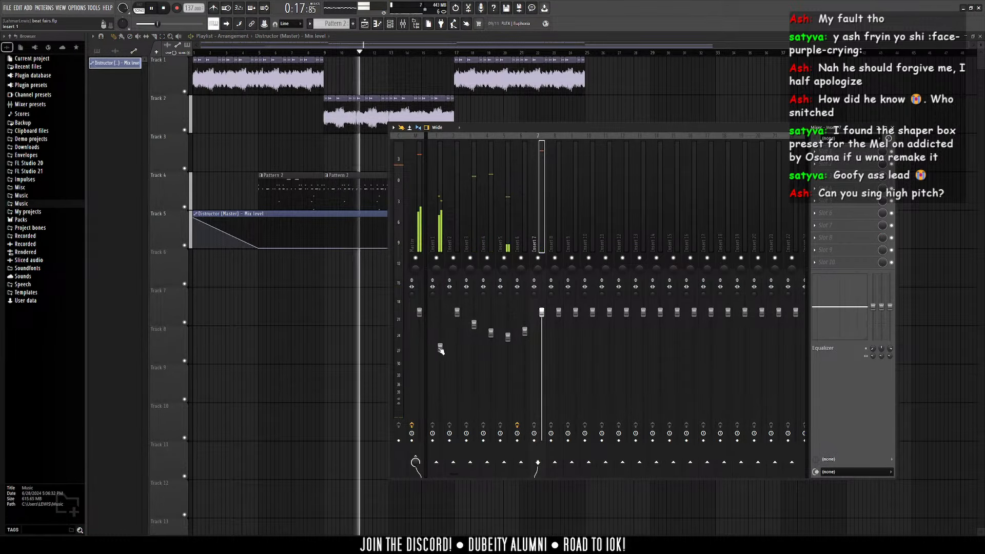
left_click(491, 334)
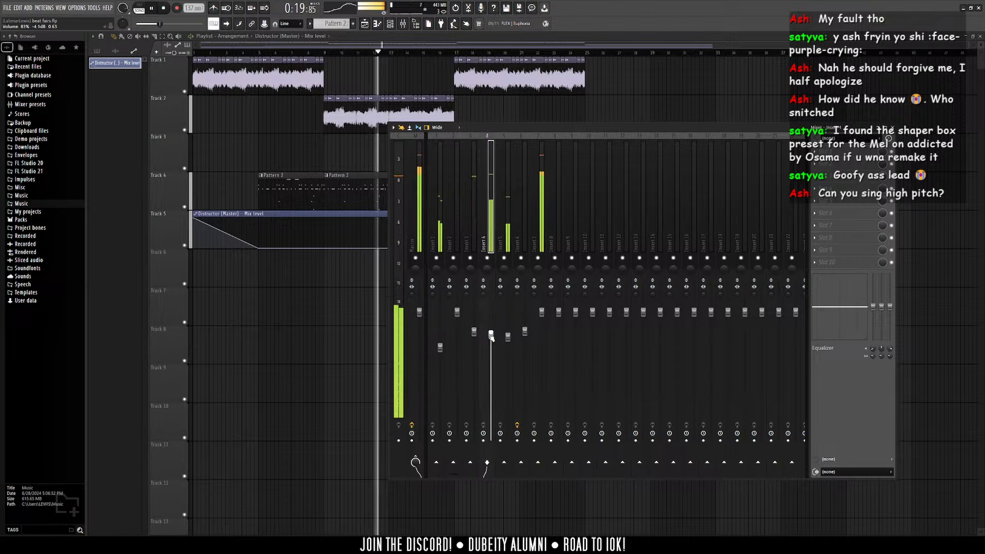
left_click(470, 258)
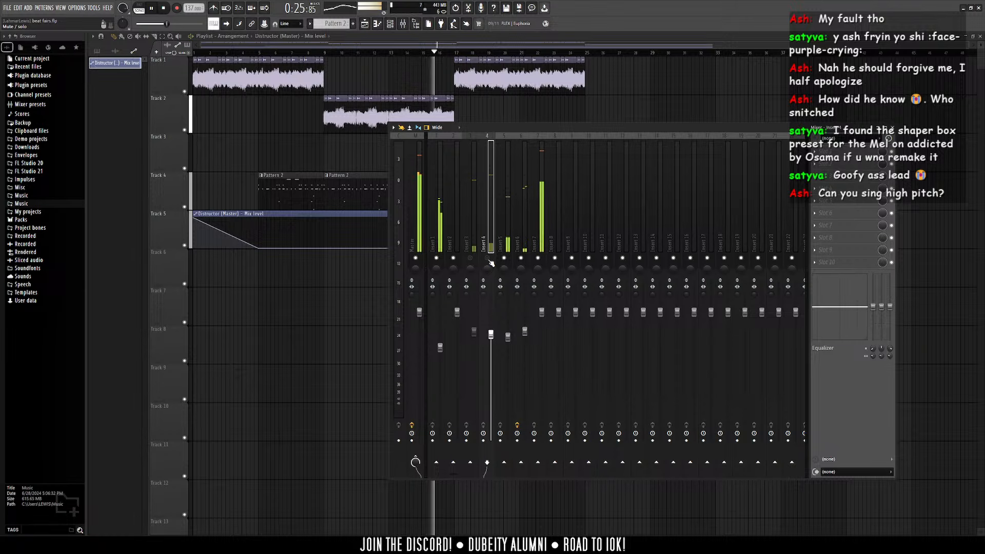
key("F9")
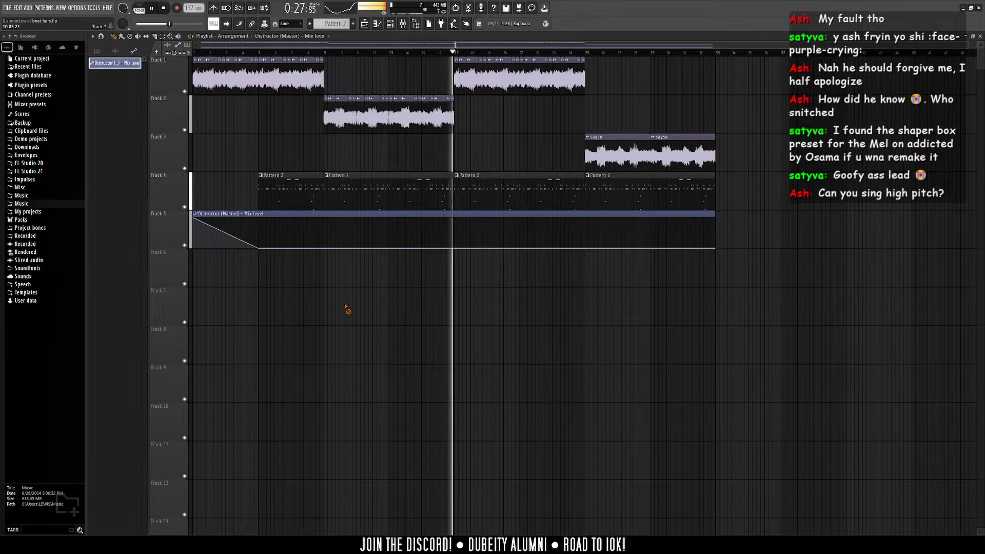
Step: Raise the last two notes of bar 4 in Pattern 2's 808 - Dreaming Of part by one semitone to F#5
key("F7")
left_click(272, 36)
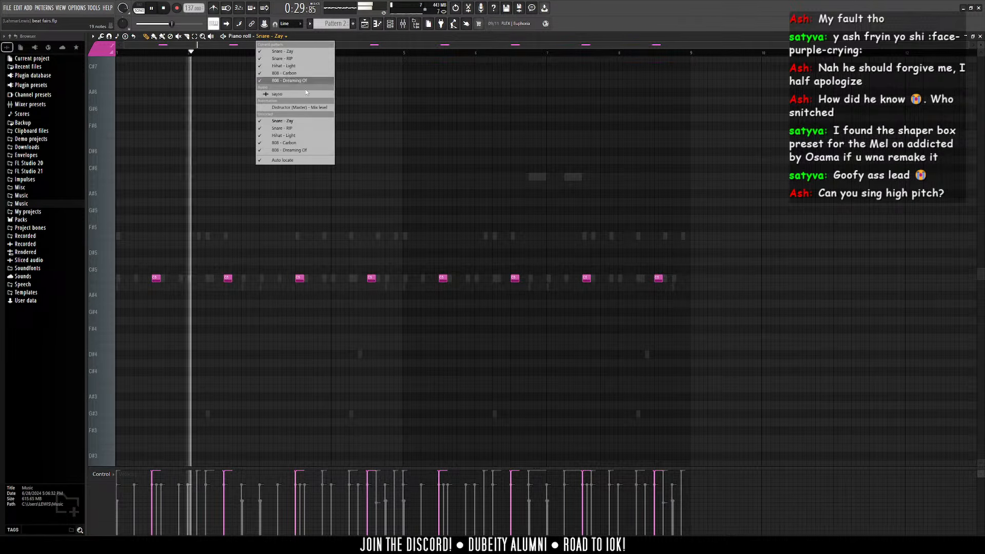
left_click(303, 150)
left_click_drag(395, 237, 395, 228)
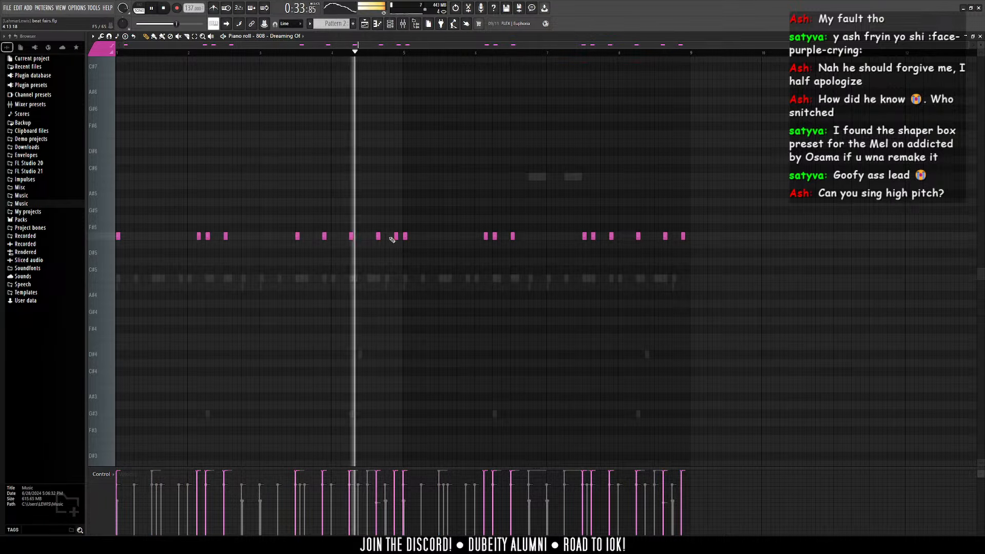
left_click(272, 51)
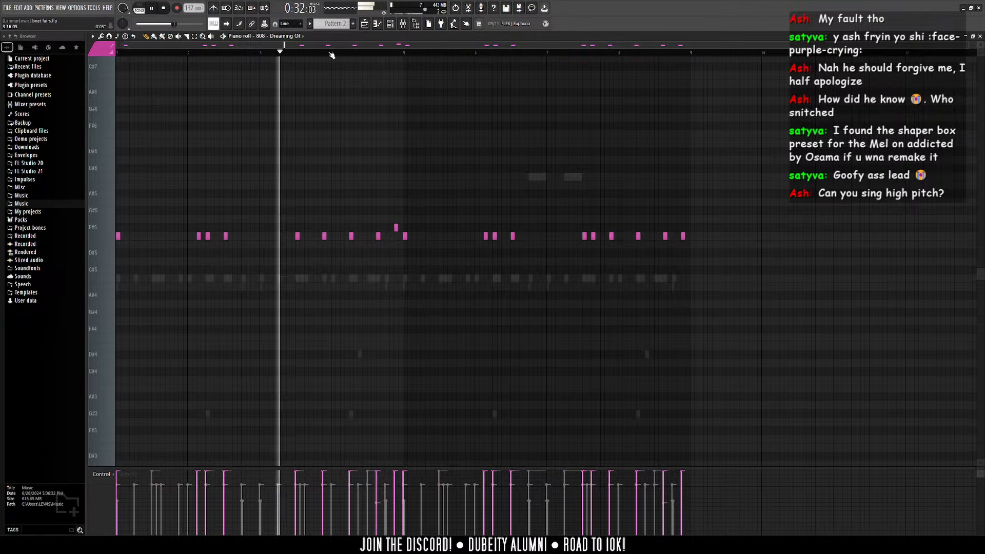
scroll(424, 251, "up", 4)
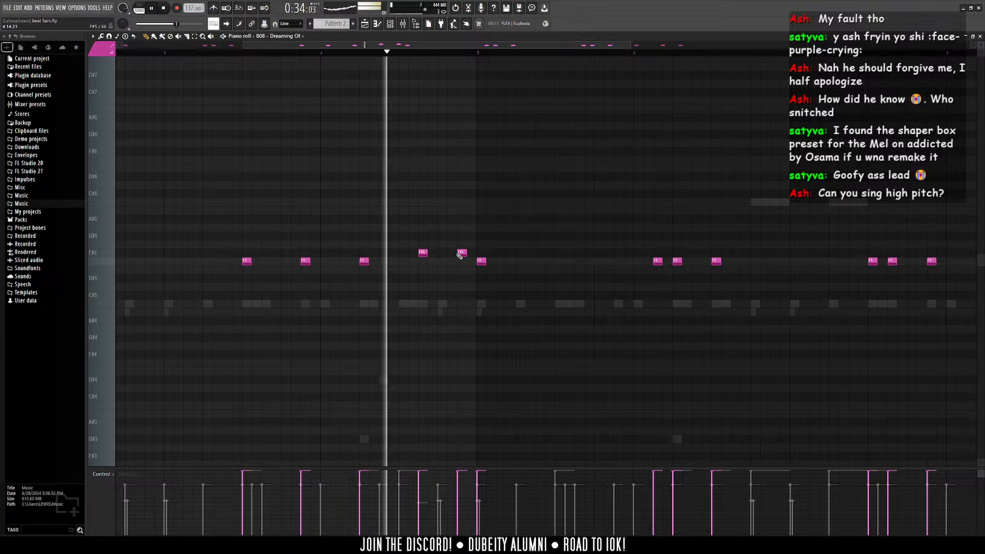
left_click_drag(461, 252, 458, 254)
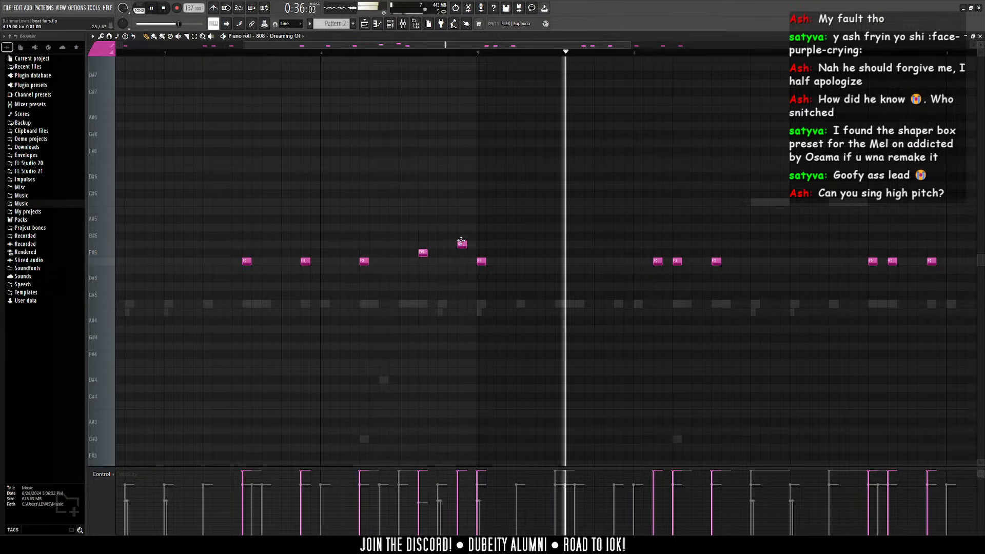
Step: Raise the final two 808 - Dreaming Of notes in bar 8 to F#5
scroll(398, 54, "down", 4)
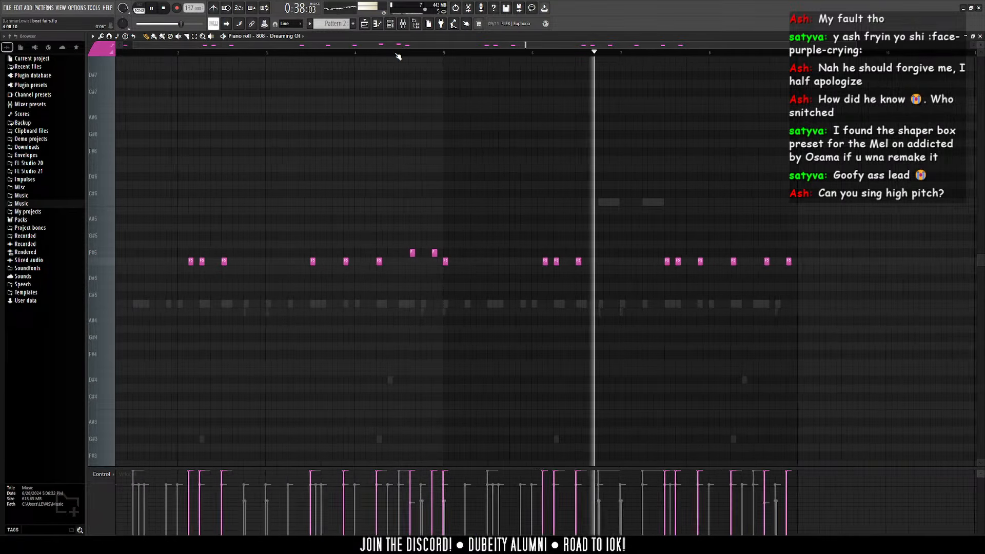
scroll(653, 55, "up", 4)
scroll(654, 56, "up", 1)
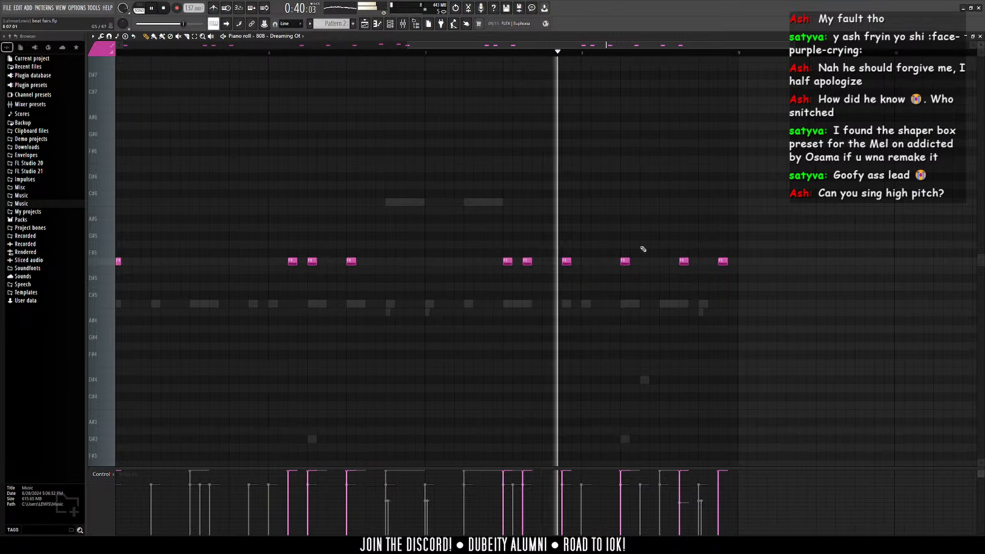
left_click_drag(682, 261, 683, 252)
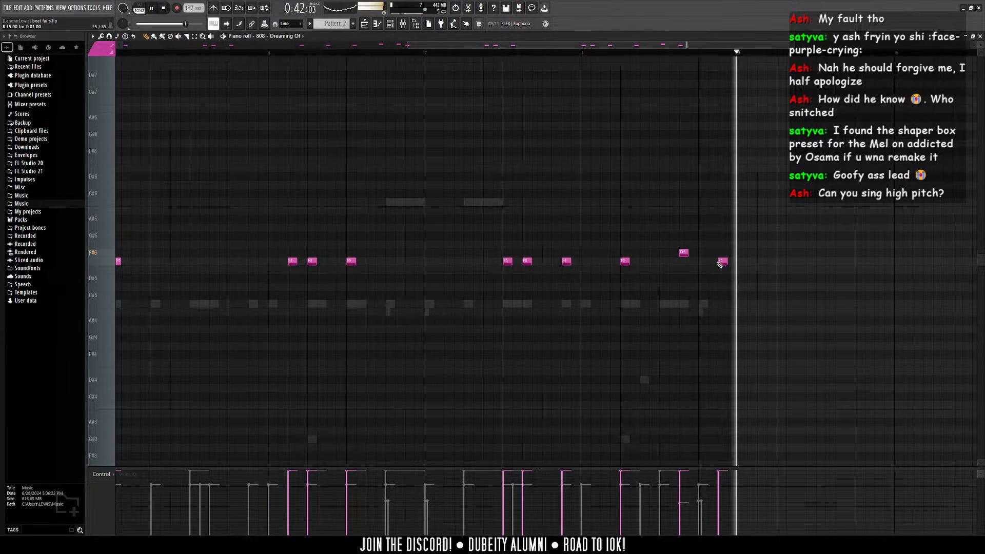
scroll(429, 58, "down", 4)
left_click_drag(684, 263, 683, 250)
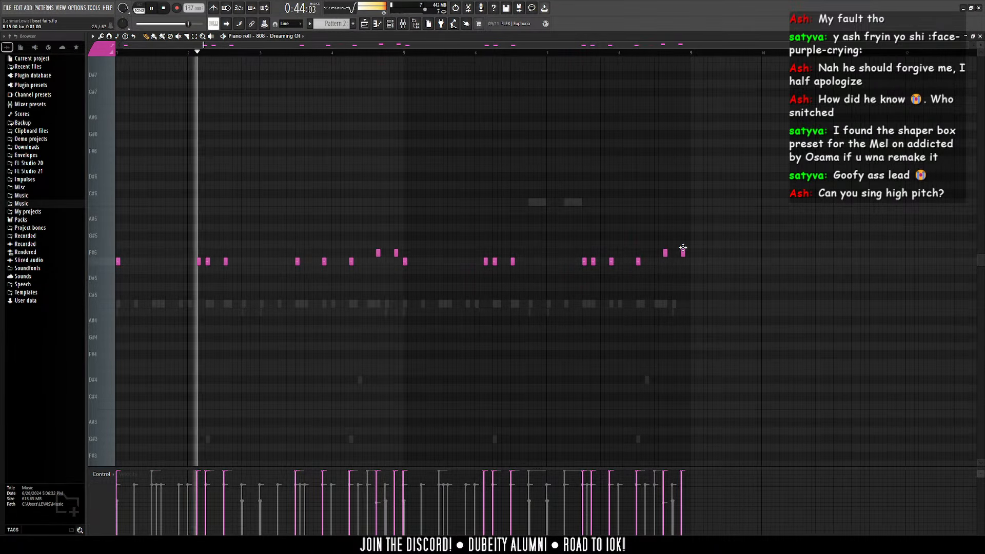
Step: Extend the playlist's Distructor mix level automation clip to bar 37, with a jump to full level at bar 33
key("F5")
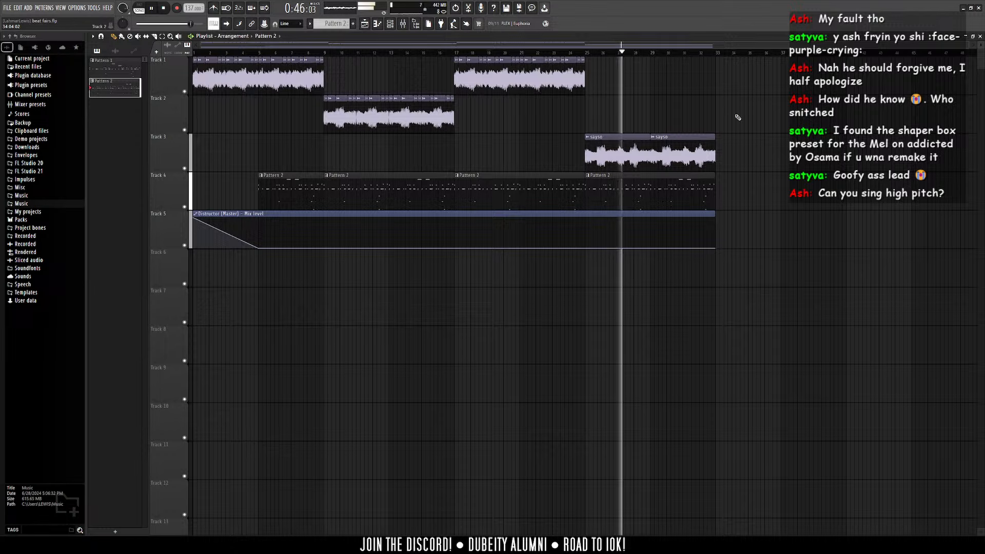
scroll(712, 336, "up", 3, "alt")
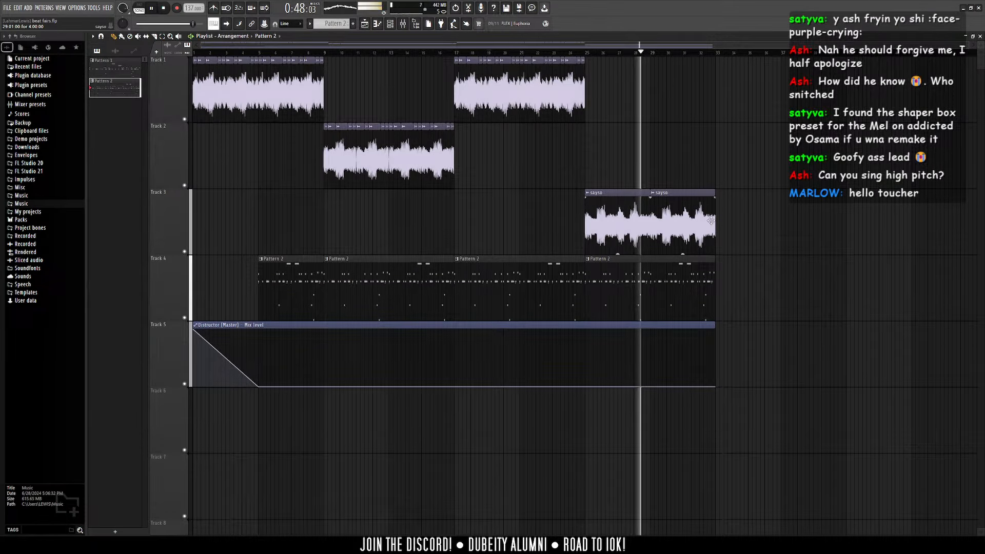
left_click_drag(717, 354, 720, 318)
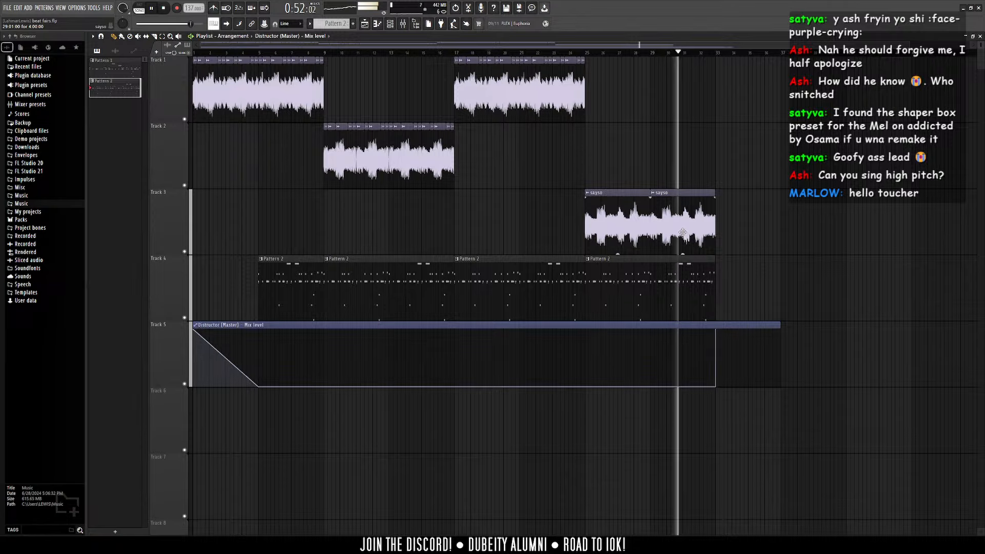
Step: Add another sayso audio clip on Track 3 from bar 33 to bar 37
left_click(710, 236)
left_click(719, 245)
left_click_drag(718, 245, 714, 244)
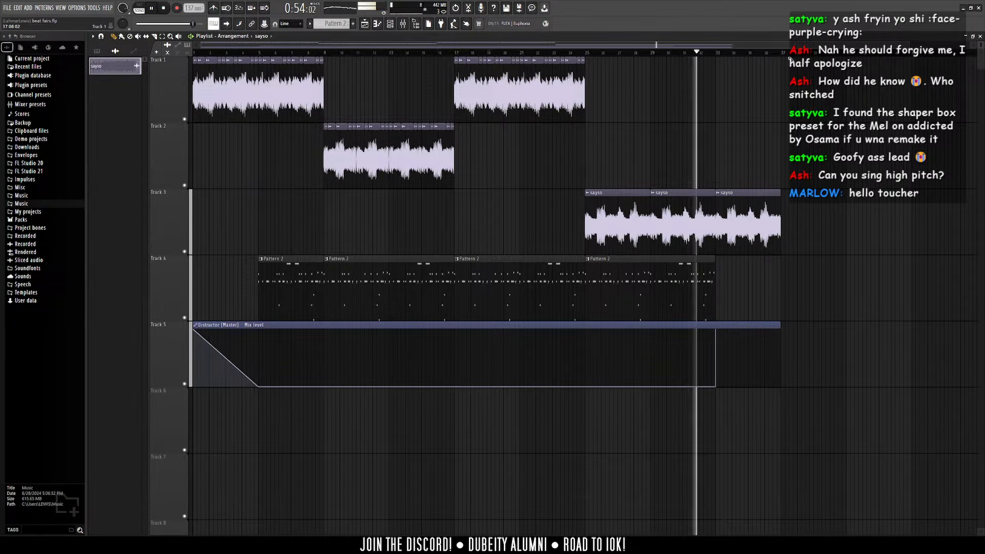
scroll(787, 50, "down", 3)
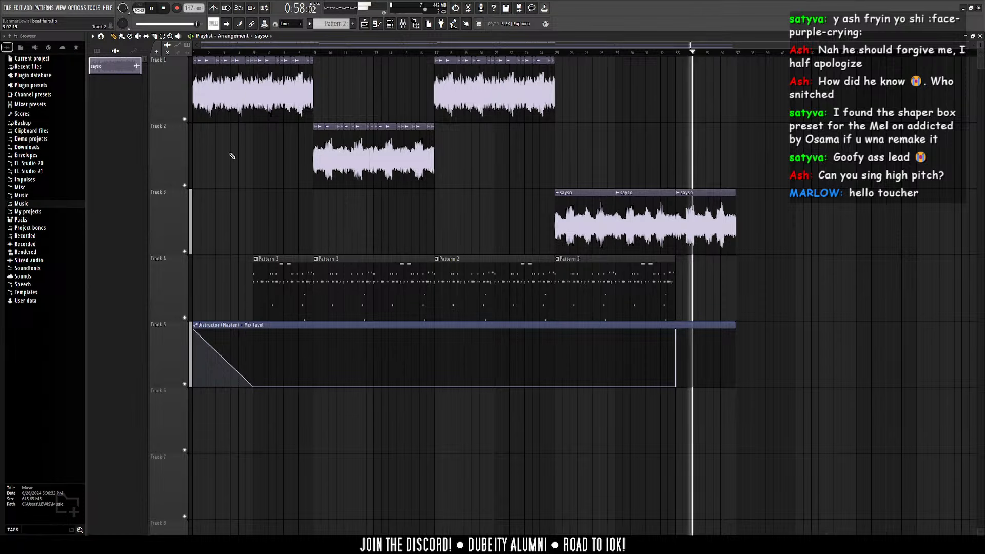
Step: Place a sayso audio clip on Track 3 over the four-bar intro and clear the clip selection
left_click(220, 221)
left_click_drag(434, 221, 253, 220)
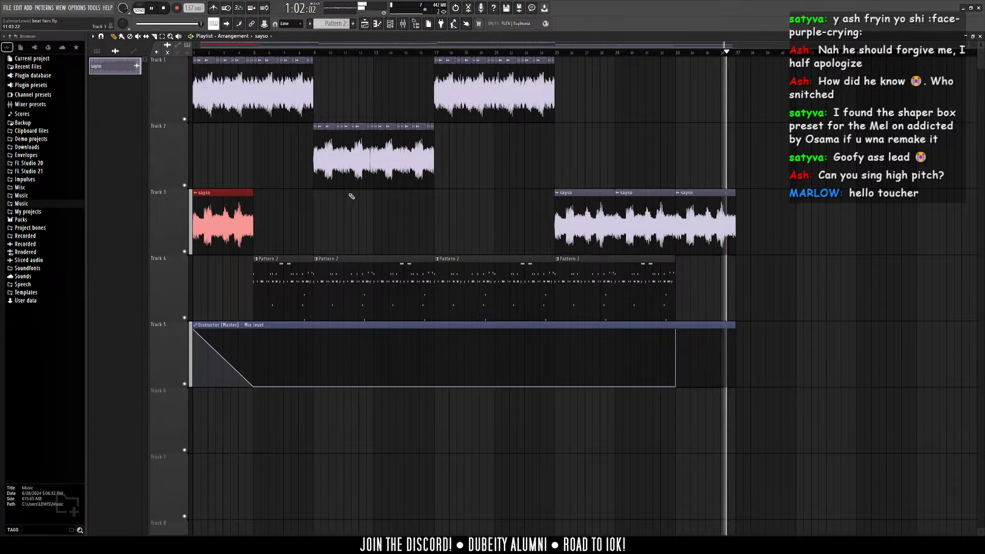
left_click_drag(352, 196, 257, 194)
Step: Copy the Track 1, Track 2 and Track 4 clips of bars 5 to 17 to bar 37, close the gap at the copied melody's start, and preview it
scroll(179, 132, "up", 2)
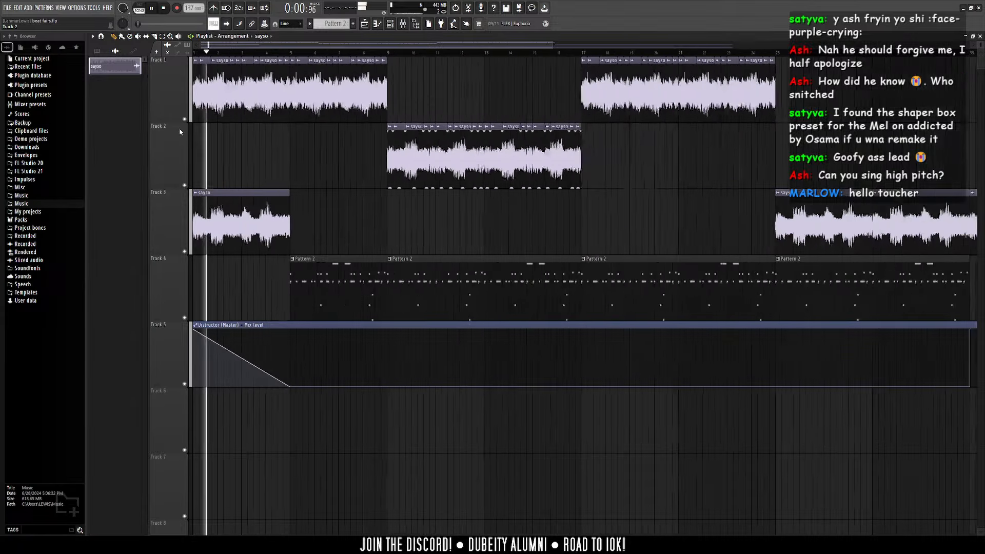
scroll(180, 132, "up", 3)
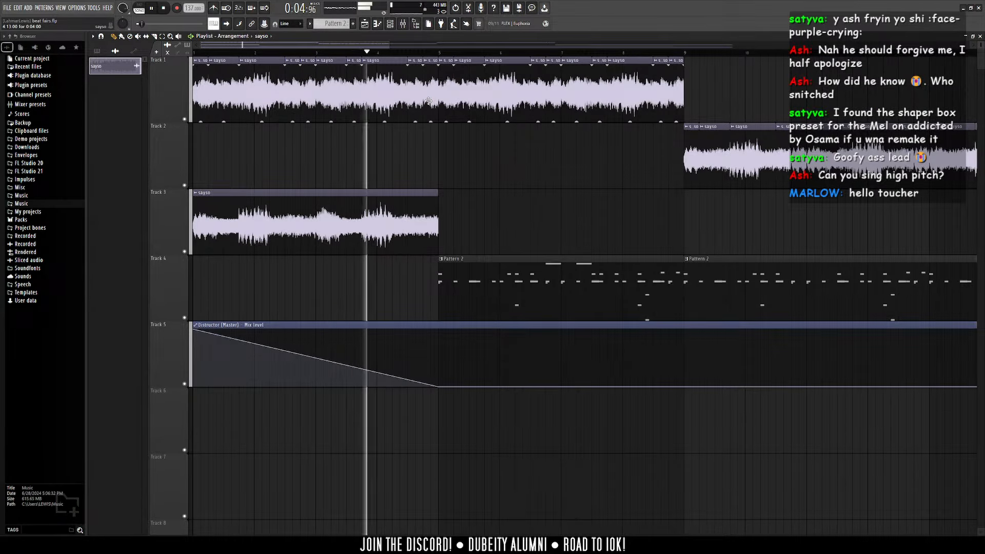
scroll(339, 232, "down", 4)
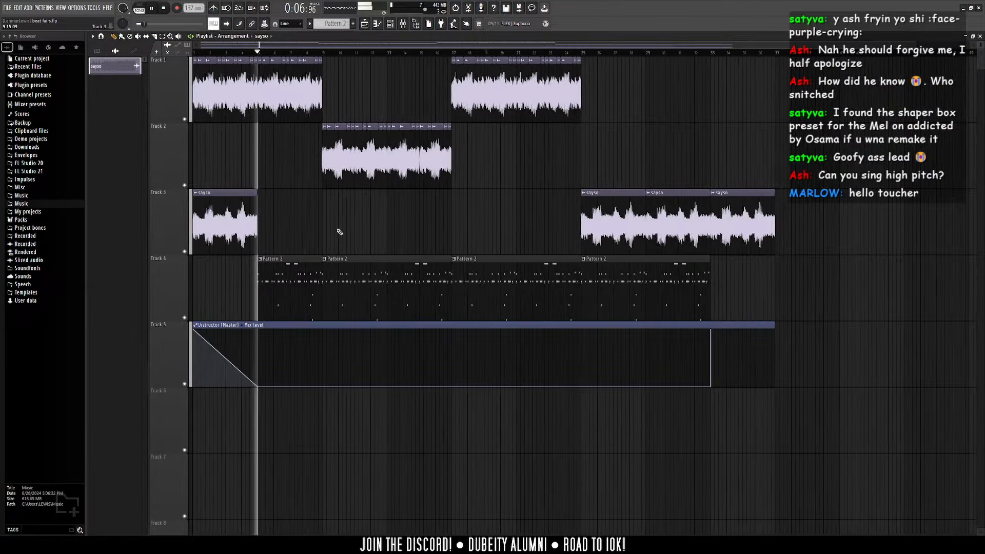
scroll(316, 237, "down", 1)
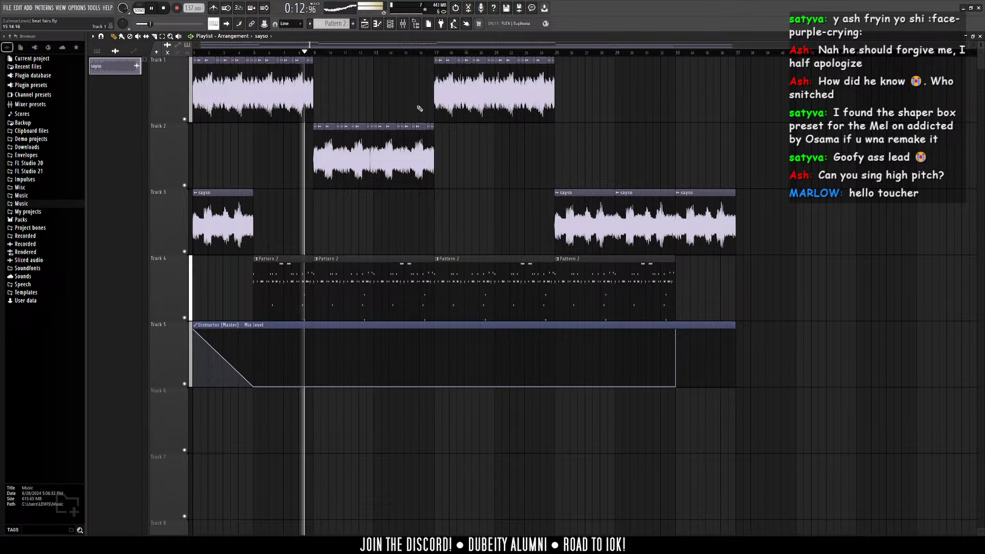
left_click_drag(420, 109, 256, 287)
left_click_drag(314, 284, 795, 288)
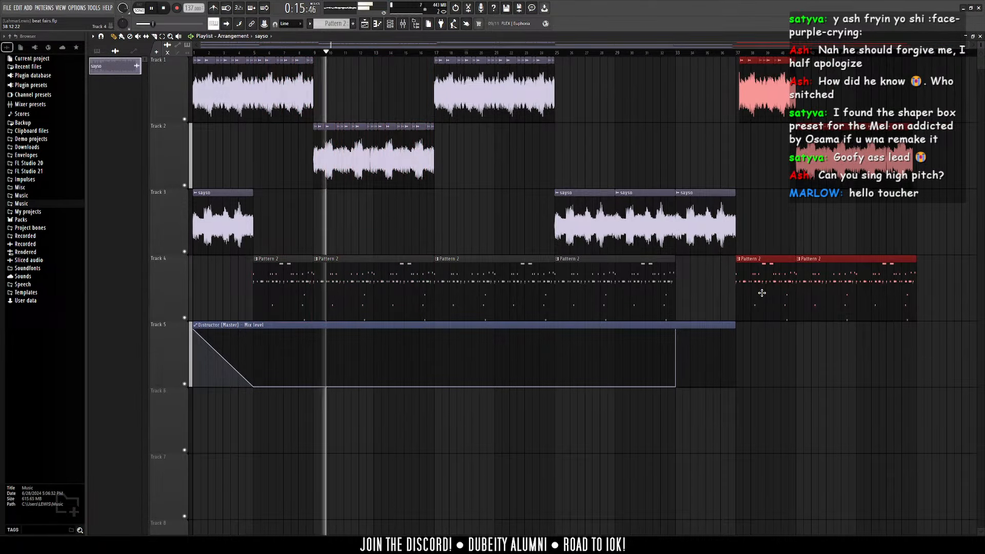
left_click(776, 218)
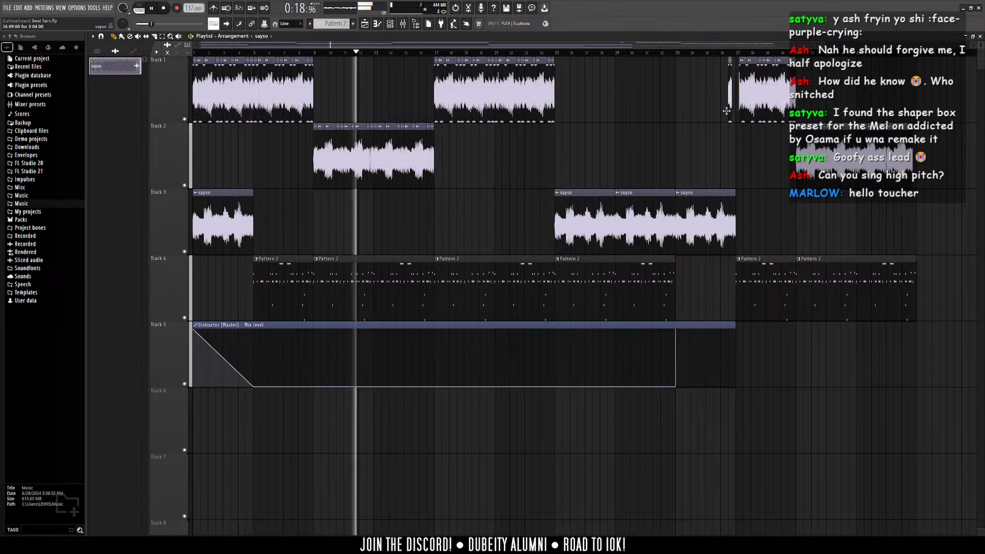
left_click(724, 53)
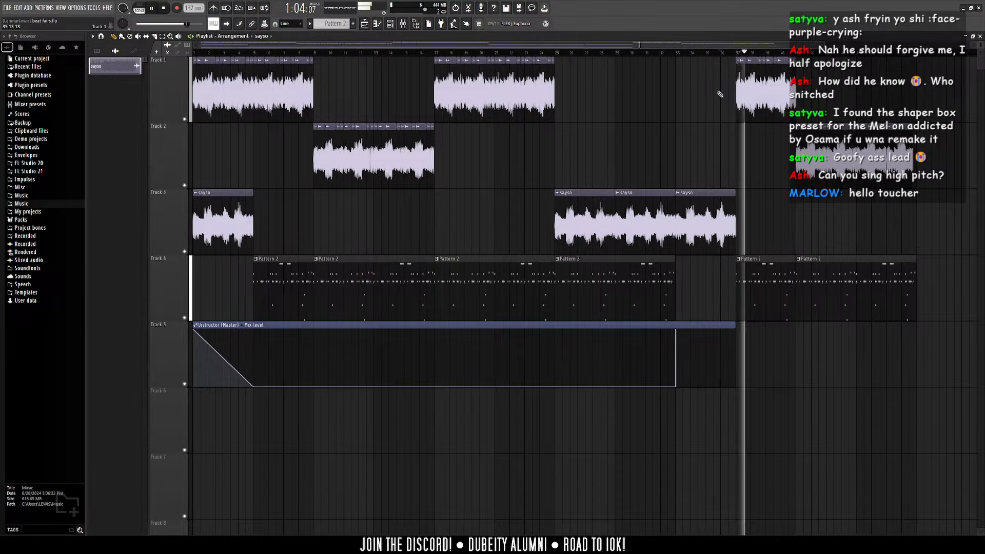
key("space")
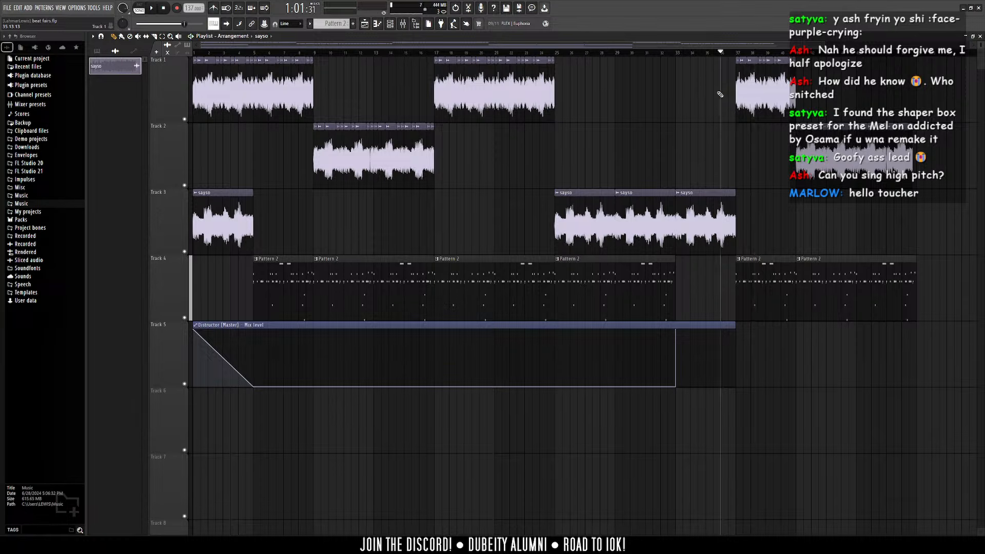
Step: Drop the Distructor mix level automation to zero at bar 37 and extend its clip to bar 49
left_click_drag(745, 330, 736, 325)
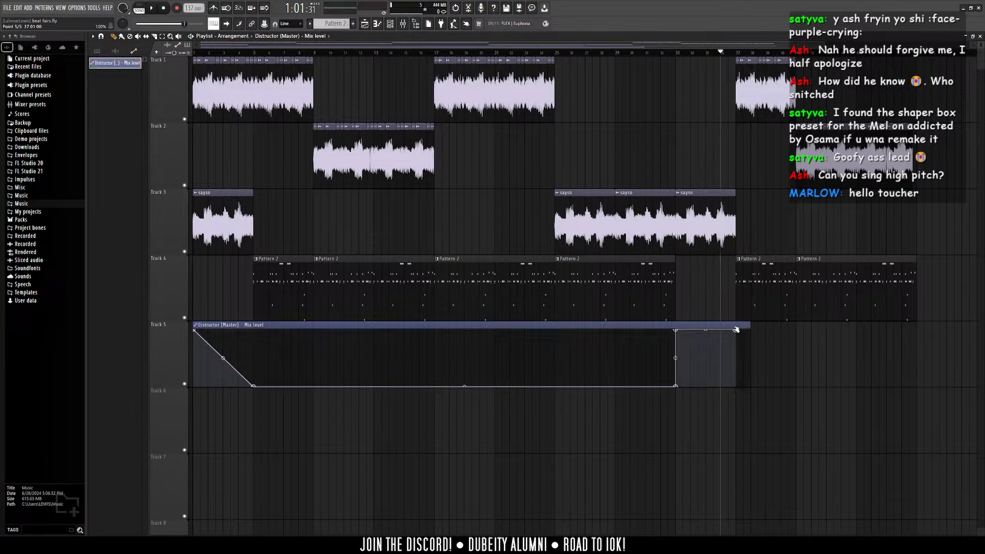
left_click_drag(749, 325, 867, 341)
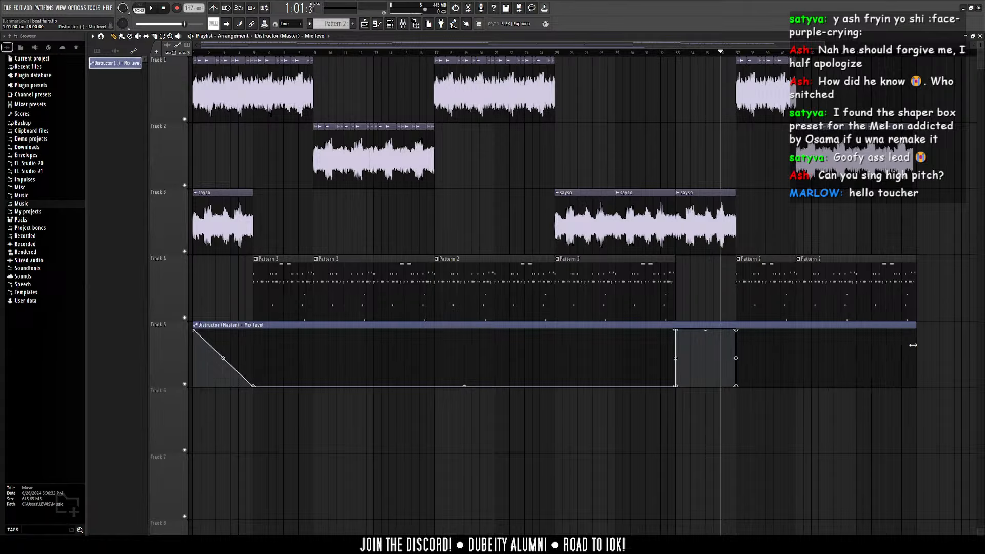
Step: Look over the extended arrangement up to bar 49 and save the project
scroll(441, 94, "down", 2)
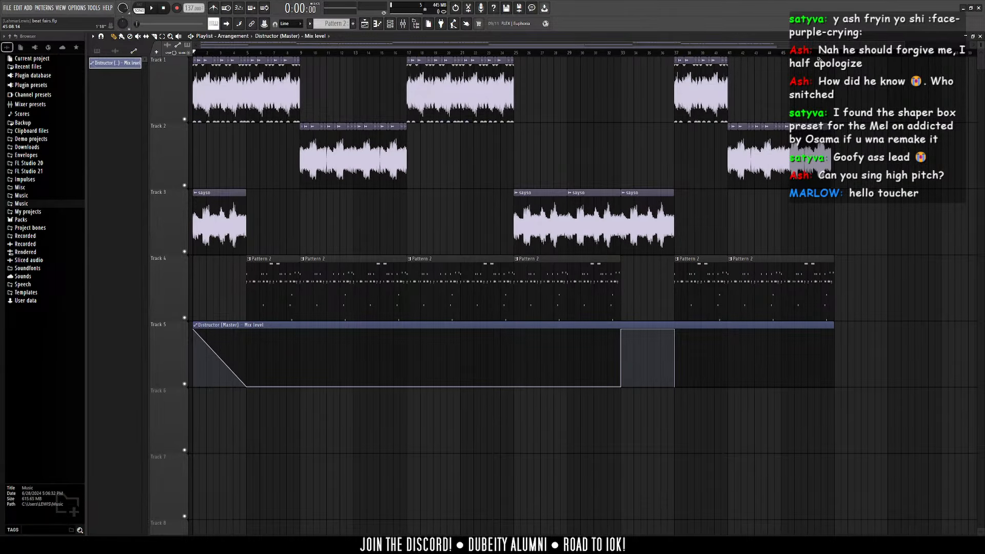
scroll(798, 88, "up", 2)
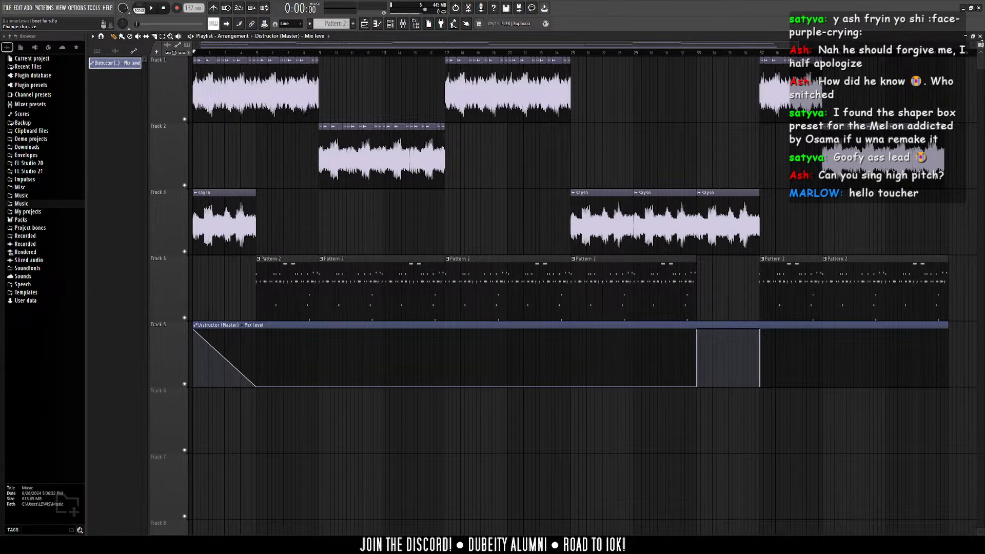
scroll(912, 216, "up", 2)
scroll(912, 216, "up", 3)
scroll(912, 216, "down", 3)
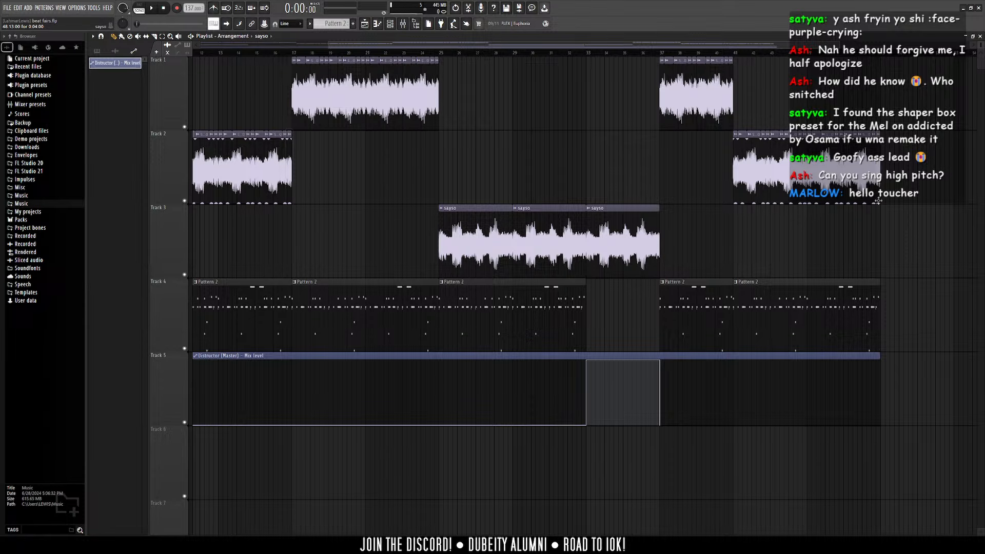
key("ctrl+s")
Step: Shorten the last Track 3 sayso clip before bar 37 to 3:12:00 and move the Distructor mix level drop slightly ahead of bar 37
scroll(878, 201, "down", 2)
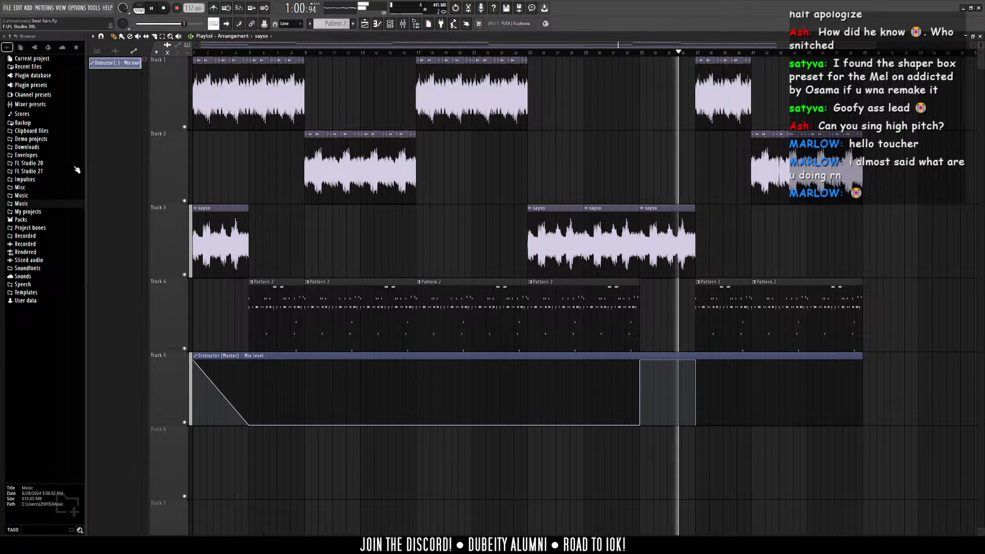
scroll(714, 53, "up", 5)
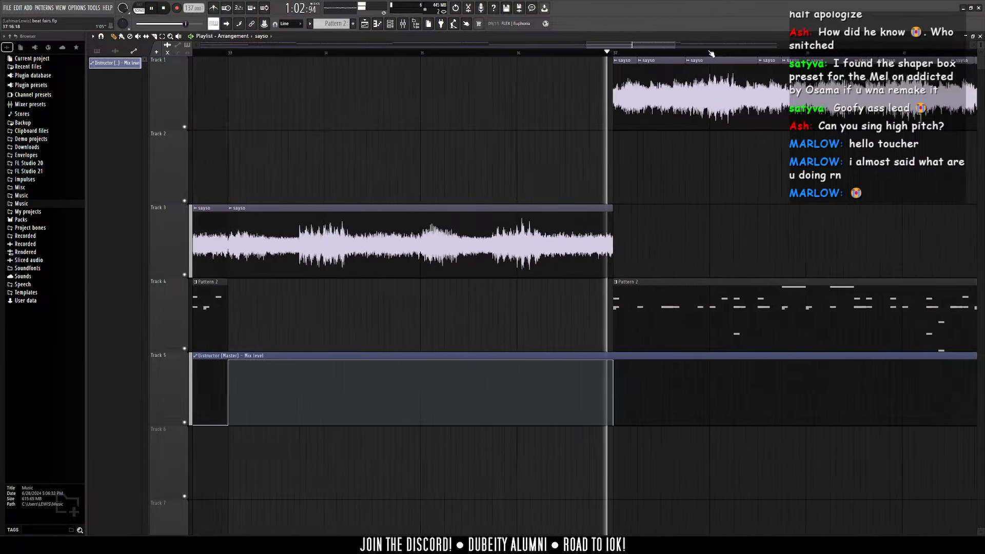
left_click(242, 51)
left_click_drag(561, 246, 528, 246)
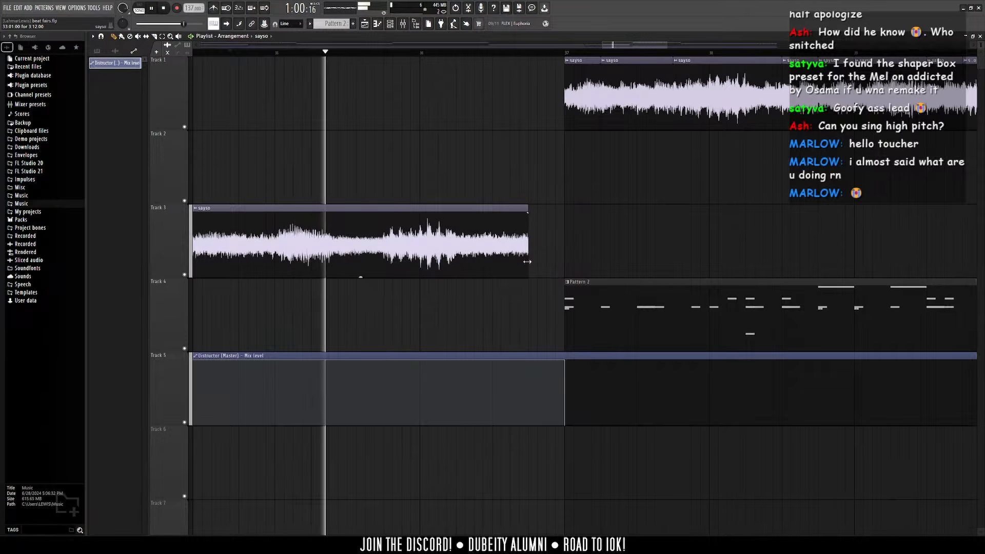
left_click_drag(564, 356, 537, 354)
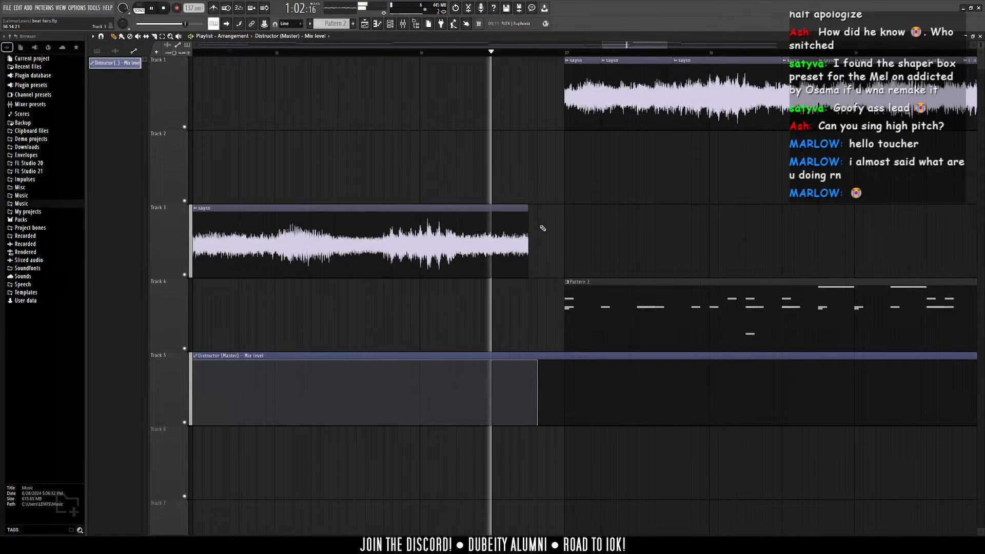
Step: Preview the transition into bar 37, stop playback, and move the Distructor mix level drop back to bar 37
scroll(518, 57, "down", 4)
scroll(641, 56, "down", 4)
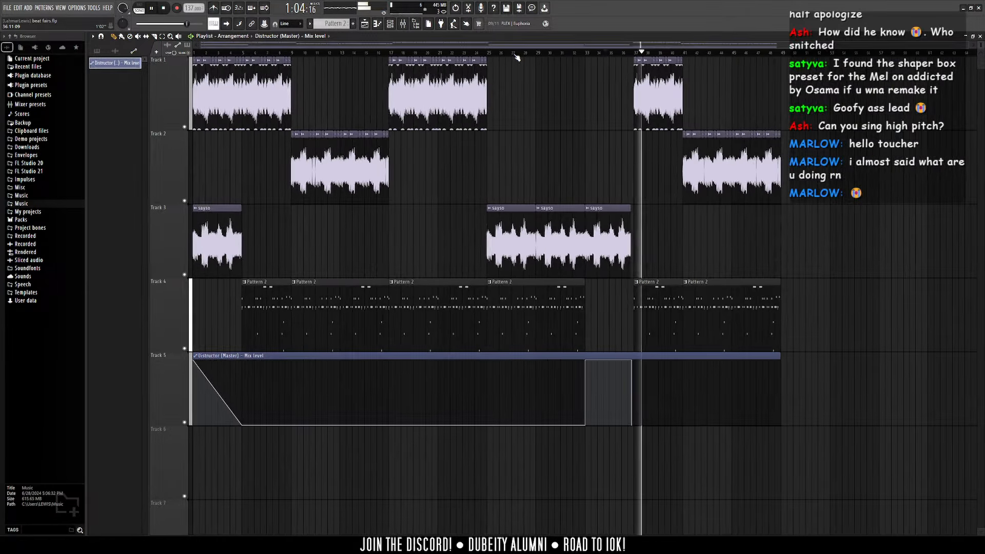
scroll(647, 57, "up", 2)
scroll(645, 56, "up", 4)
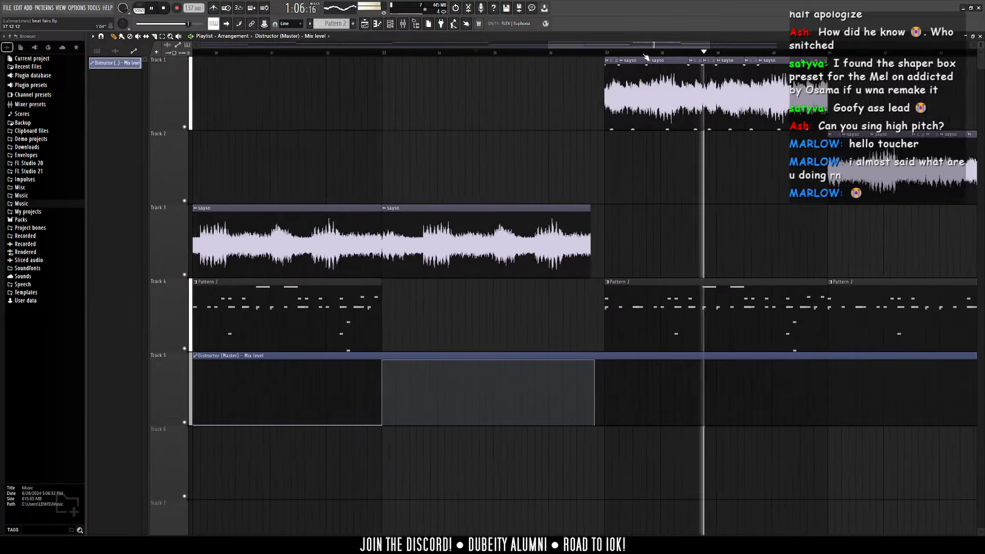
scroll(645, 57, "down", 5)
scroll(646, 57, "up", 6)
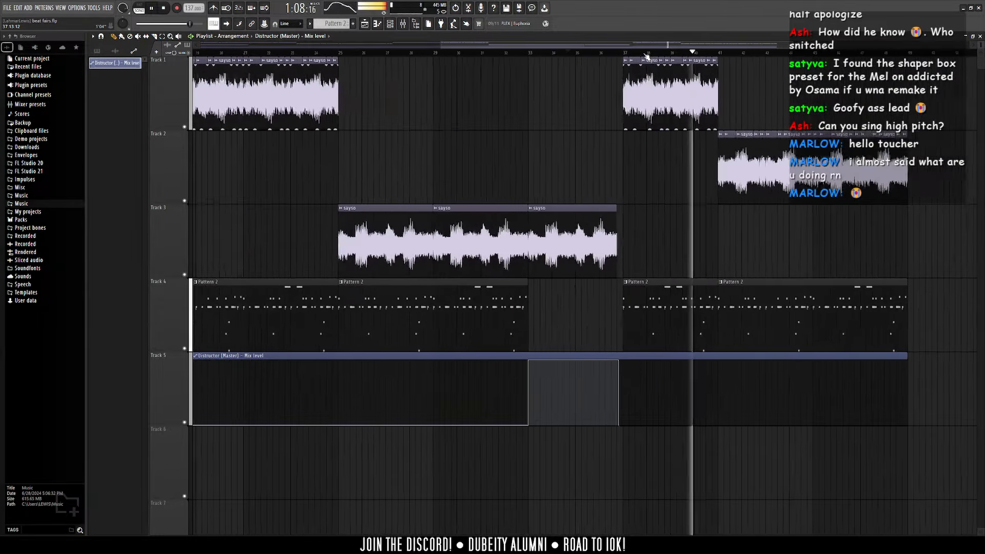
left_click(159, 8)
scroll(606, 55, "up", 5)
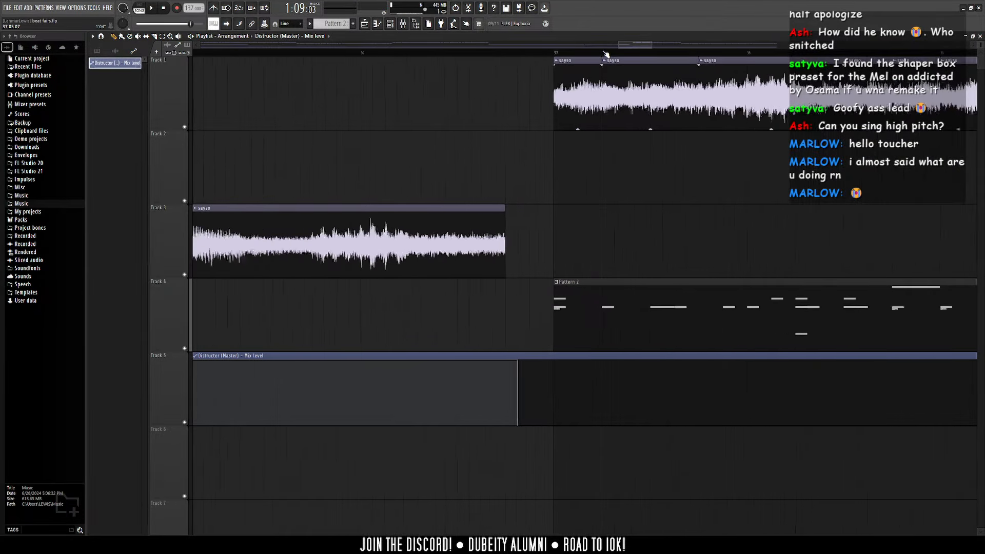
left_click_drag(483, 362, 532, 364)
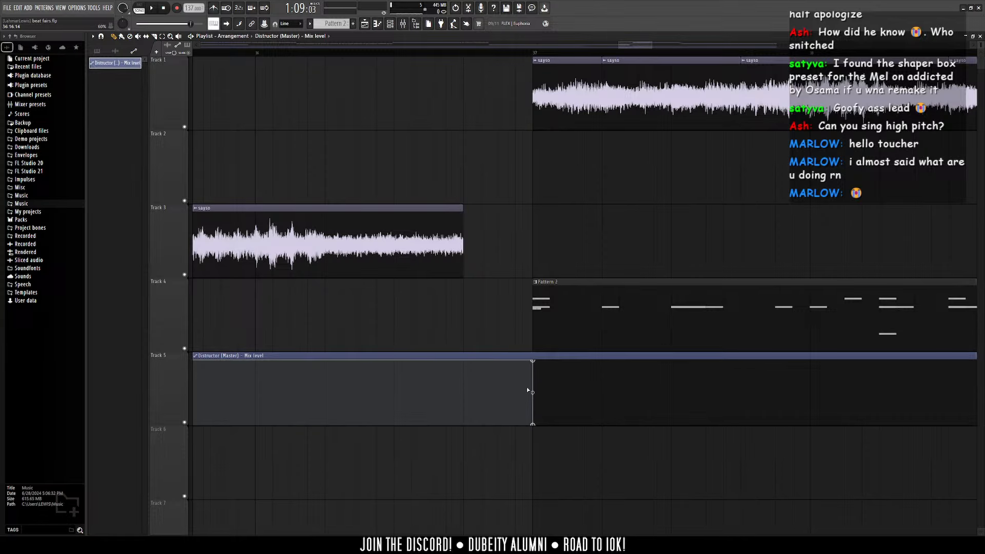
Step: Preview the transition from the end of the shortened sayso clip and place the Distructor mix level drop at 36:15:00
scroll(463, 52, "up", 2)
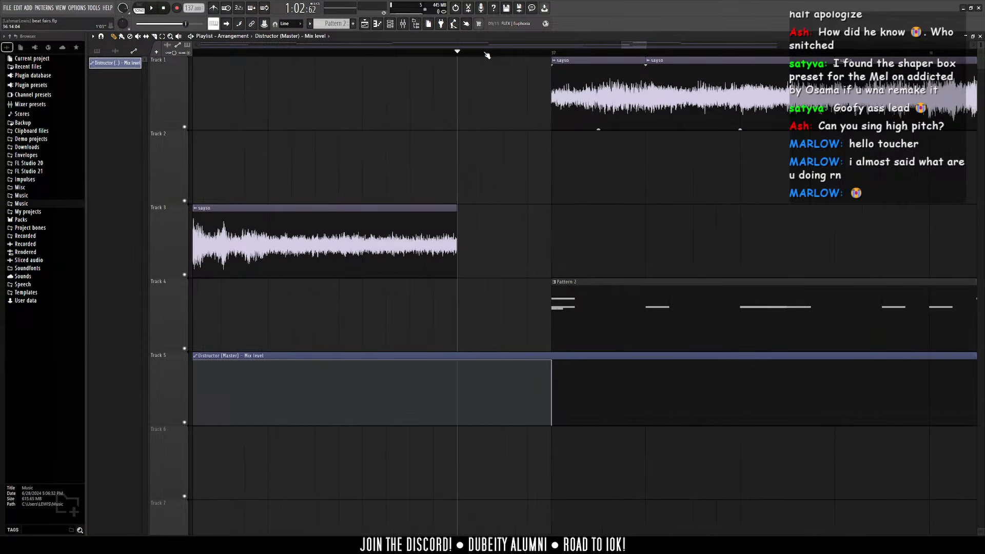
left_click(154, 10)
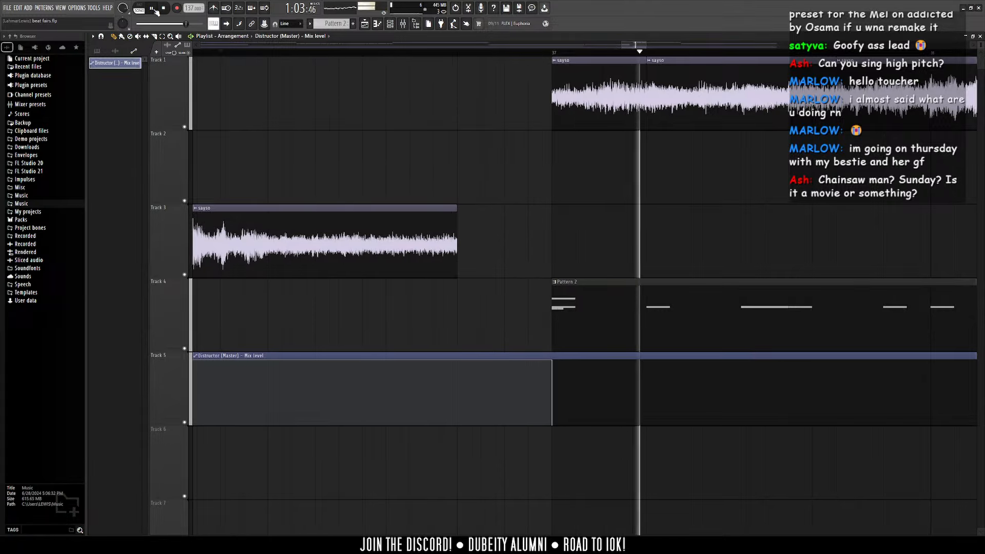
left_click(153, 8)
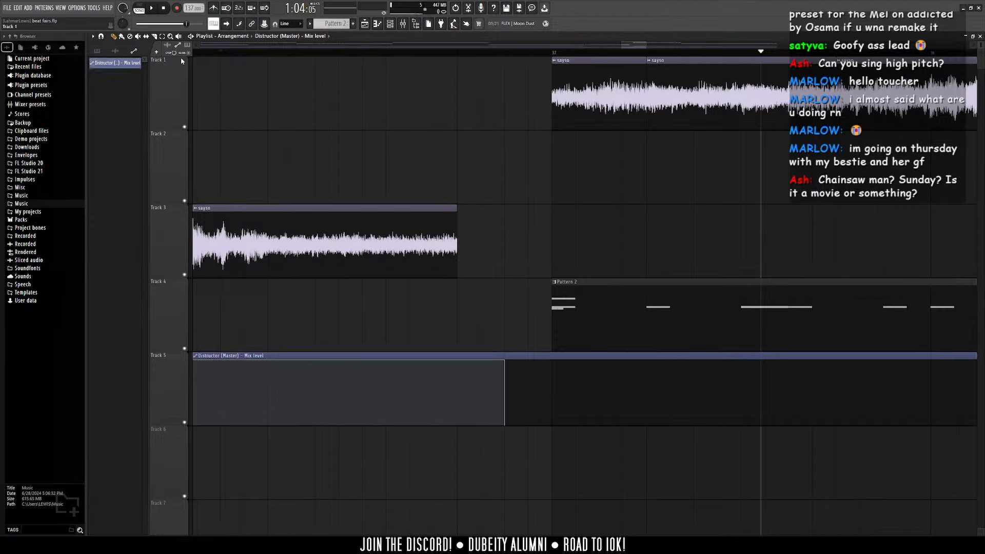
mouse_move(506, 363)
left_mouse_down()
mouse_move(533, 359)
mouse_move(493, 353)
left_mouse_up()
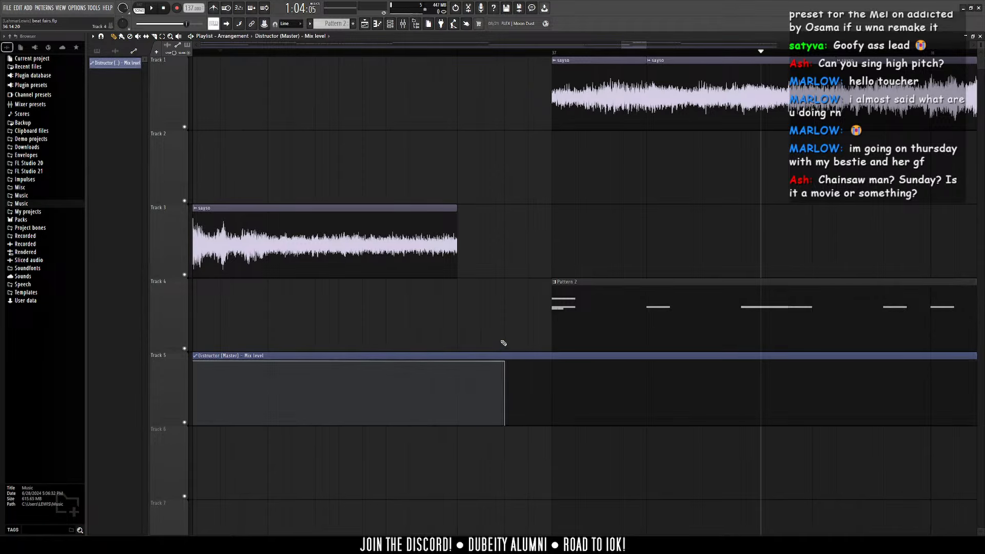
scroll(503, 343, "down", 3)
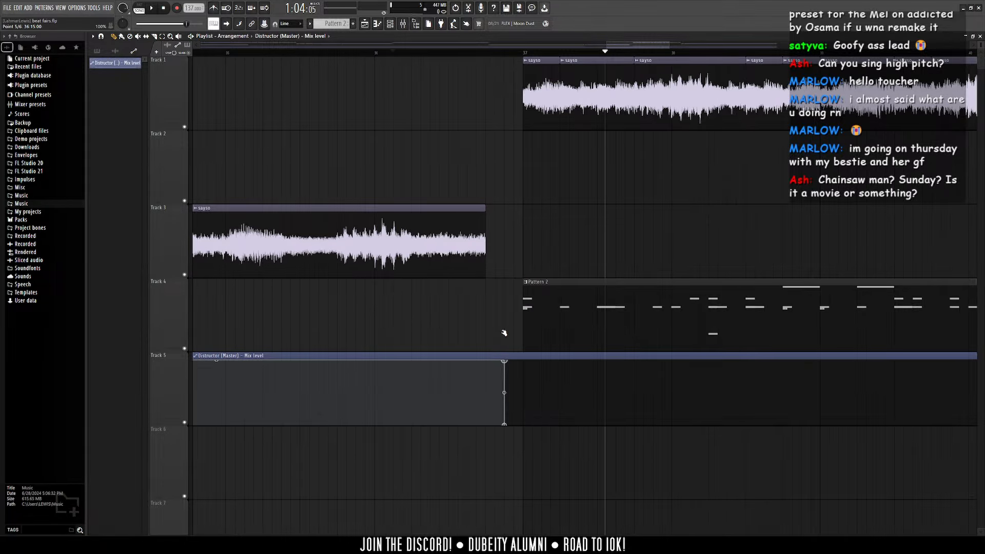
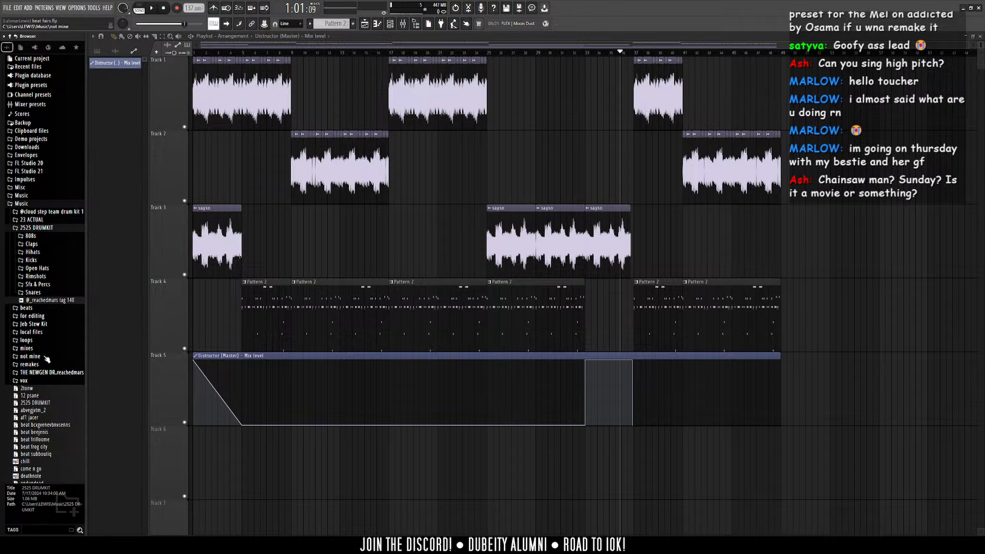
scroll(202, 55, "up", 10)
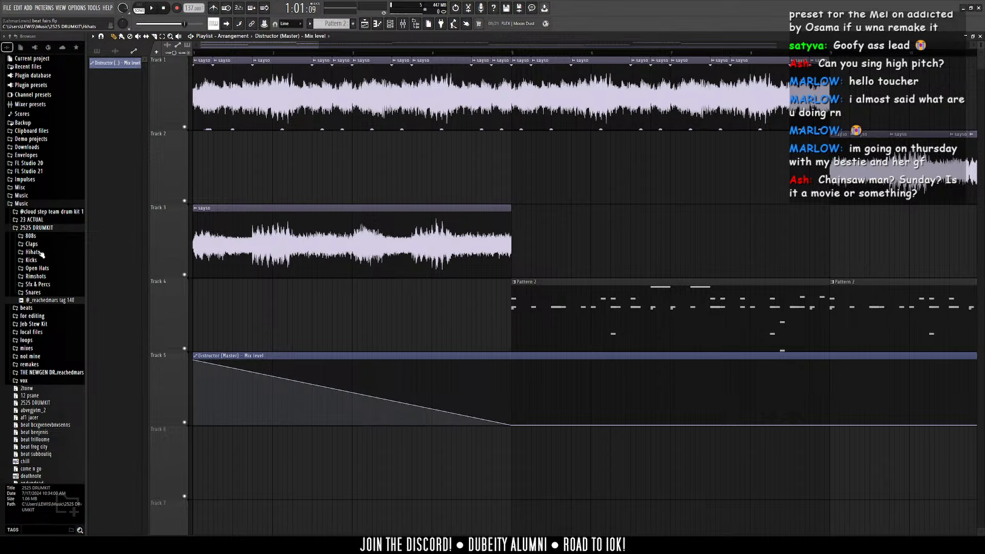
left_click(36, 221)
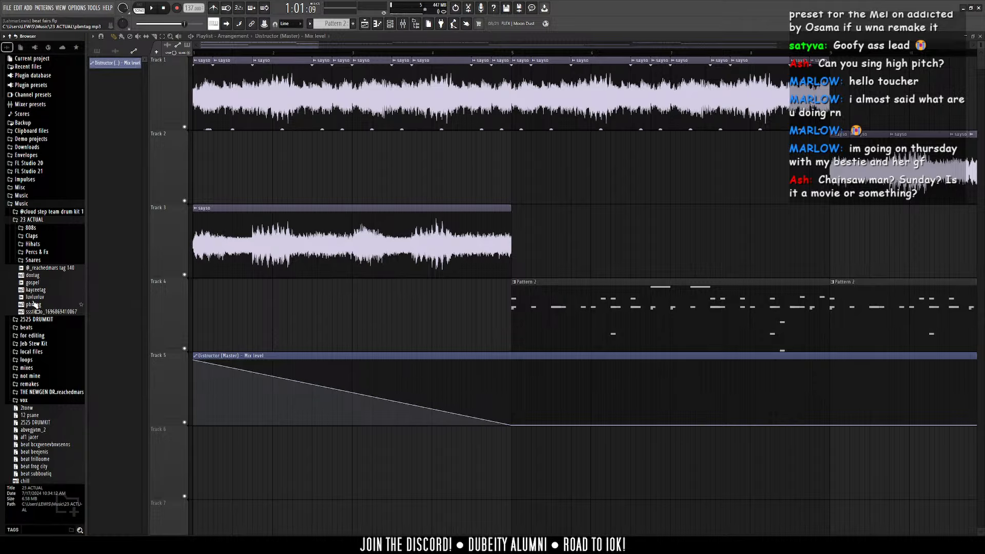
left_click(36, 291)
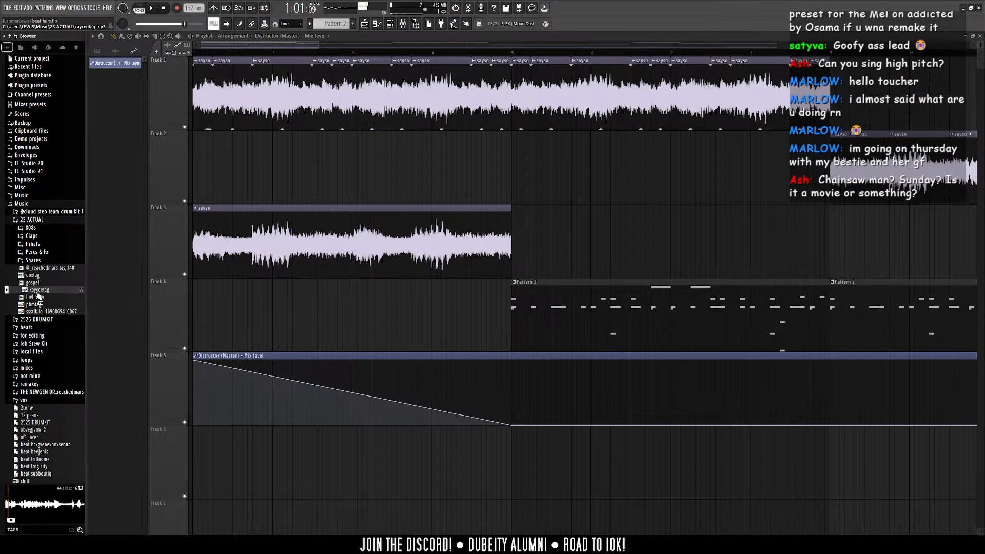
left_click_drag(45, 318, 197, 451)
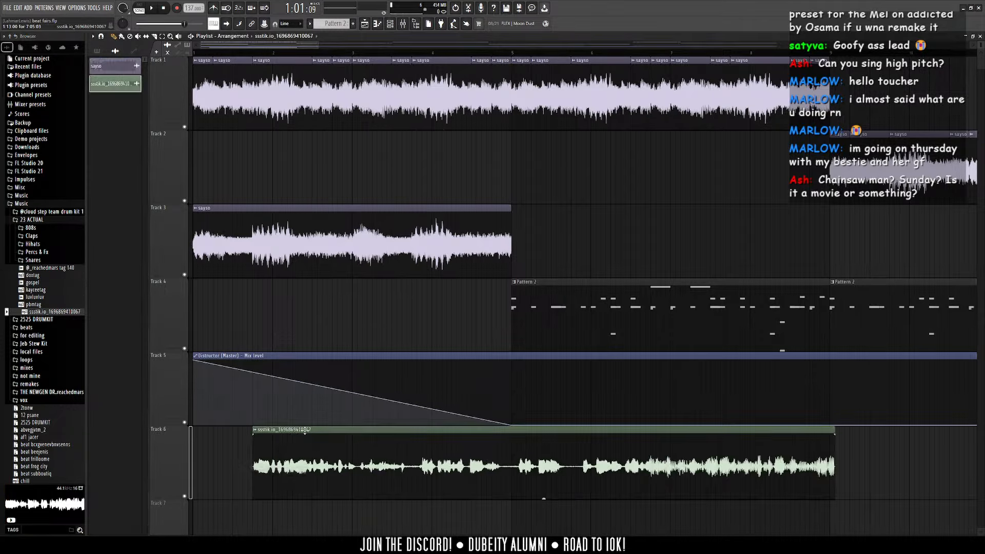
scroll(211, 460, "up", 5)
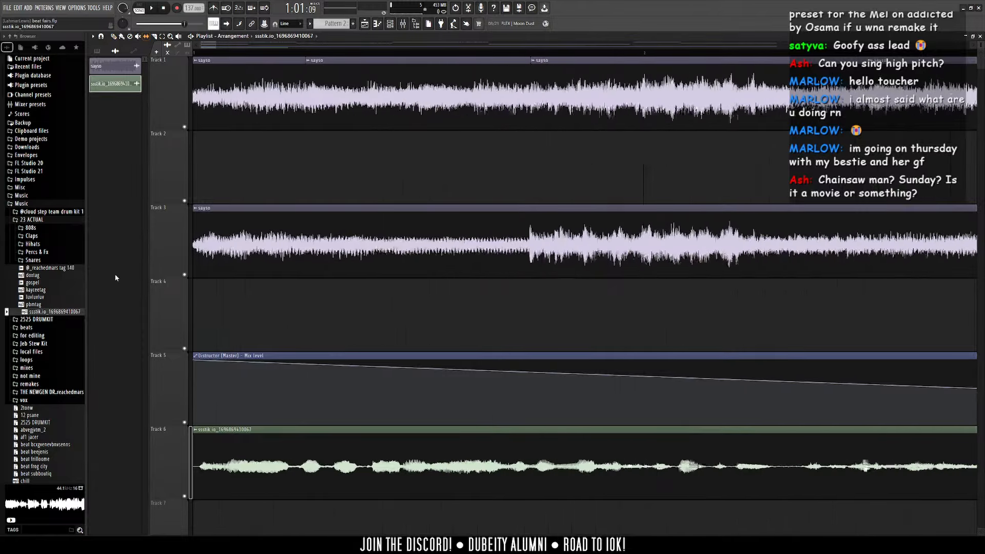
scroll(211, 459, "down", 5)
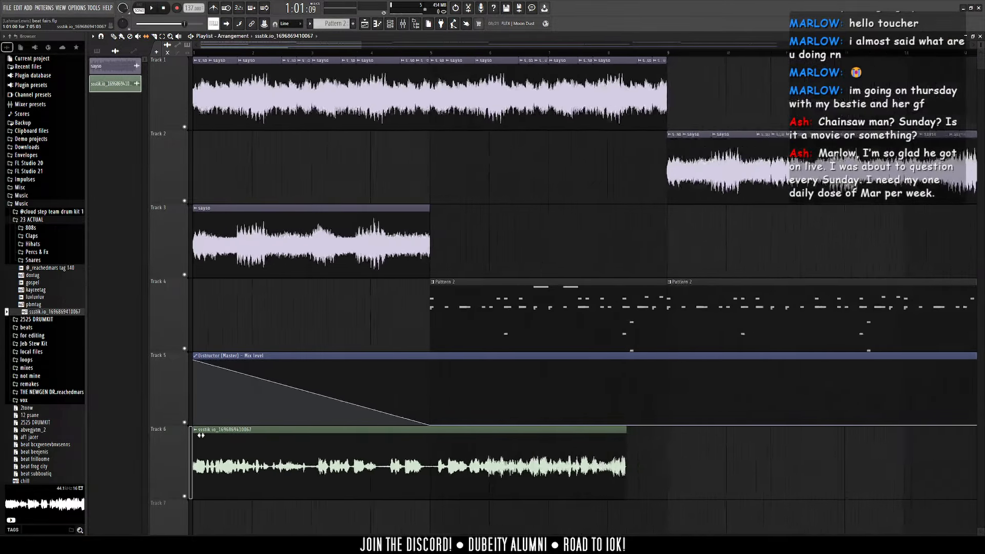
scroll(146, 302, "up", 4)
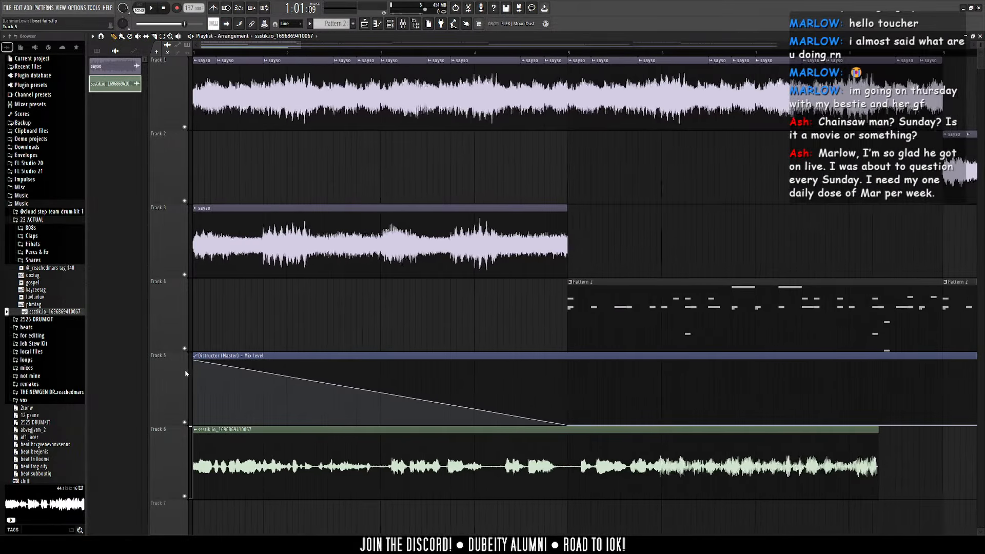
scroll(359, 410, "down", 2)
Step: Trim the end of the Track 6 sample clip to bar 5 so it covers the four-bar intro
left_click_drag(443, 431, 375, 441)
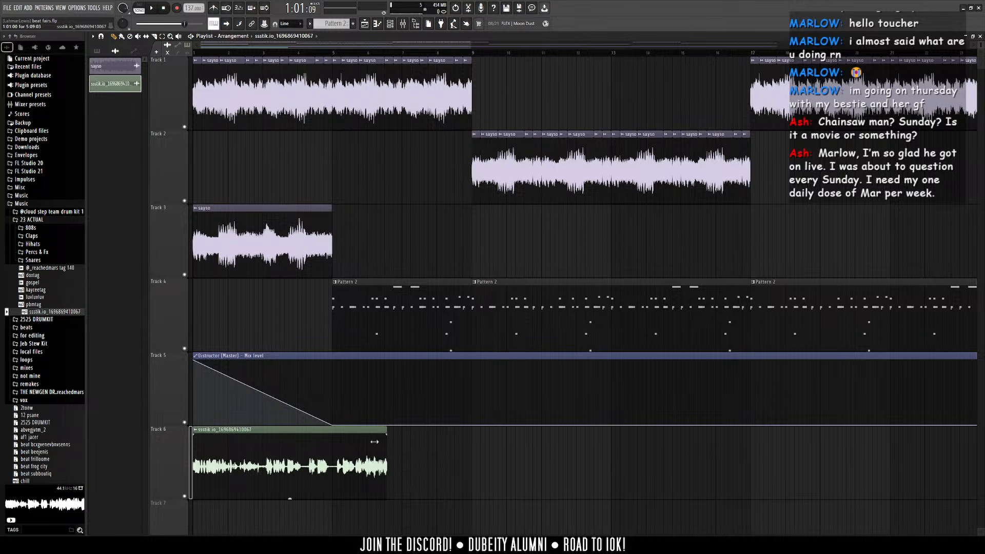
scroll(282, 464, "up", 3)
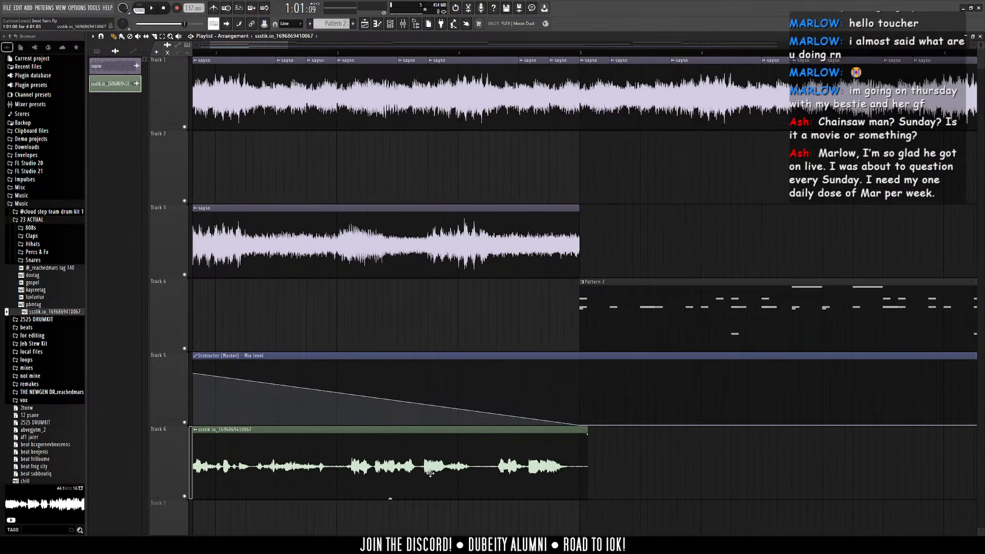
scroll(350, 82, "up", 1)
left_click_drag(687, 477, 676, 479)
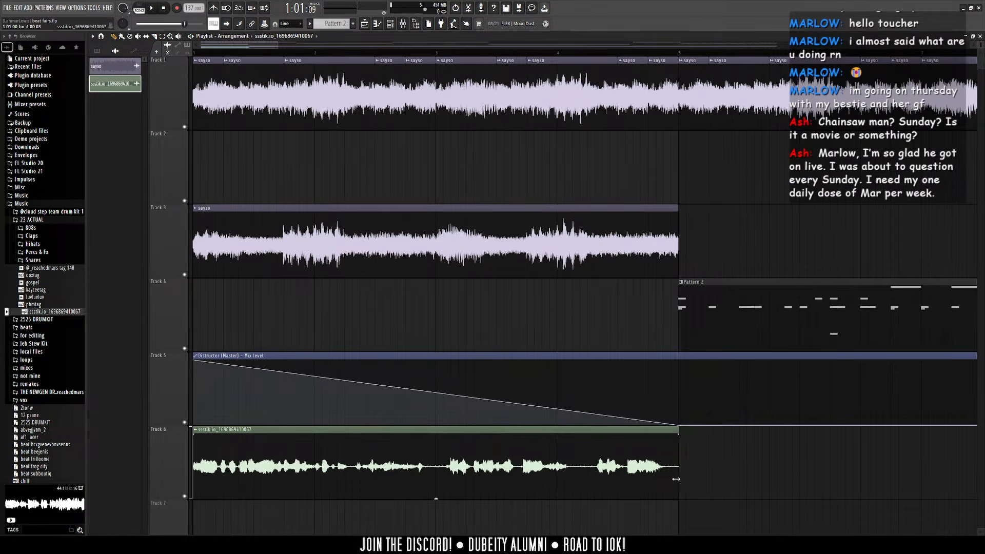
Step: Play the intro from the start to check how the Track 6 sample leads into the drums
key("space")
scroll(312, 496, "down", 2)
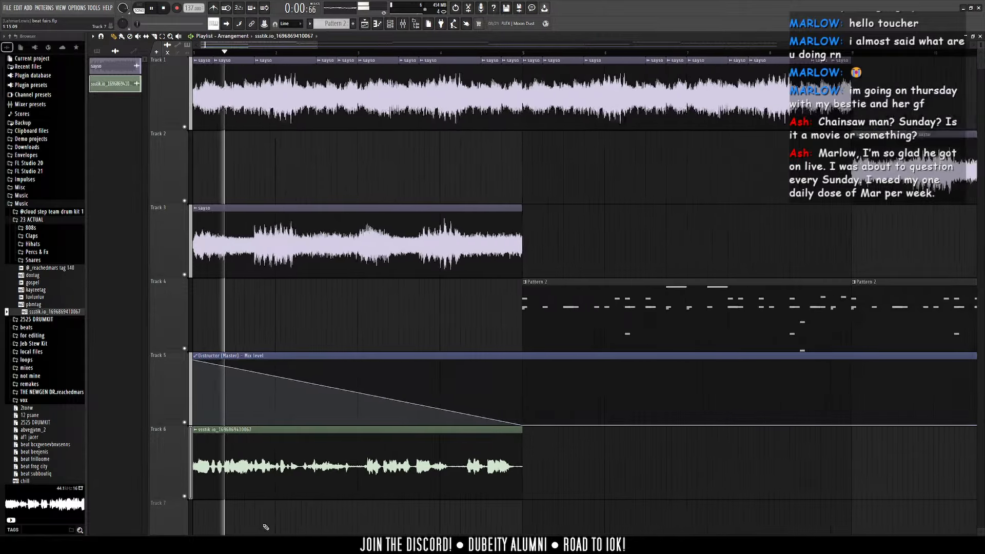
scroll(313, 496, "up", 4)
scroll(641, 471, "down", 2)
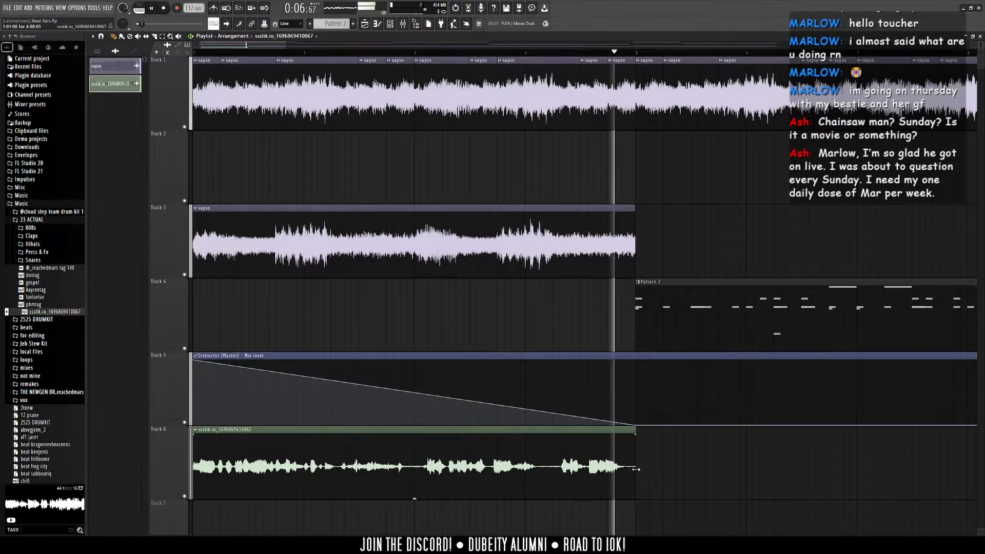
scroll(641, 472, "down", 4)
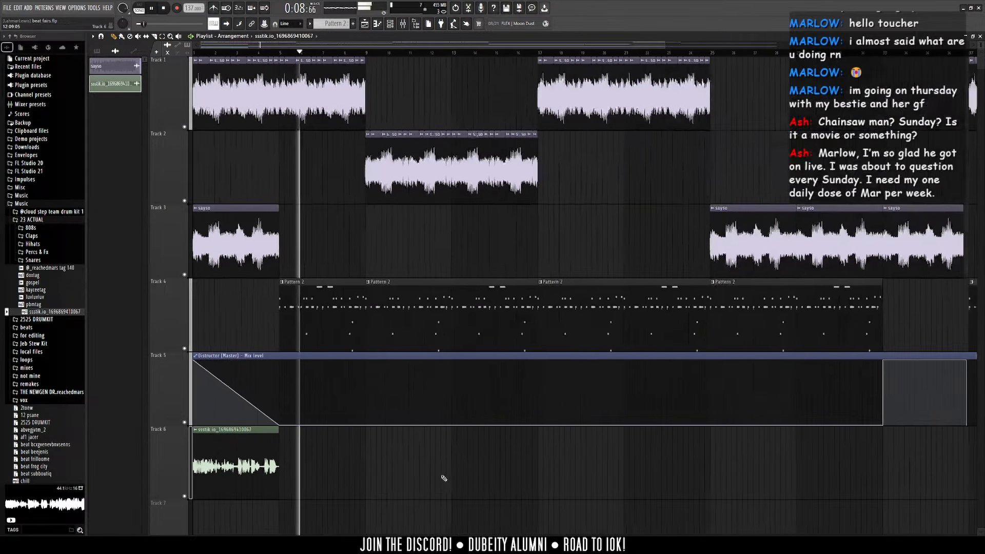
left_click_drag(480, 467, 610, 467)
scroll(195, 103, "up", 4)
key("space")
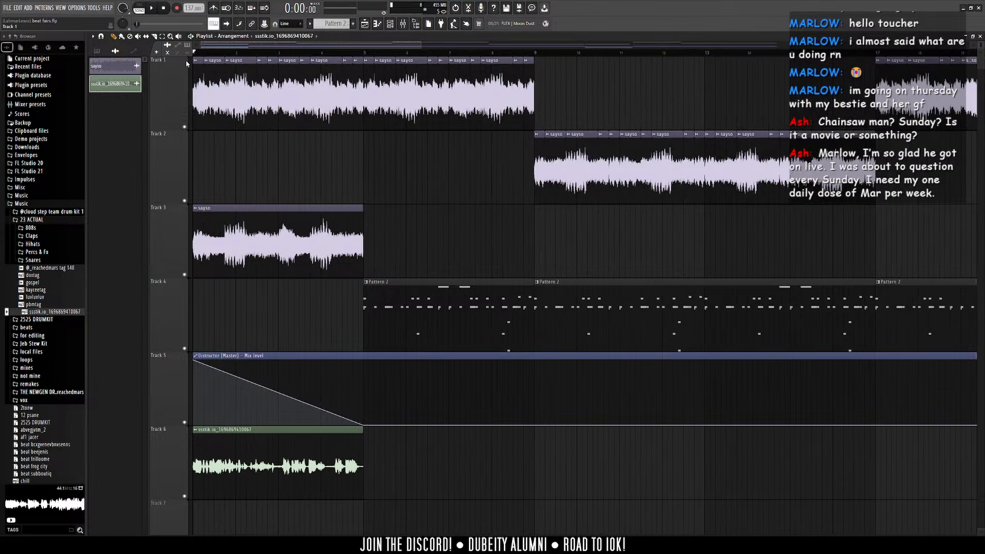
Step: Trim the Track 6 sample's opening, keep it starting at bar 1 and ending just before bar 5, and preview the intro
mouse_move(367, 477)
left_mouse_down()
mouse_move(321, 476)
mouse_move(523, 482)
mouse_move(363, 484)
left_mouse_up()
key("space")
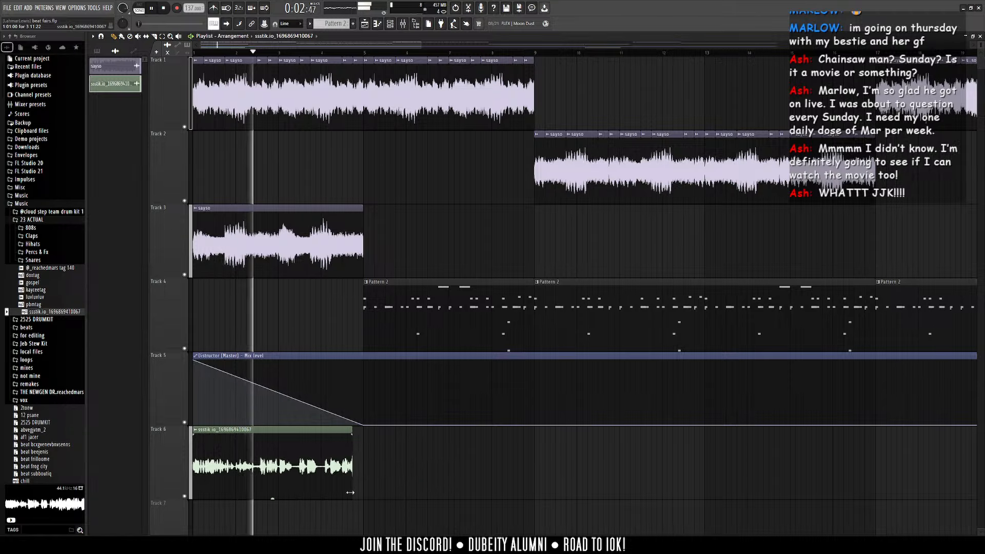
scroll(292, 342, "up", 5)
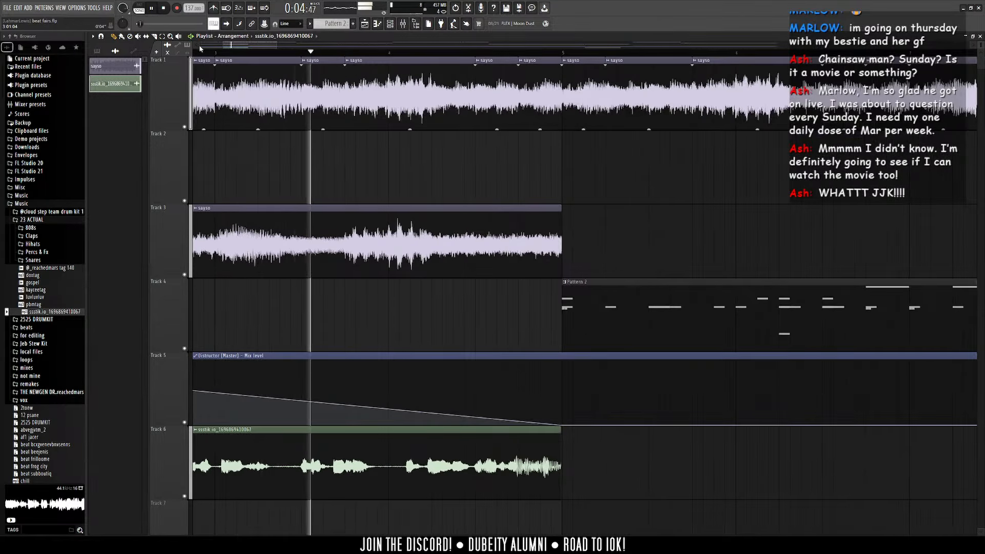
scroll(508, 426, "up", 3)
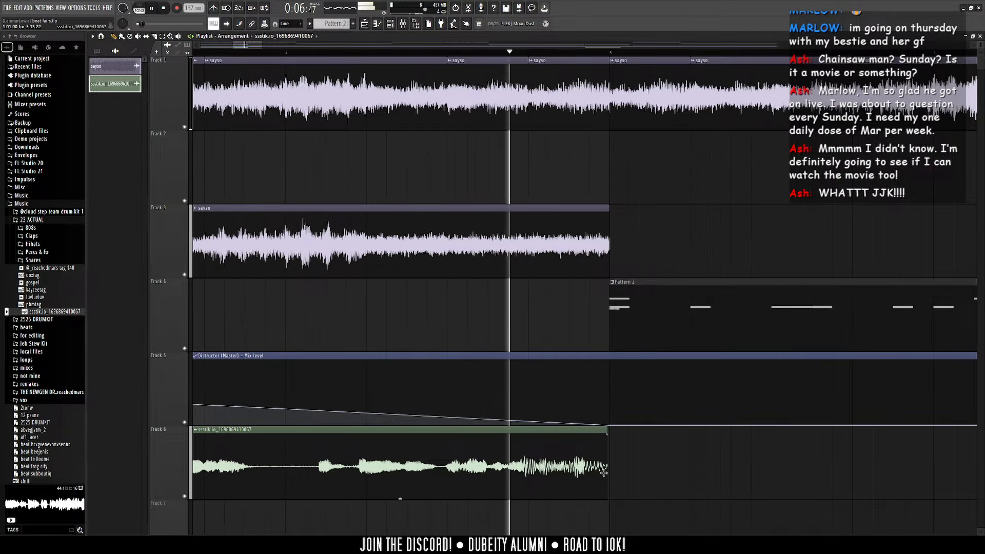
Step: Trim more off the Track 6 intro sample's opening, keep it starting at bar 1 and extend its end to bar 5
left_click_drag(612, 472, 561, 482)
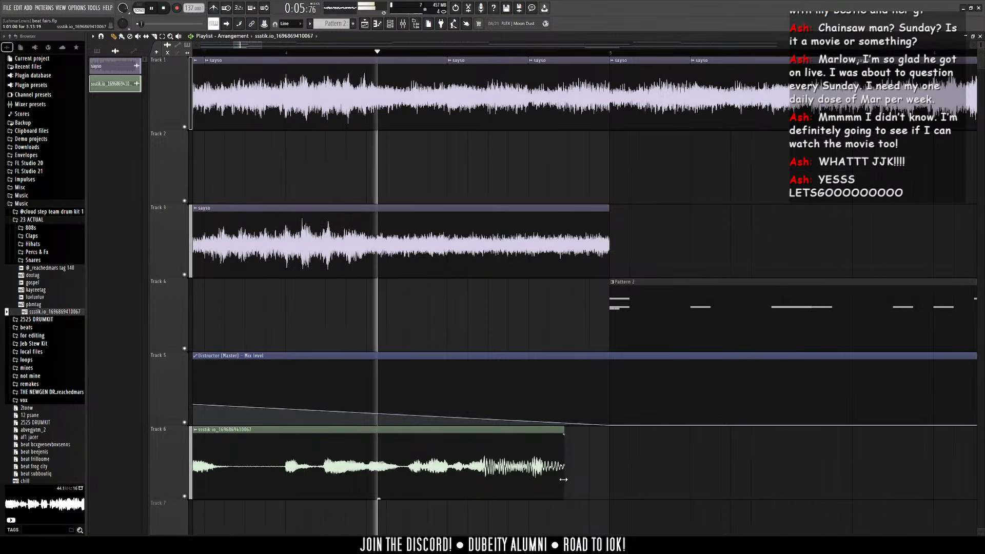
key("ctrl+z")
key("ctrl+z")
key("space")
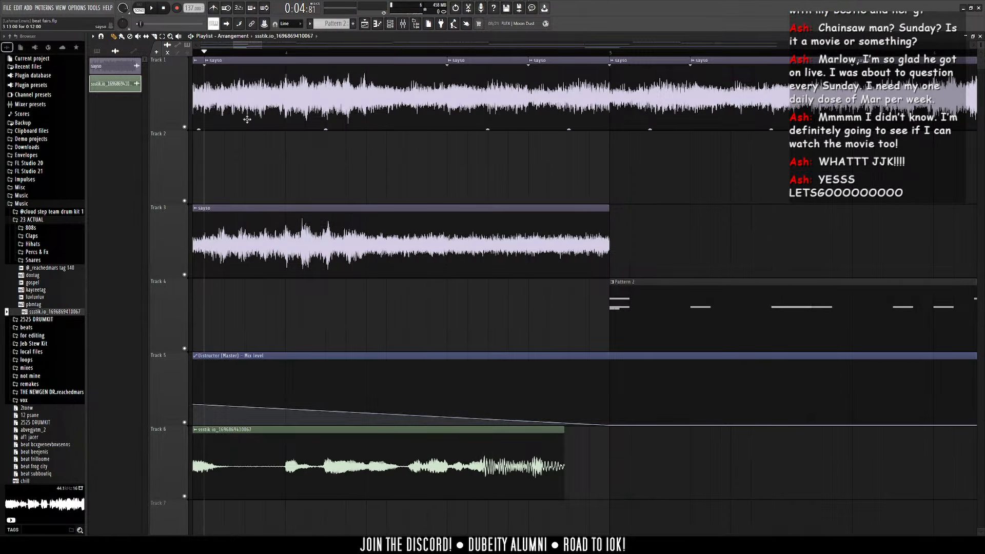
key("space")
left_click_drag(564, 473, 610, 485)
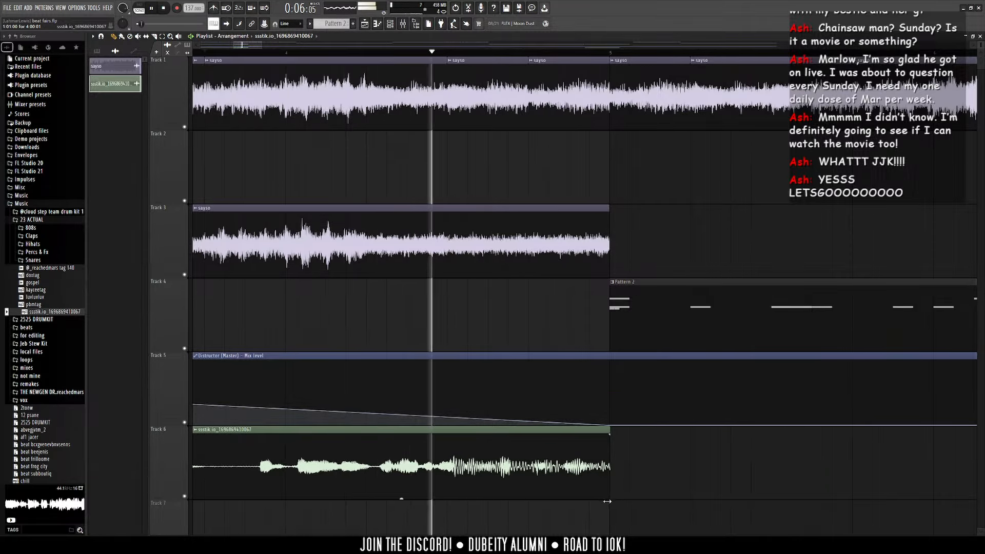
Step: Extend the second Track 6 sample clip, which starts at bar 33, so that it ends at bar 37
scroll(656, 485, "down", 3)
scroll(656, 486, "down", 3)
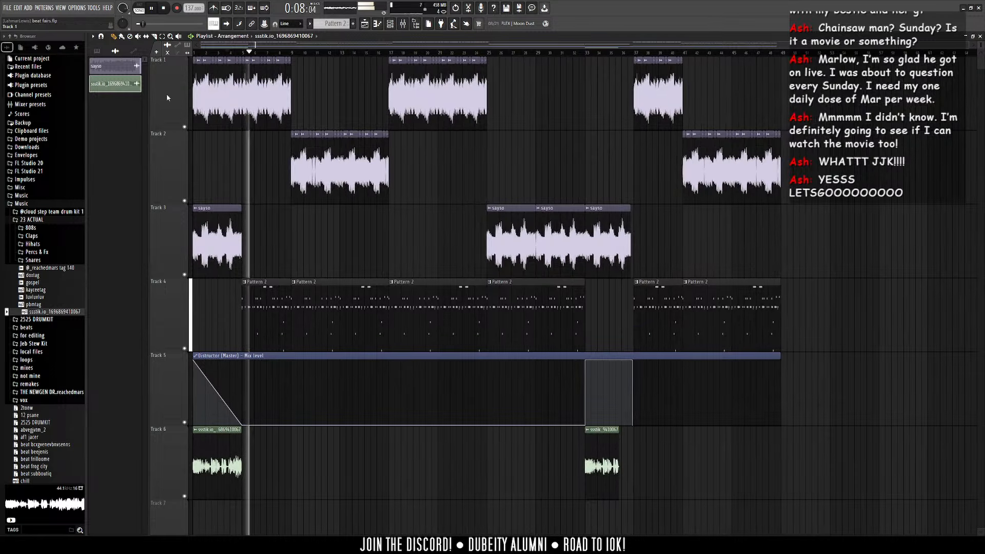
left_click_drag(564, 482, 595, 482)
scroll(486, 480, "up", 2)
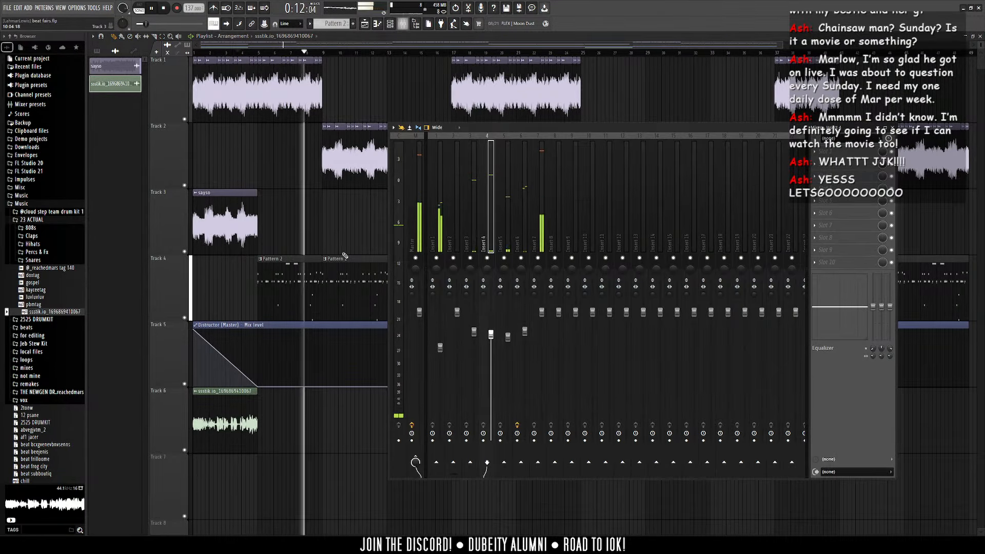
Step: Delete the Pattern 2 notes just before bars 5 and 9 on the 808 - Dreaming Of channel
key("F9")
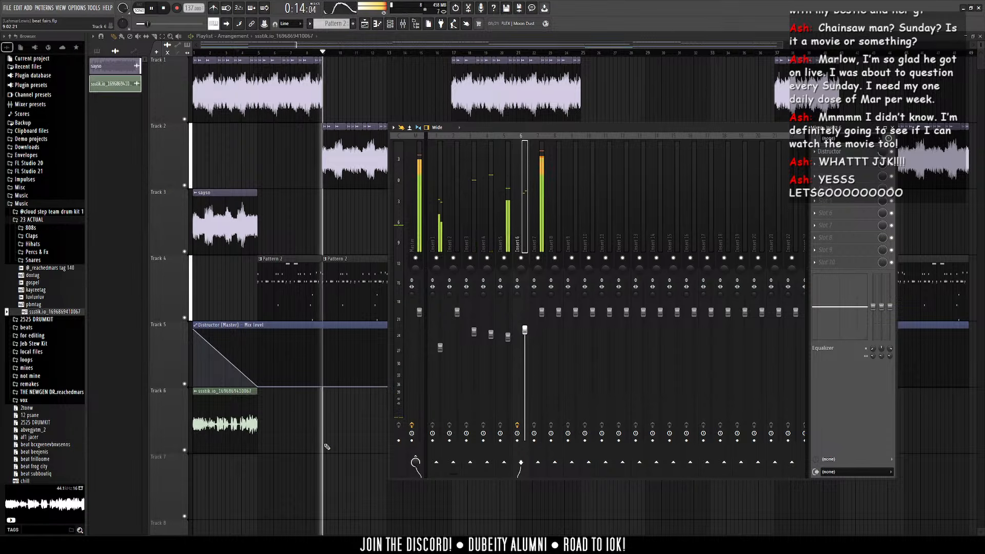
key("F9")
key("F7")
scroll(285, 38, "down", 3)
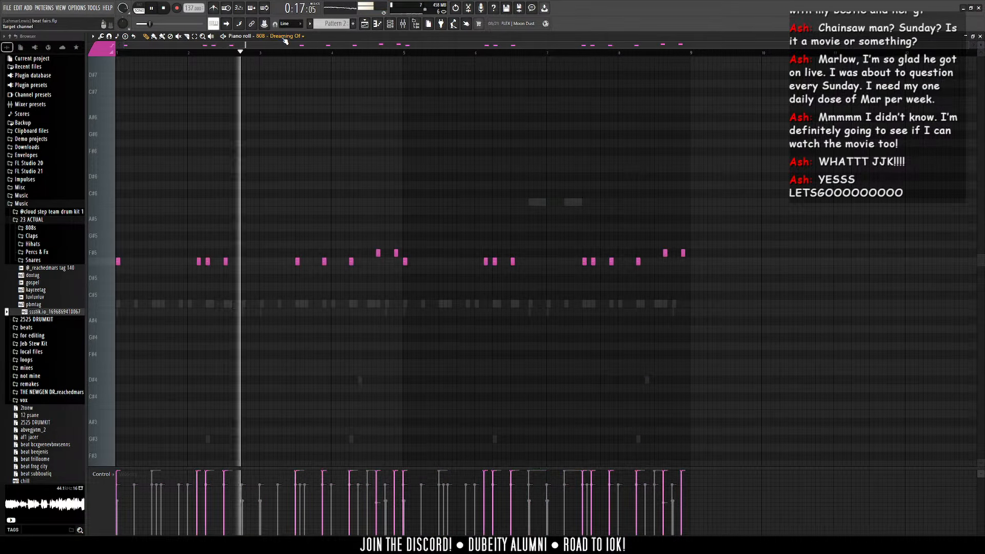
right_click(396, 253)
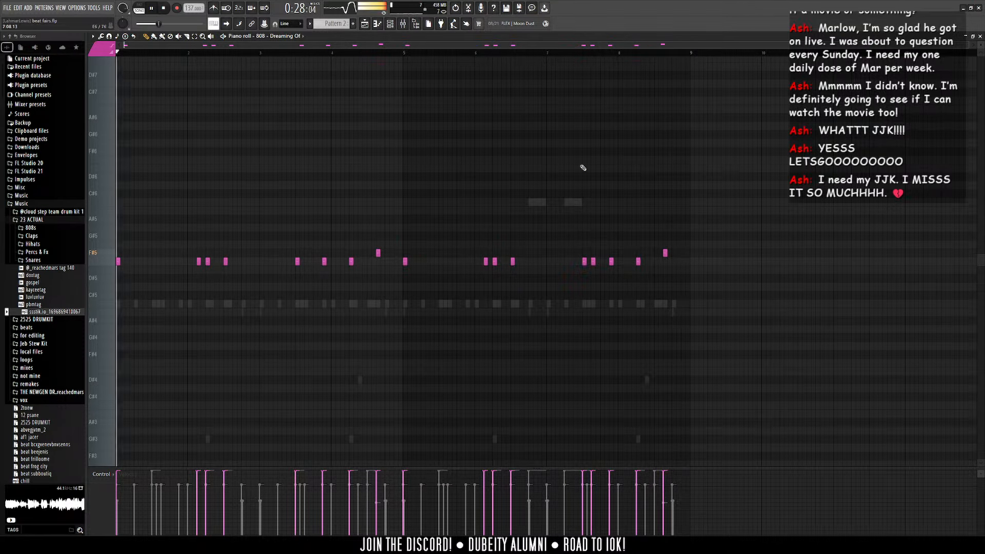
Step: Play through the full arrangement in the playlist and save the beat fairs project
left_click(370, 24)
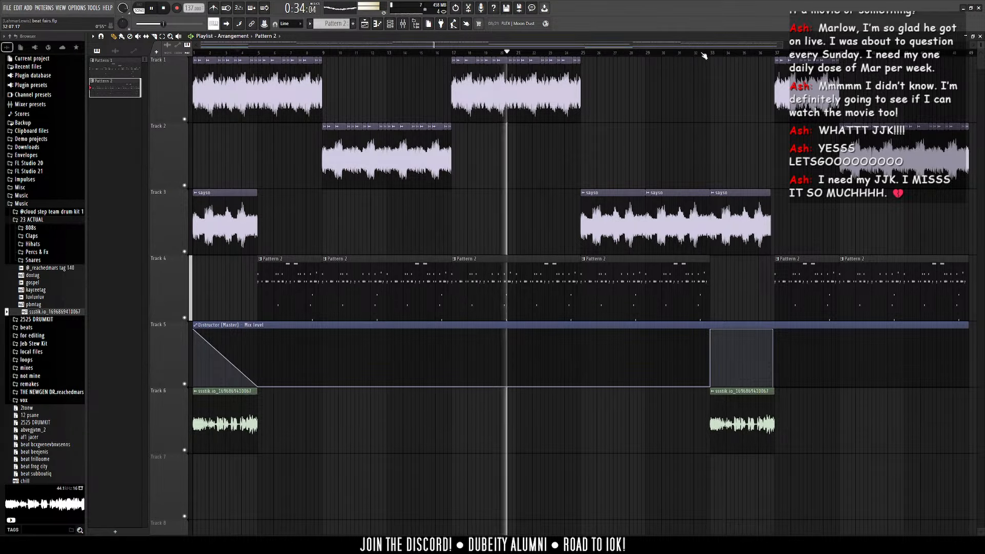
scroll(704, 56, "down", 3)
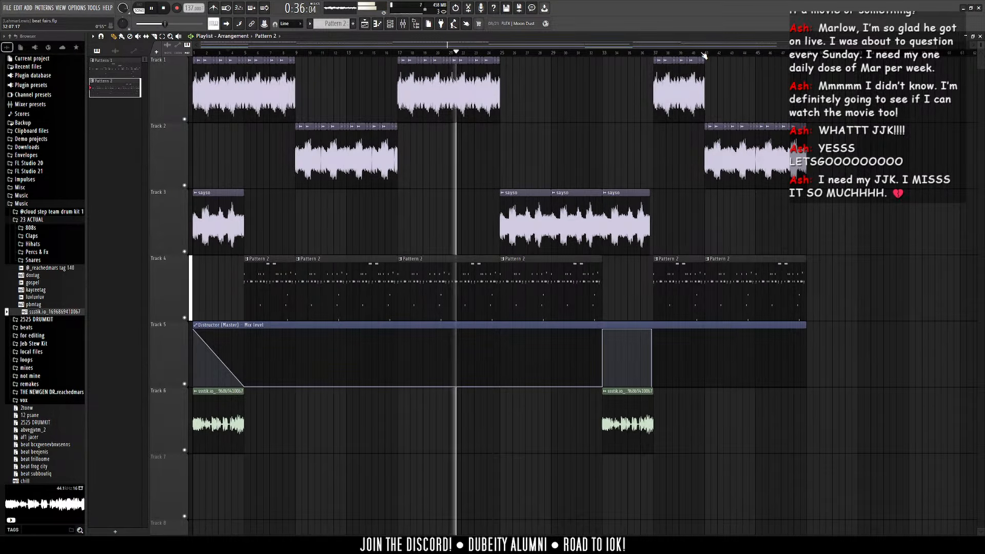
key("space")
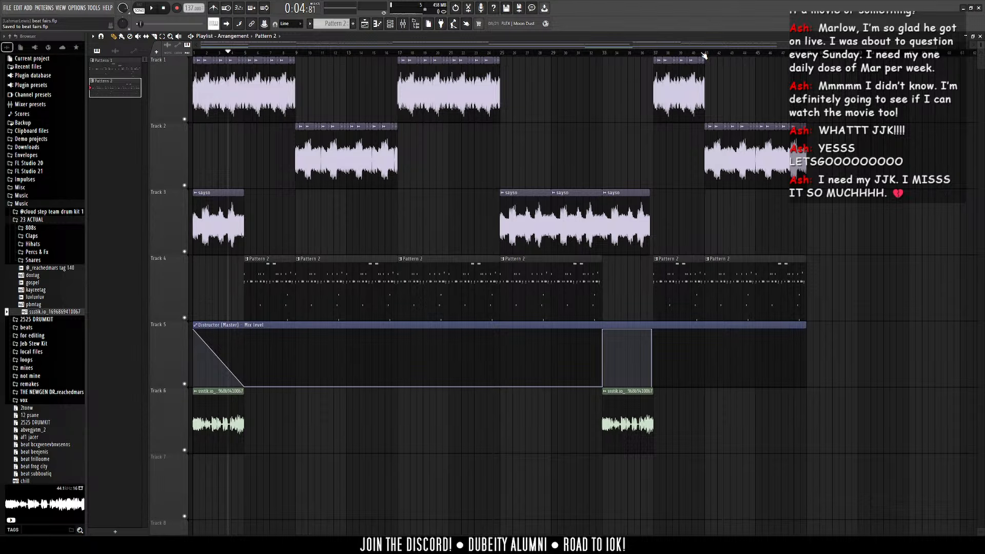
Step: Look through the project folders inside 2025 > 9-25 for an older beat, without opening any
left_click(6, 8)
left_click(16, 34)
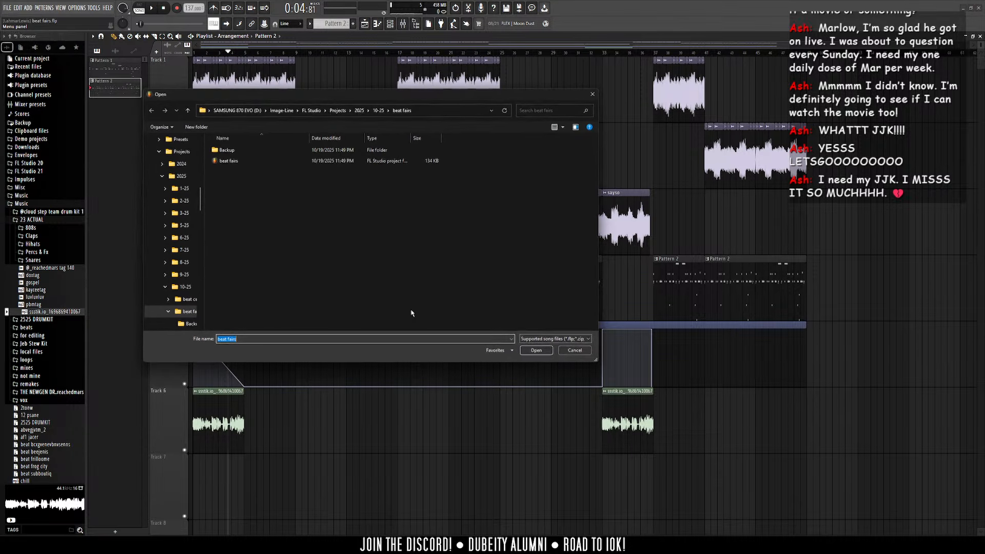
left_click_drag(376, 95, 533, 153)
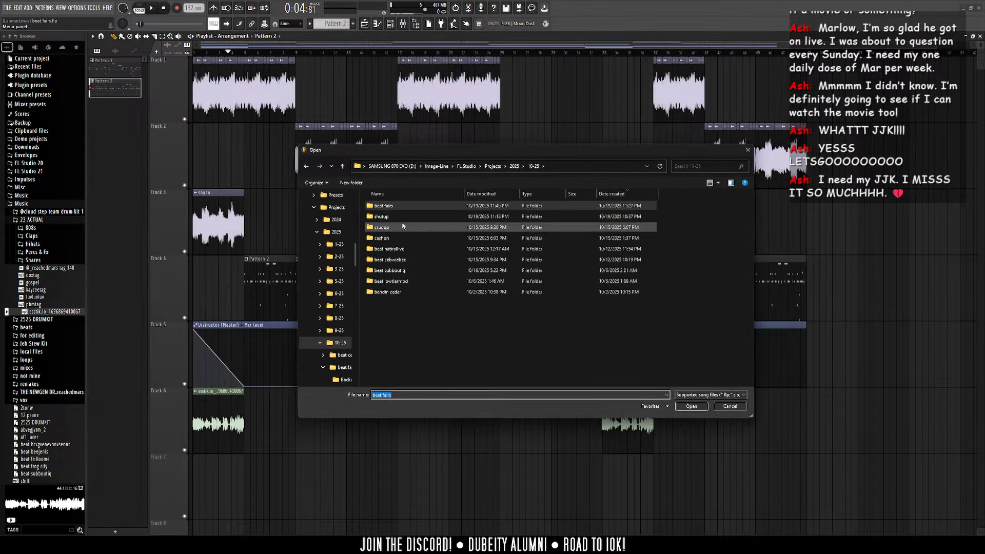
left_click(515, 167)
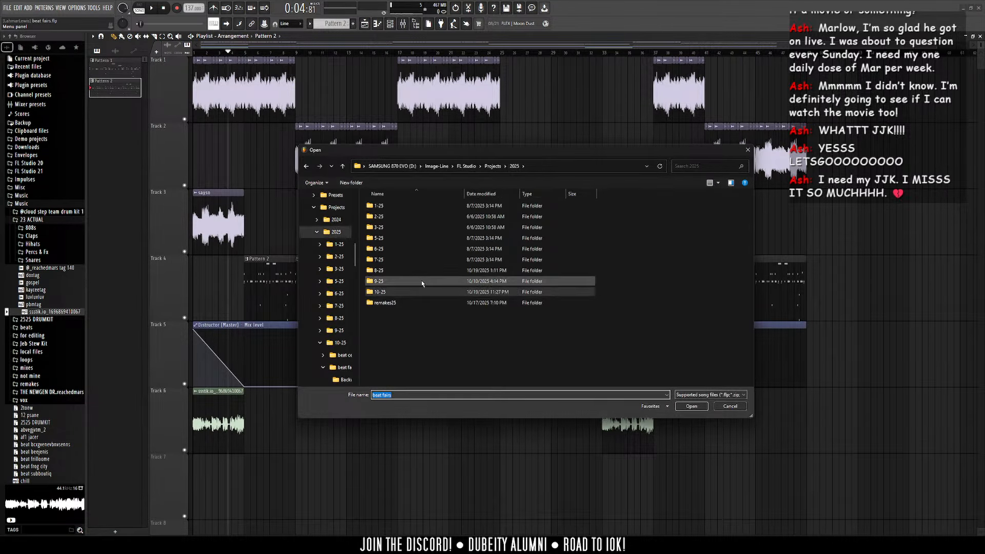
double_click(421, 280)
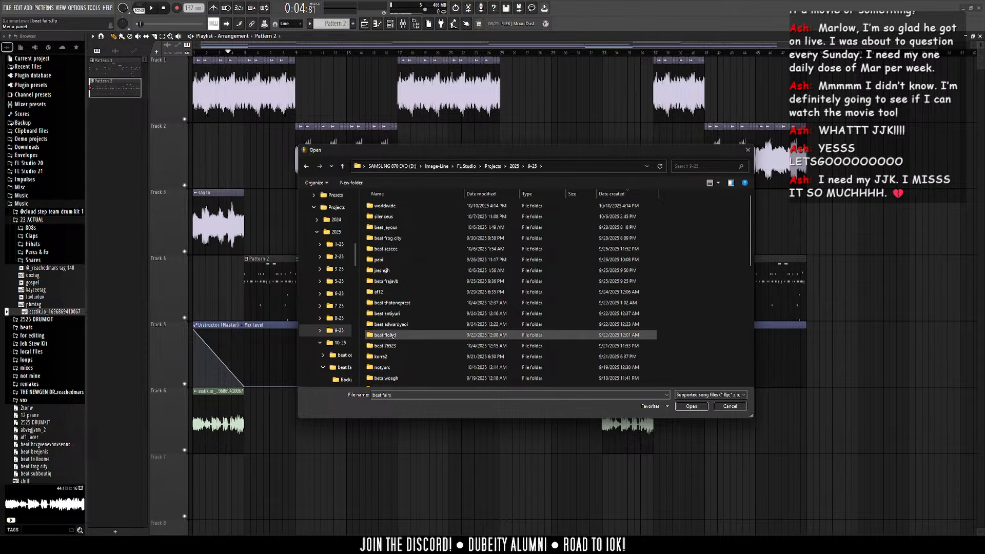
scroll(389, 329, "down", 3)
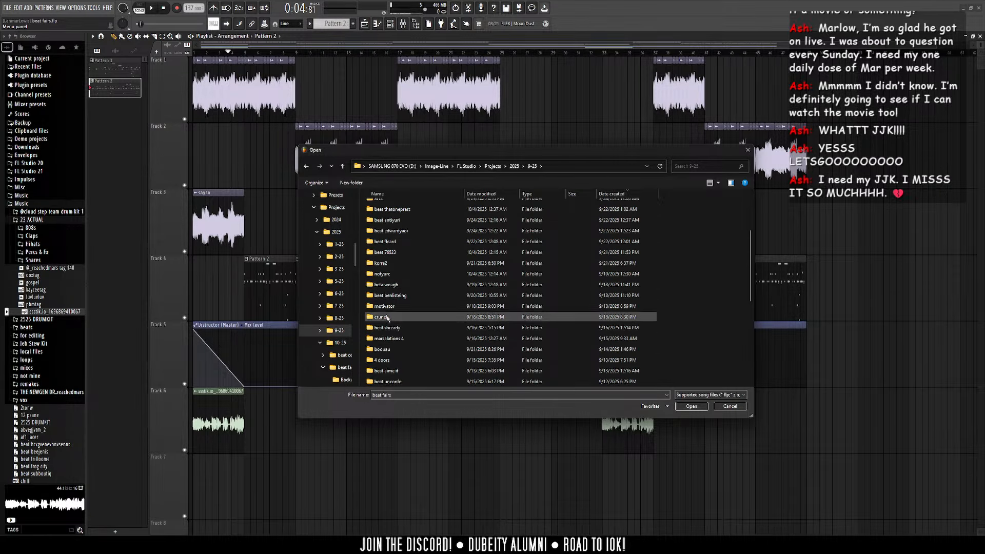
scroll(383, 245, "up", 1)
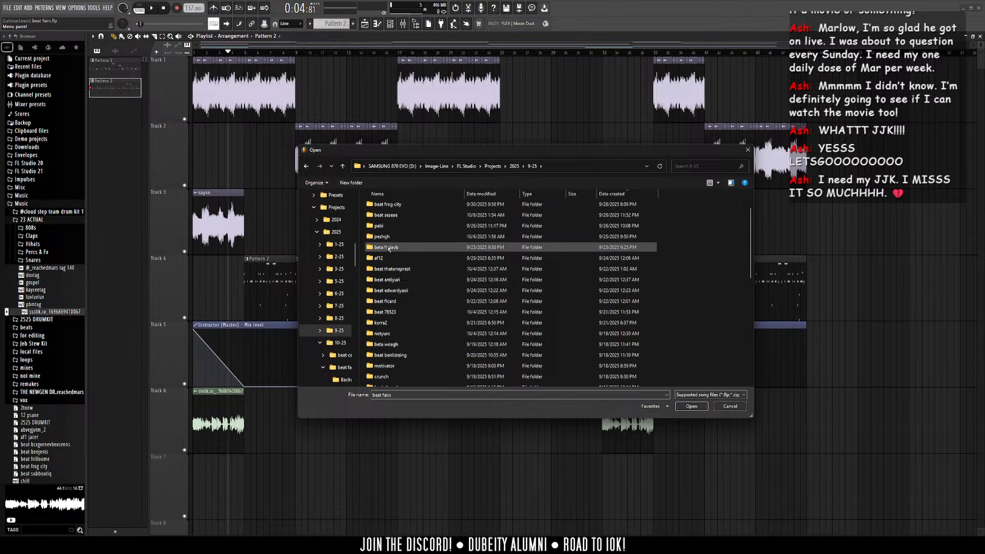
scroll(383, 248, "up", 2)
scroll(385, 253, "down", 5)
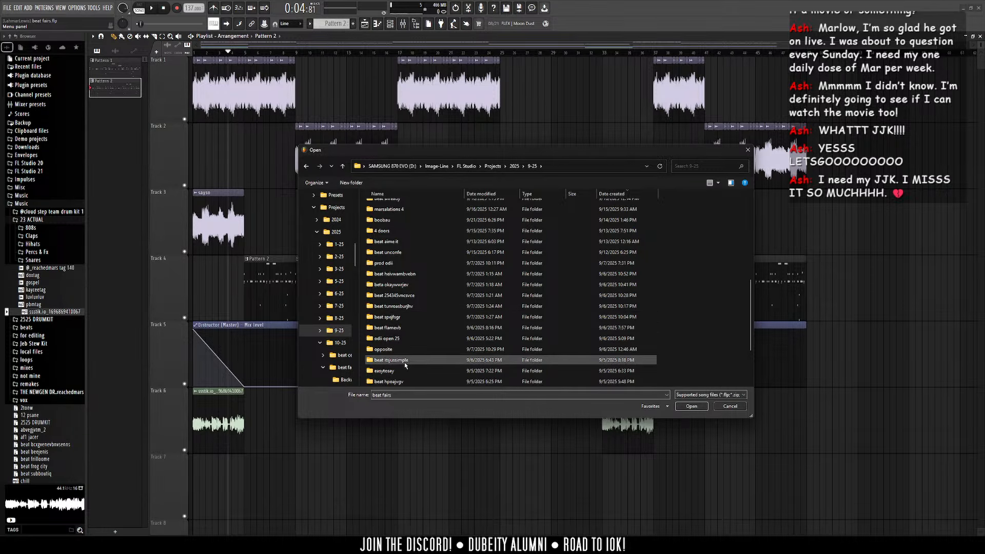
scroll(405, 364, "down", 1)
left_click(747, 149)
Step: Start a new empty project and expand the beats > mine > 2025 > 9-25 folder in the browser
left_click(6, 7)
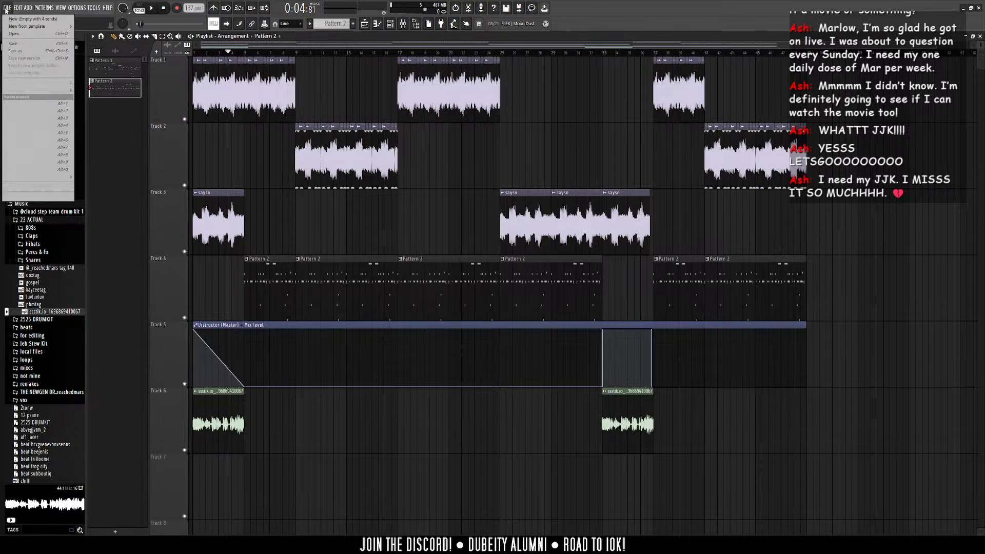
left_click(31, 19)
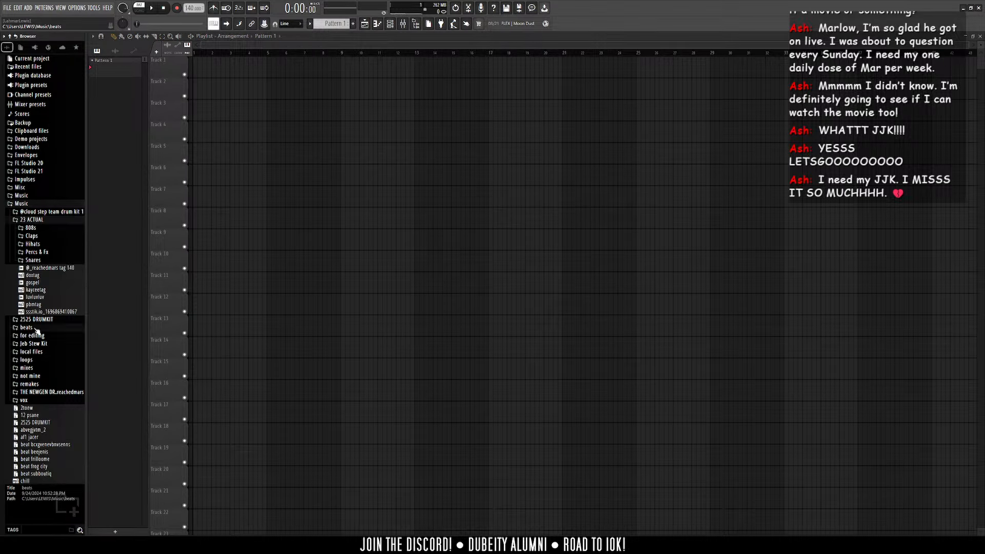
left_click(36, 329)
left_click(39, 253)
left_click(41, 269)
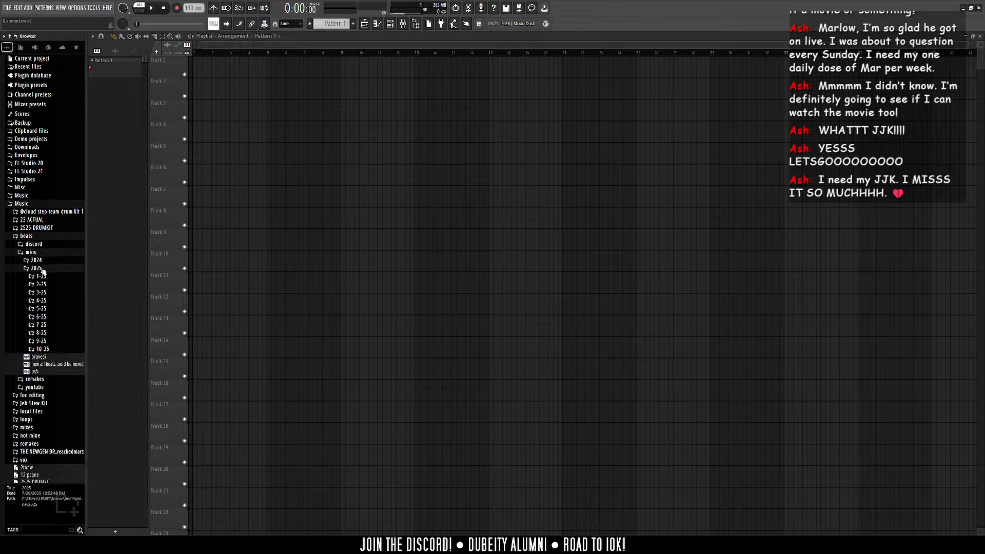
left_click(46, 342)
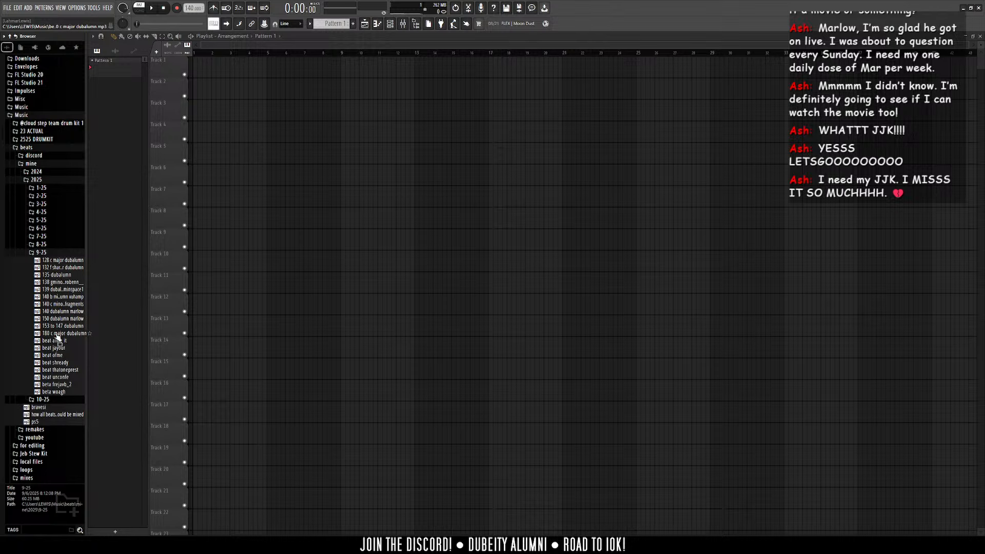
Step: Preview the exported beats in the 9-25 folder one by one, from beat aime it to beta woagh
left_click(58, 340)
left_click(58, 348)
left_click(59, 355)
left_click(59, 362)
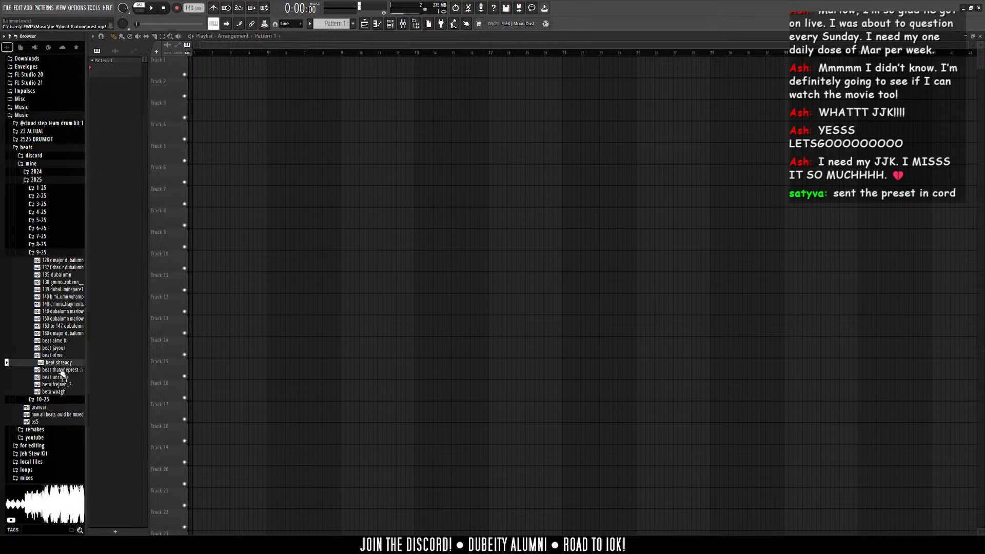
left_click(60, 369)
left_click(56, 378)
left_click(57, 384)
left_click(55, 392)
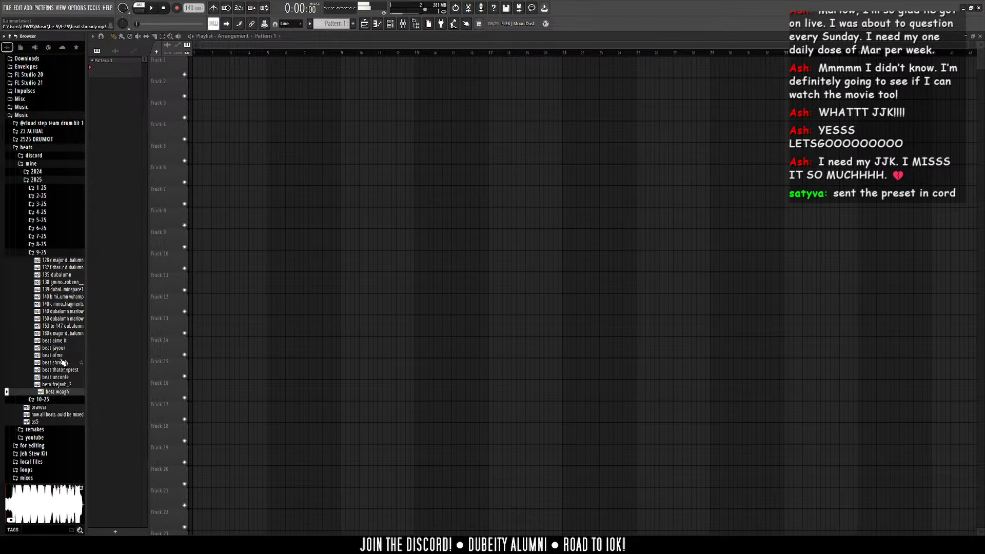
Step: Preview the dubalumn beats in the 9-25 folder one by one, from 180 c major dubalumn back to 135 dubalumn
left_click(61, 333)
left_click(61, 326)
left_click(61, 319)
left_click(61, 312)
left_click(61, 303)
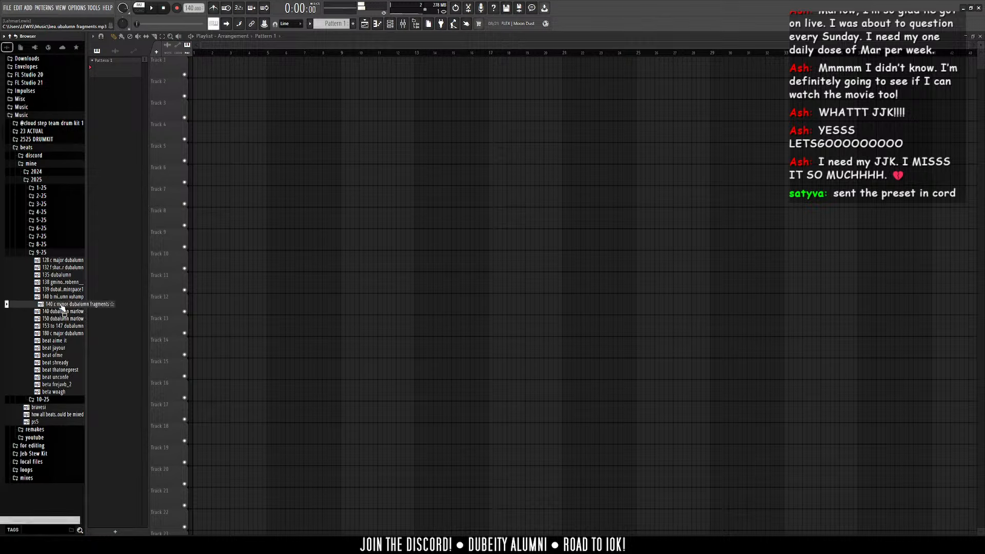
left_click(62, 296)
left_click(61, 290)
left_click(59, 283)
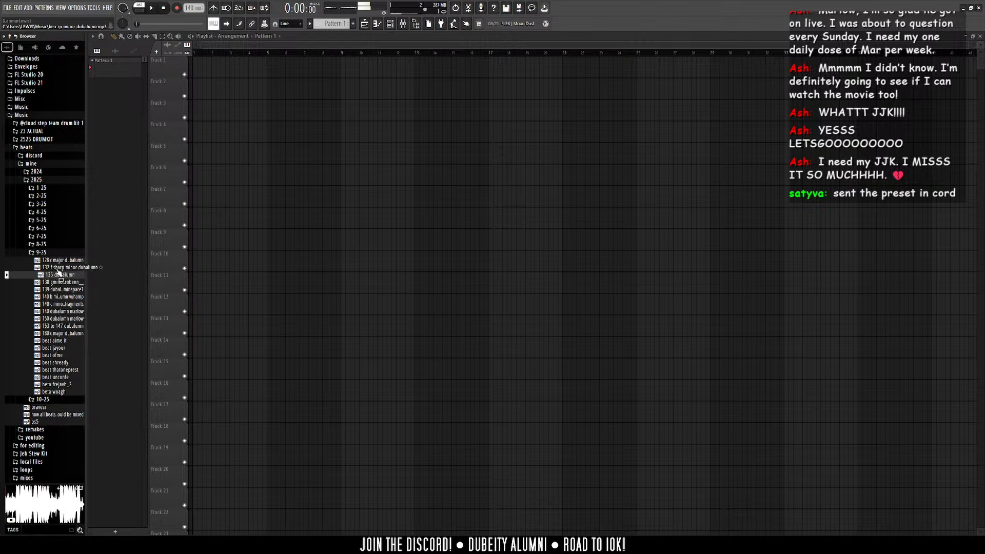
left_click(58, 276)
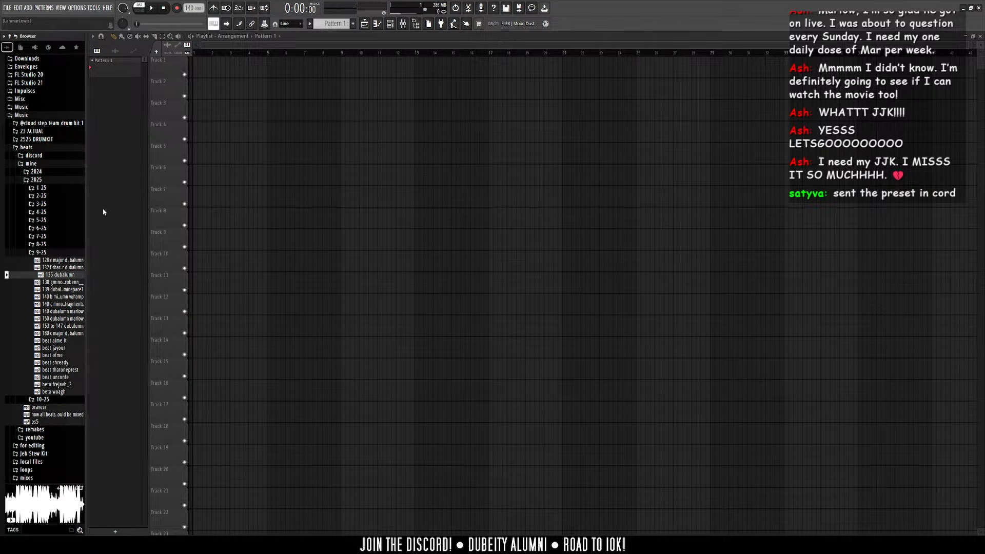
Step: Locate the 135 dubalumn file in File Explorer and check its creation date in the file properties
right_click(62, 280)
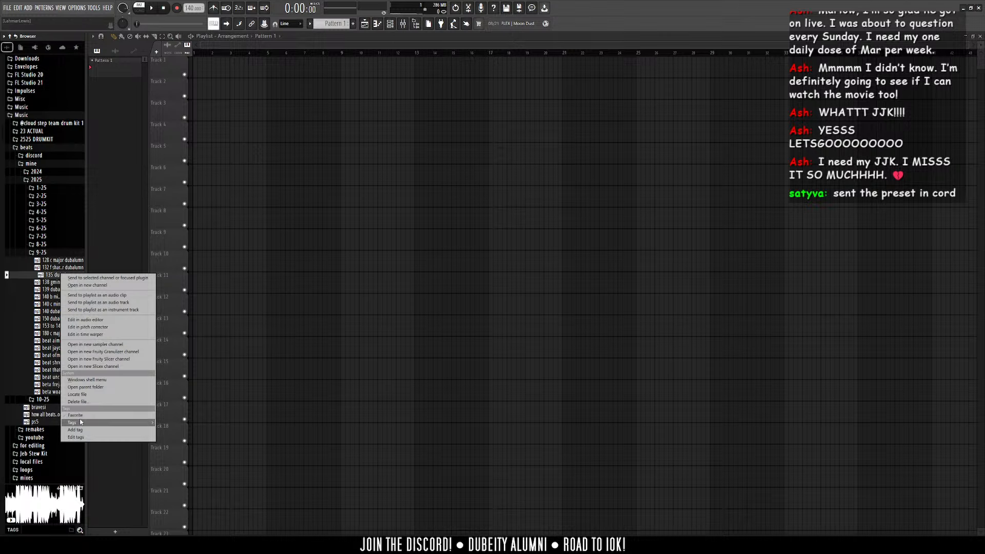
left_click(90, 395)
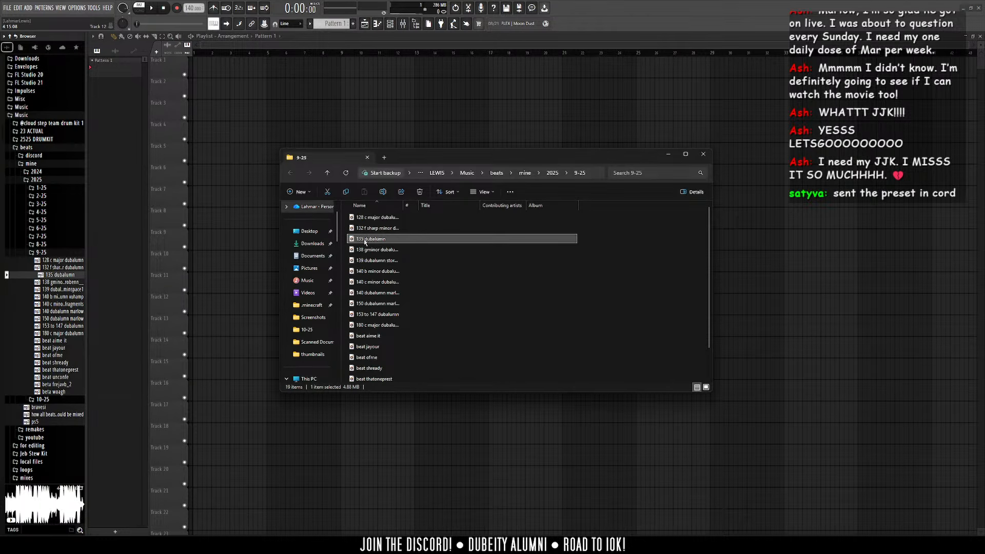
right_click(365, 240)
left_click(397, 356)
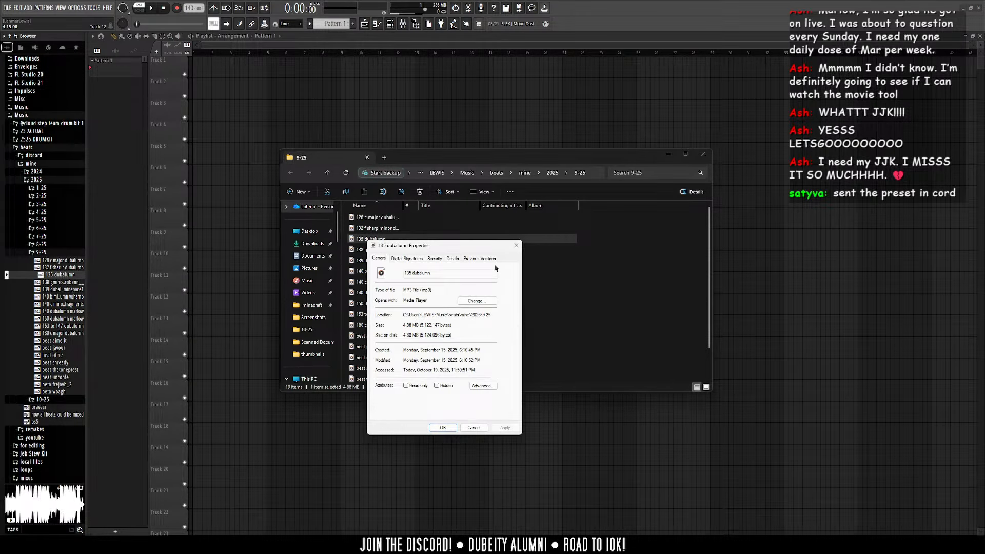
left_click(515, 247)
left_click(703, 154)
Step: Bring up the dialog for opening a project and browse to the Projects > 2025 > 9-25 folder
left_click(7, 7)
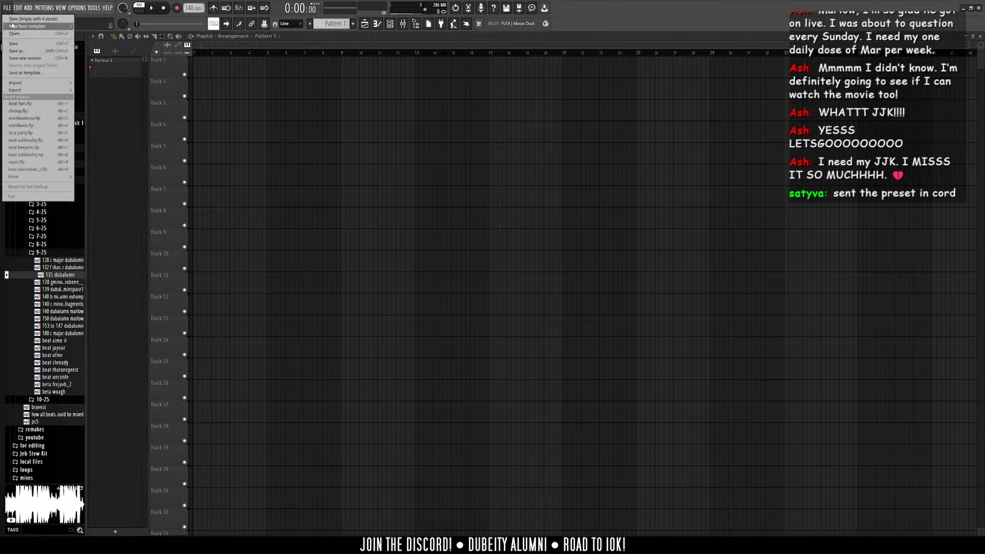
left_click(20, 29)
left_click(517, 167)
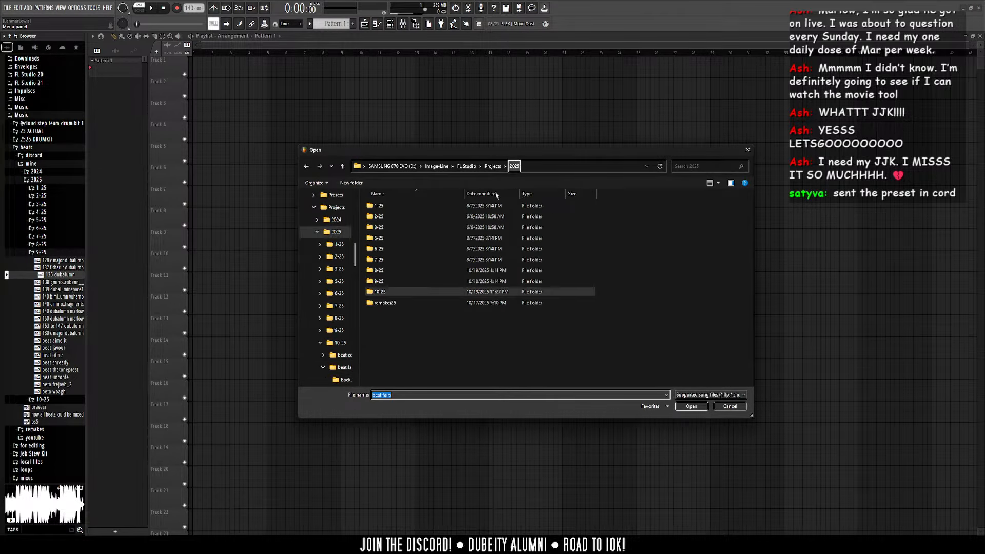
double_click(445, 285)
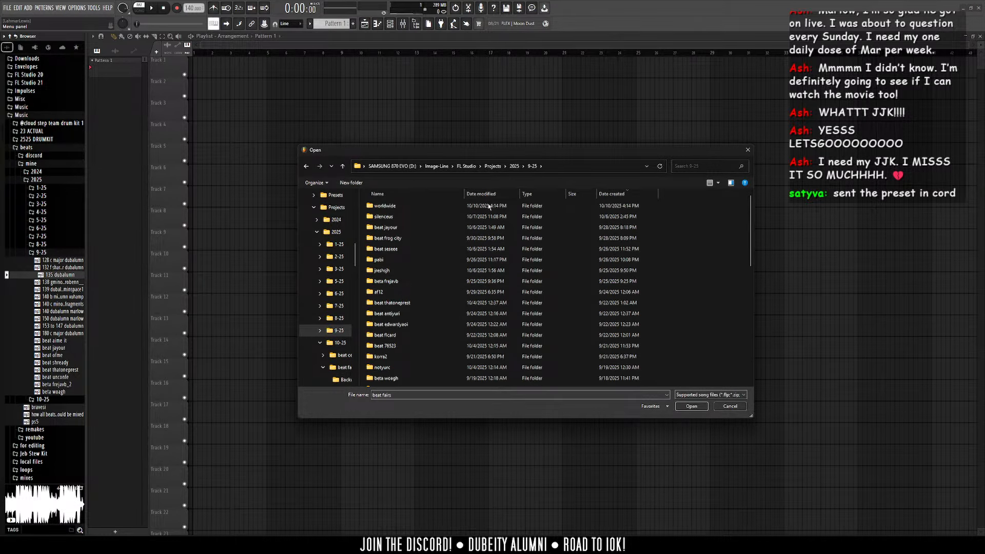
scroll(482, 270, "down", 2)
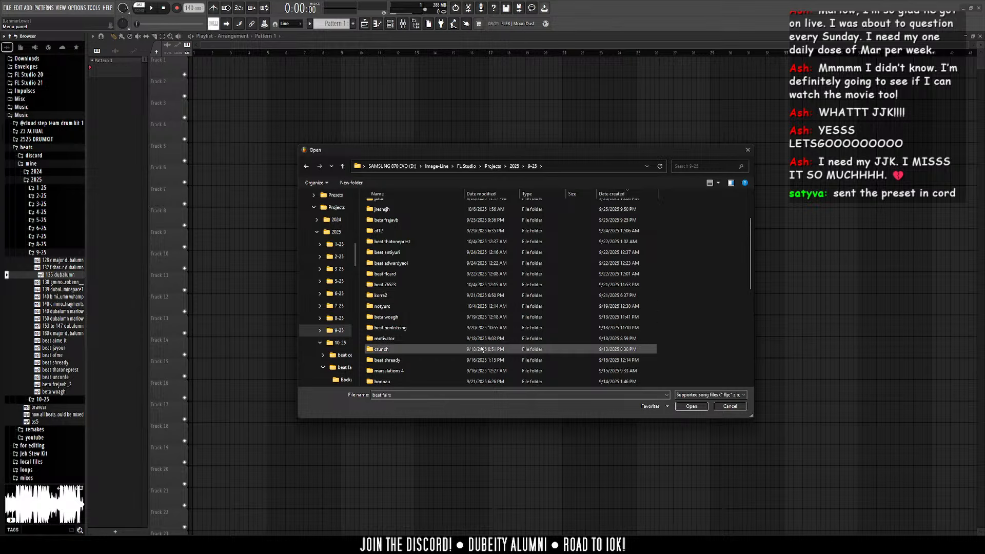
scroll(390, 336, "down", 2)
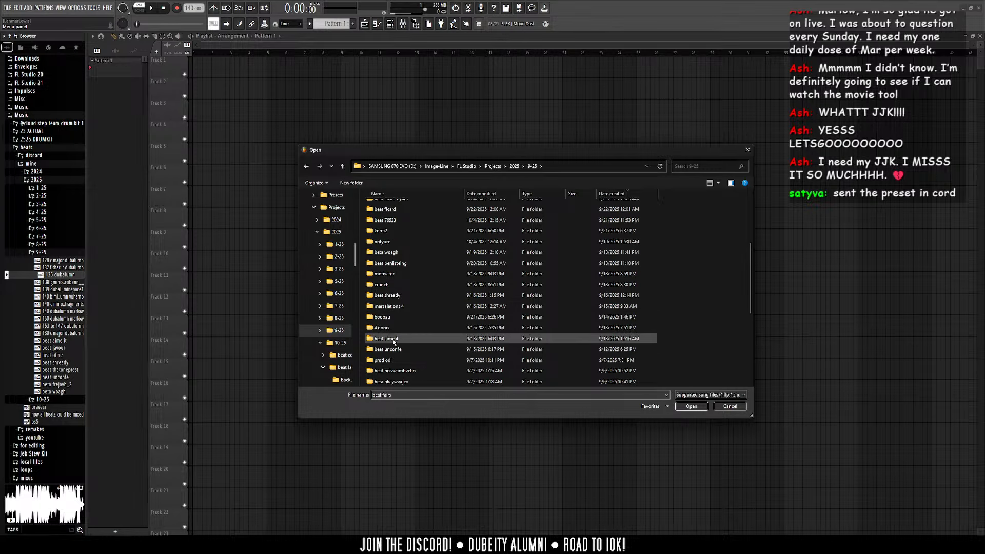
Step: Check the boobau folder, return to 9-25, and open the beat unconfe project from its folder
double_click(493, 316)
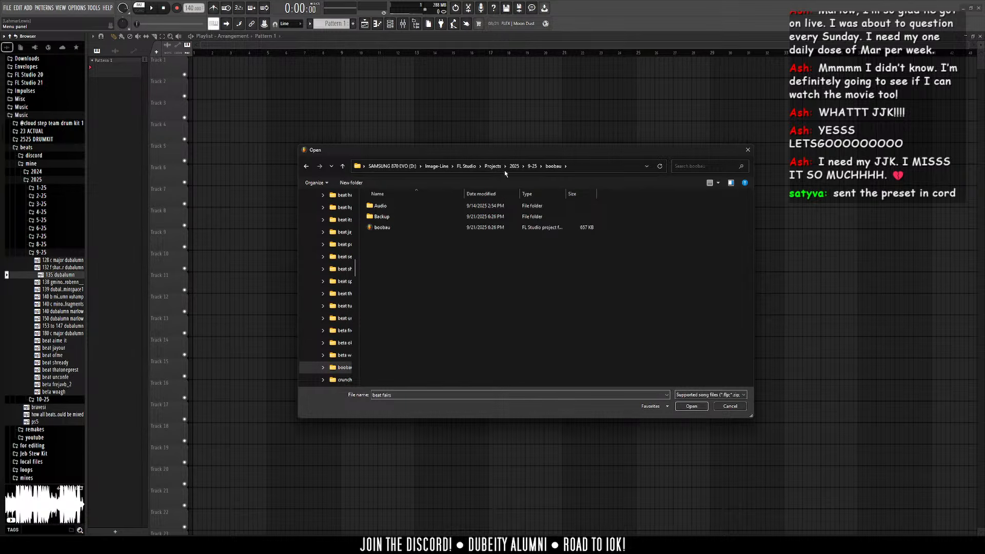
left_click(531, 168)
scroll(465, 337, "down", 2)
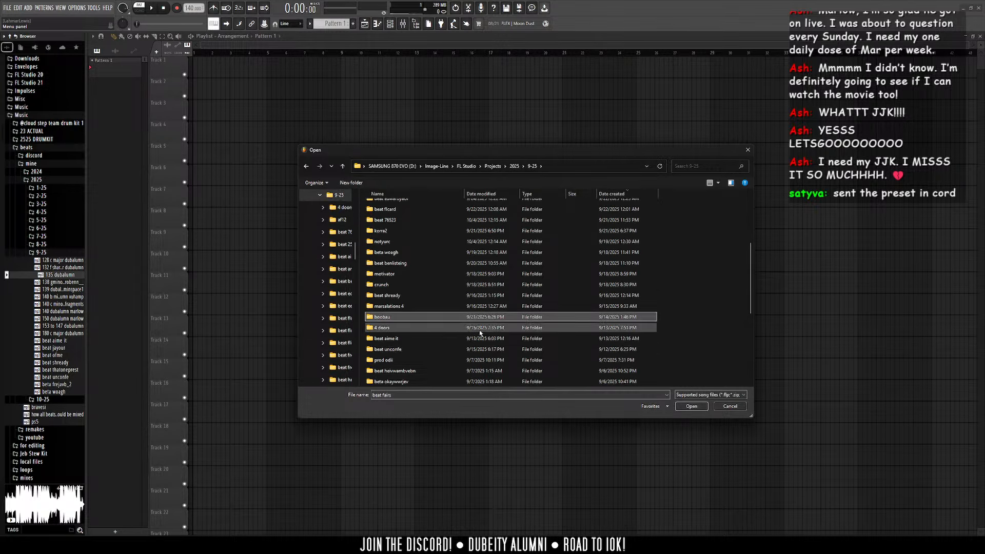
scroll(465, 337, "down", 1)
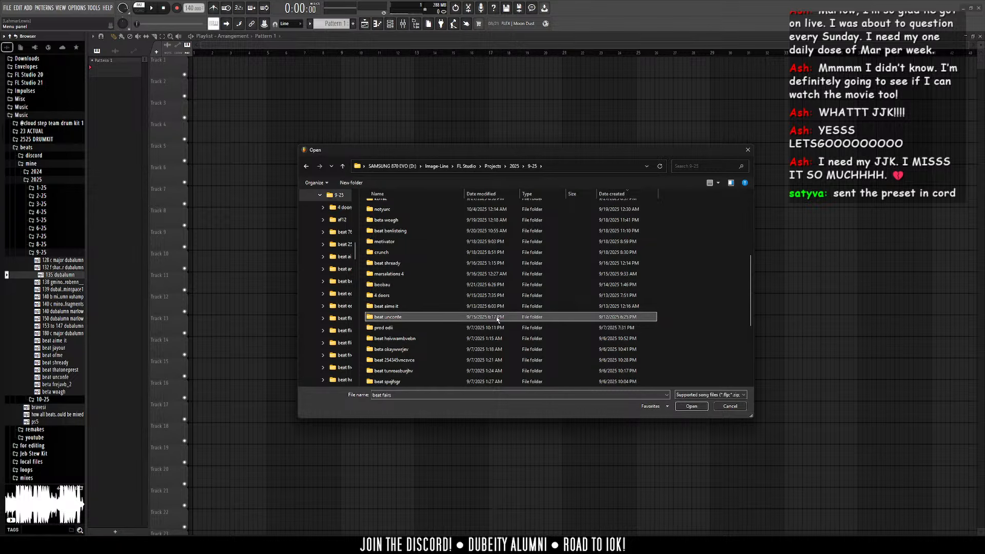
double_click(464, 316)
double_click(418, 226)
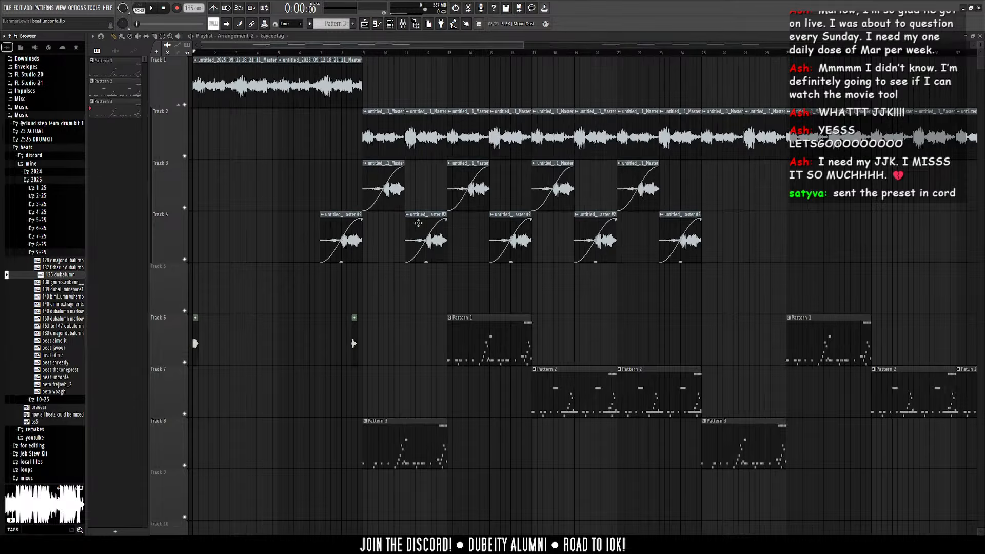
Step: Switch the playlist to the first arrangement and clone it
scroll(196, 60, "up", 6)
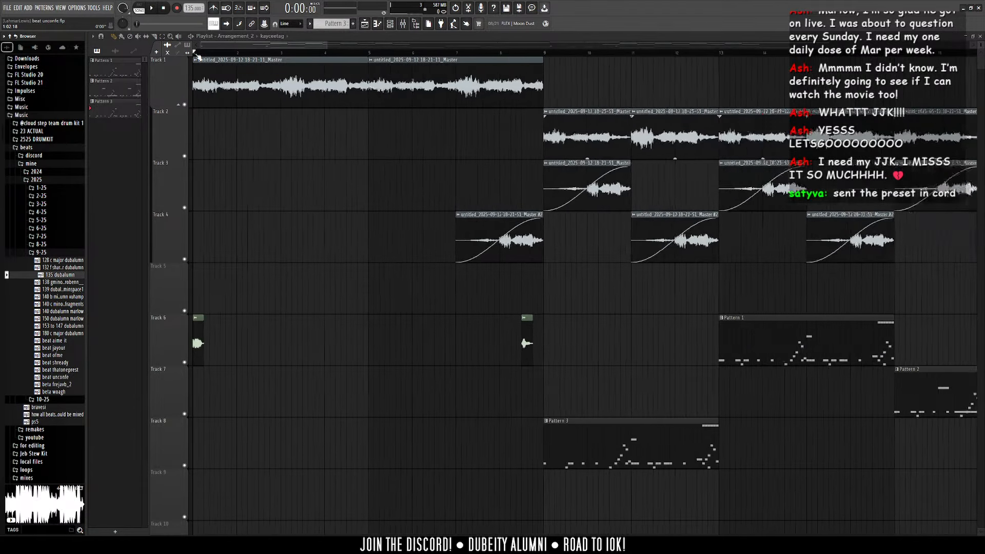
left_click(237, 52)
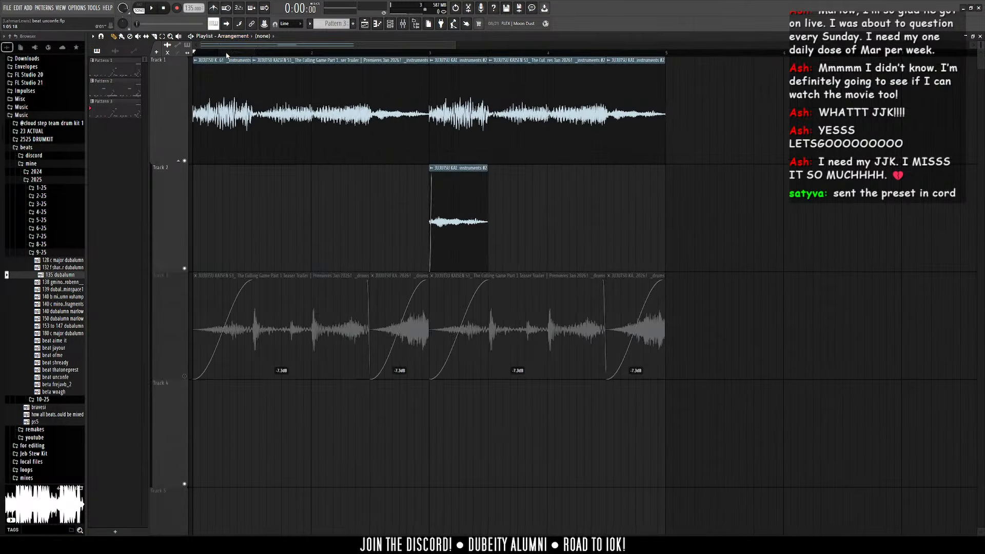
left_click(238, 137)
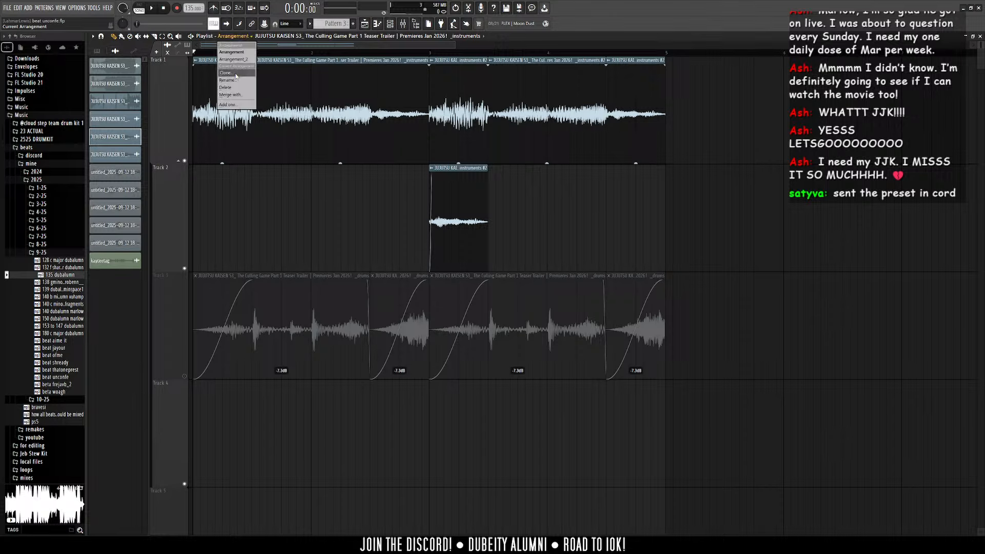
left_click(235, 73)
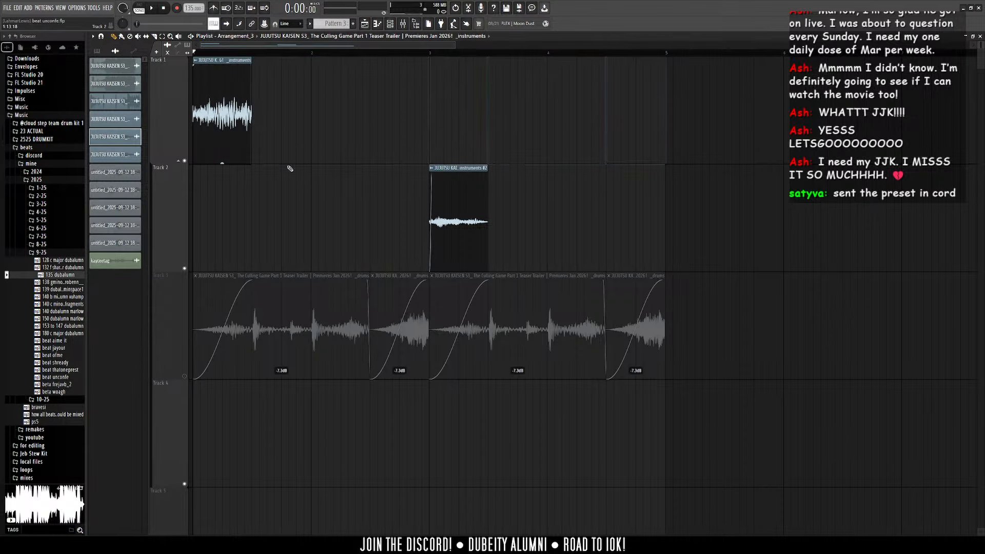
Step: Clear the cloned arrangement by deleting the trailer's instruments and drums clips from tracks 1 to 3
left_click_drag(252, 147, 744, 152)
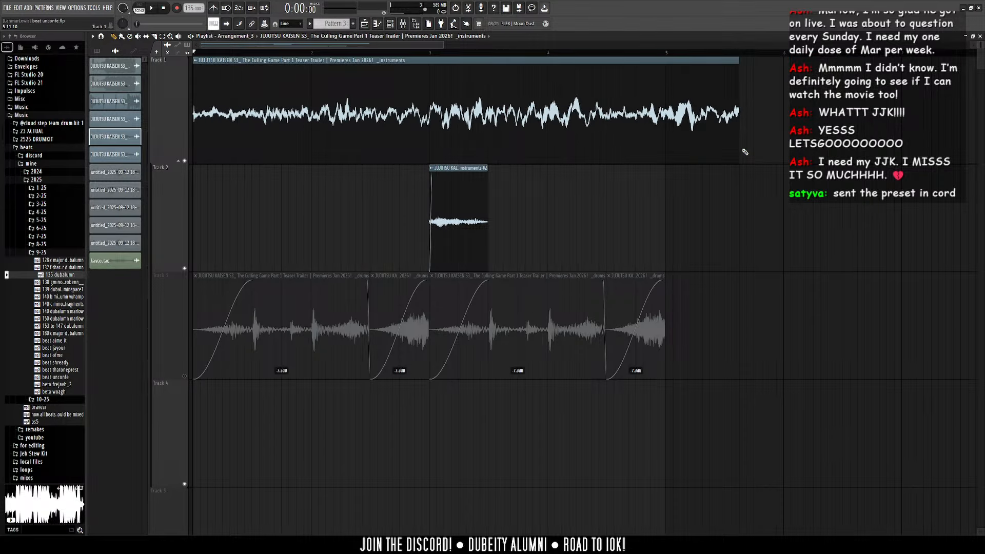
key("ctrl+z")
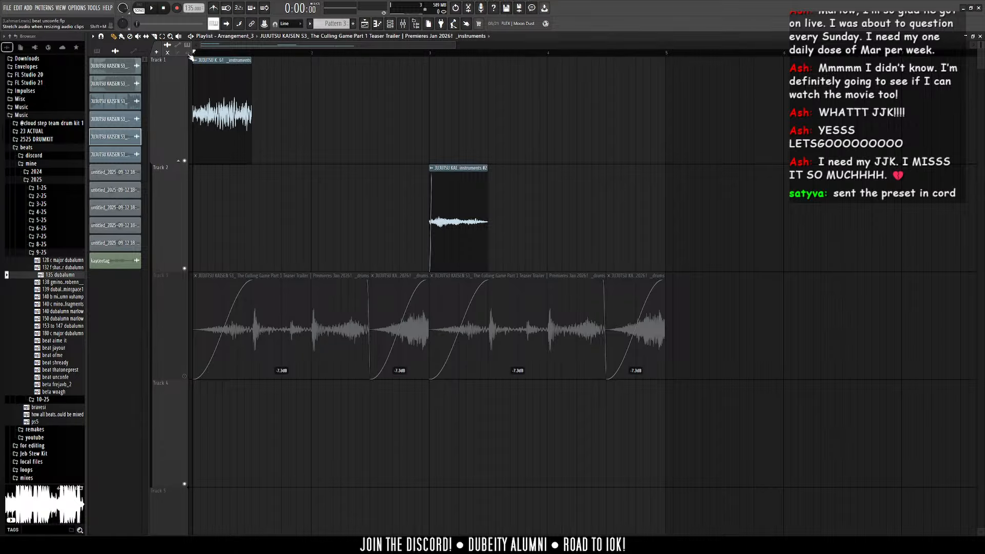
right_click(268, 348)
left_click_drag(252, 141, 836, 147)
right_click(458, 221)
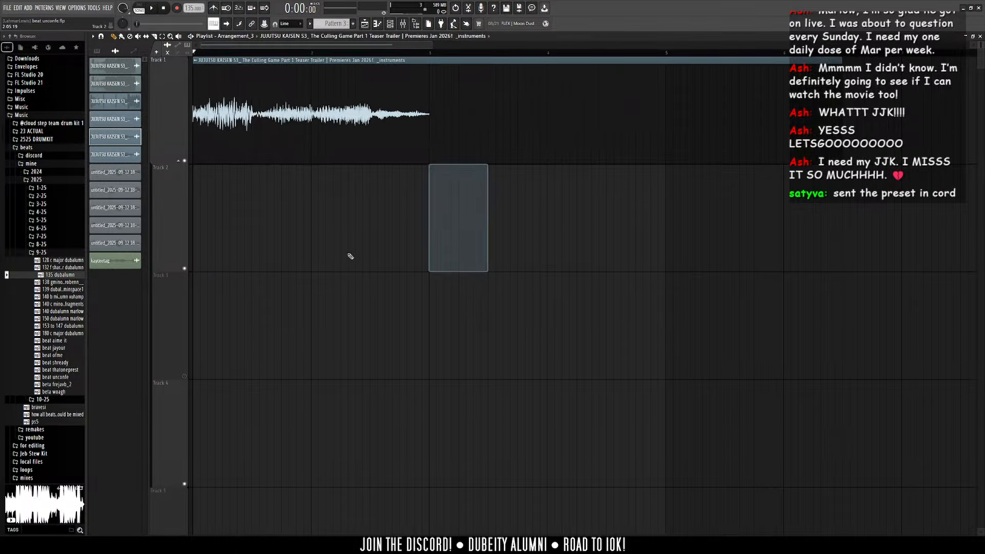
scroll(226, 136, "down", 2)
left_click_drag(226, 136, 411, 146)
right_click(421, 148)
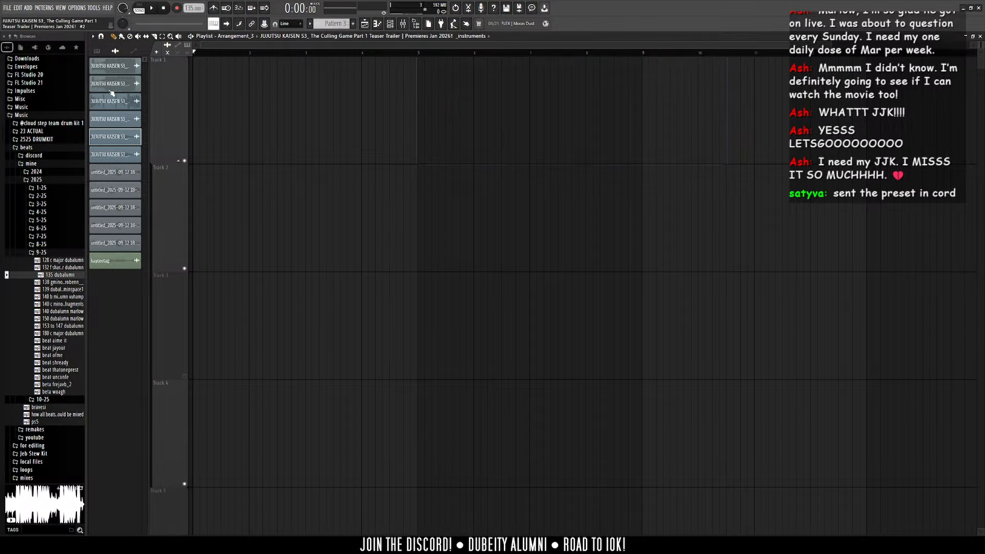
Step: Place the full JUJUTSU KAISEN S3 trailer clip #2 at the start of track 1 and play it from about bar 47
left_click(113, 87)
left_click_drag(293, 117, 196, 121)
scroll(362, 202, "down", 6)
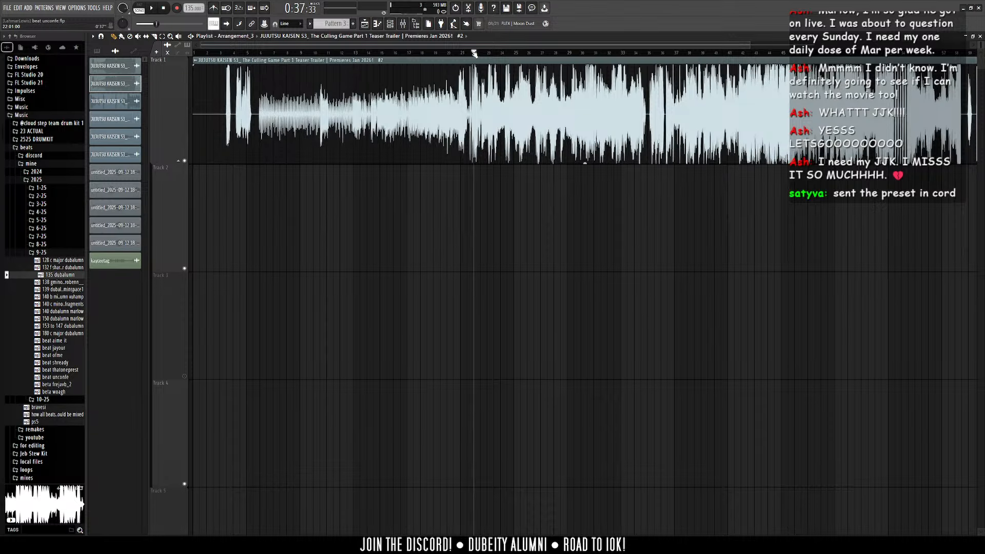
scroll(652, 61, "down", 4)
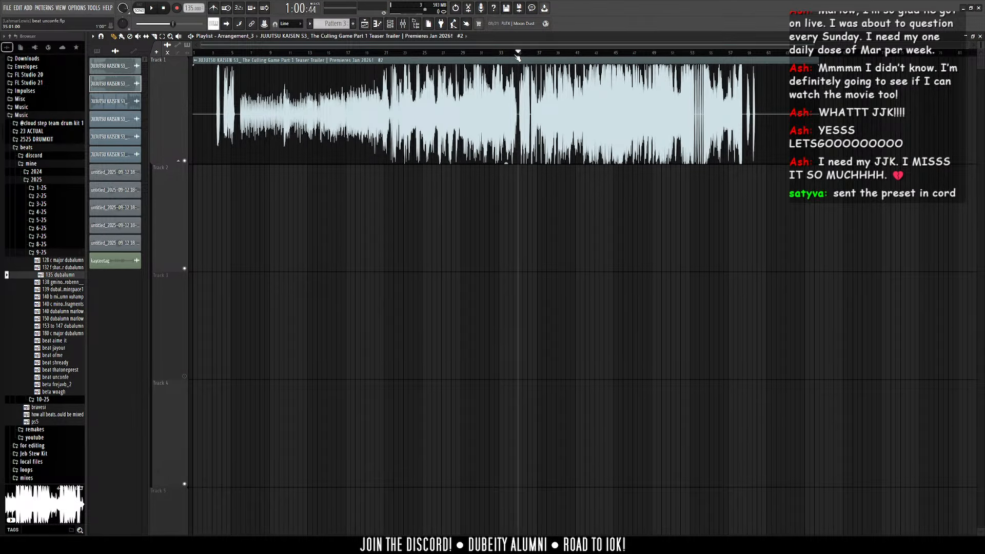
left_click_drag(598, 60, 632, 53)
scroll(482, 53, "up", 2)
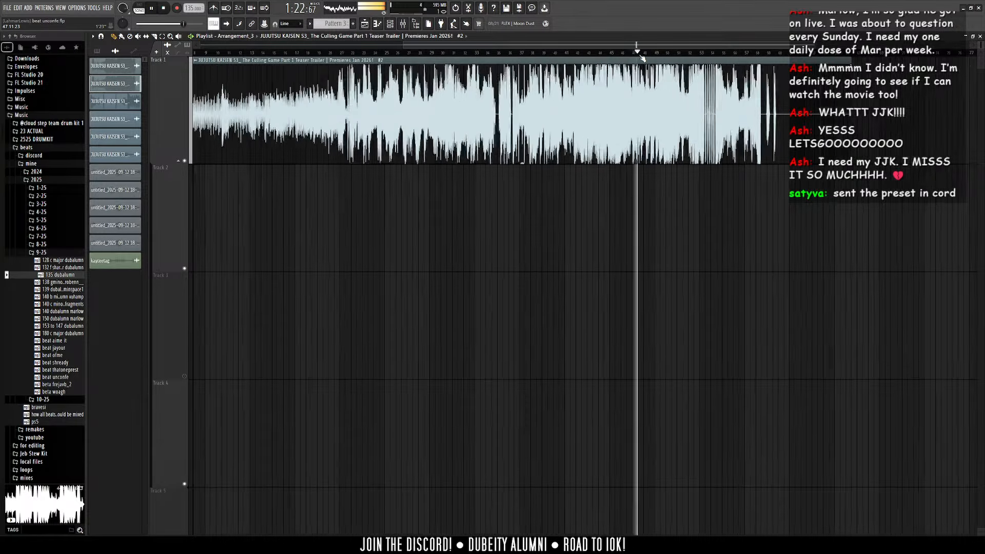
Step: Replay the trailer clip from earlier points back to about bar 35 and look at its clip settings
left_click(483, 52)
scroll(483, 52, "up", 3)
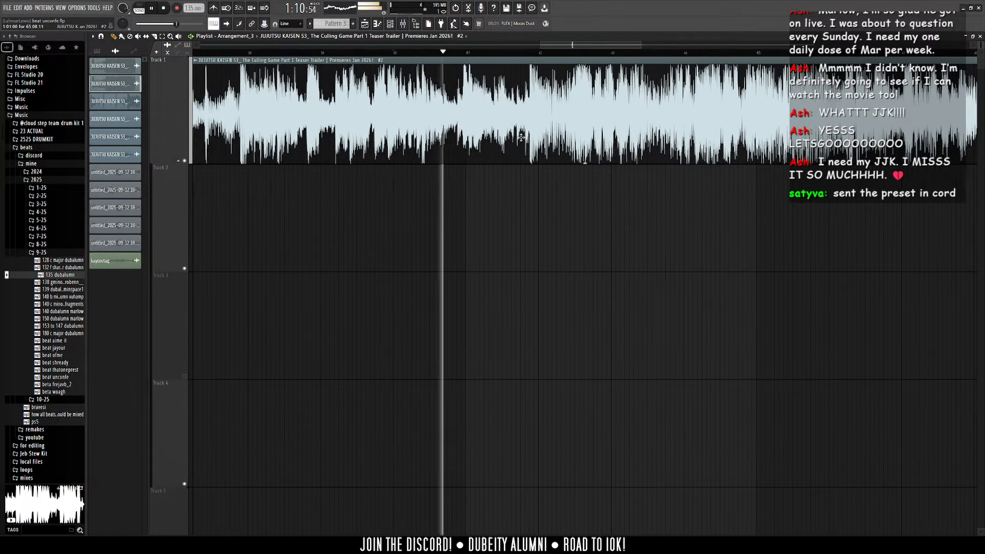
double_click(433, 99)
left_click(217, 53)
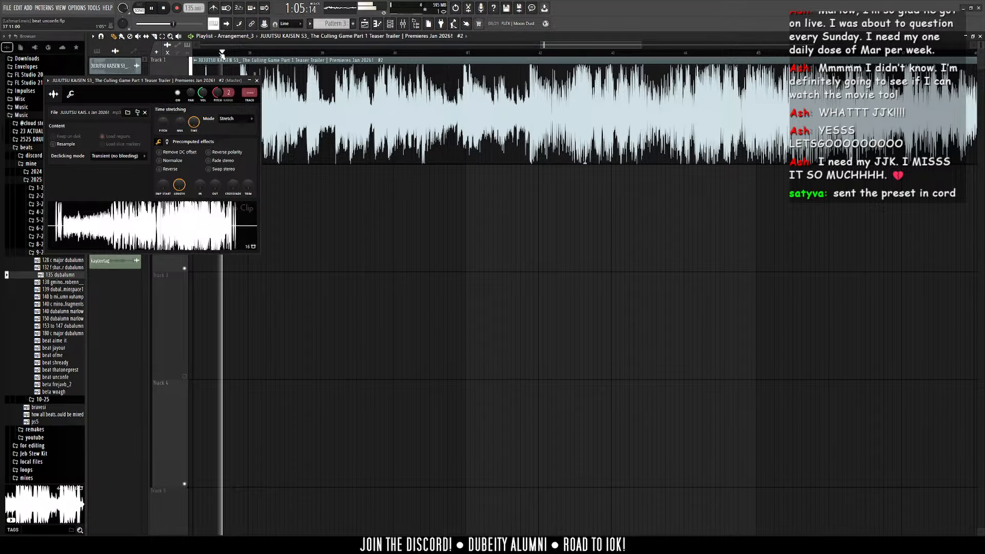
scroll(212, 55, "down", 3)
left_click(212, 55)
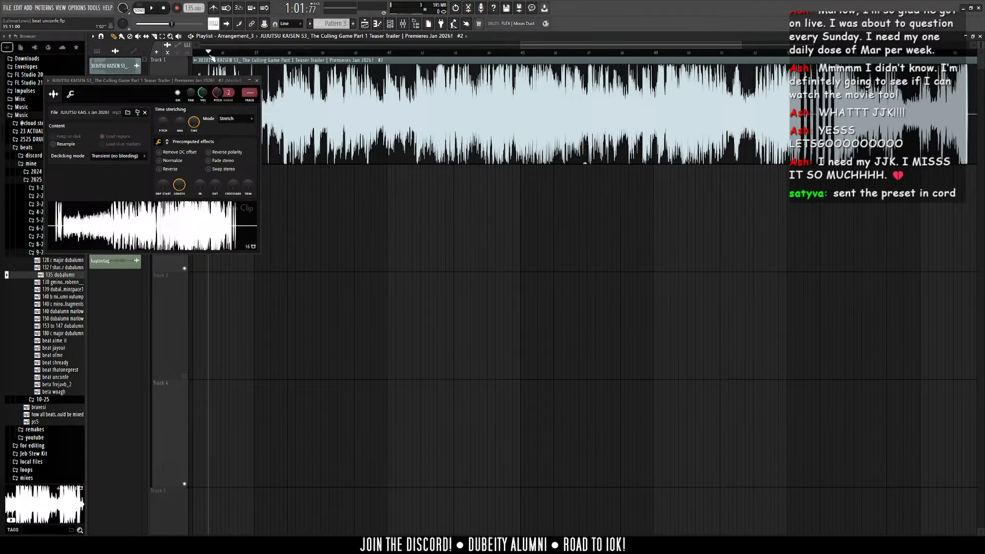
left_click(256, 81)
Step: Listen closely to the trailer passage around bars 36 to 38, check the clip's time-stretching settings, and stop playback
scroll(205, 202, "up", 5)
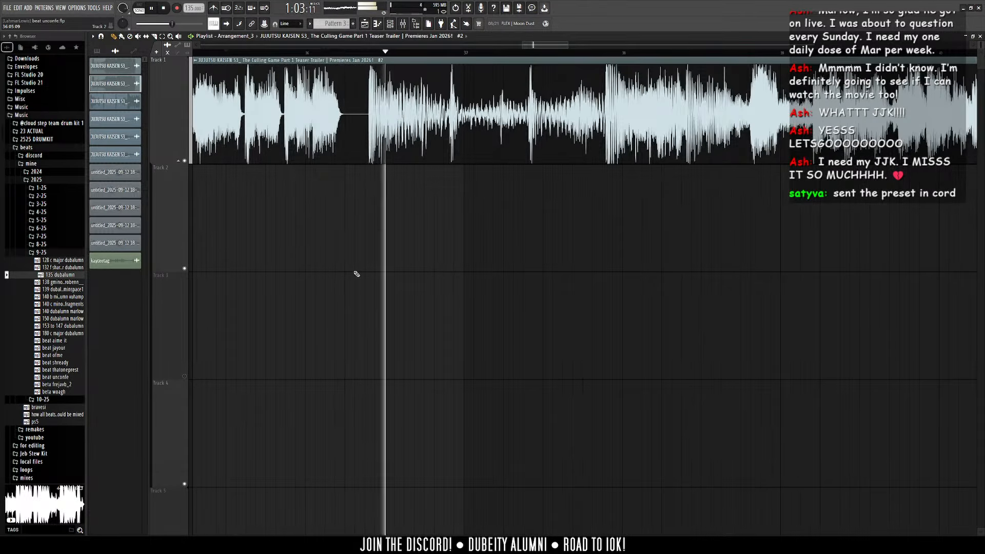
scroll(409, 264, "down", 2)
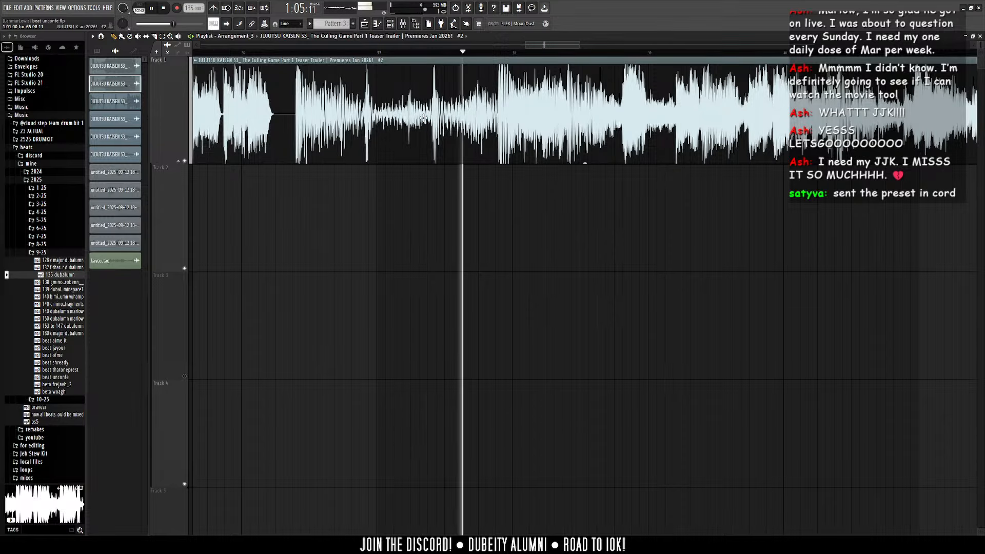
double_click(423, 118)
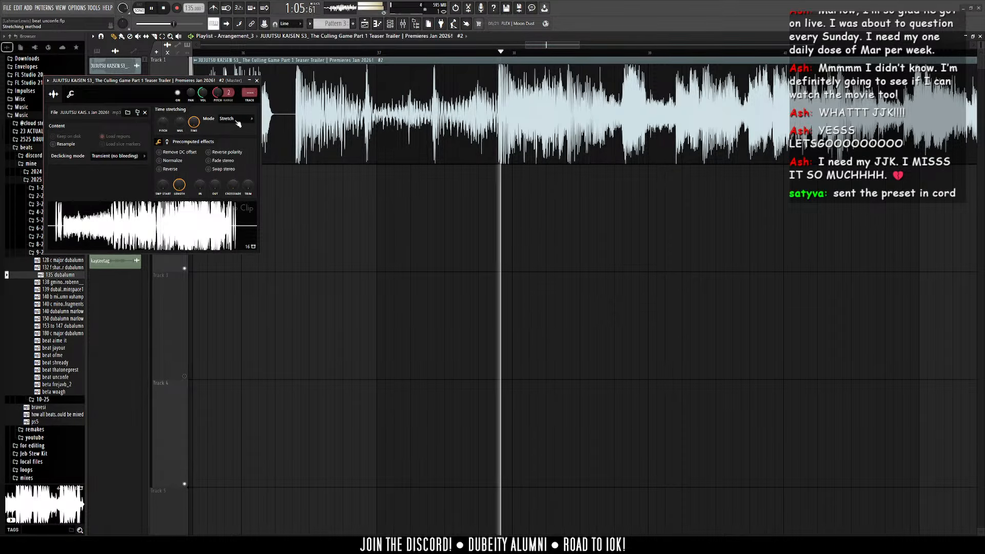
left_click(257, 80)
scroll(374, 172, "down", 5)
key("space")
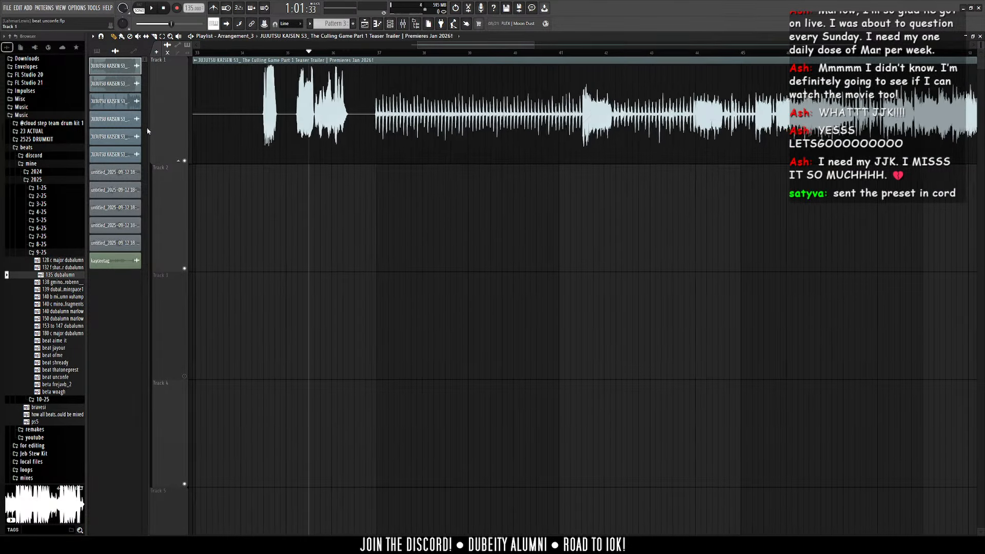
Step: Put the trailer's drums clip on track 1 of the cloned arrangement and audition it
left_click(112, 101)
key("space")
scroll(288, 134, "down", 4)
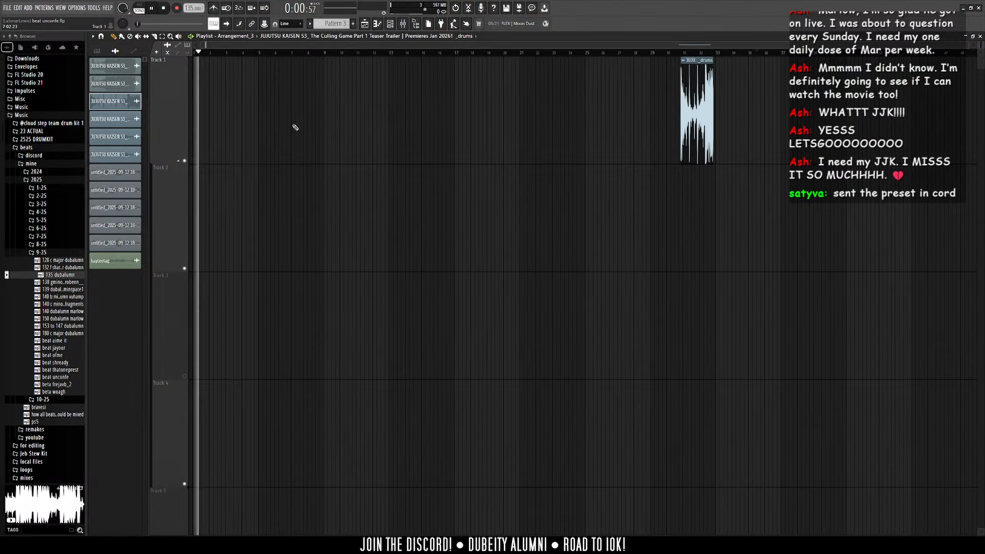
scroll(232, 126, "up", 4)
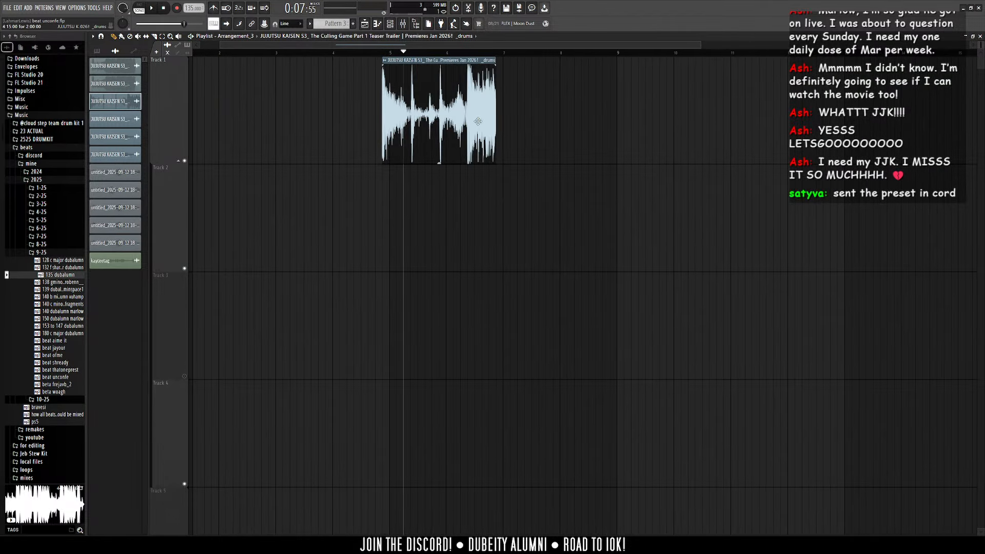
key("space")
Step: Return to the first arrangement and play the chopped trailer samples from the start
left_click(227, 36)
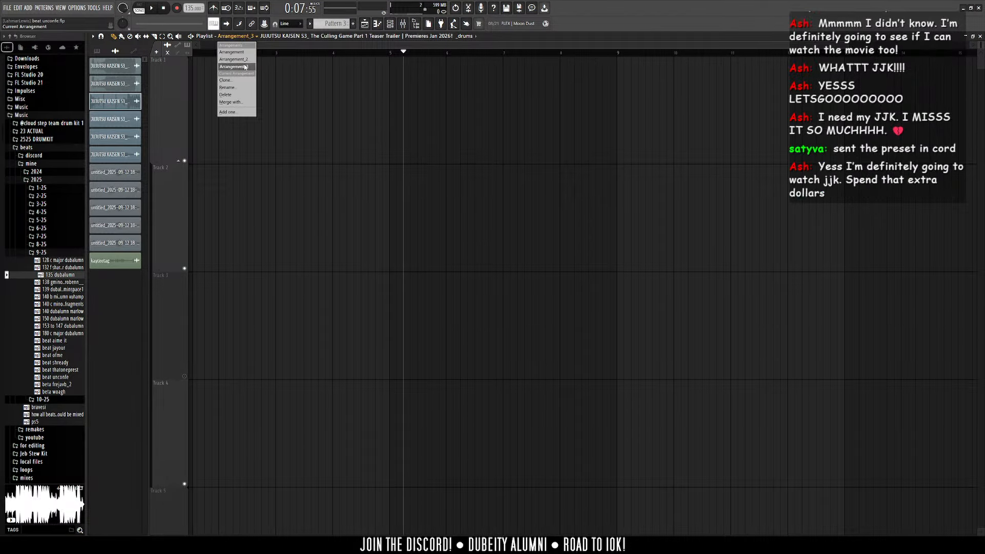
left_click(231, 51)
key("space")
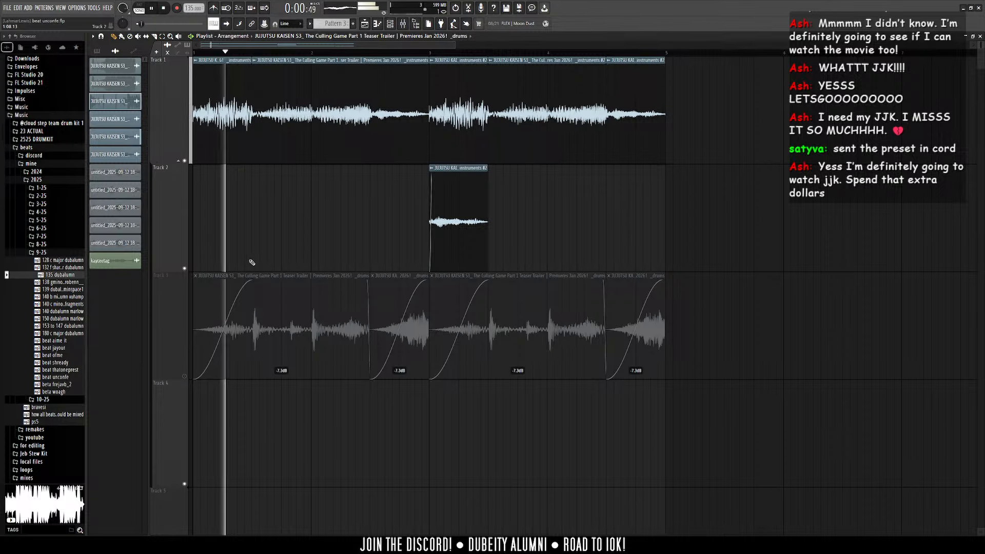
Step: Switch to Arrangement_2 and play the full beat from the start
left_click(231, 36)
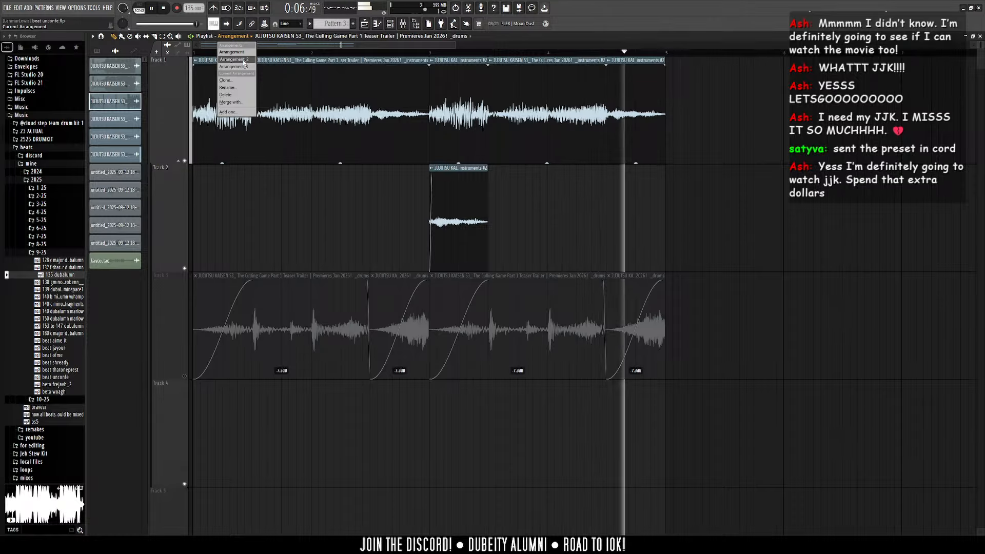
left_click(243, 60)
scroll(204, 252, "down", 10)
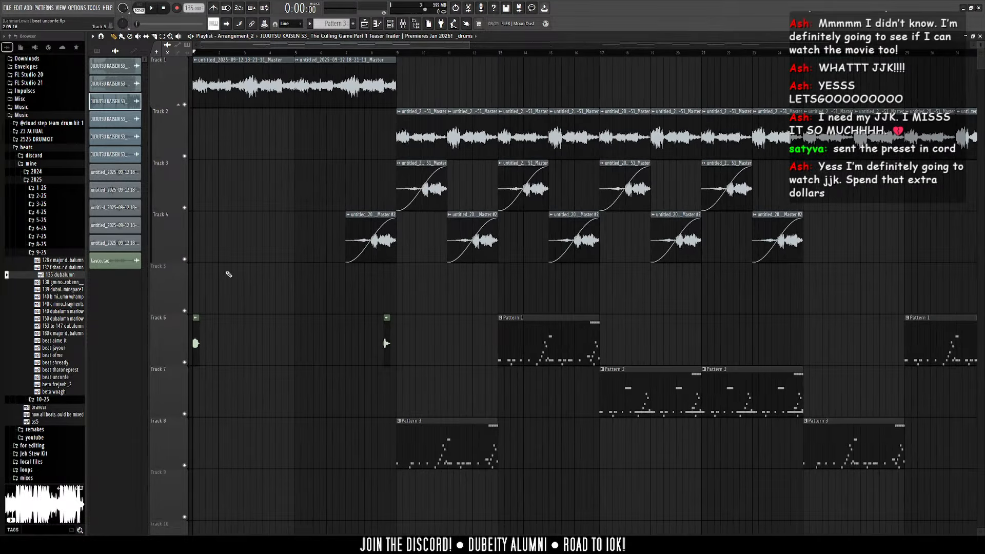
scroll(174, 308, "up", 5)
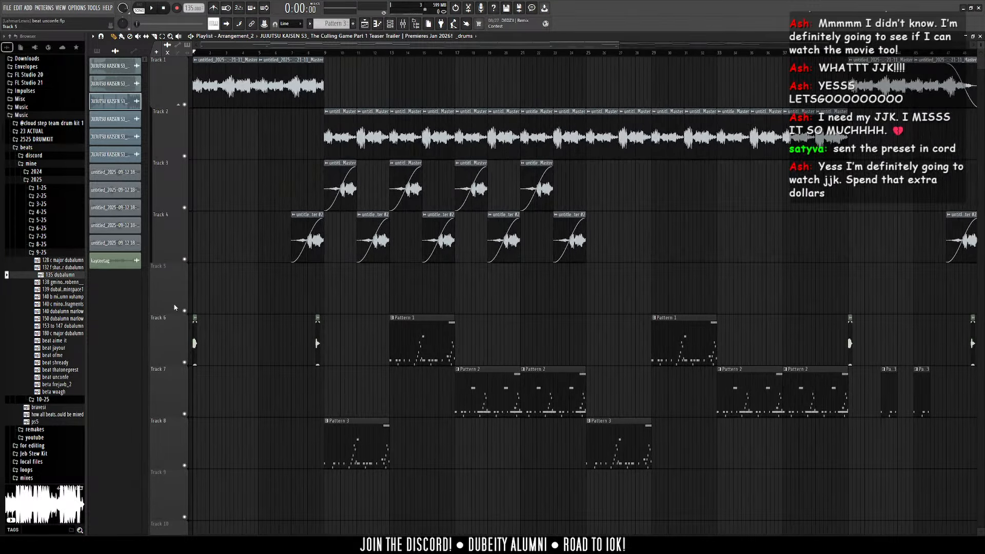
key("space")
scroll(195, 277, "down", 4)
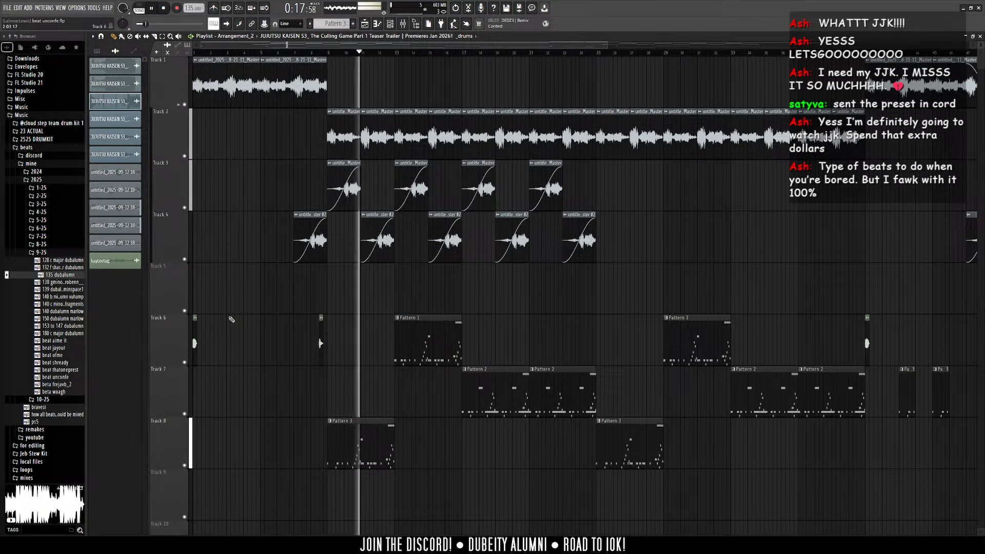
Step: Follow the full beat's playback through the chopped samples and drum patterns in Arrangement_2, and stop it
scroll(418, 56, "up", 4)
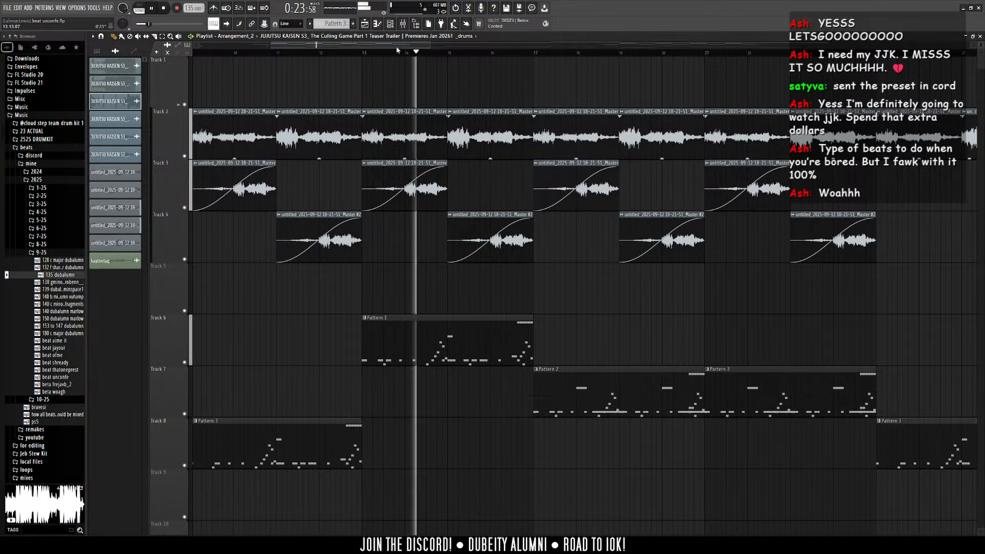
scroll(396, 47, "down", 5)
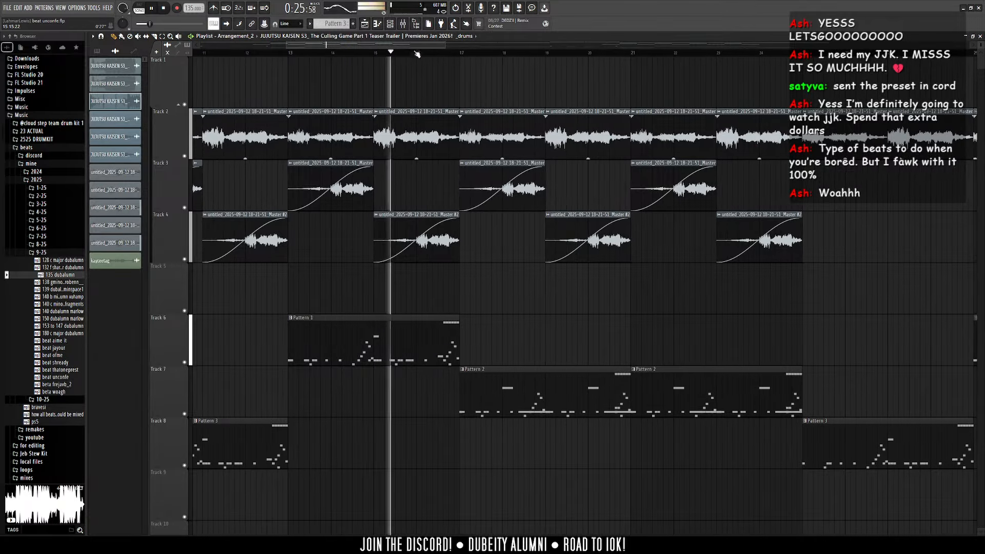
scroll(444, 59, "up", 1)
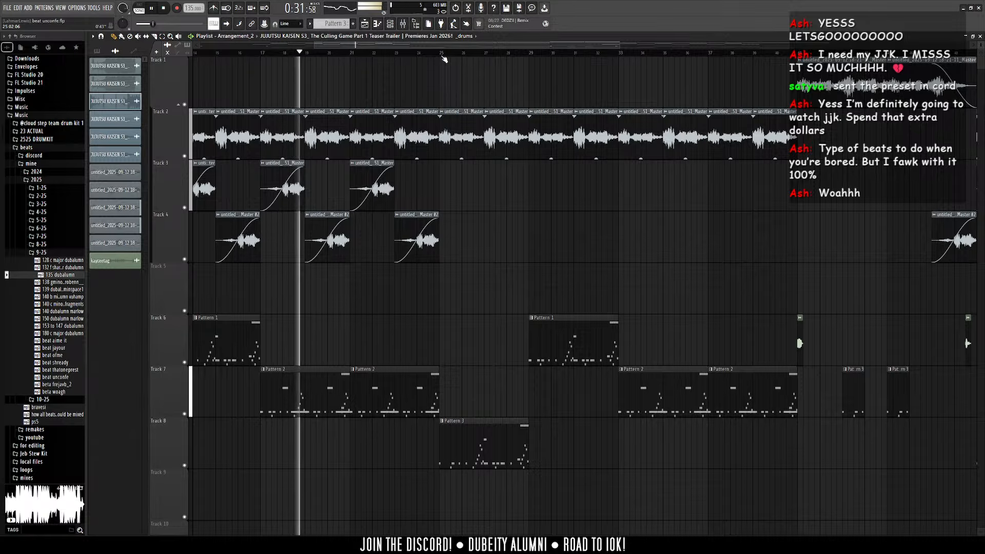
key("space")
scroll(319, 58, "down", 2)
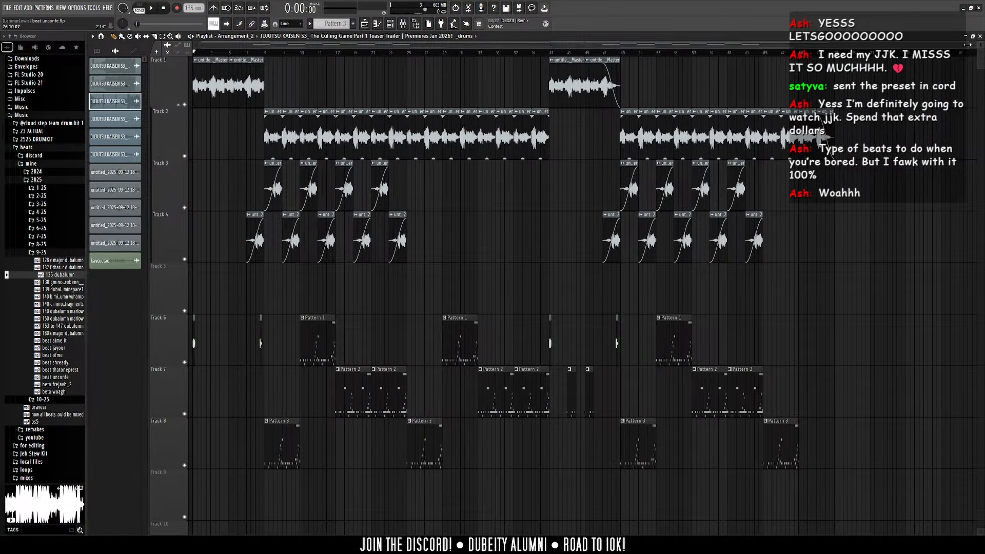
left_click_drag(967, 45, 549, 45)
Step: Open the recent project worldwideosa, saving the changes to beat unconfe
left_click(7, 8)
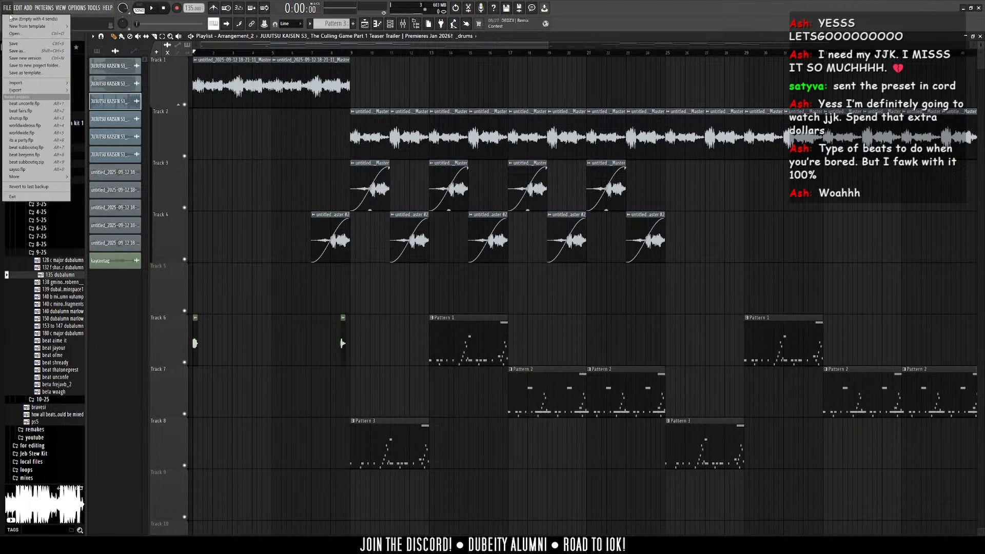
left_click(32, 133)
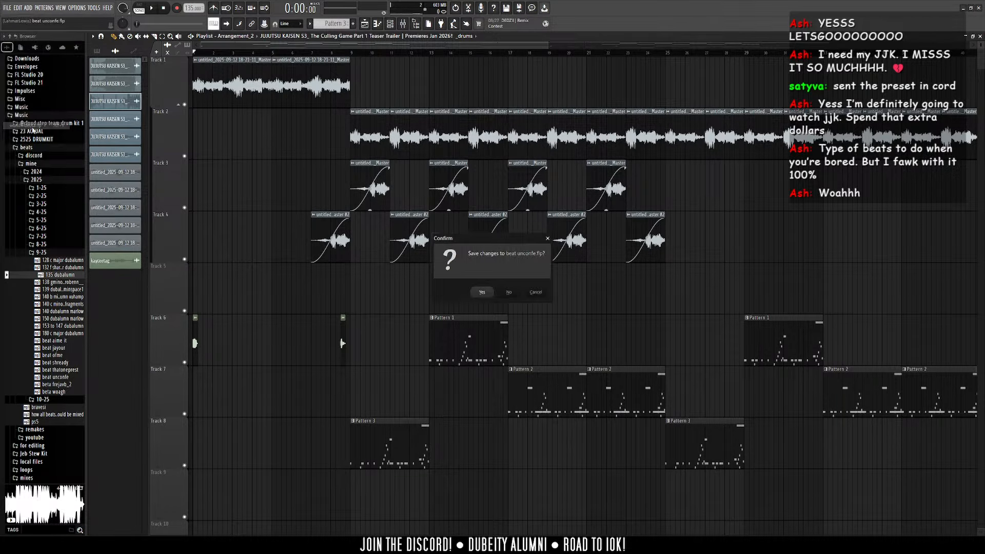
left_click(492, 292)
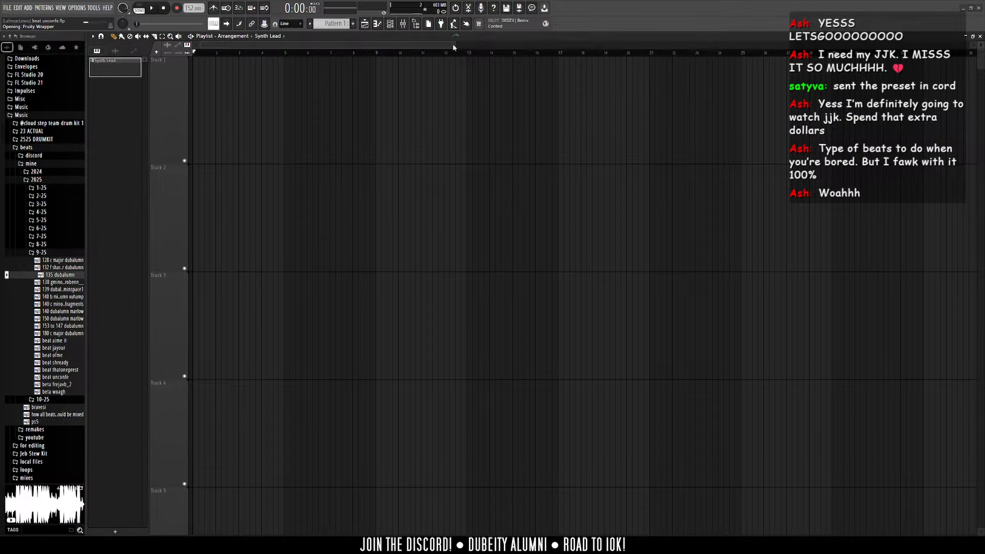
key("super+shift+s")
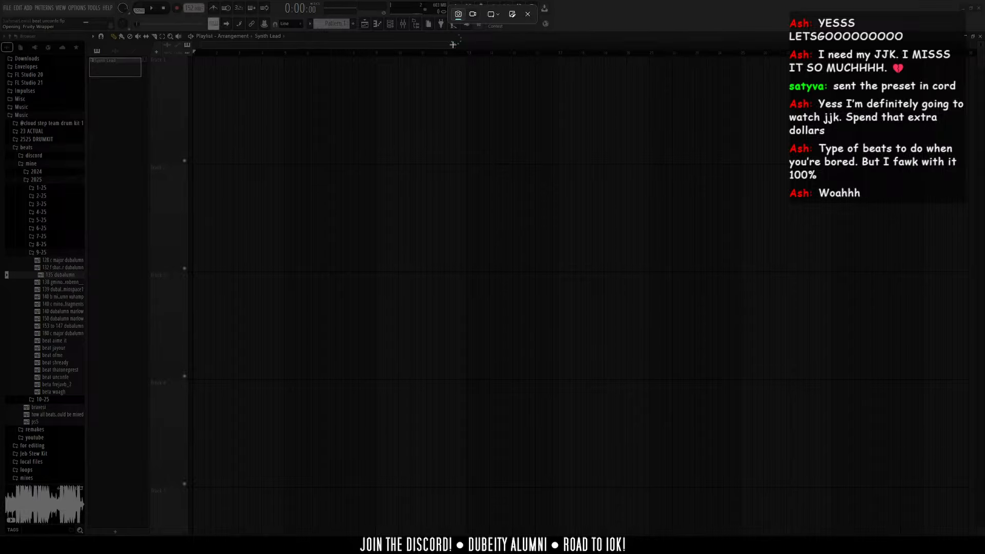
left_click(526, 15)
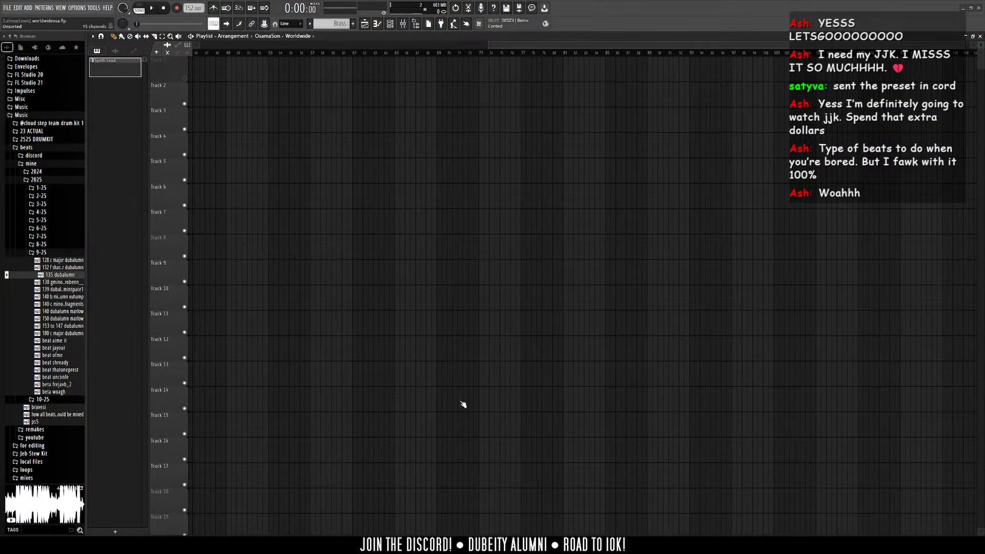
Step: Play the worldwideosa arrangement from the start and look over its melody and drum patterns
scroll(206, 53, "up", 5)
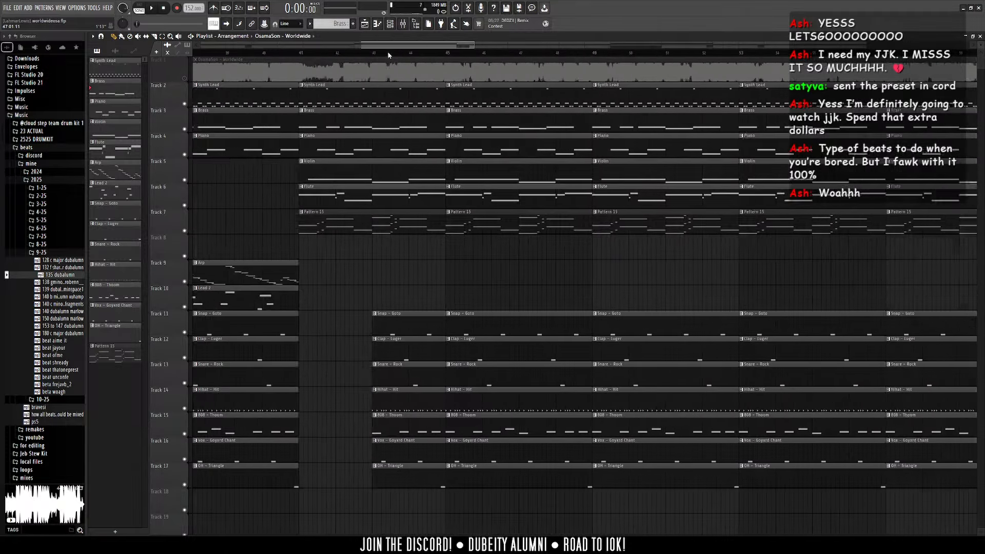
left_click(152, 10)
scroll(215, 54, "down", 6)
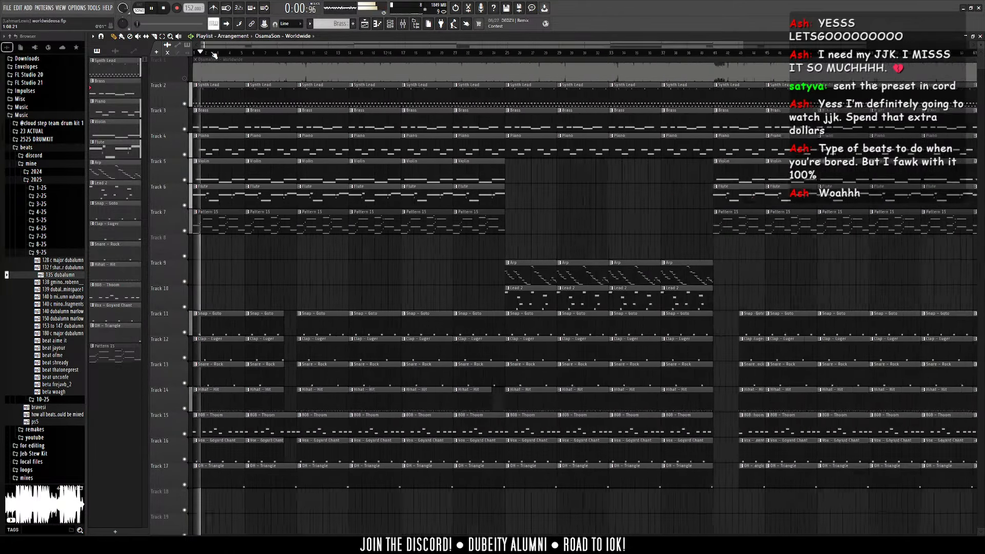
scroll(214, 53, "up", 1)
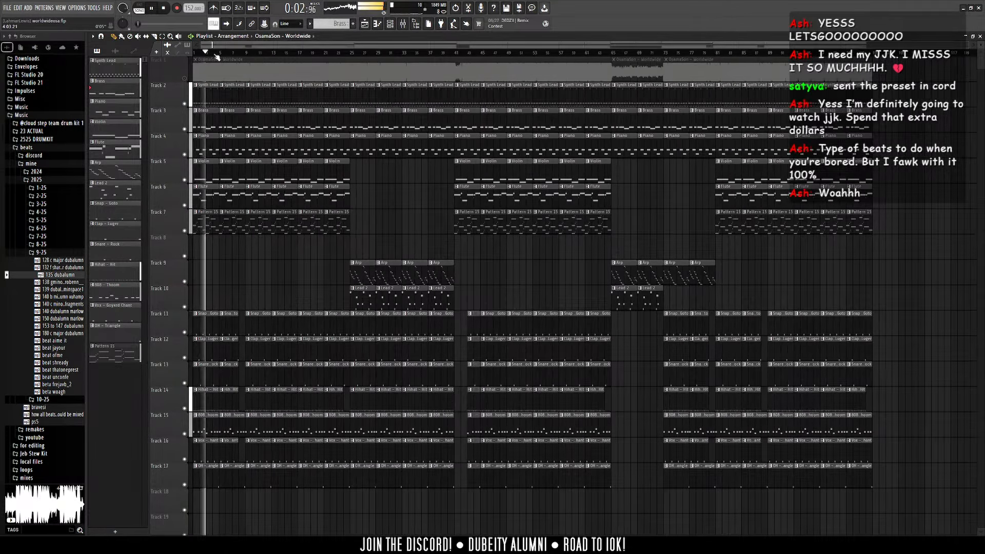
scroll(208, 56, "up", 1)
scroll(208, 56, "up", 1)
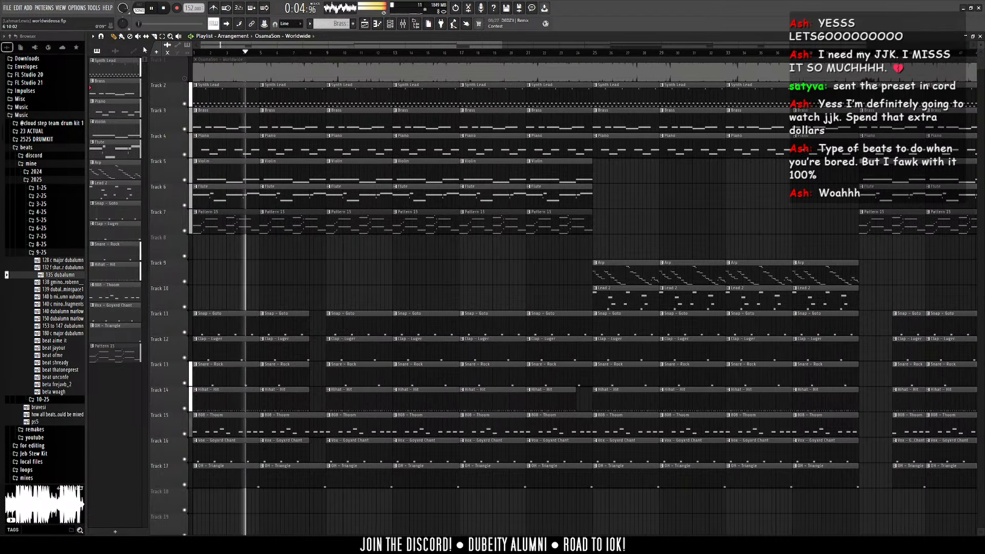
scroll(208, 56, "up", 1)
Step: Inspect the channel rack and the mixer's Insert 10 track during playback, and stop the song
key("F6")
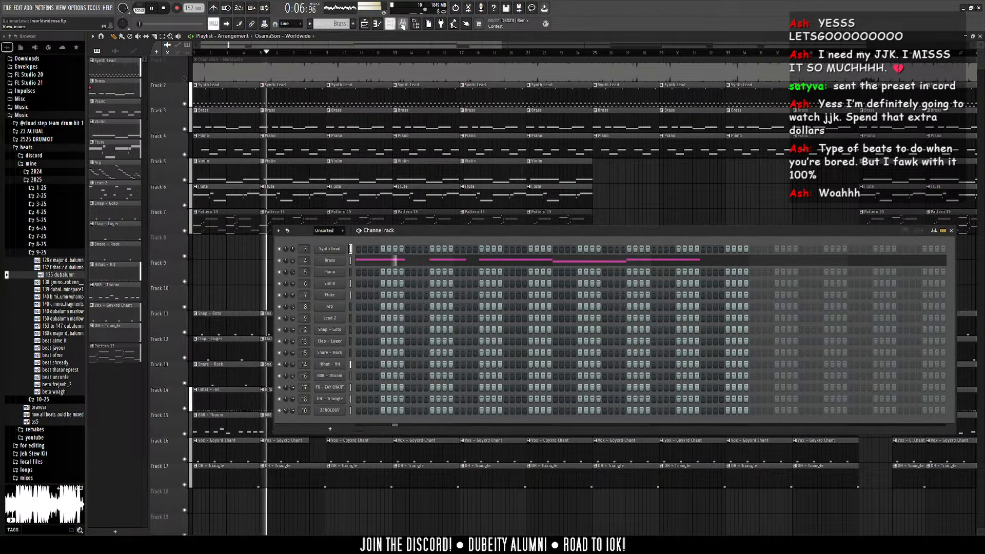
key("F9")
left_click_drag(593, 353, 593, 366)
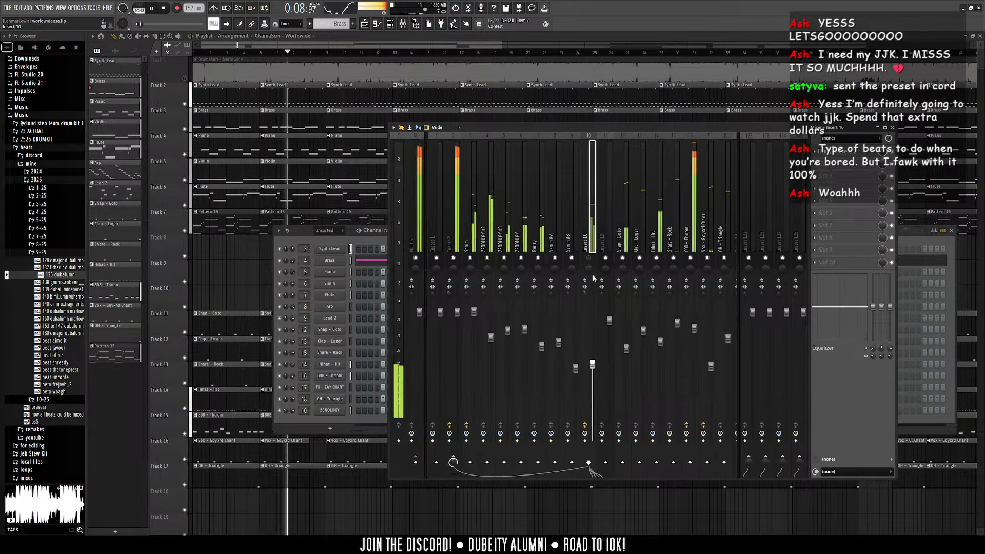
key("F12")
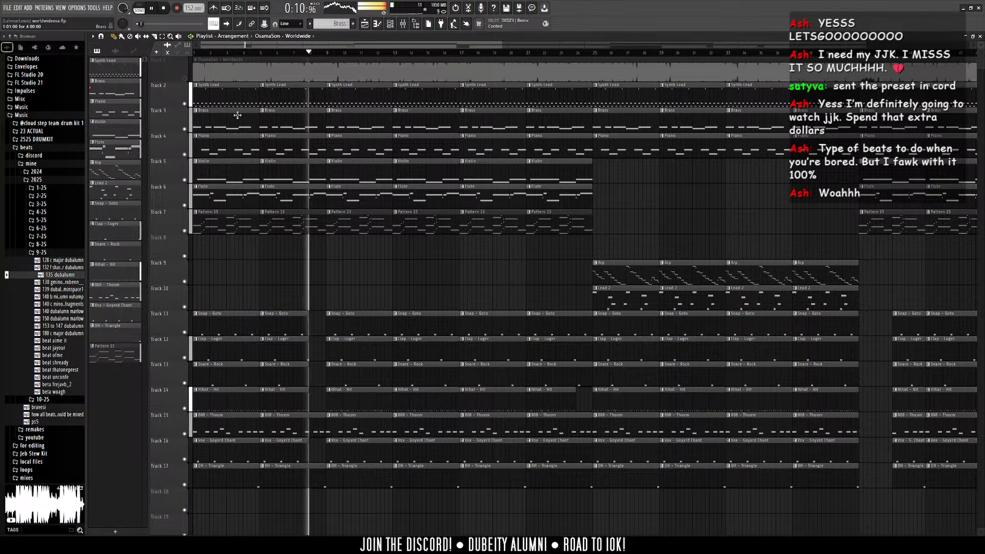
scroll(275, 58, "down", 1)
scroll(275, 58, "down", 3)
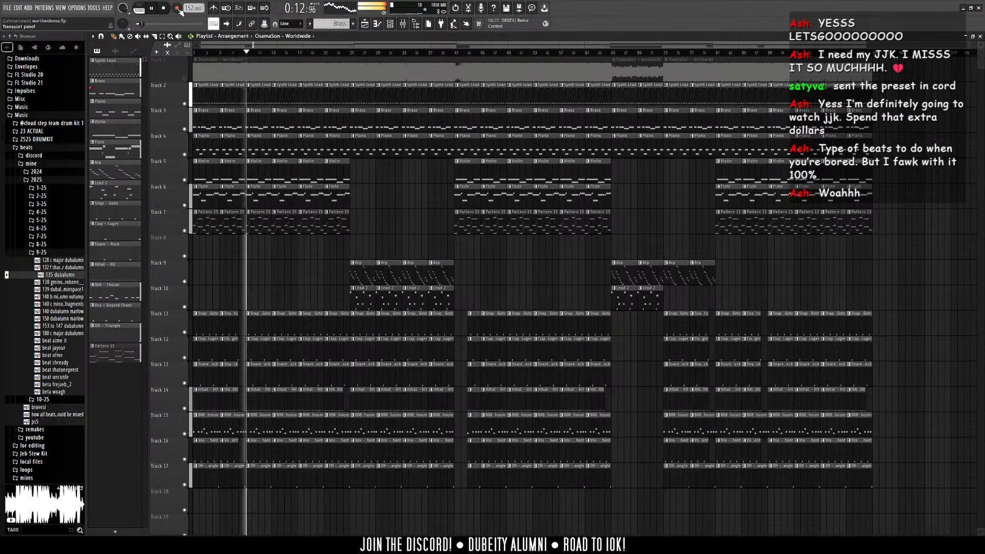
key("space")
Step: Close worldwideosa with its changes saved by starting a new empty project, and open the recent project beat fairs
left_click(8, 8)
left_click(15, 19)
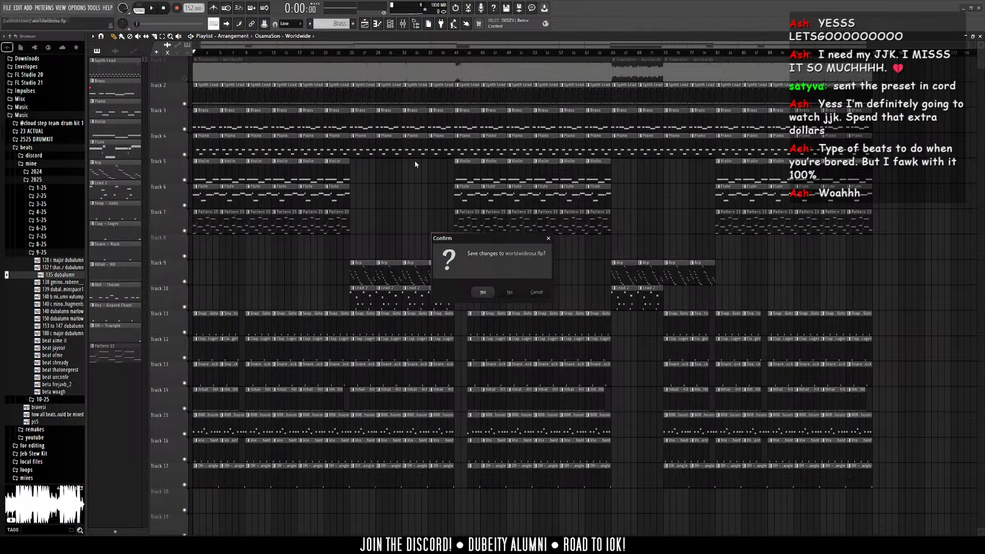
left_click(482, 293)
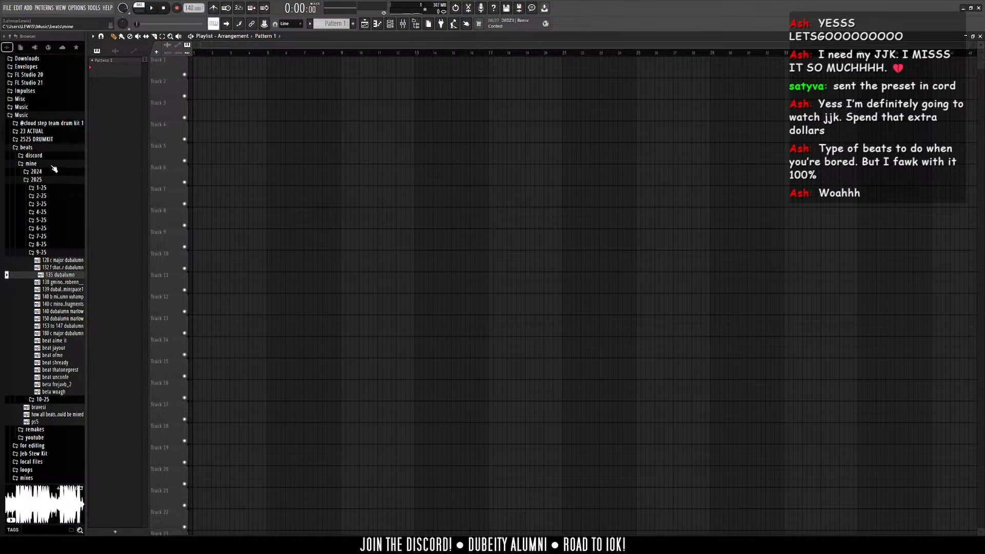
left_click(44, 137)
left_click(7, 8)
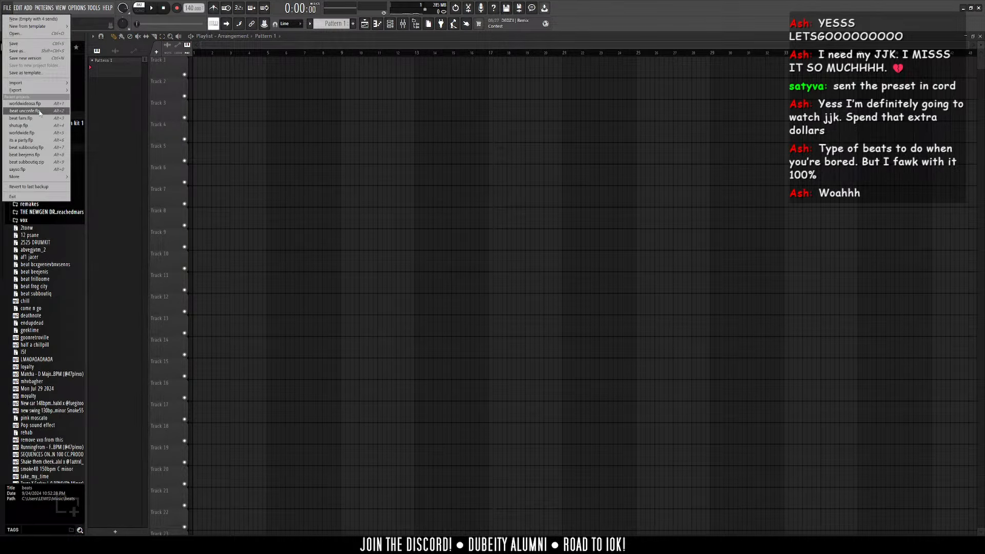
left_click(41, 119)
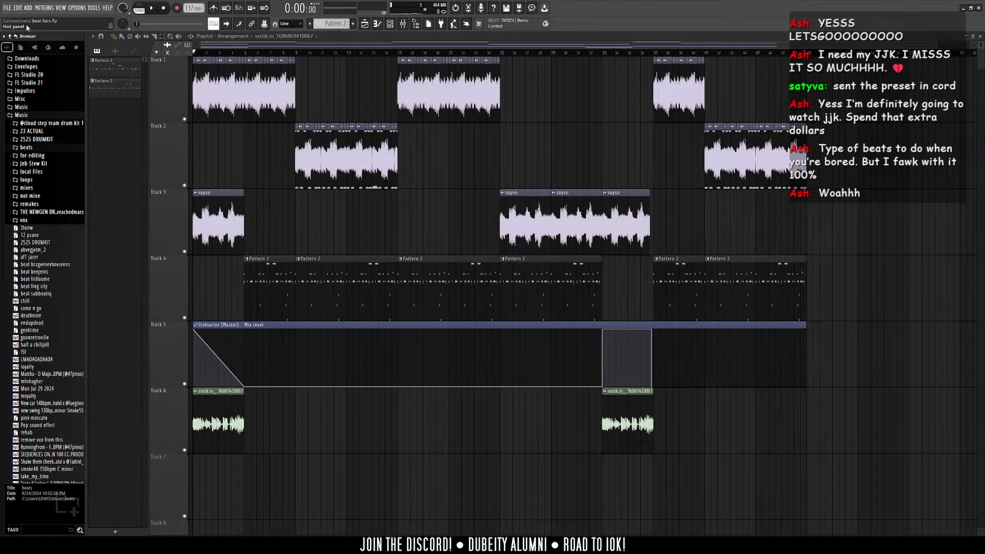
Step: Export the beat fairs project as an MP3 named beat fairs into Music > beats > mine > 2025 > 10-25
left_click(8, 8)
mouse_move(29, 92)
left_click(89, 98)
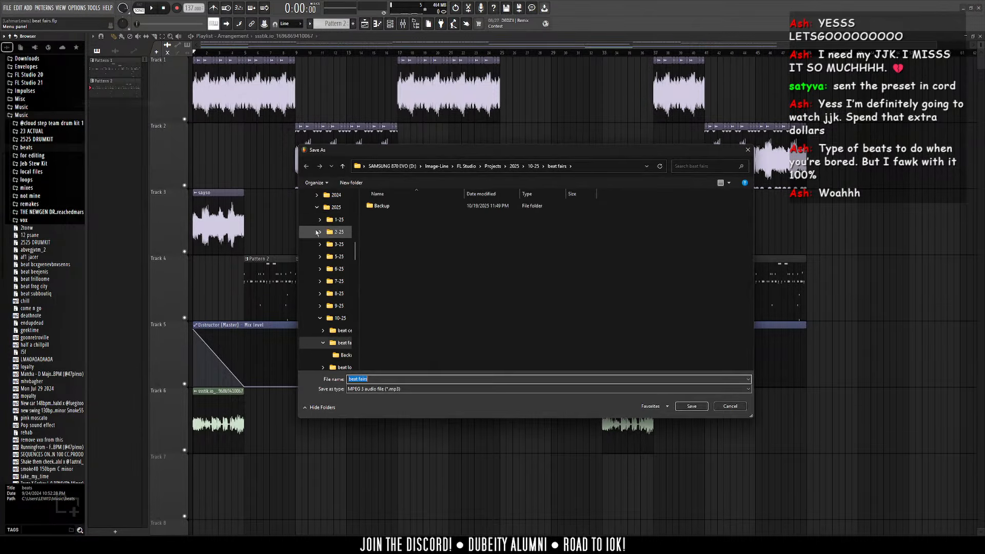
scroll(340, 272, "up", 4)
left_click(325, 257)
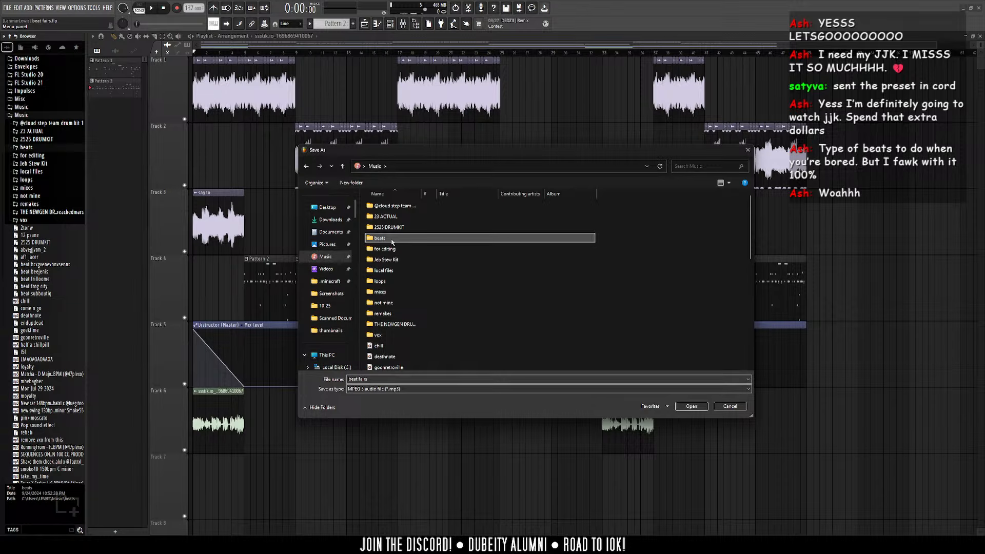
double_click(392, 238)
left_click(399, 221)
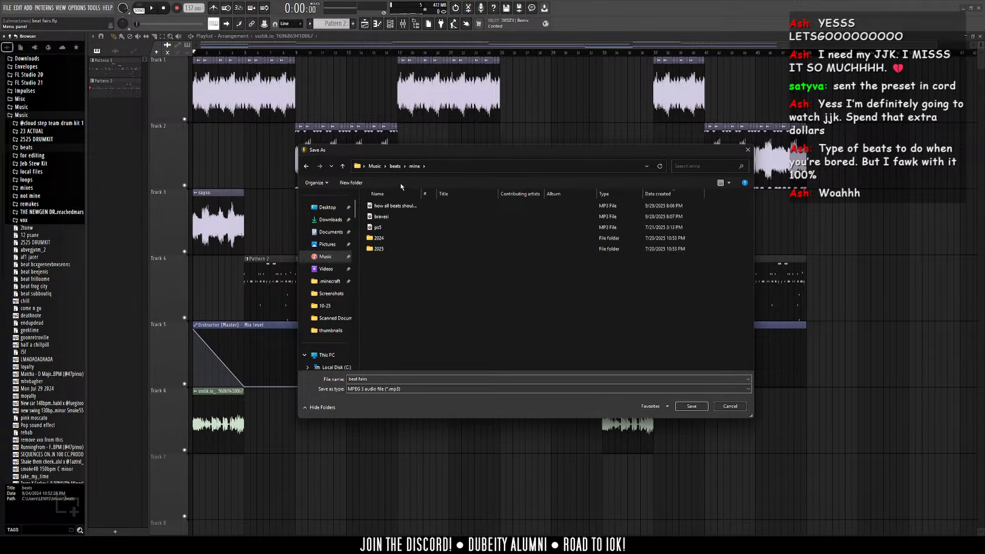
double_click(398, 248)
left_click(403, 303)
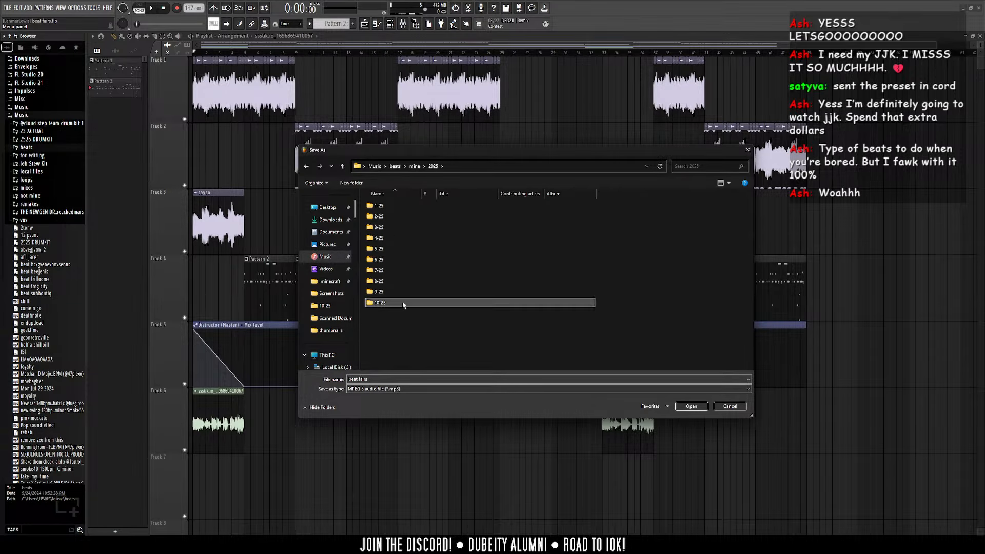
left_click(691, 405)
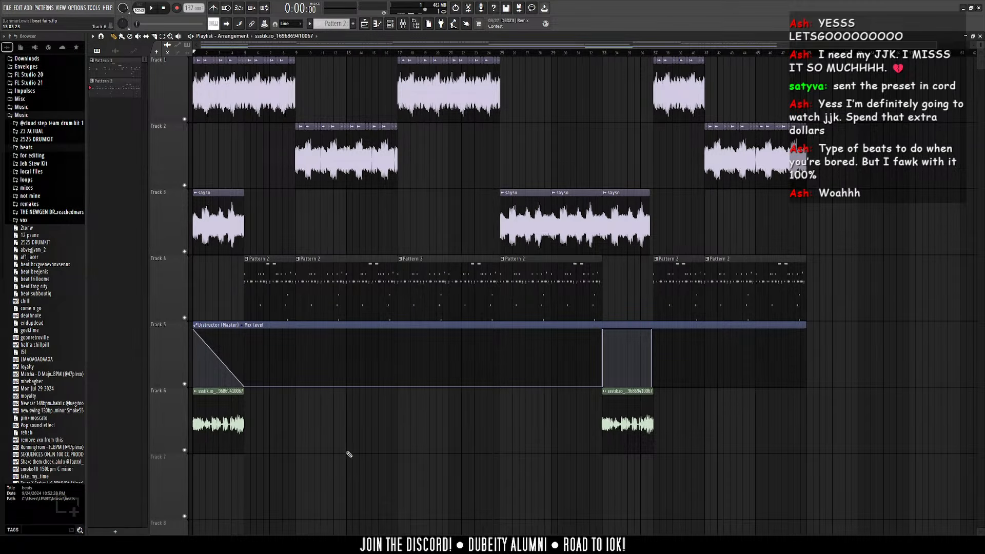
Step: Switch to Discord and attach beat fairs.mp3 to a message in the server's beats channel
key("alt+Tab")
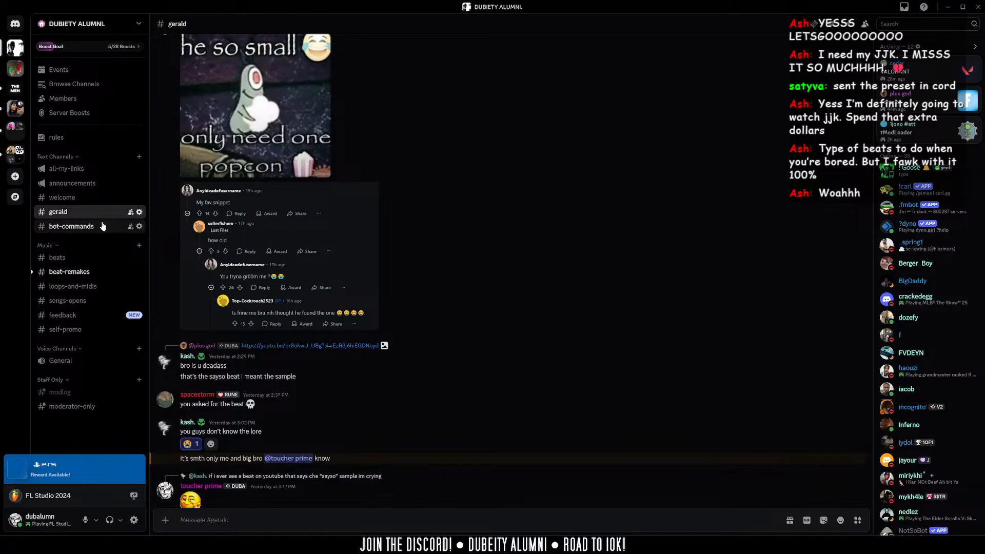
left_click(71, 259)
key("super+e")
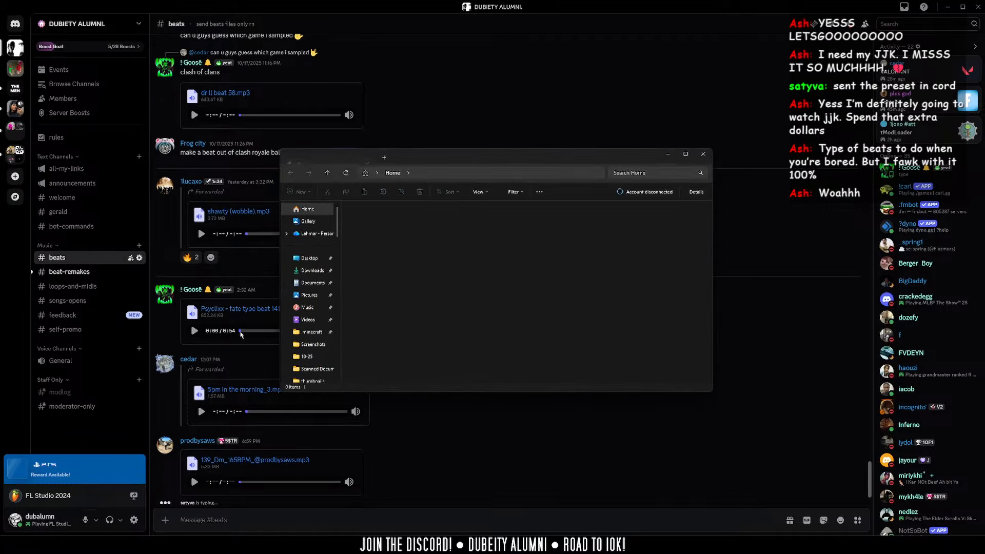
left_click(556, 438)
key("ctrl+v")
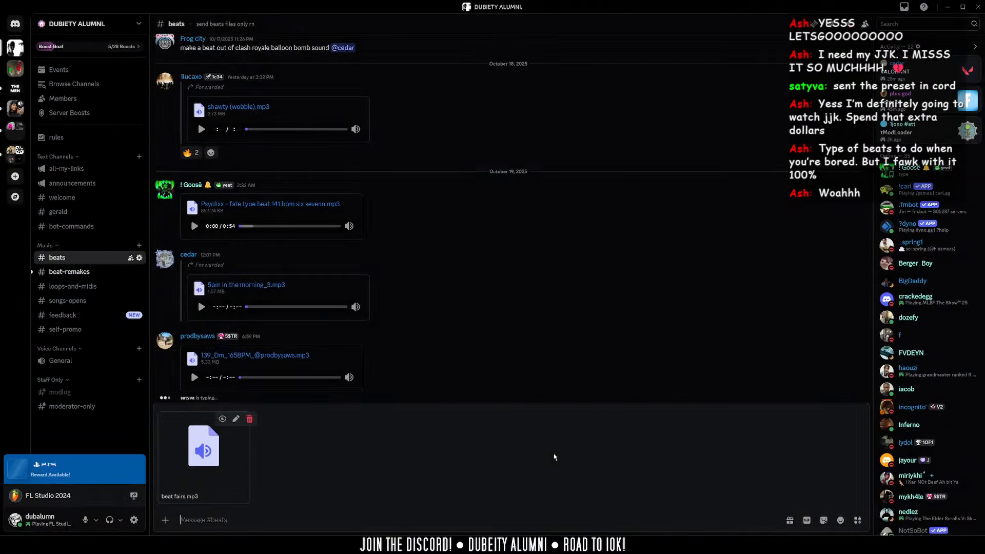
Step: Mention the server member the beat is meant for and send the message with the attached file
type("@")
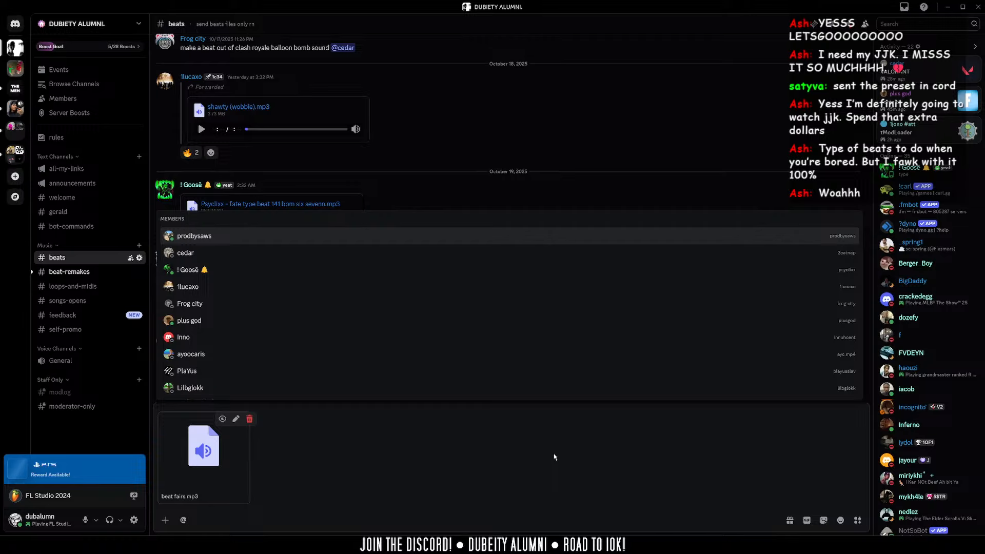
type("kas")
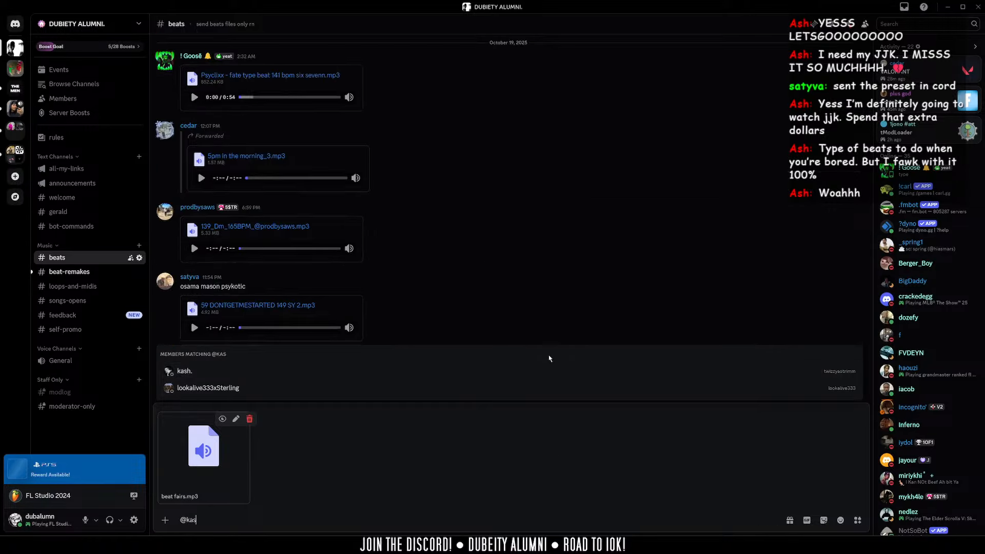
left_click(551, 370)
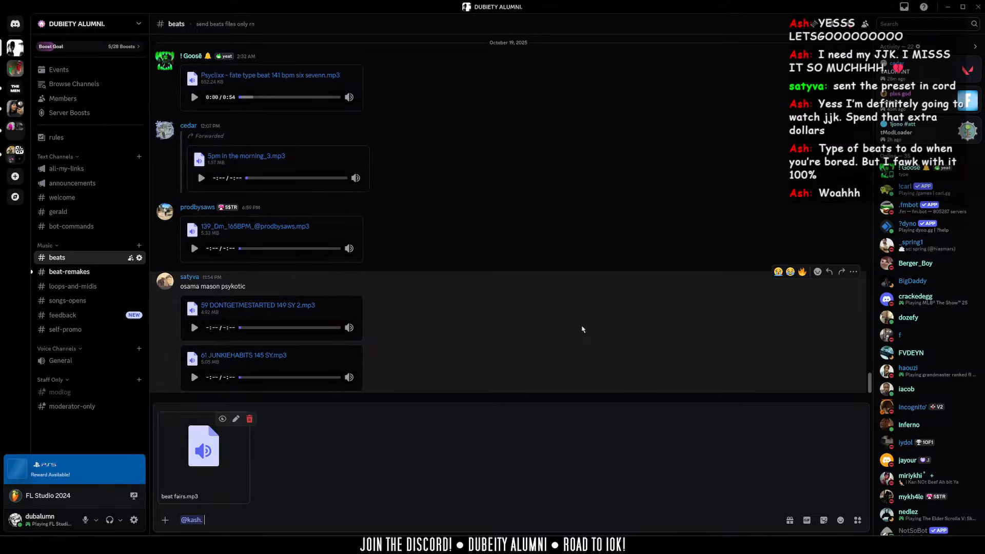
key("Return")
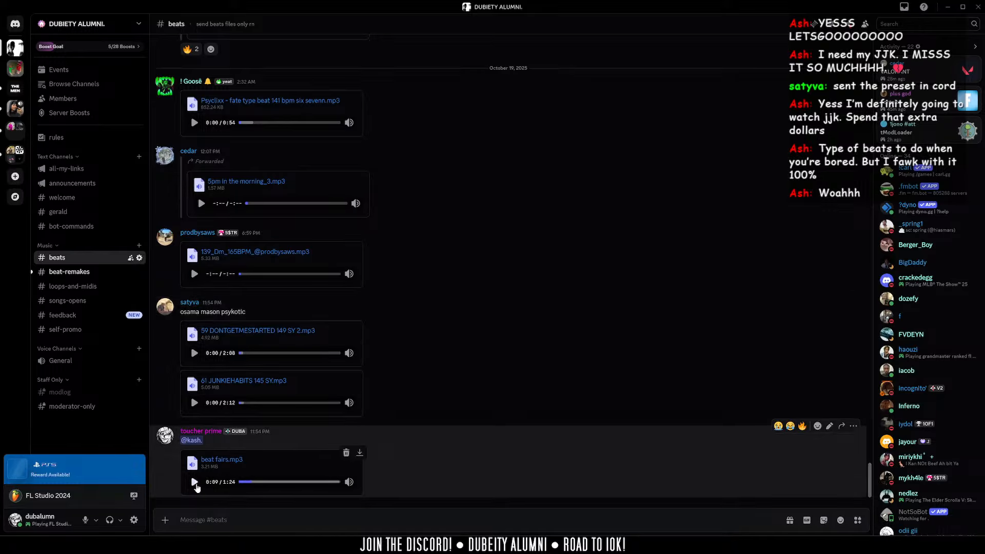
Step: Switch to OBS, choose the Mic/Aux audio monitoring mode in the advanced audio properties, and lower Desktop Audio to -2.4 dB
left_click(143, 544)
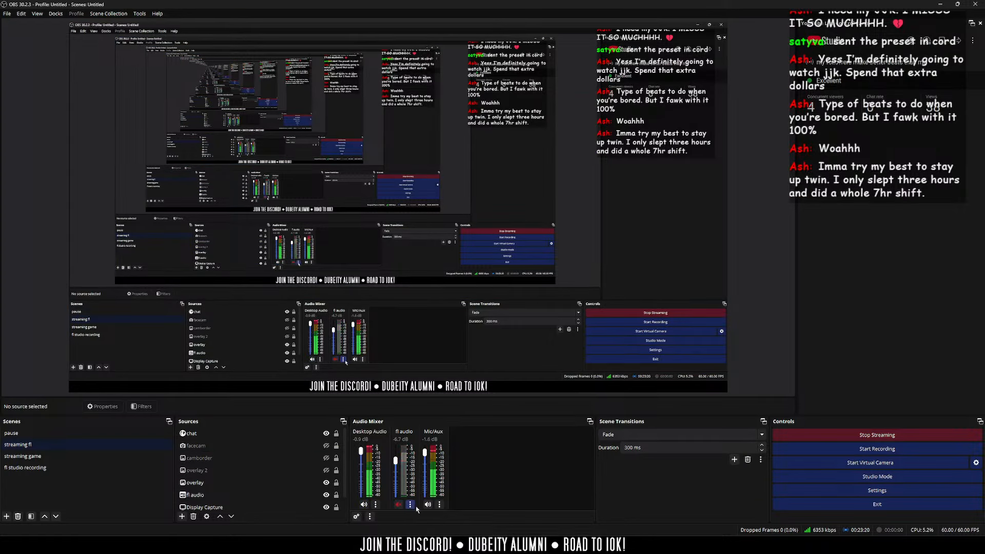
left_click(355, 517)
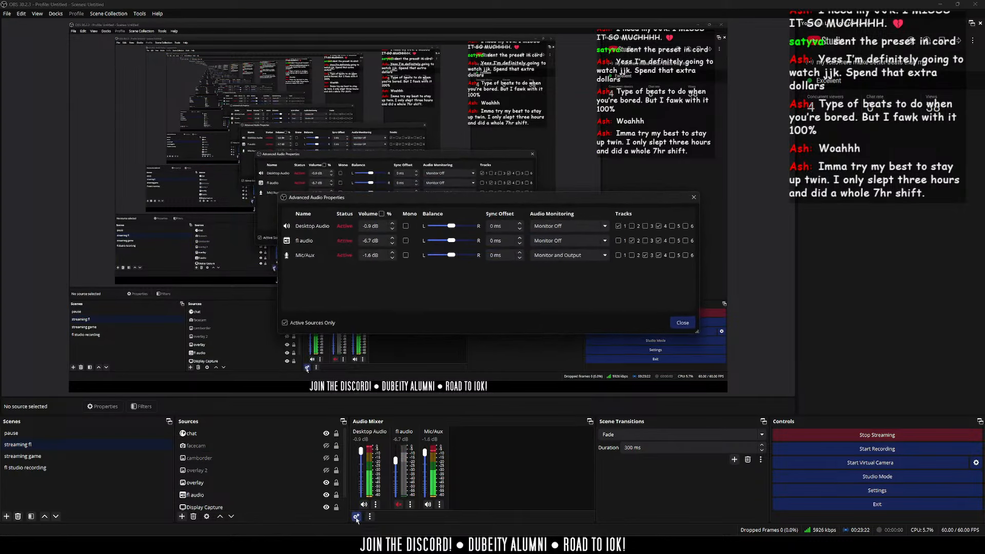
left_click(589, 255)
left_click(554, 262)
left_click(683, 323)
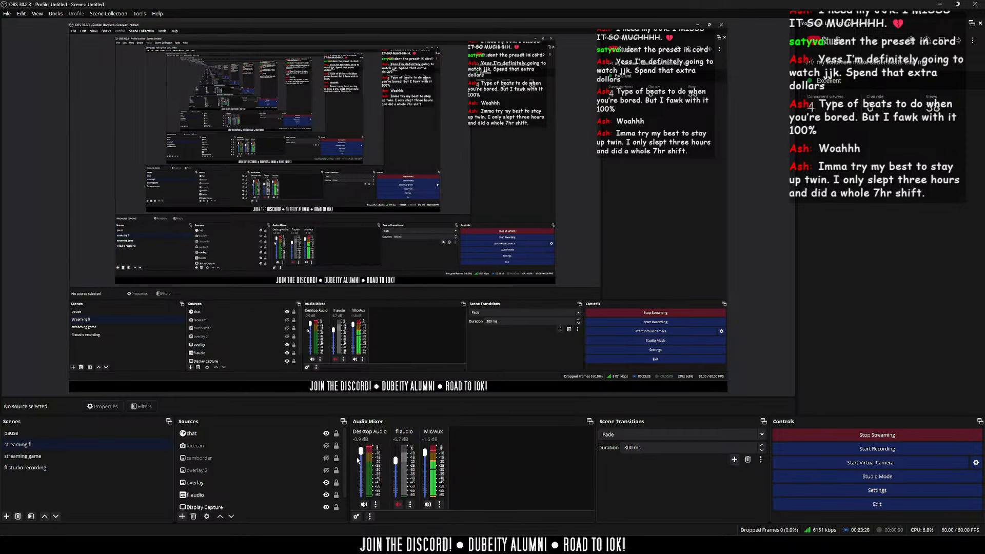
left_click_drag(357, 461, 362, 455)
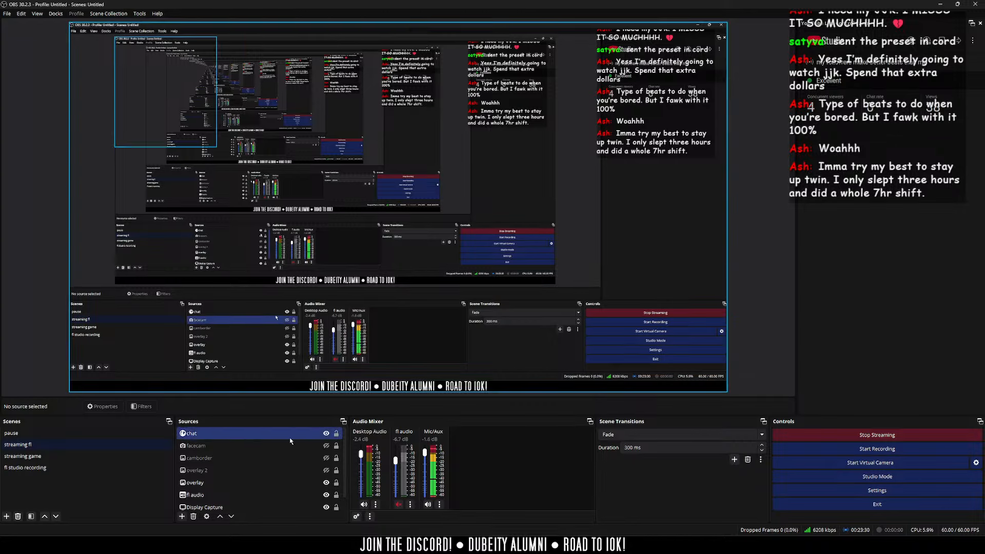
Step: Switch back to Discord and look back through the beats channel to the files posted in early October 2025
left_click(153, 545)
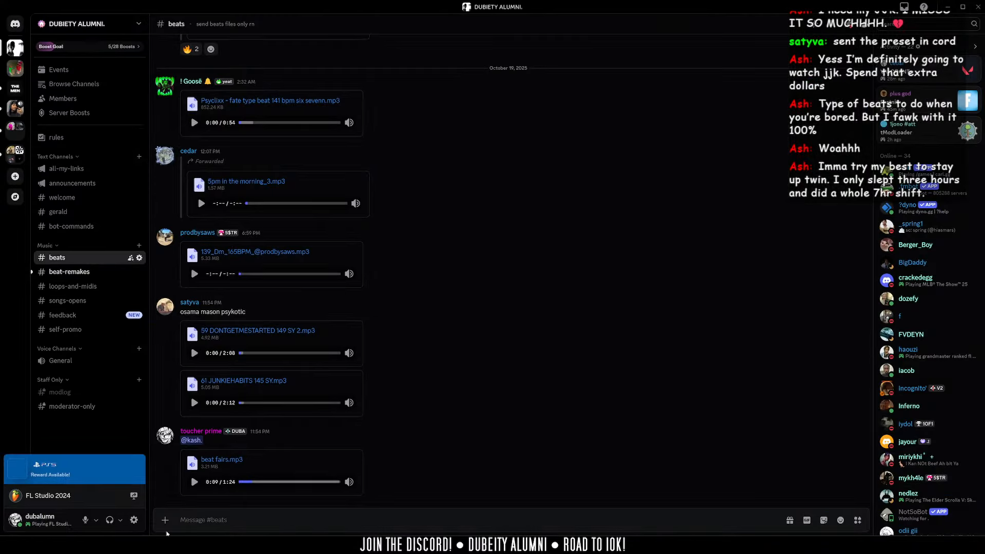
scroll(555, 337, "up", 5)
scroll(602, 348, "up", 10)
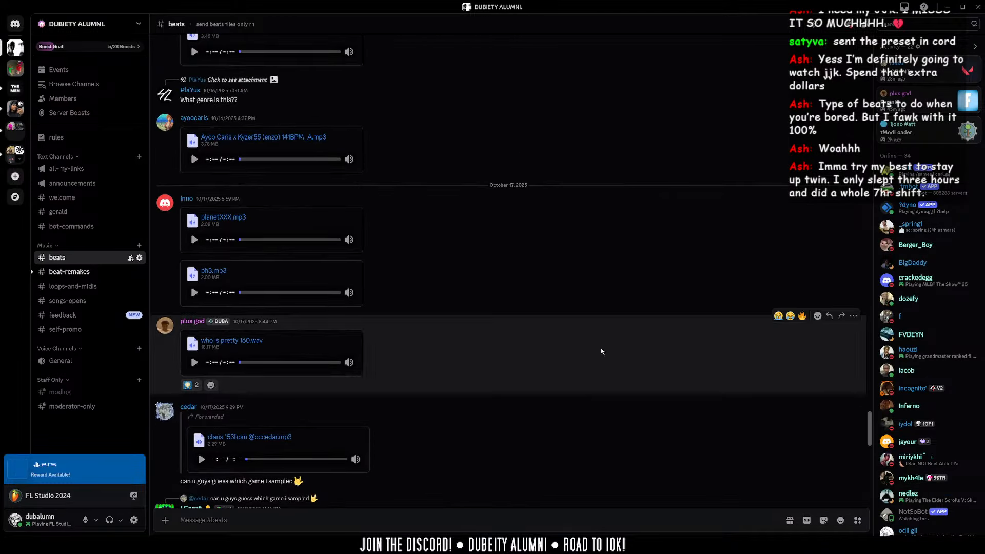
left_click_drag(877, 368, 856, 240)
scroll(446, 320, "up", 15)
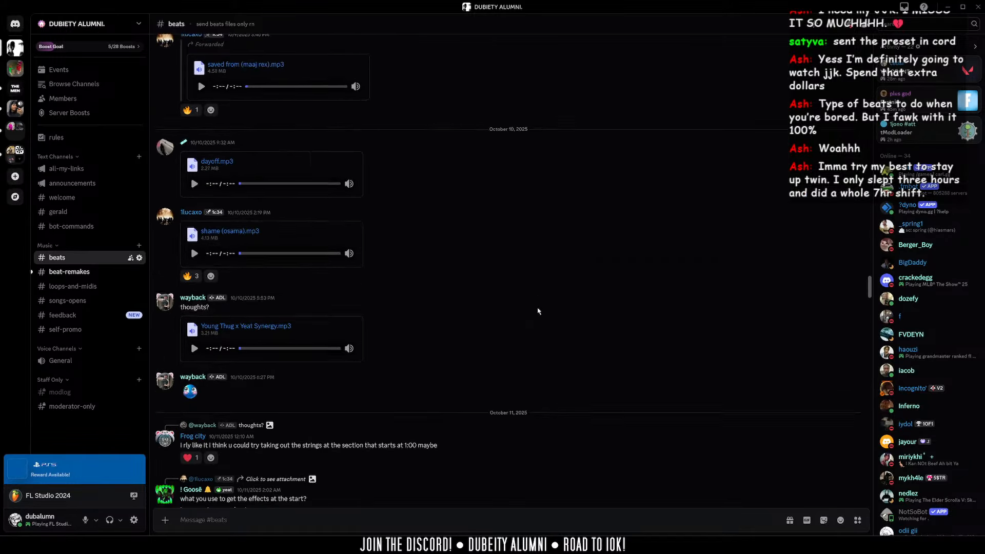
scroll(446, 319, "up", 10)
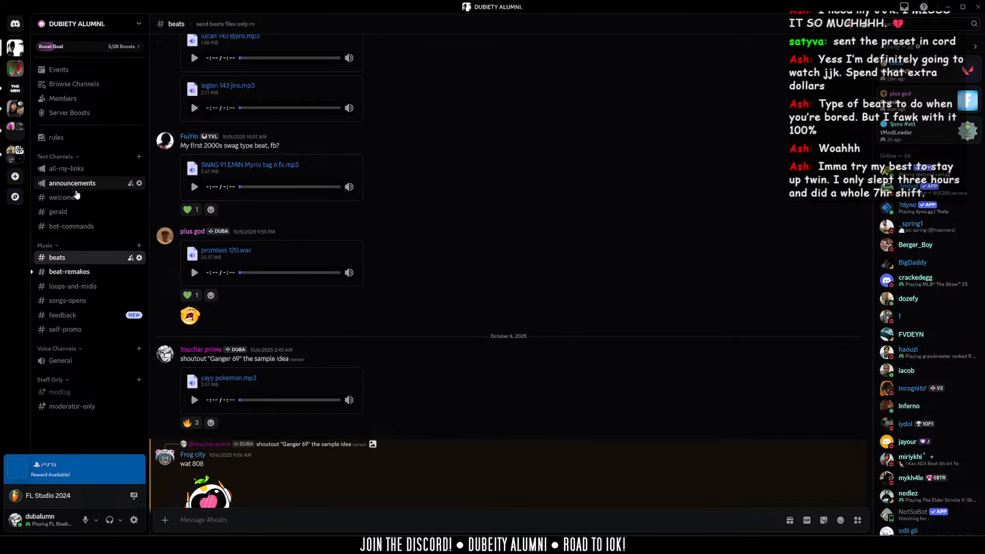
scroll(510, 241, "up", 10)
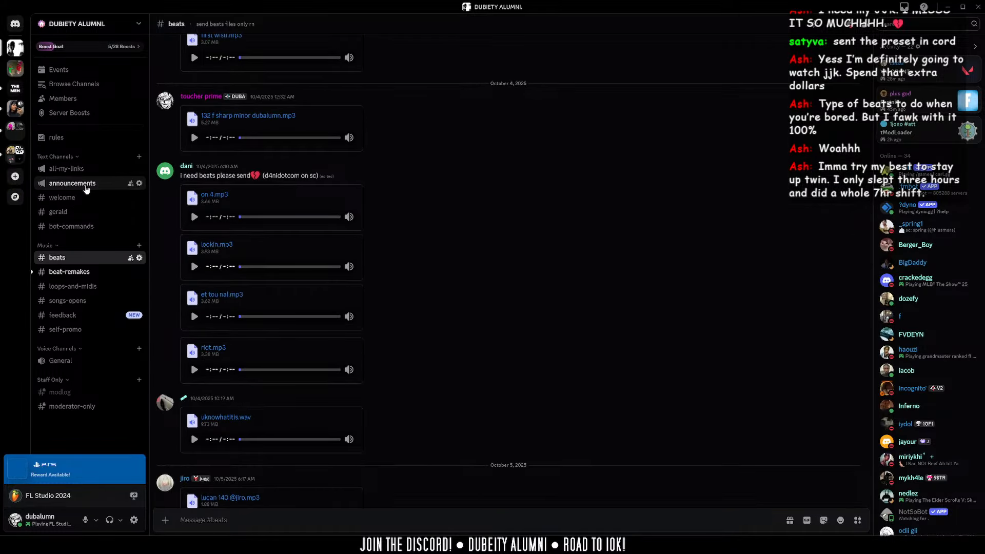
Step: Look through the server's announcements channel for the September and October livestream and video posts
left_click(72, 183)
scroll(469, 350, "up", 10)
scroll(469, 347, "up", 5)
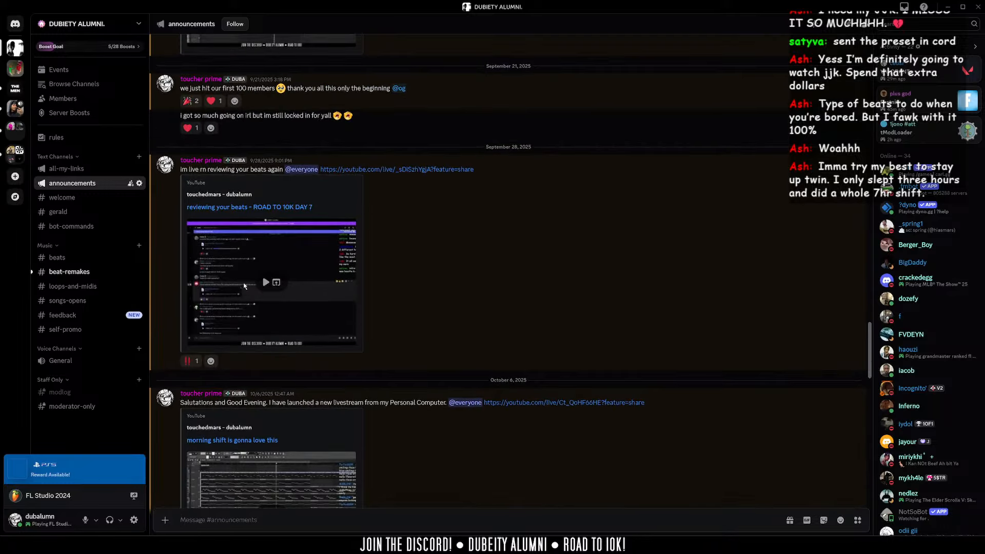
scroll(650, 263, "down", 15)
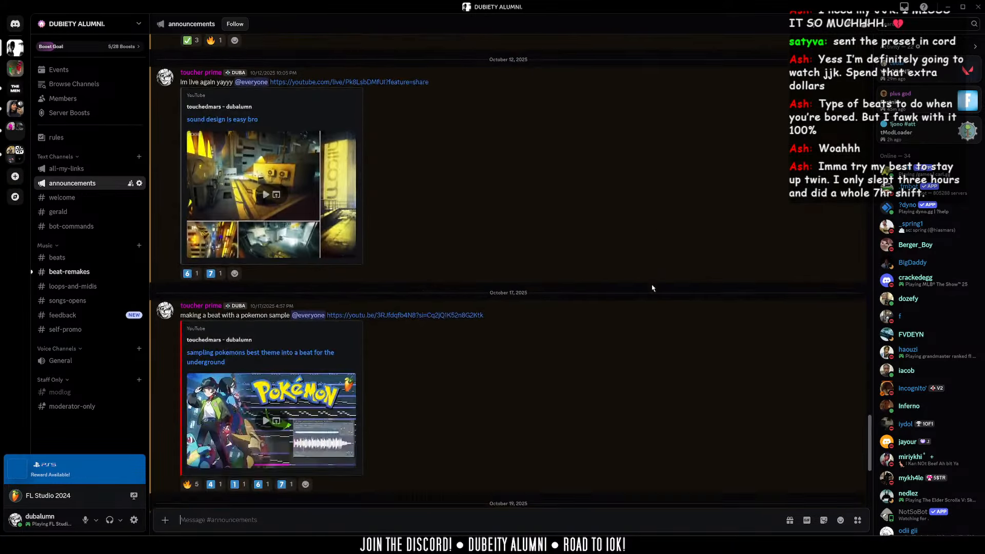
Step: Return to the beats channel and play the September 29 "groovy asf" MP3, skipping close to its end
left_click(71, 258)
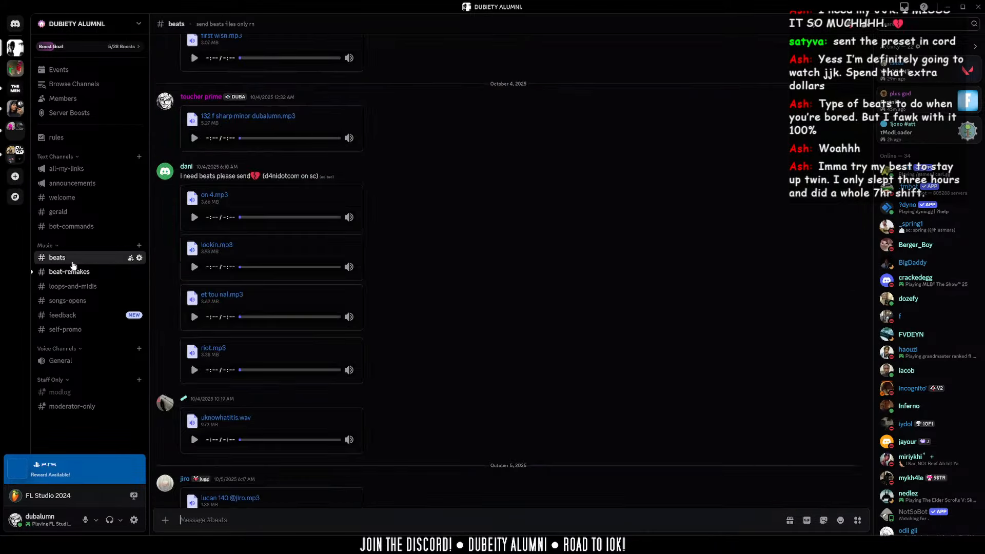
scroll(318, 256, "up", 5)
scroll(318, 256, "up", 8)
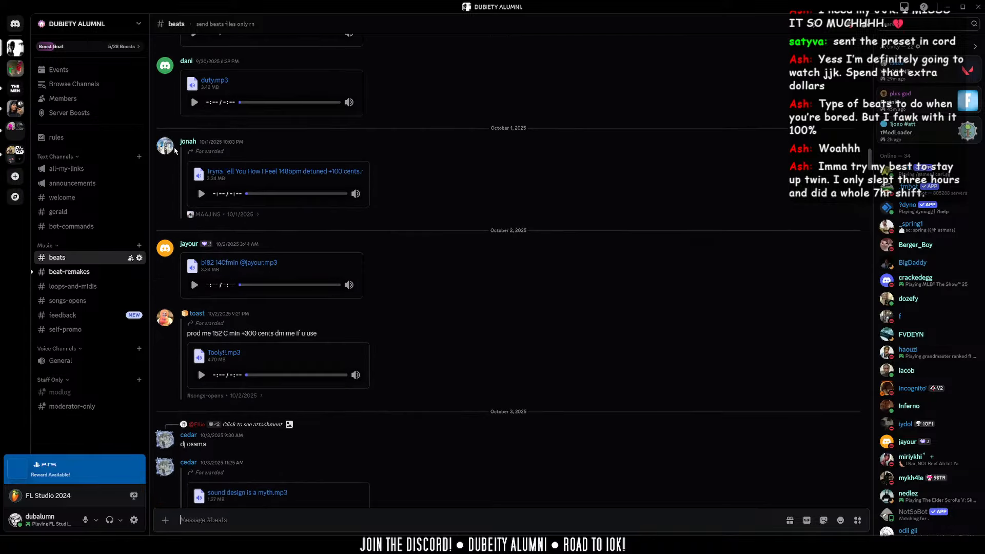
scroll(509, 339, "up", 2)
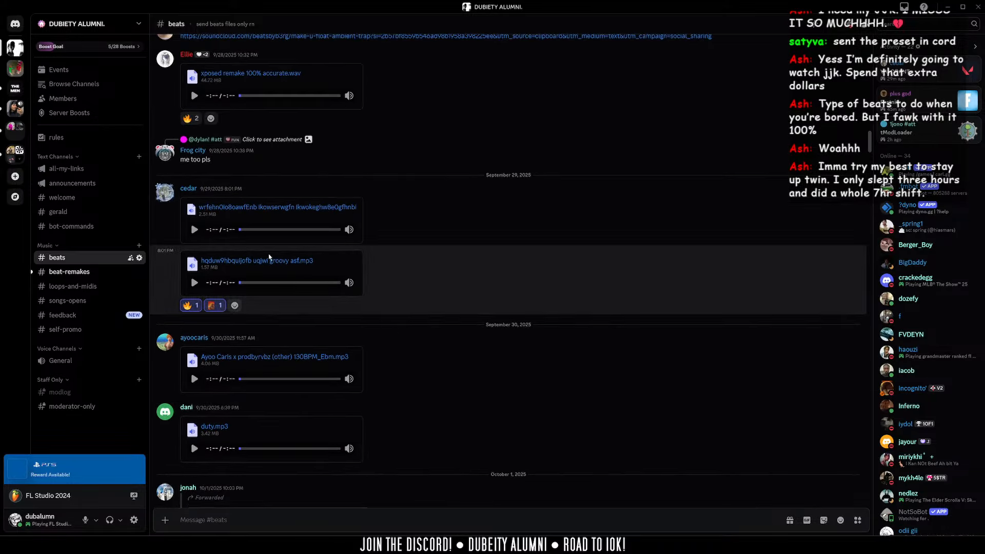
scroll(214, 306, "down", 3)
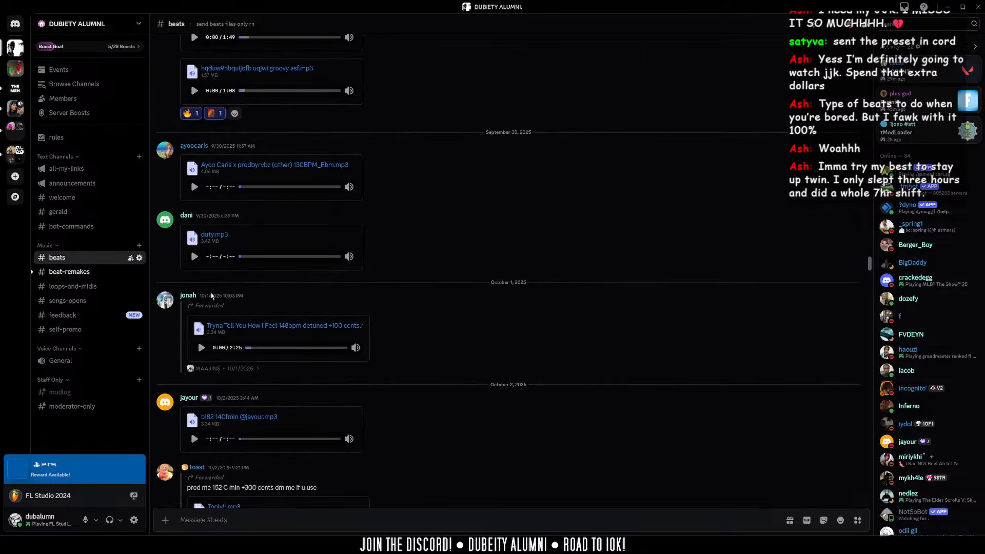
scroll(206, 205, "up", 1)
left_click(198, 169)
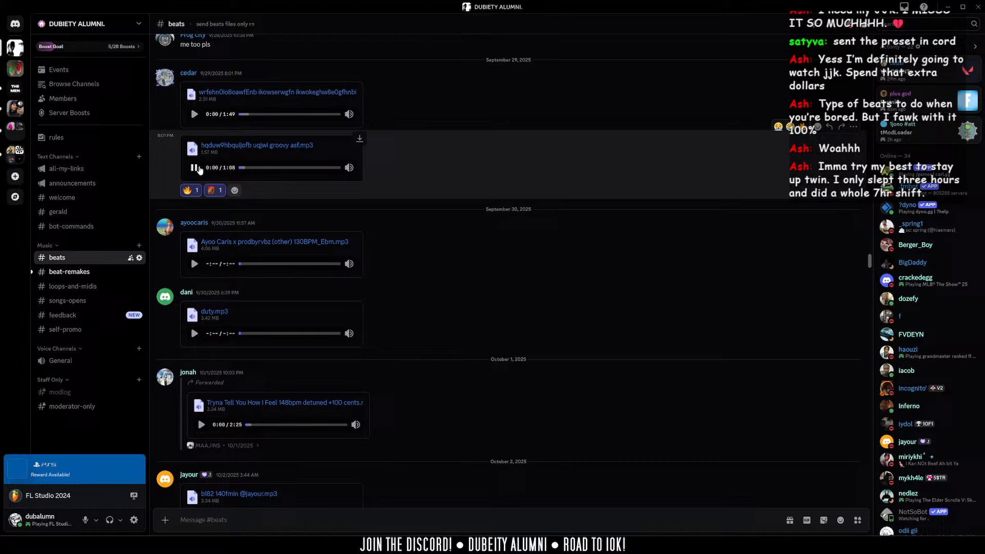
left_click(323, 167)
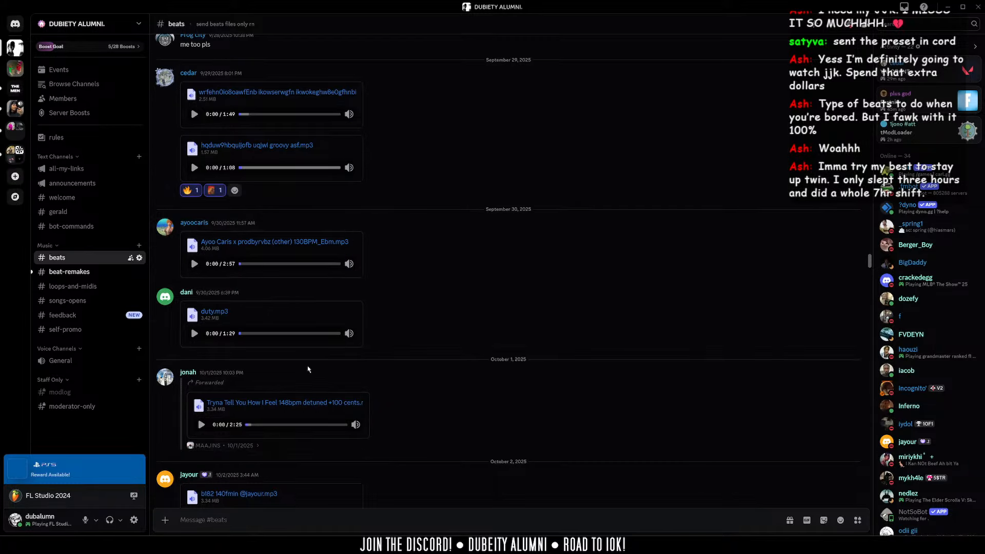
Step: Browse the beats posted in early October and view the profile of the member who posted the 140fmin beat on October 2
scroll(430, 259, "down", 3)
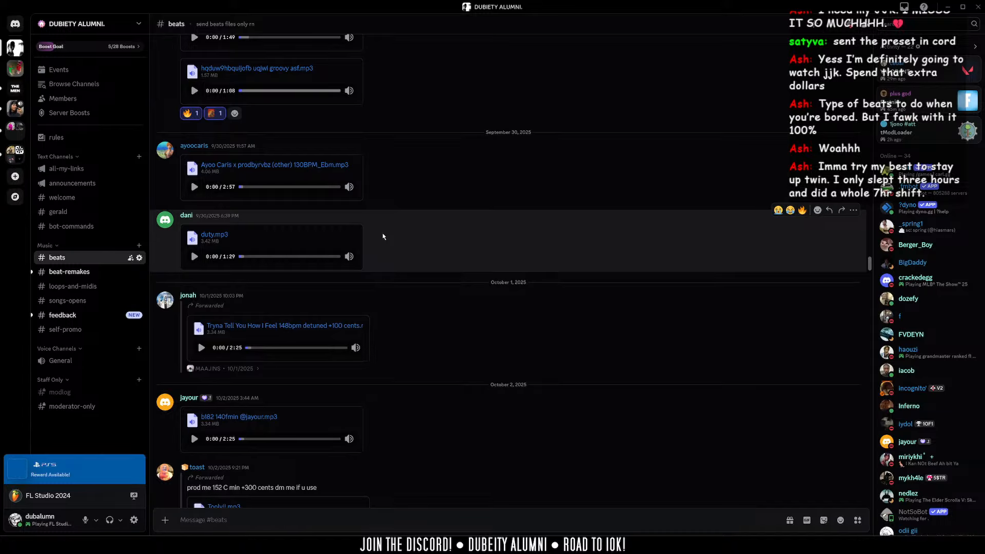
scroll(477, 257, "down", 5)
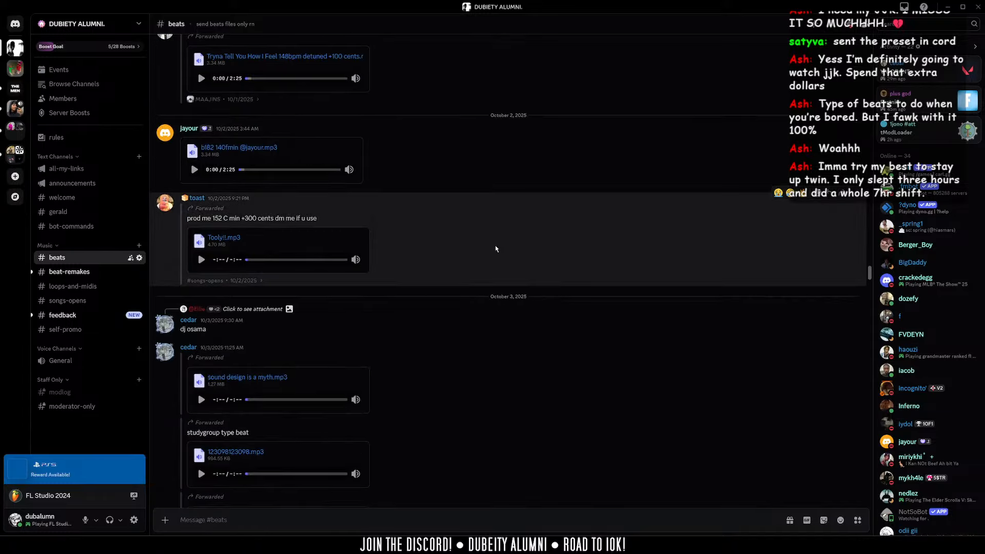
scroll(515, 222, "down", 4)
scroll(359, 180, "up", 2)
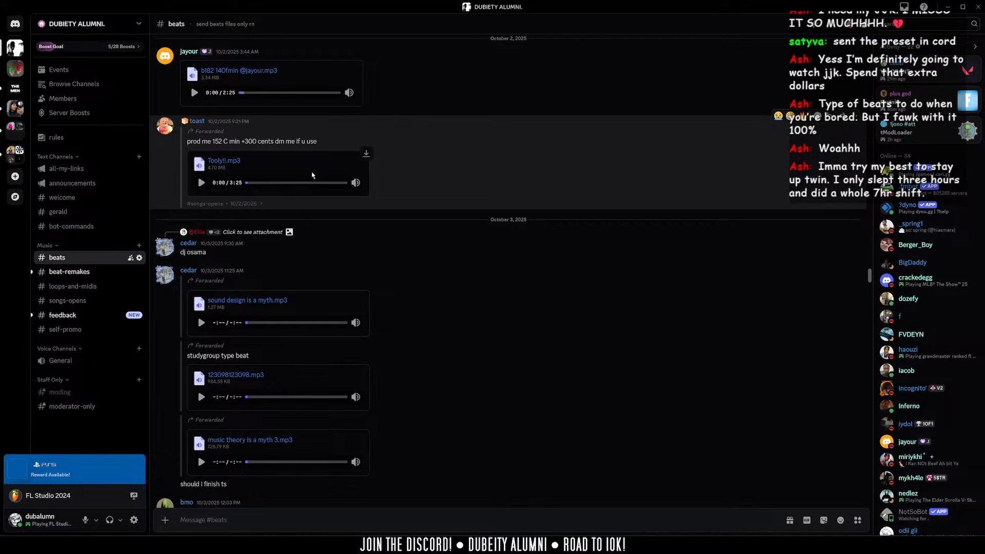
scroll(312, 175, "up", 2)
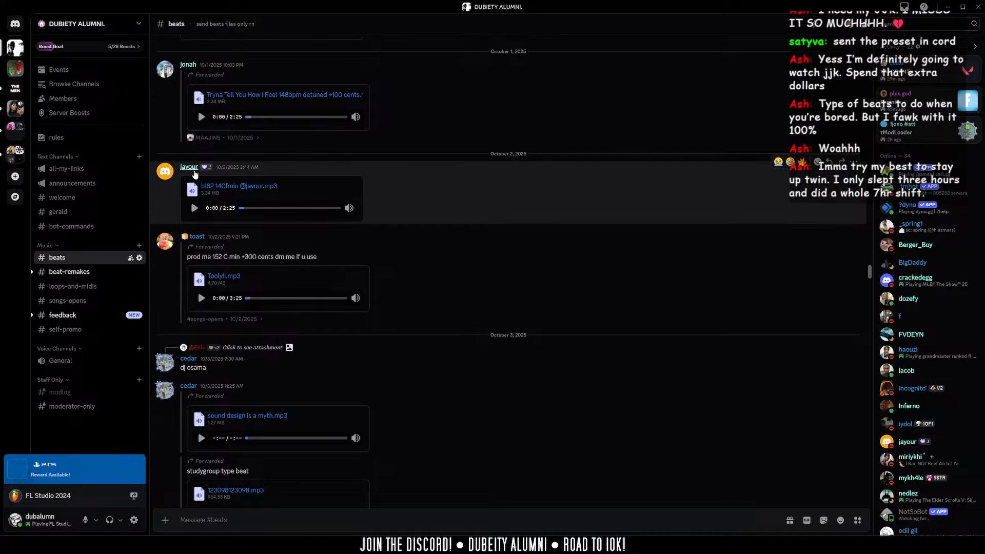
left_click(189, 167)
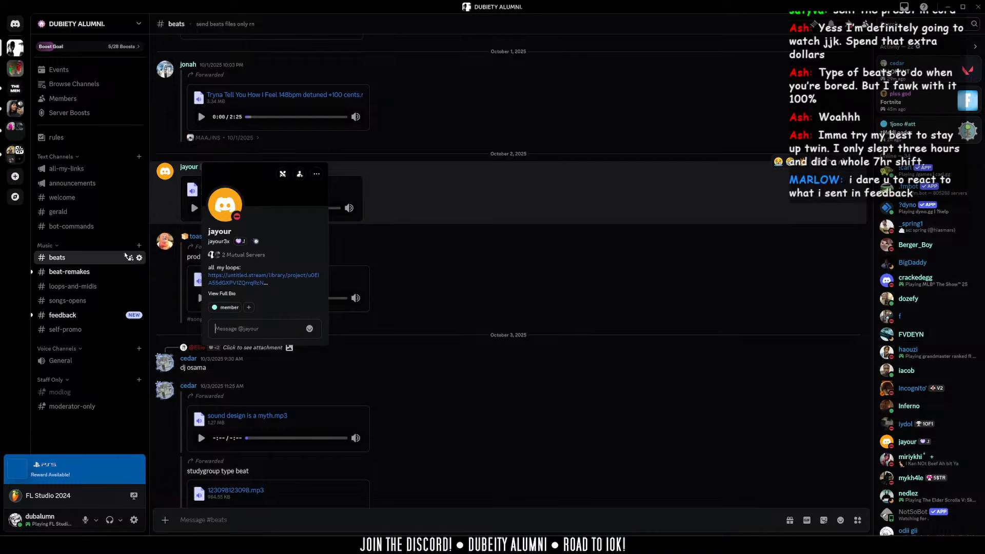
key("Escape")
Step: Look through the loops-and-midis channel back to the October 4 posts and return to its newest uploads
left_click(72, 287)
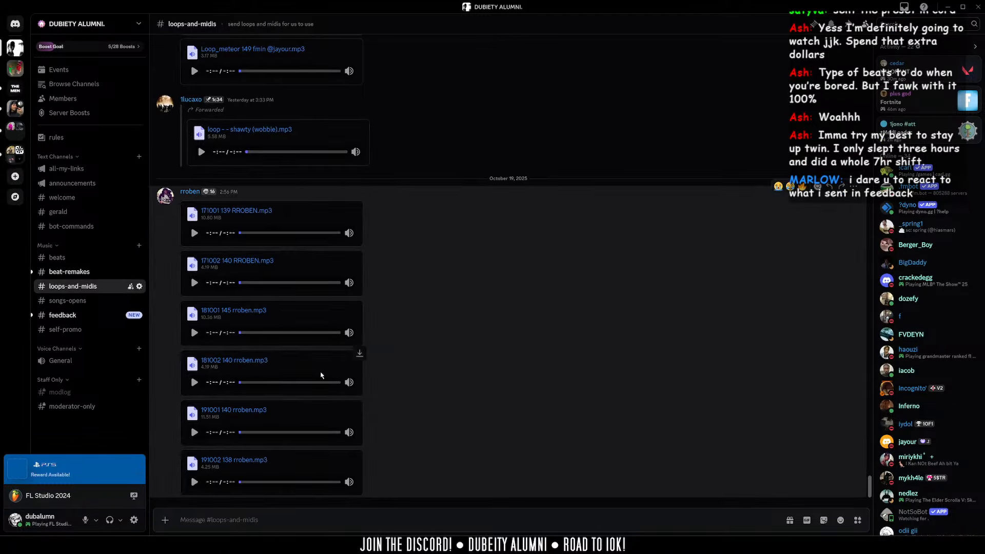
scroll(426, 439, "up", 4)
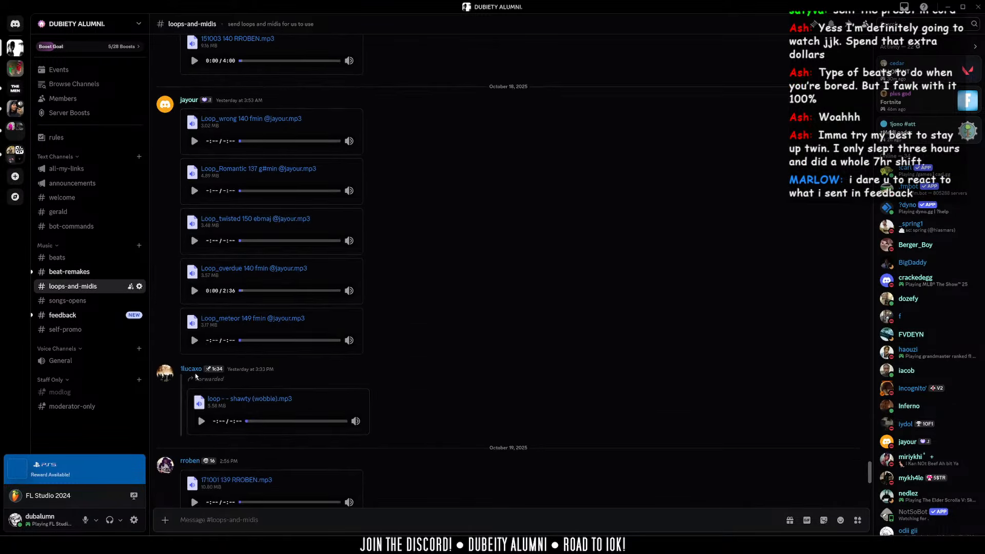
scroll(301, 309, "up", 10)
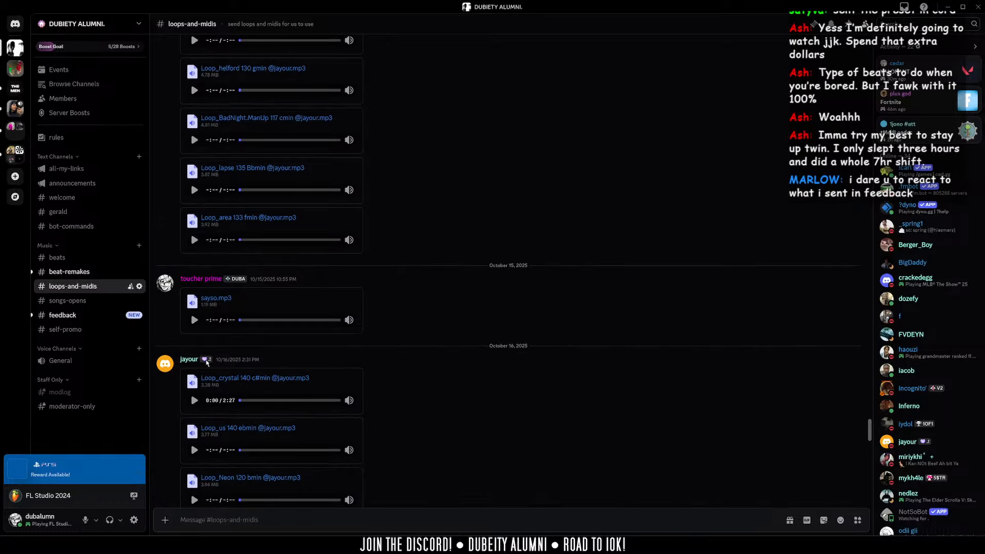
scroll(233, 317, "up", 12)
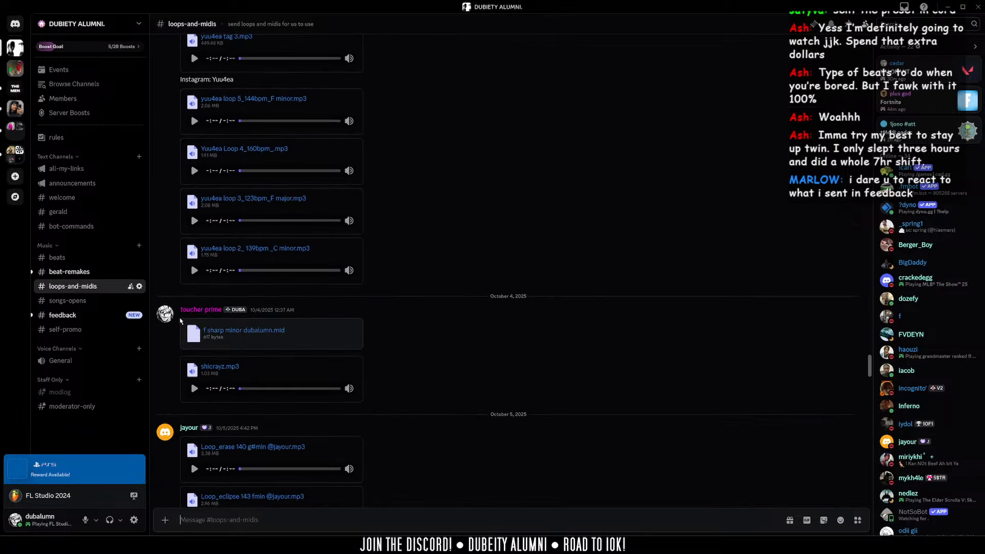
scroll(333, 318, "down", 15)
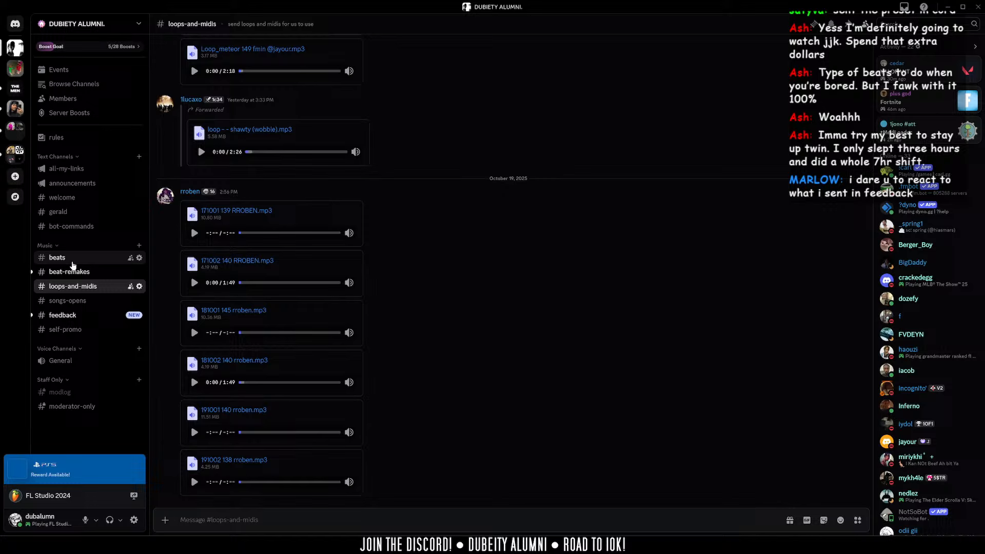
Step: Return to the beats channel, play the October 2 140fmin beat, and listen to Tryna Tell You How I Feel 148bpm detuned +100 cents
left_click(74, 262)
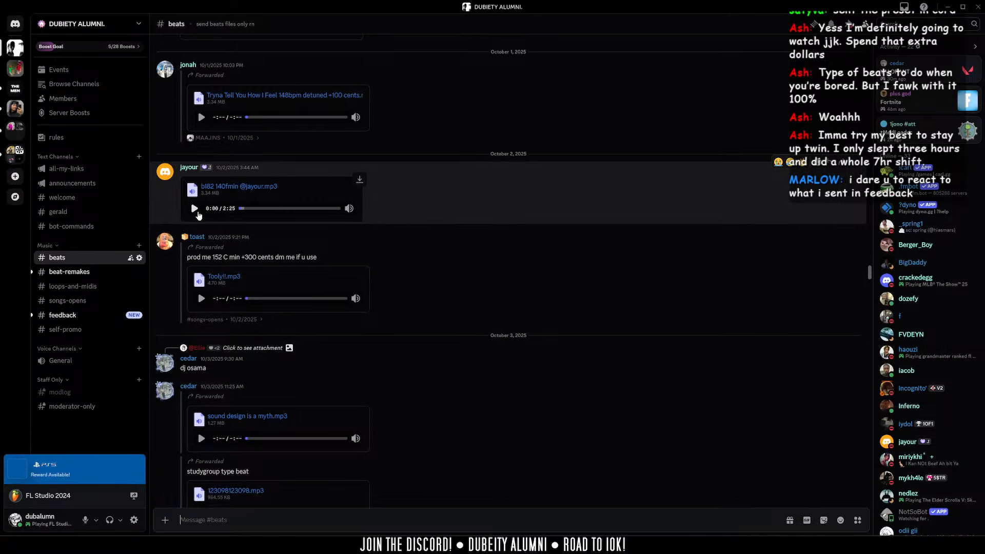
left_click(195, 209)
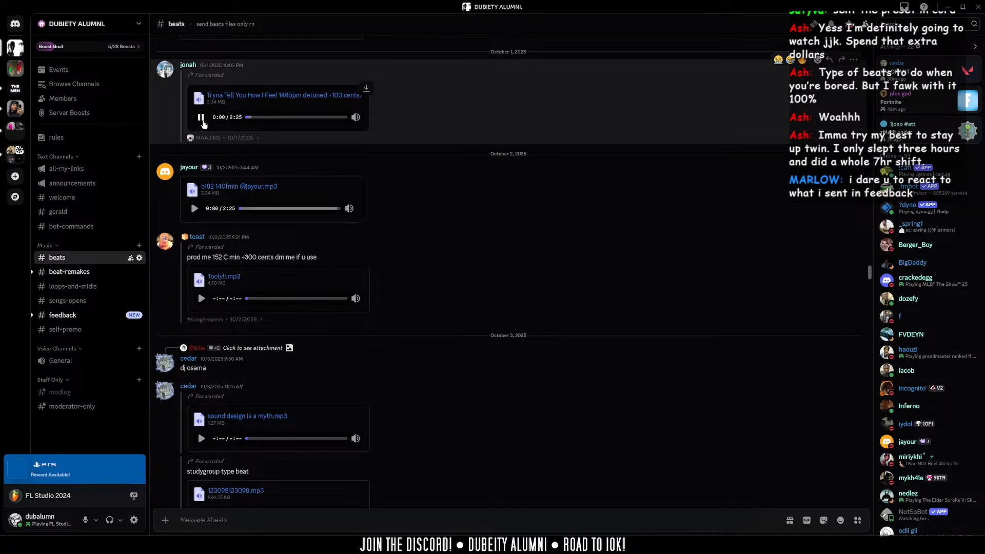
scroll(213, 210, "up", 2)
left_click(201, 195)
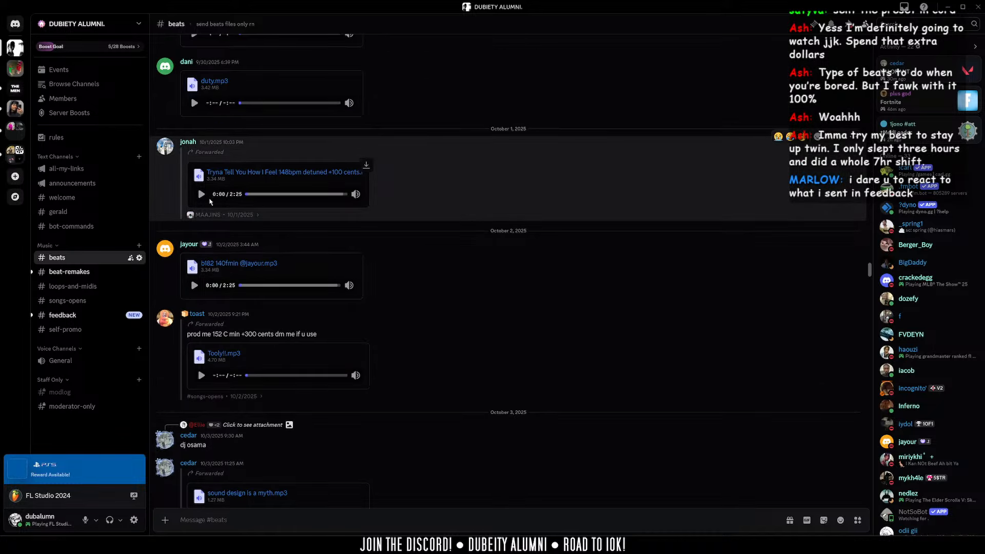
left_click(202, 197)
mouse_move(355, 194)
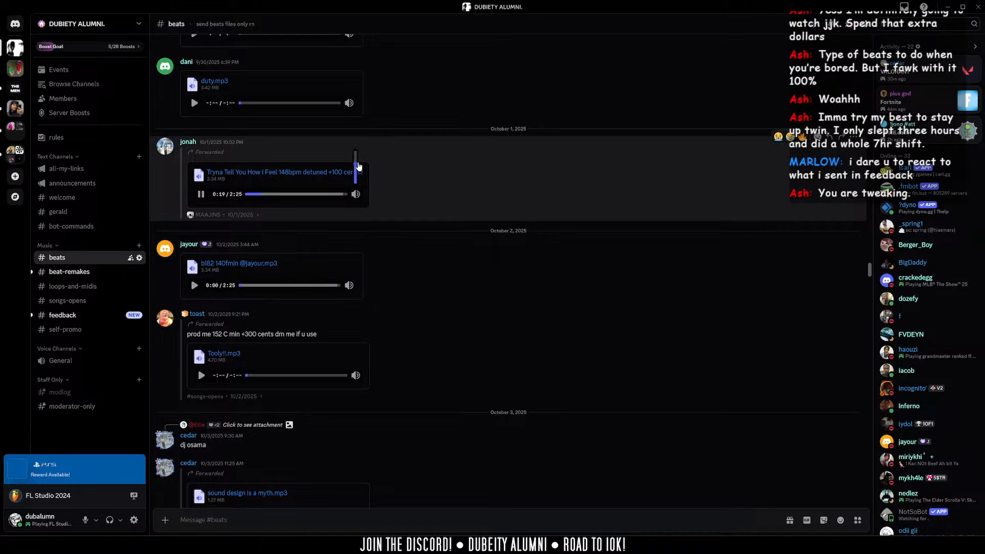
scroll(359, 166, "up", 1)
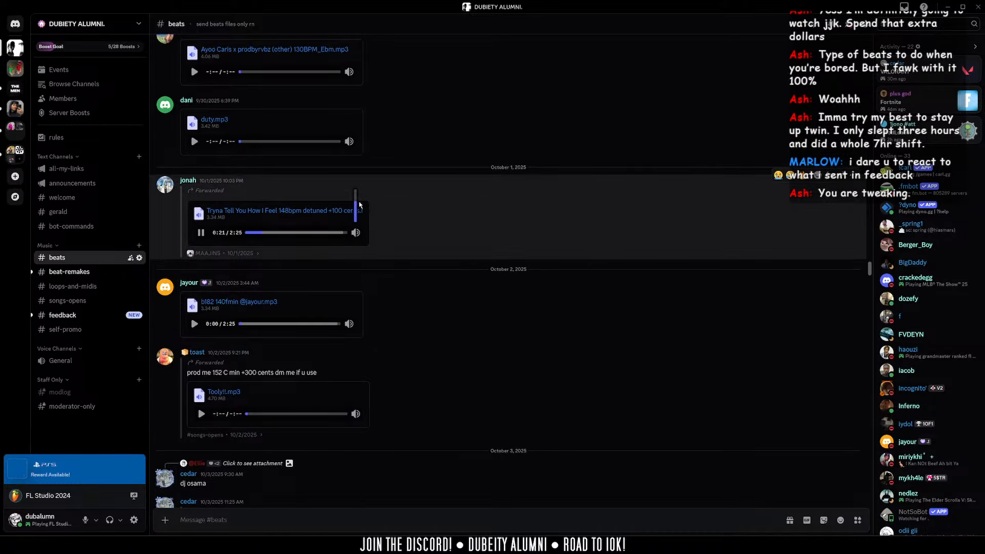
scroll(460, 237, "down", 1)
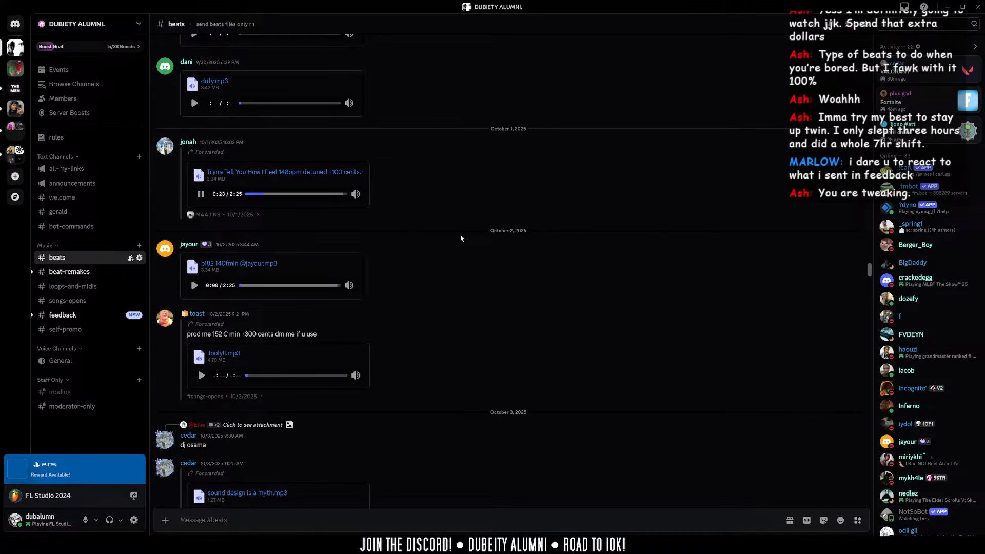